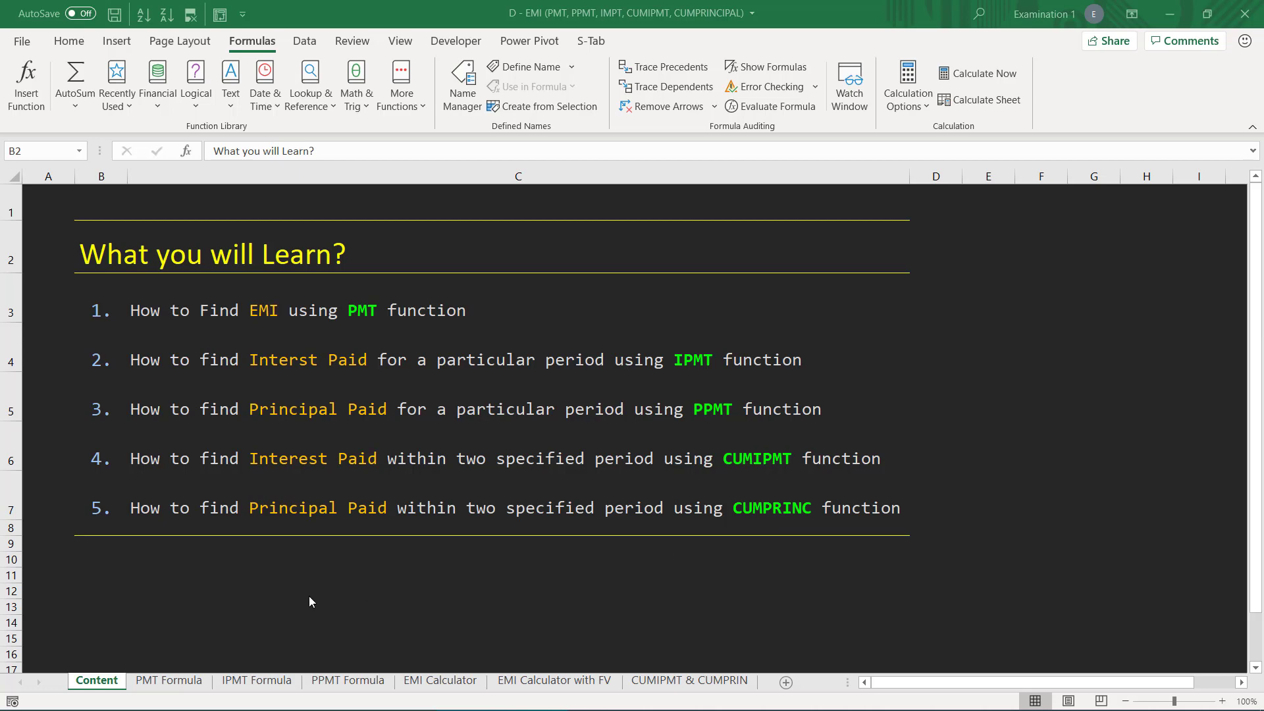
# - Review the syntax and arguments on the PMT Formula, IPMT Formula and PPMT Formula sheets
pyautogui.click(168, 682)
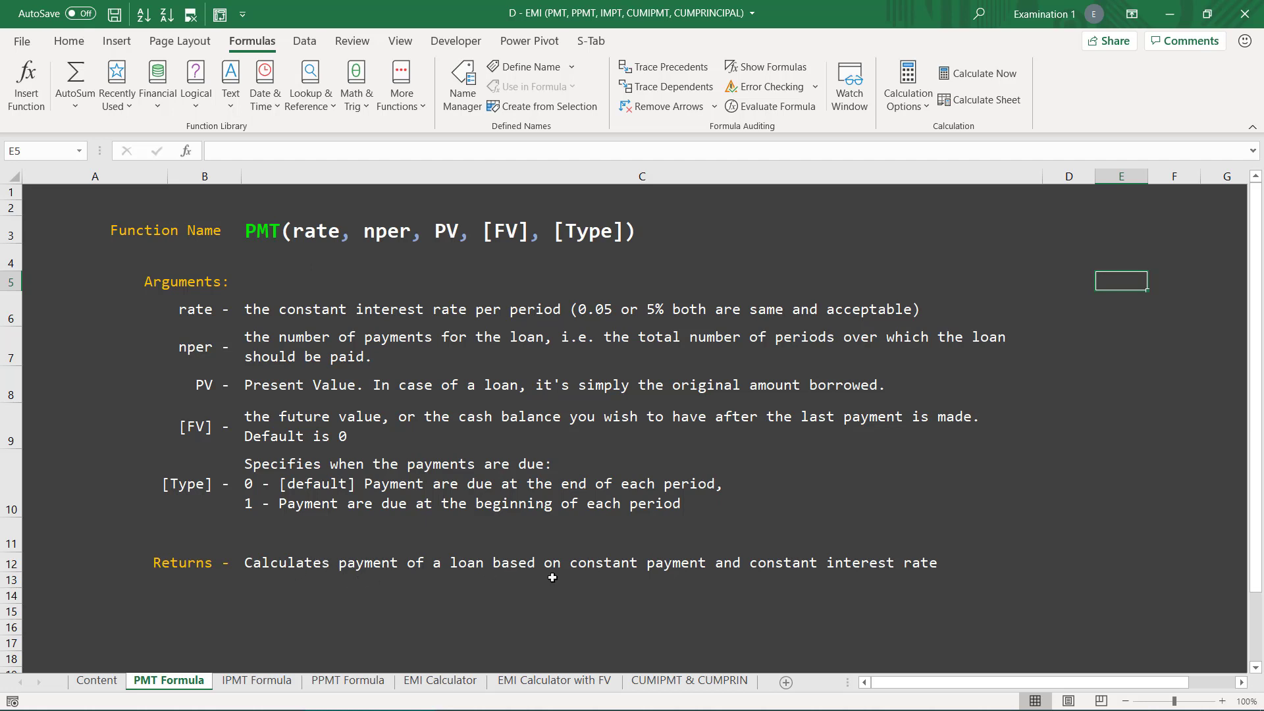
pyautogui.click(246, 684)
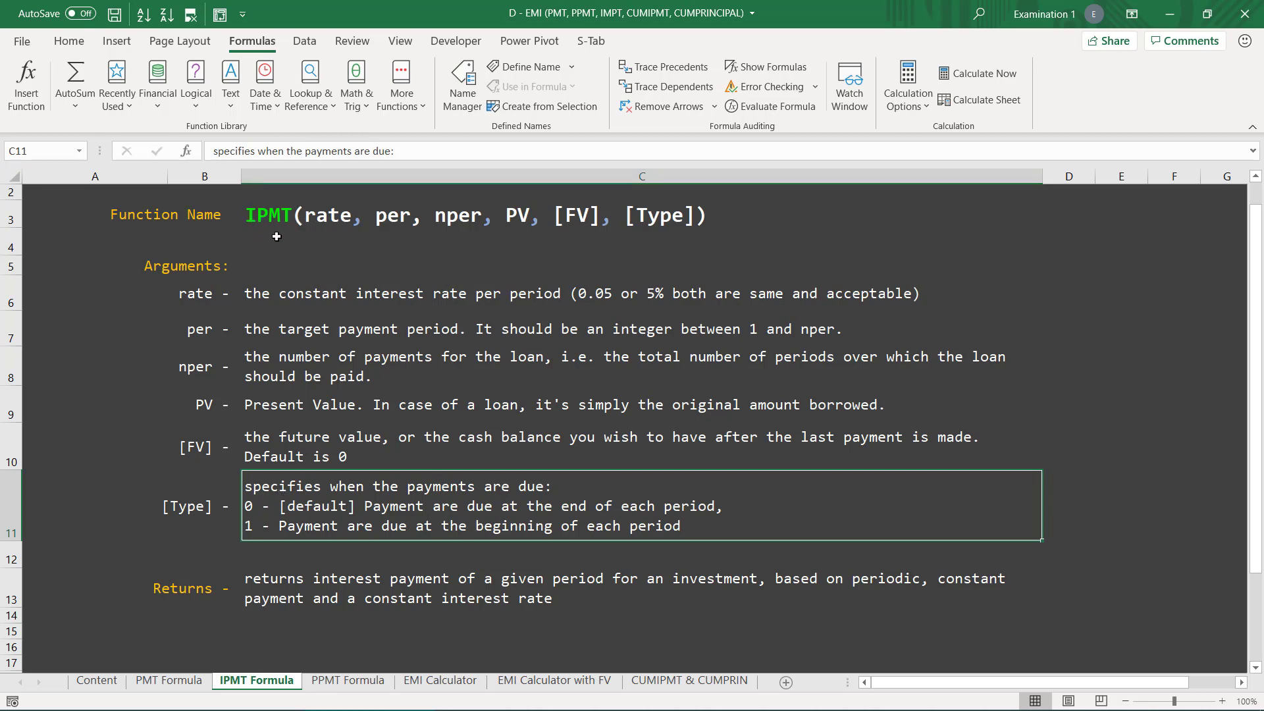
pyautogui.click(332, 687)
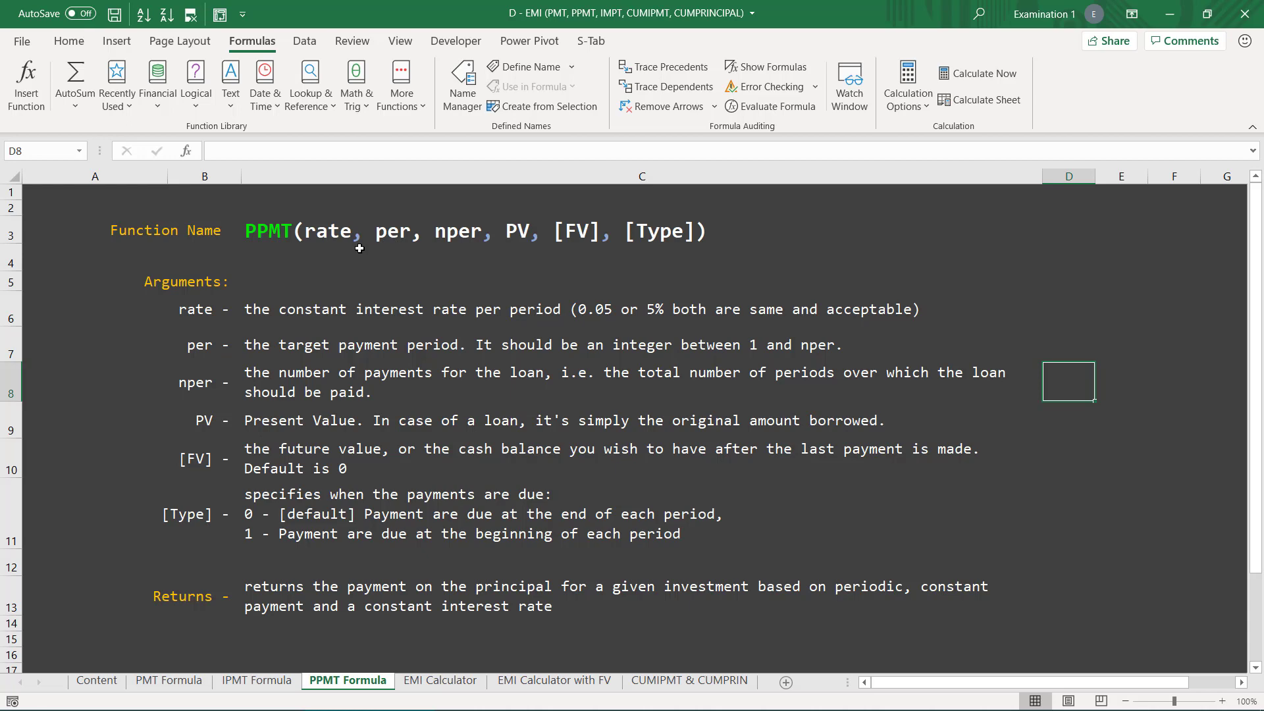
# - On the EMI Calculator sheet, set the Loan Amount to 300000 and the Loan Term to 3 years
pyautogui.click(426, 682)
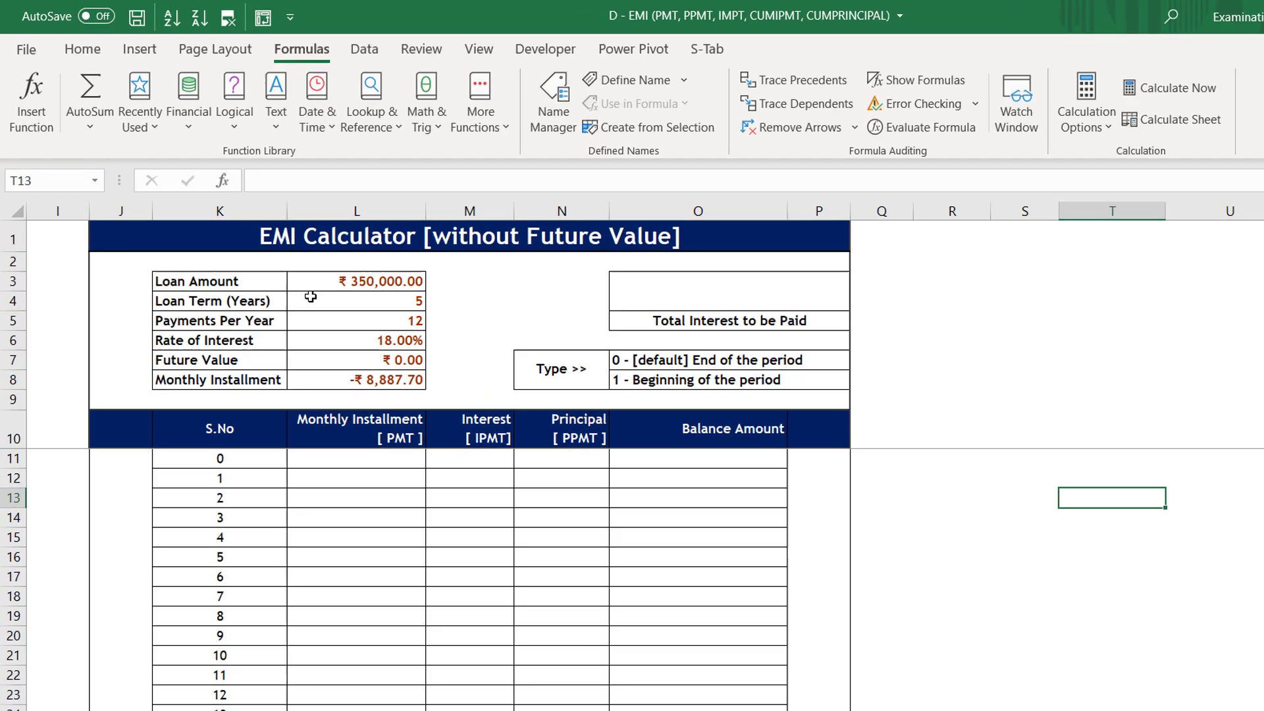
pyautogui.click(369, 282)
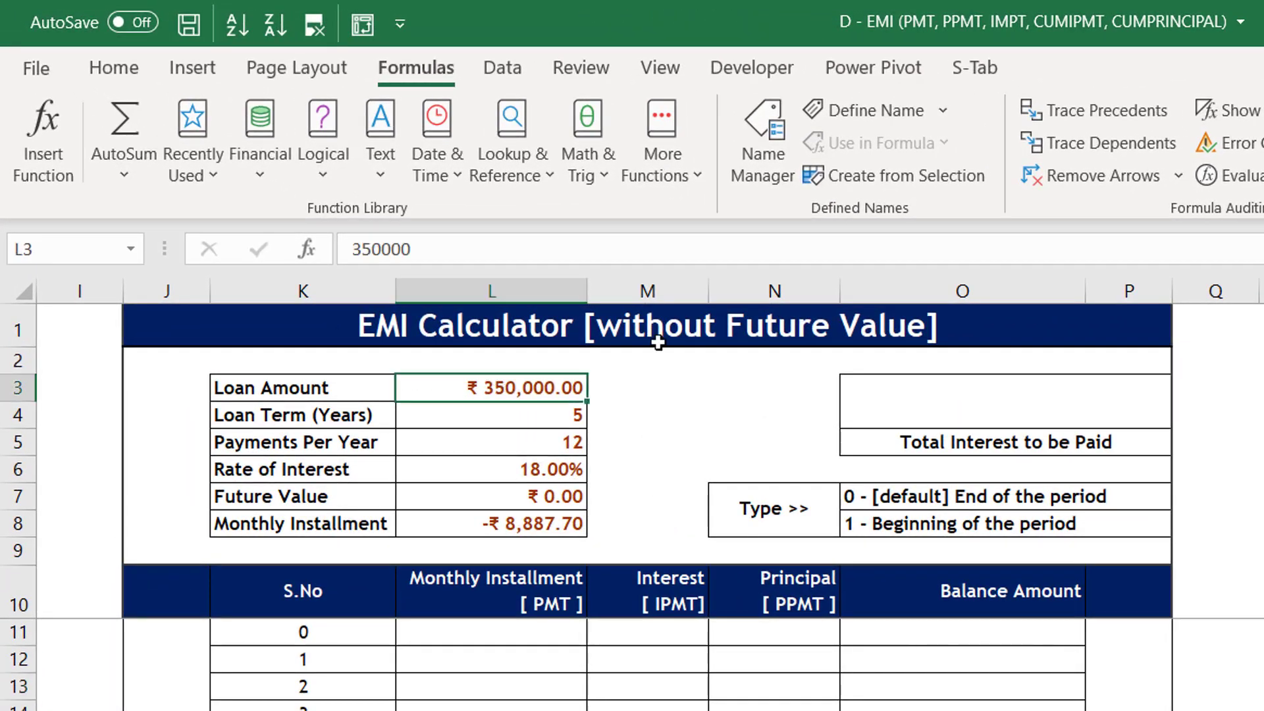
pyautogui.write('300000')
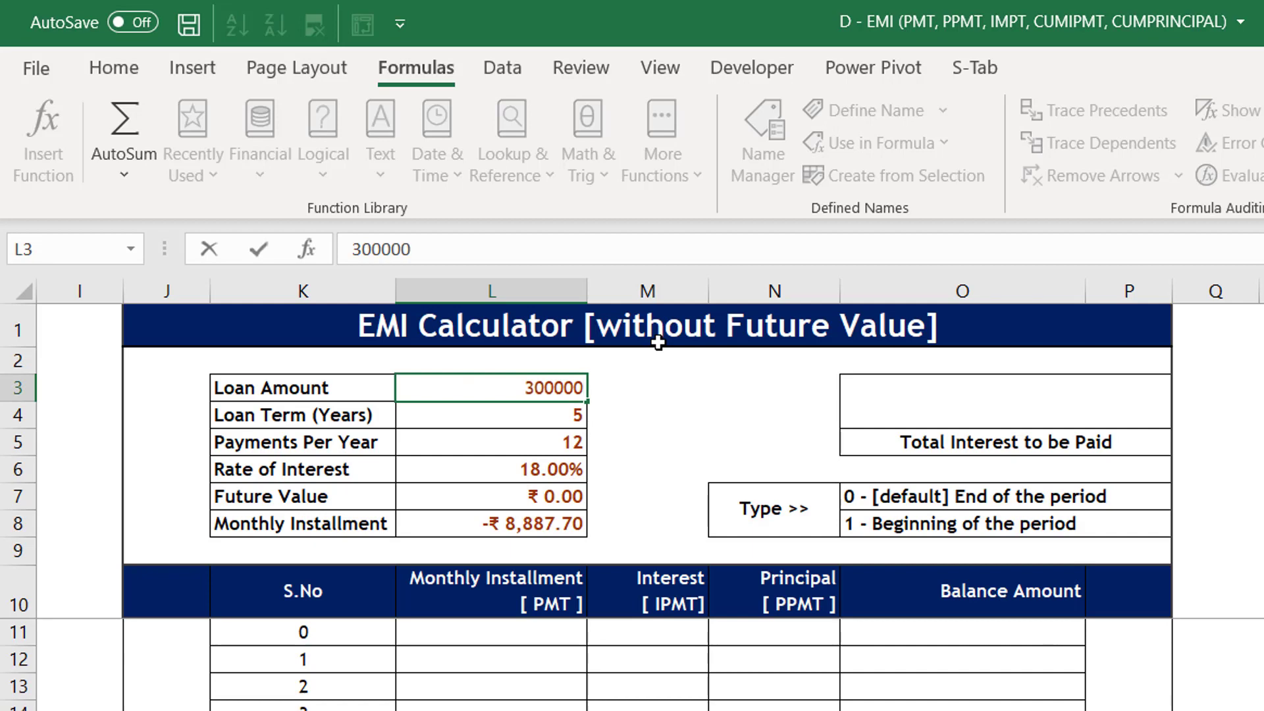
pyautogui.press('Return')
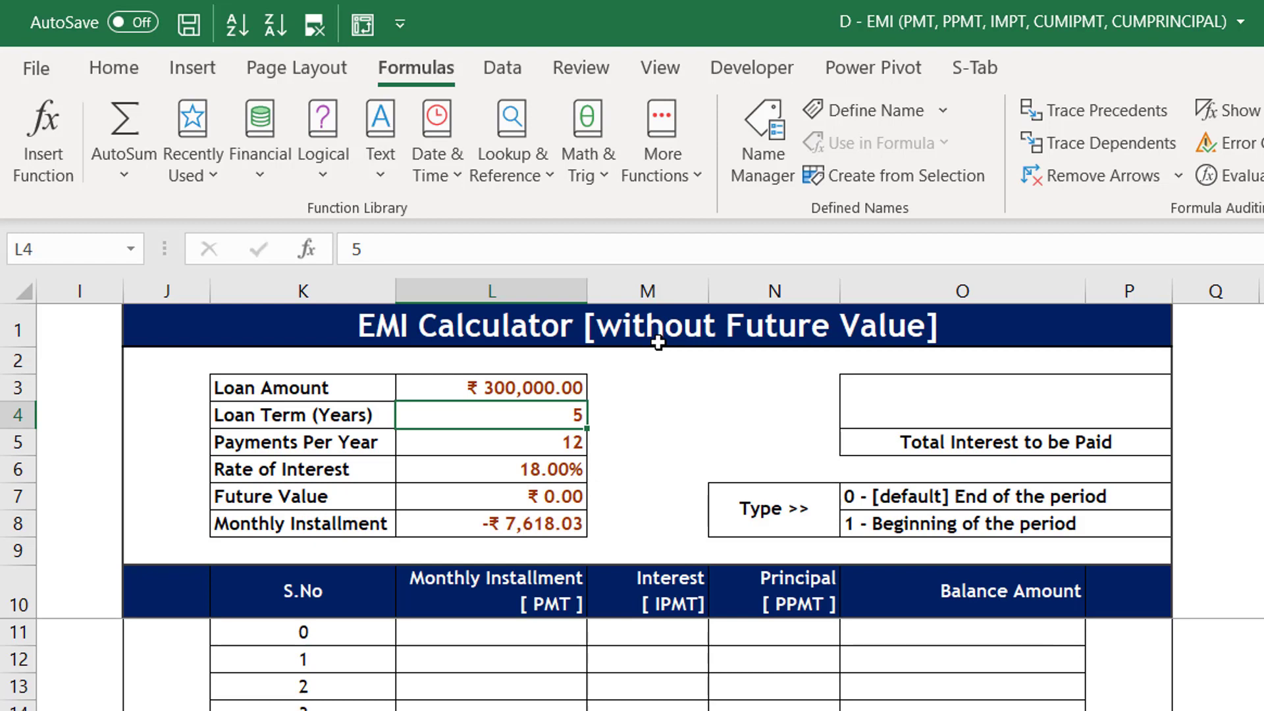
pyautogui.write('3')
pyautogui.press('Return')
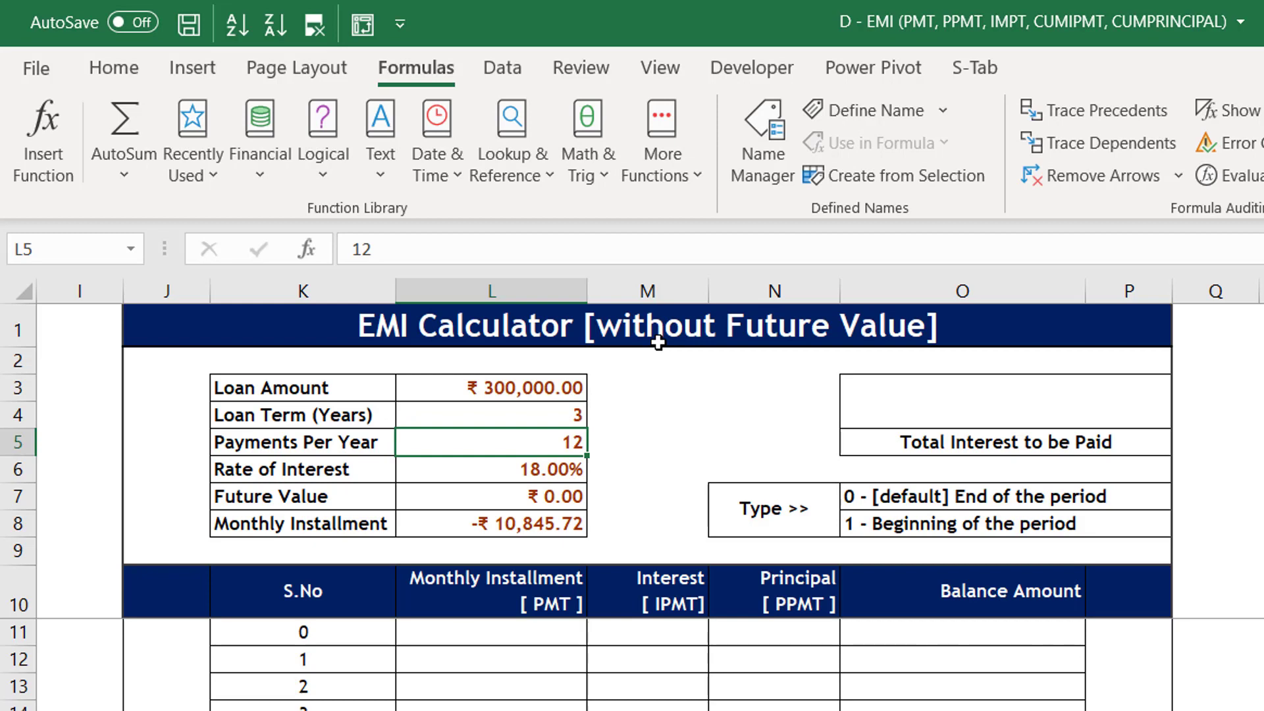
# - Clear the existing Monthly Installment formula in cell L8
pyautogui.press('Down')
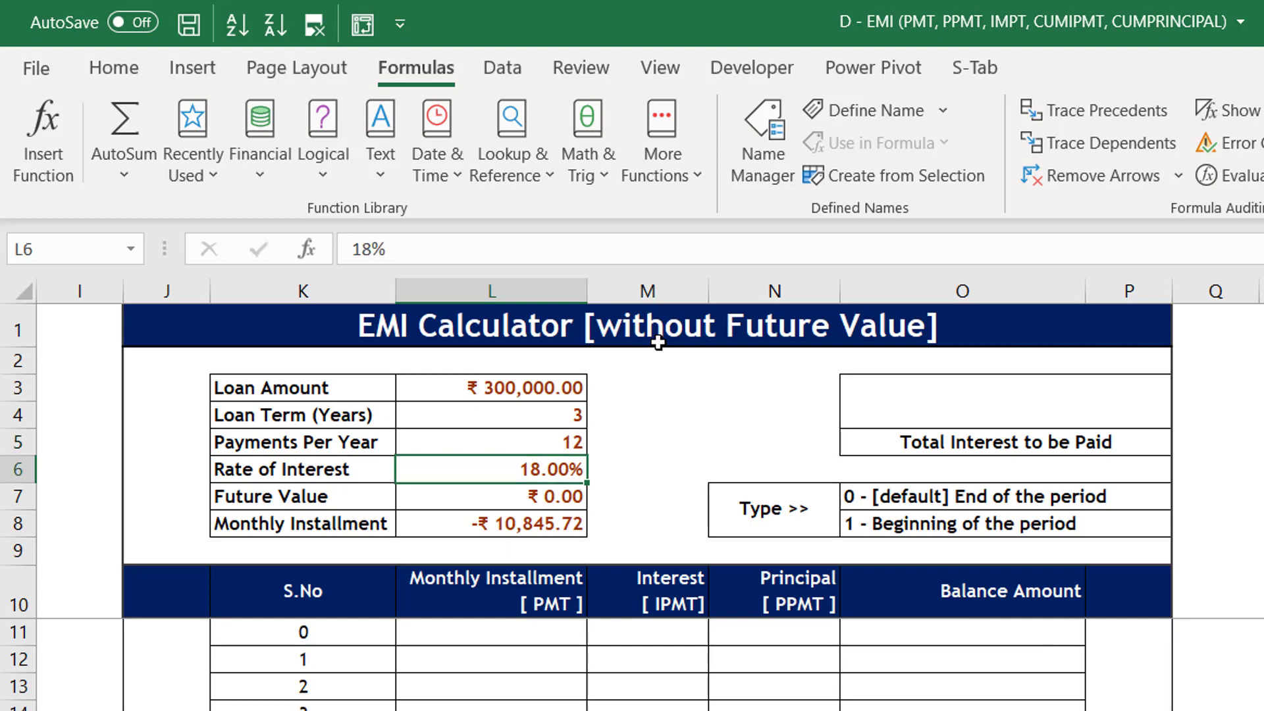
pyautogui.press('Down')
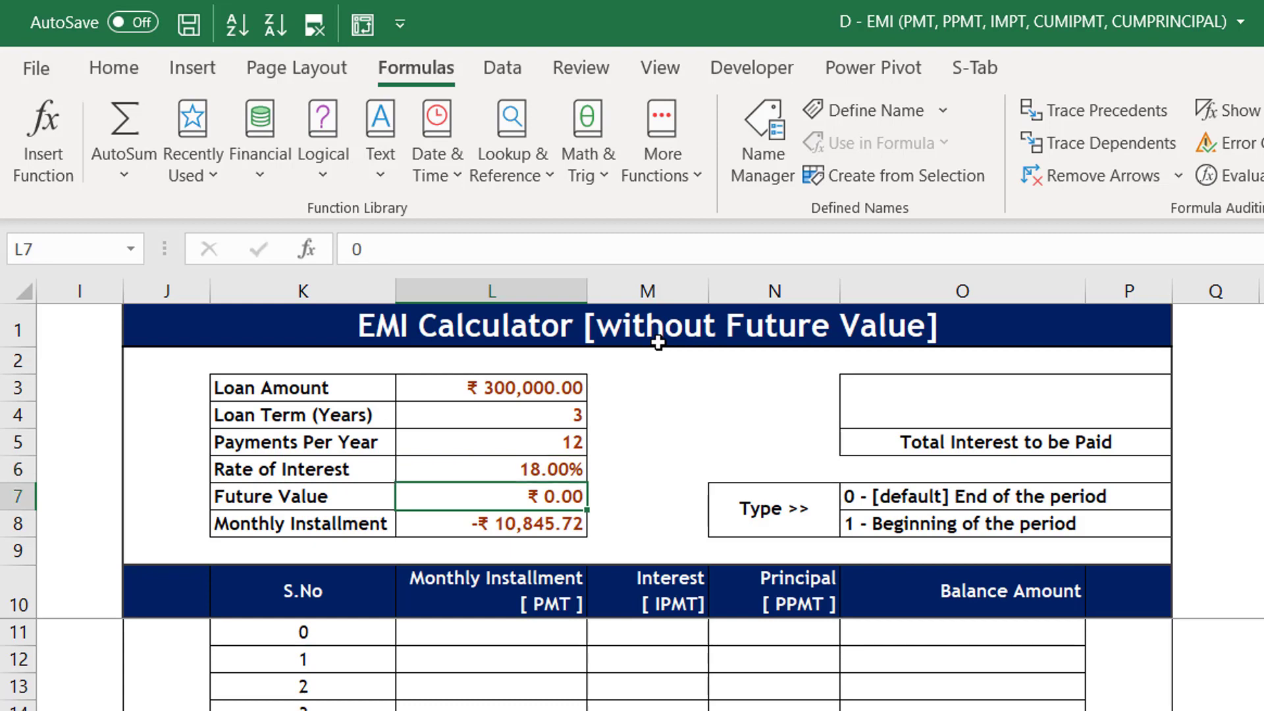
pyautogui.press('Down')
pyautogui.press('Delete')
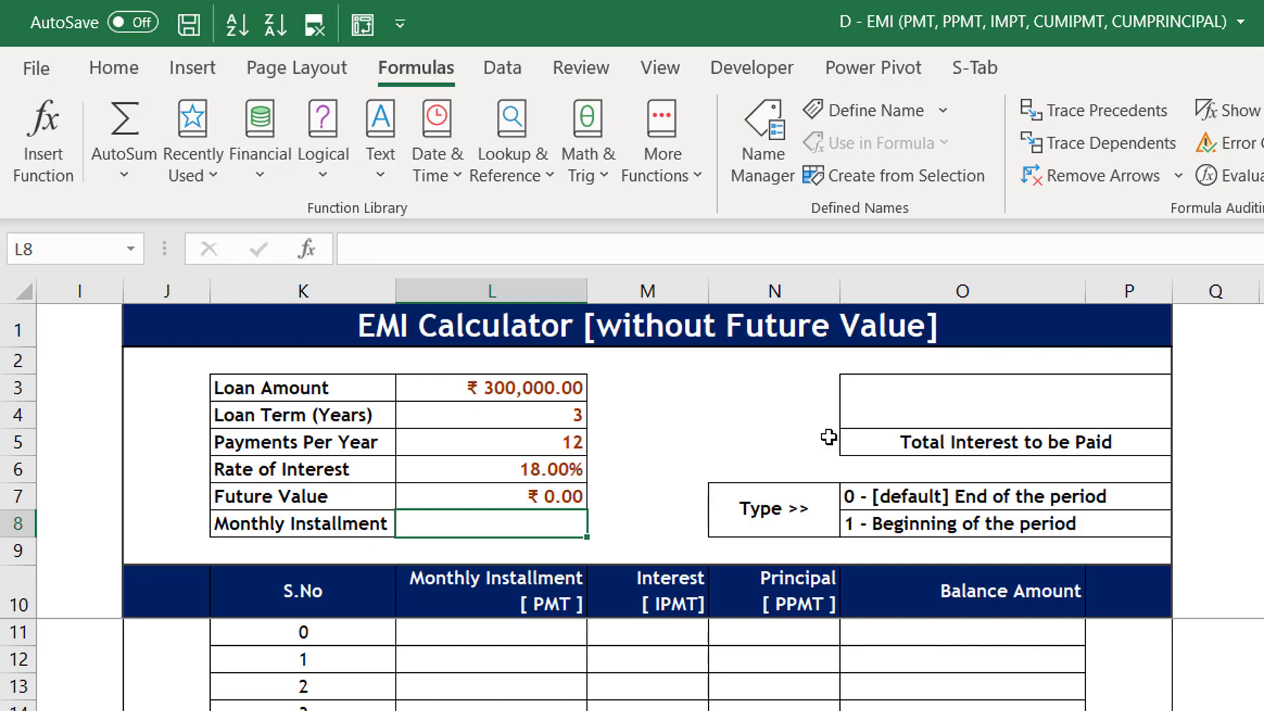
# - Start a PMT formula in L8 with the periodic rate L6/L5 as its first argument
pyautogui.write('=pmt')
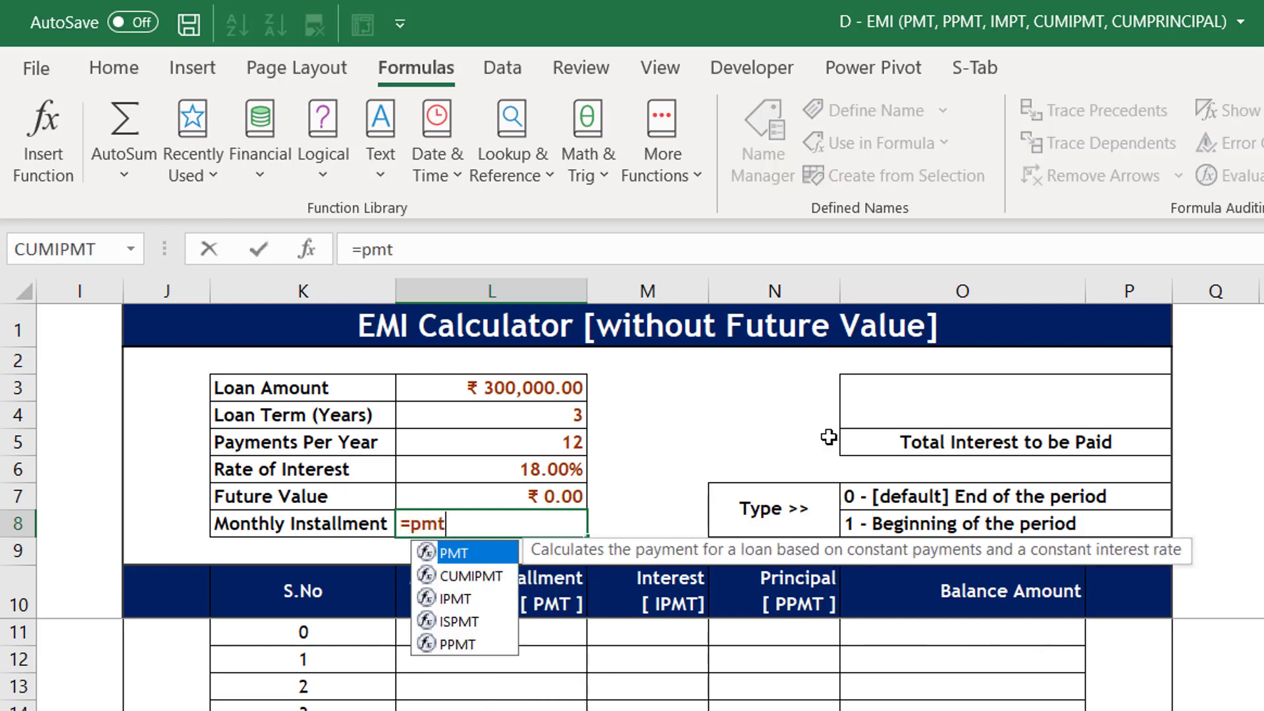
pyautogui.press('Tab')
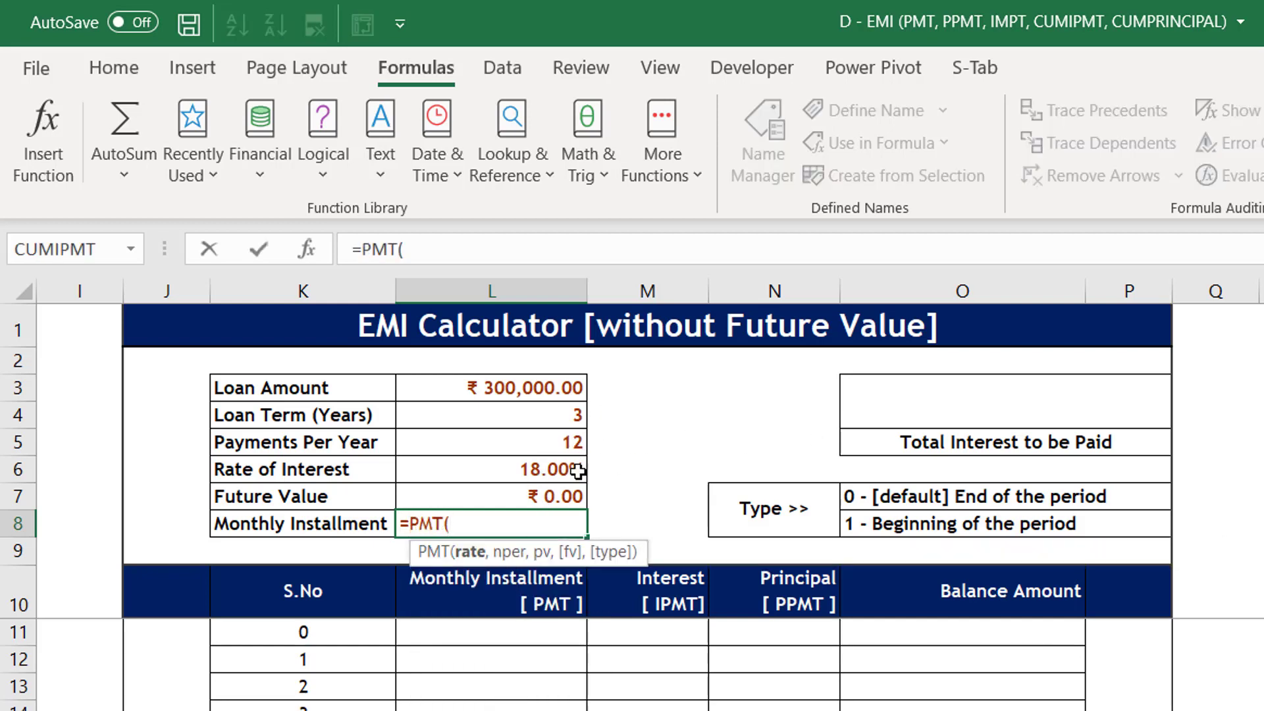
pyautogui.click(518, 472)
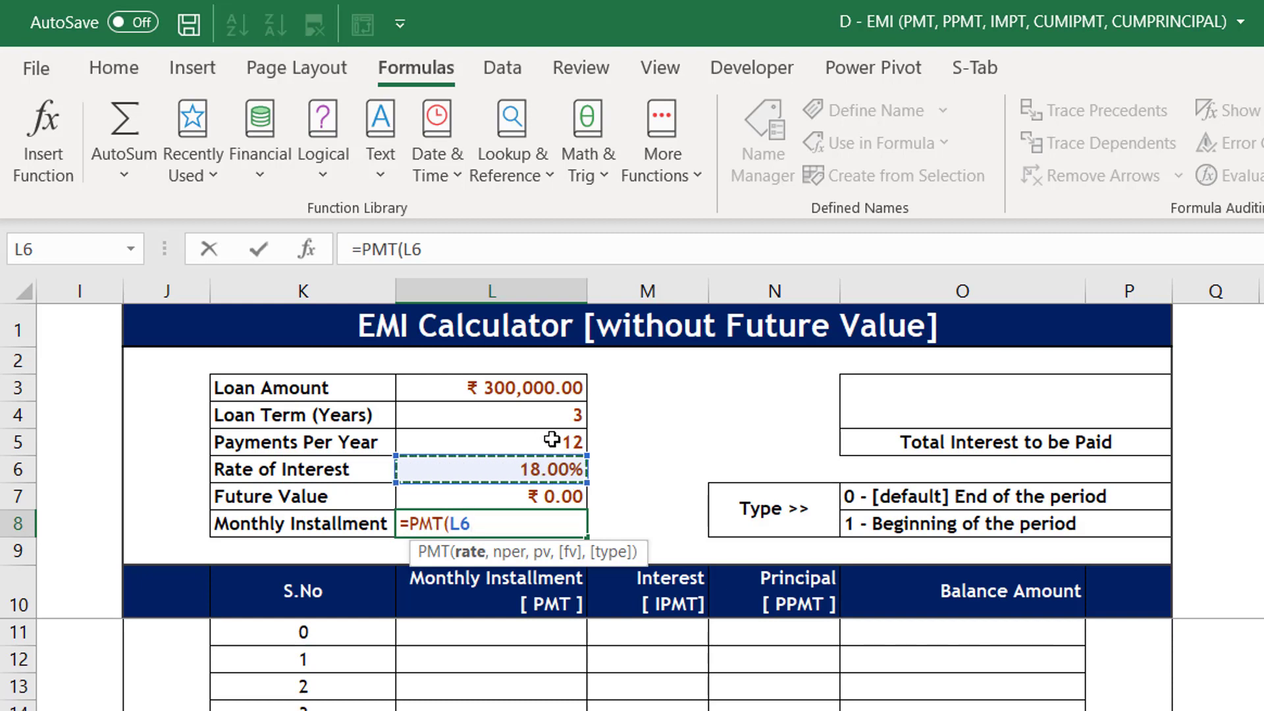
pyautogui.write('/')
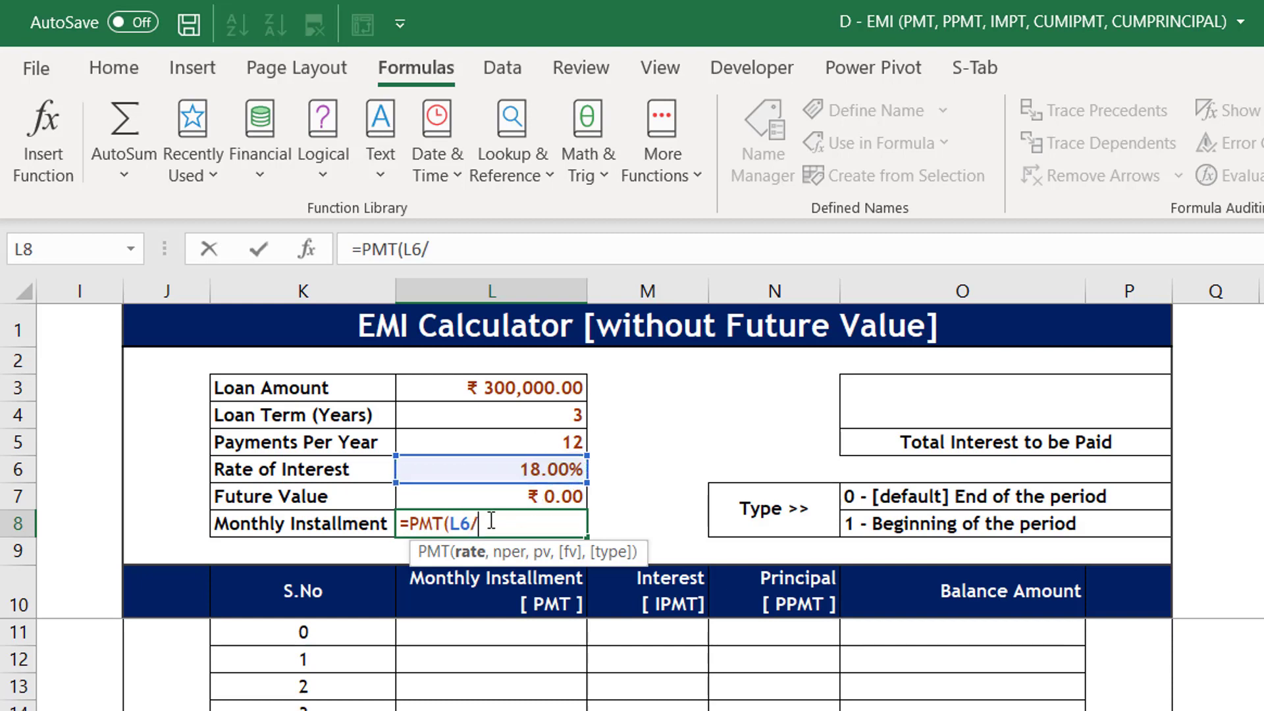
pyautogui.click(545, 442)
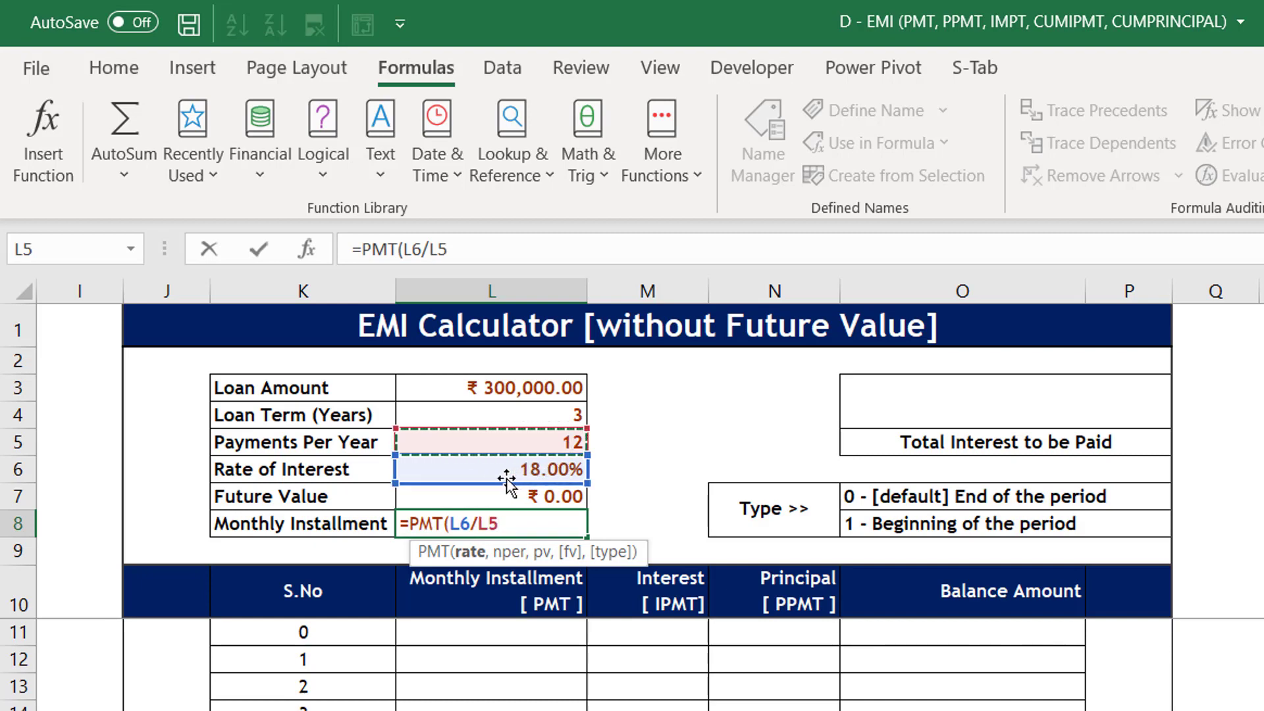
pyautogui.write(',')
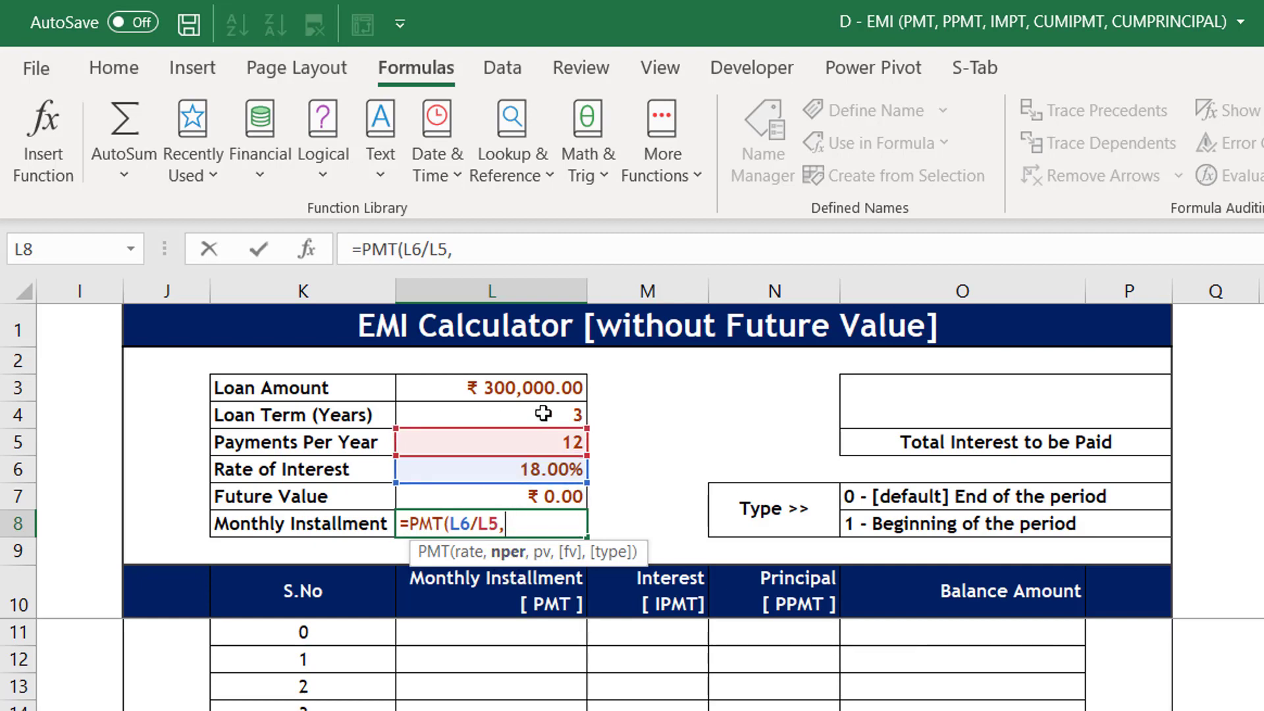
# - Add L5*L4 as the number of payments argument of the PMT formula
pyautogui.click(553, 446)
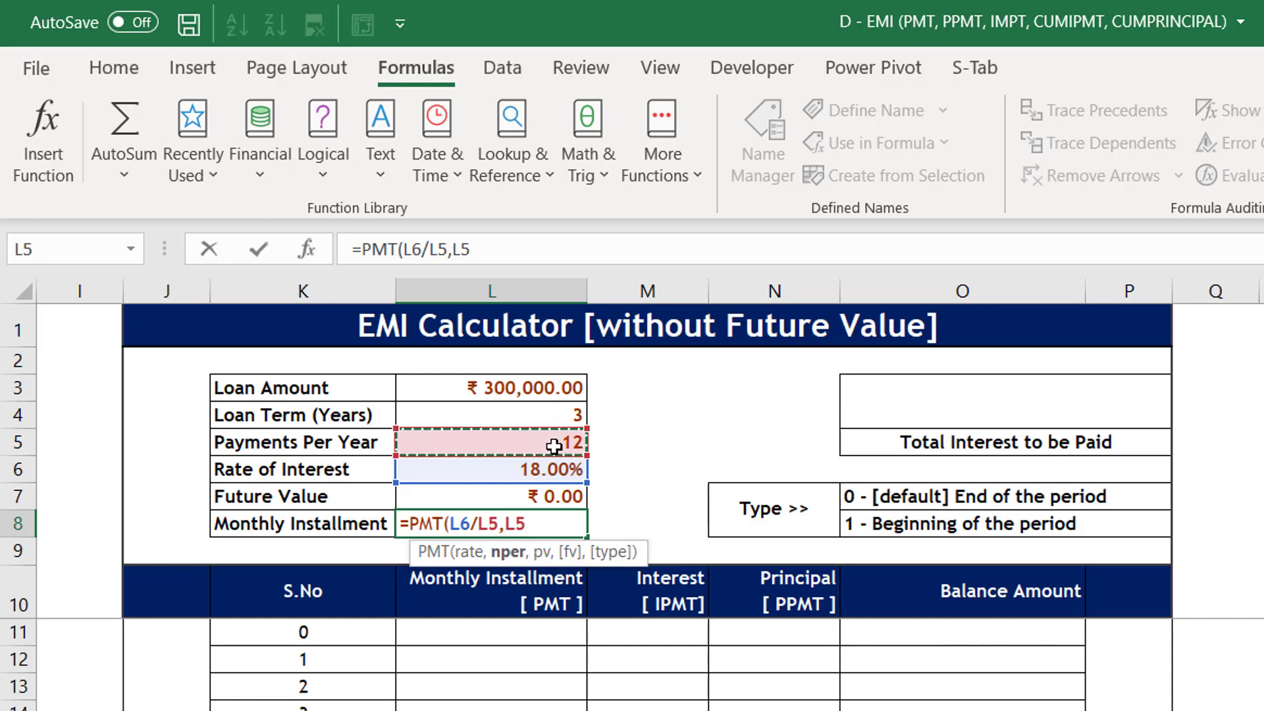
pyautogui.write('*')
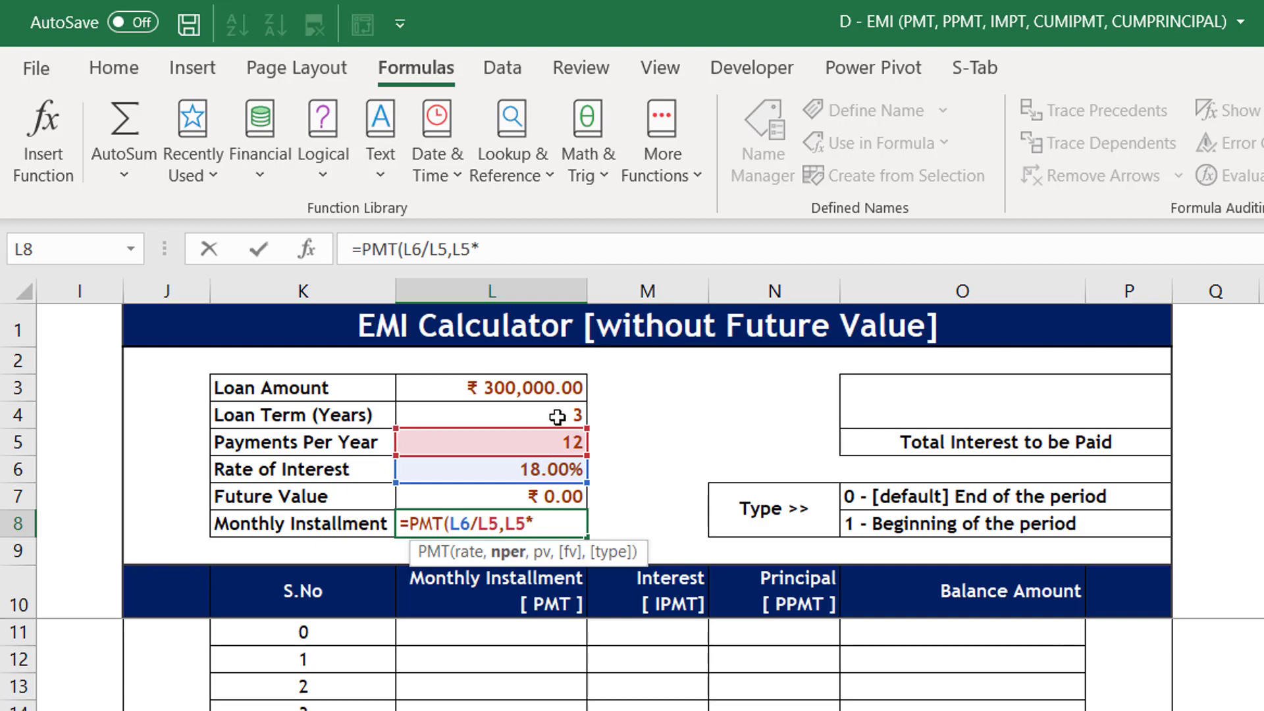
pyautogui.click(557, 416)
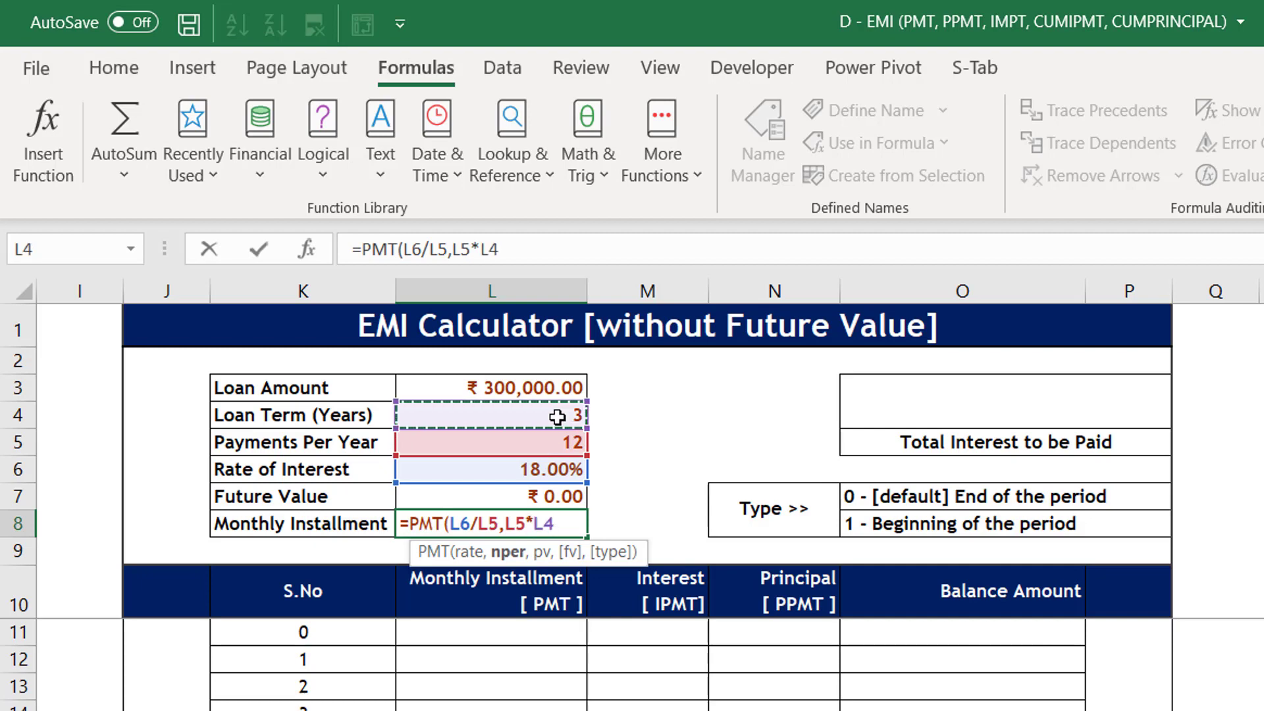
pyautogui.write(',')
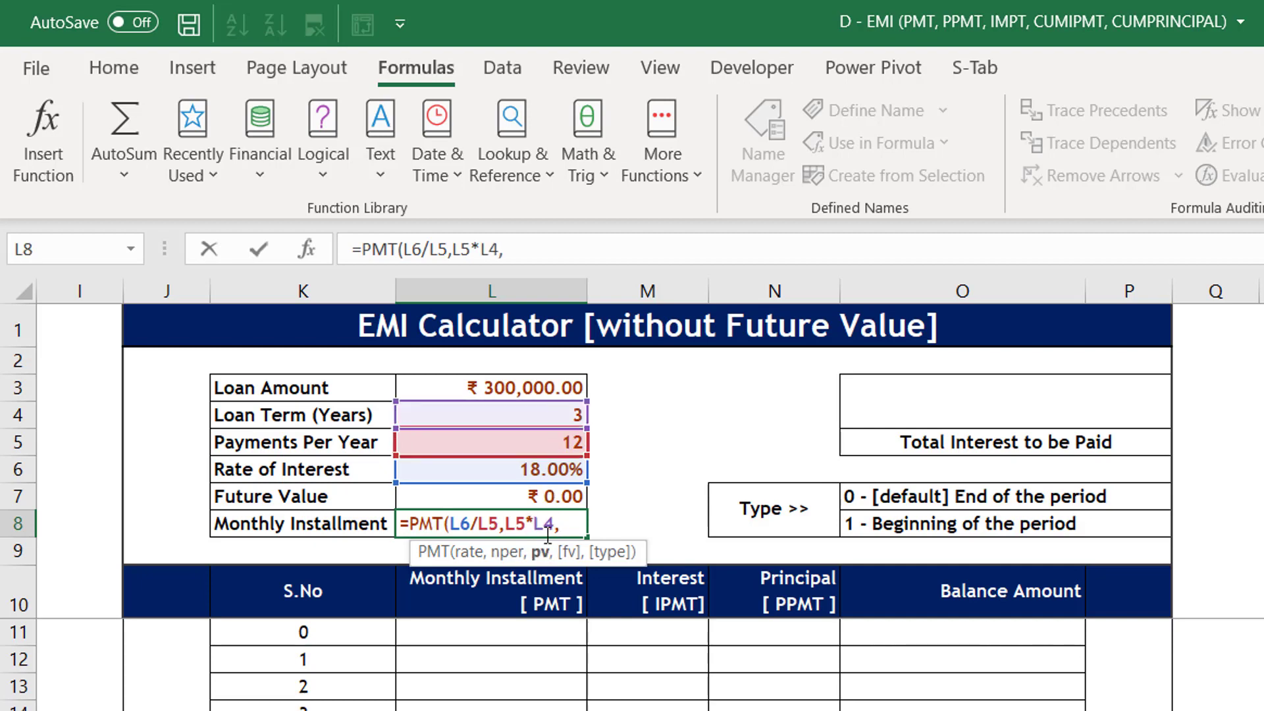
# - Complete the PMT formula with present value L3, future value L7 and type 0, and check it in L8
pyautogui.click(542, 388)
pyautogui.write(',')
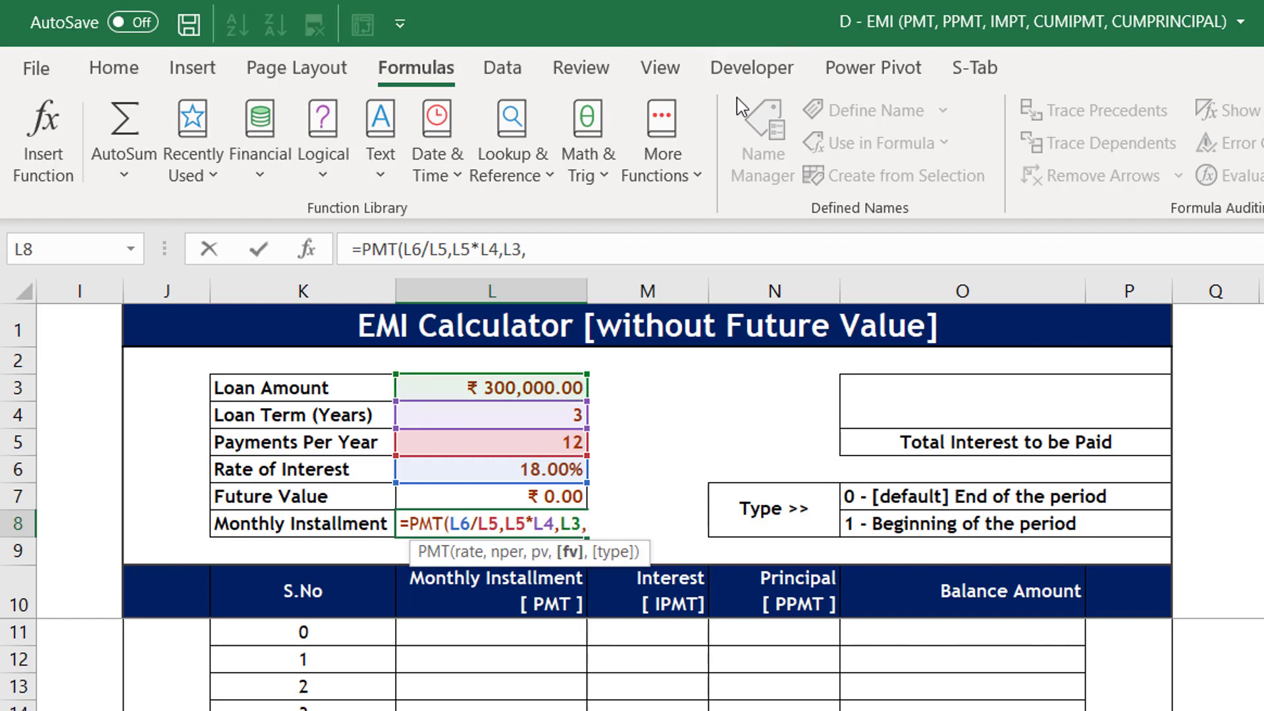
pyautogui.click(497, 503)
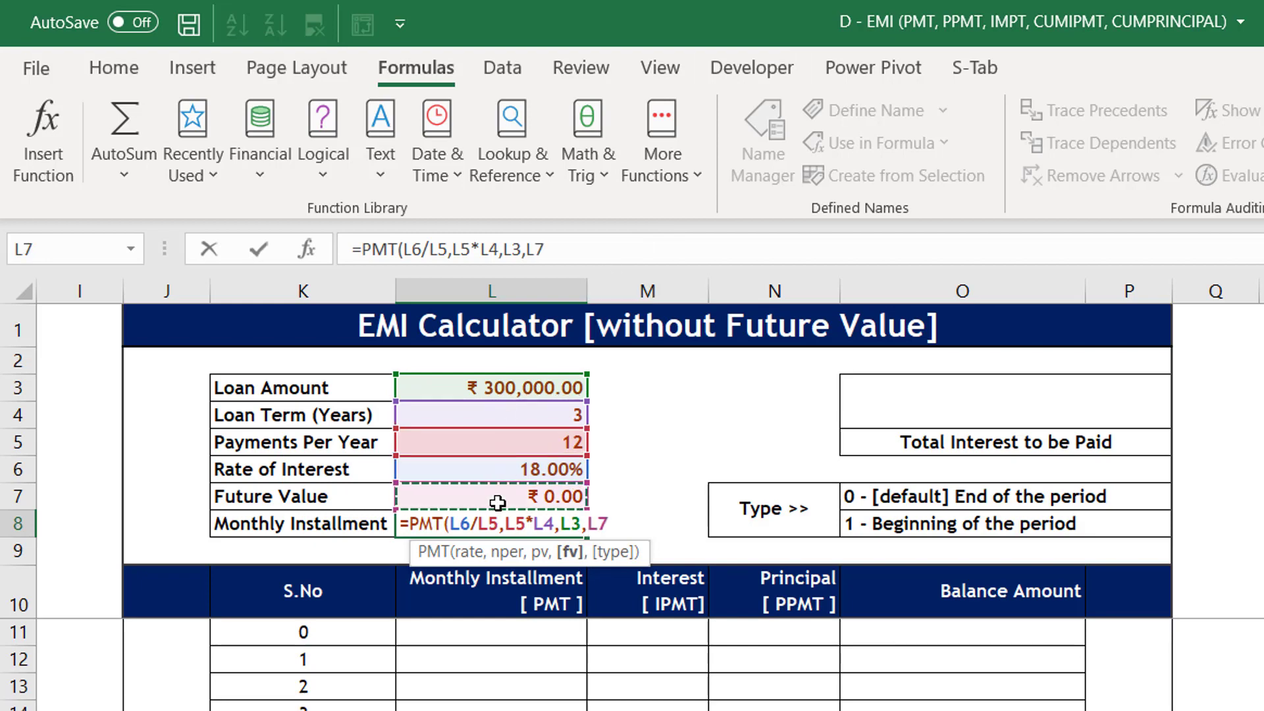
pyautogui.write(',')
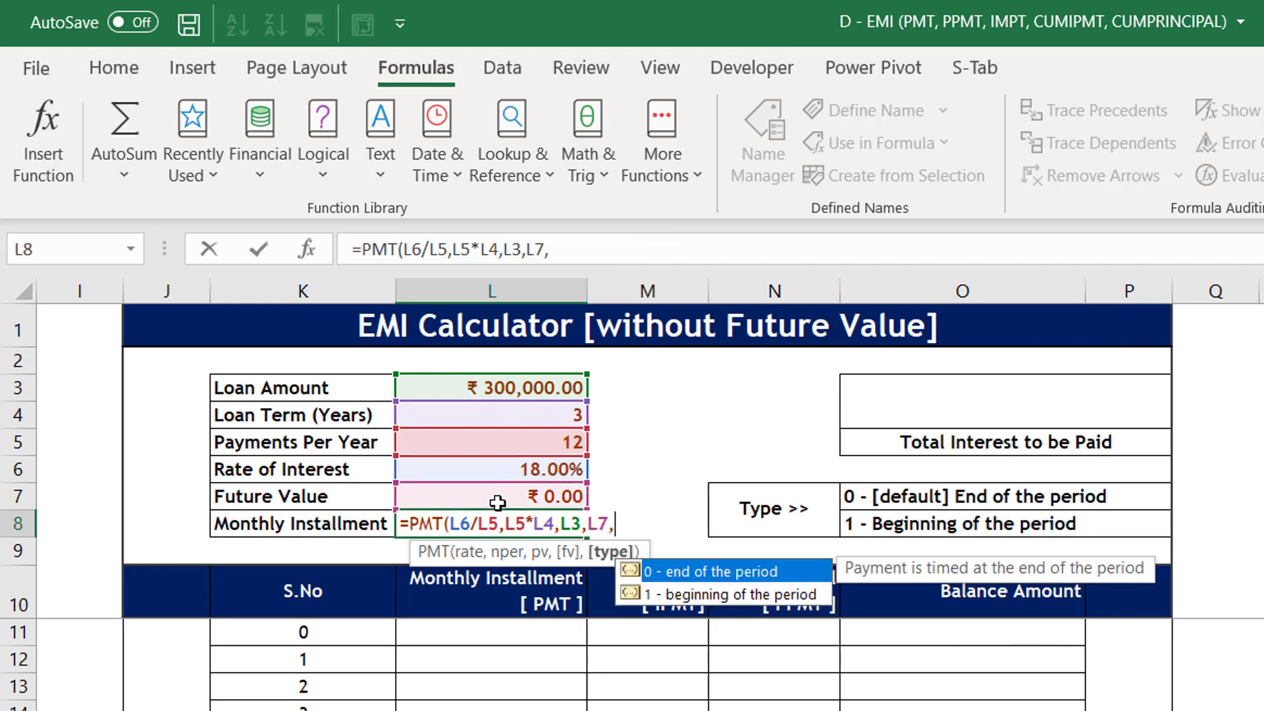
pyautogui.write('0)')
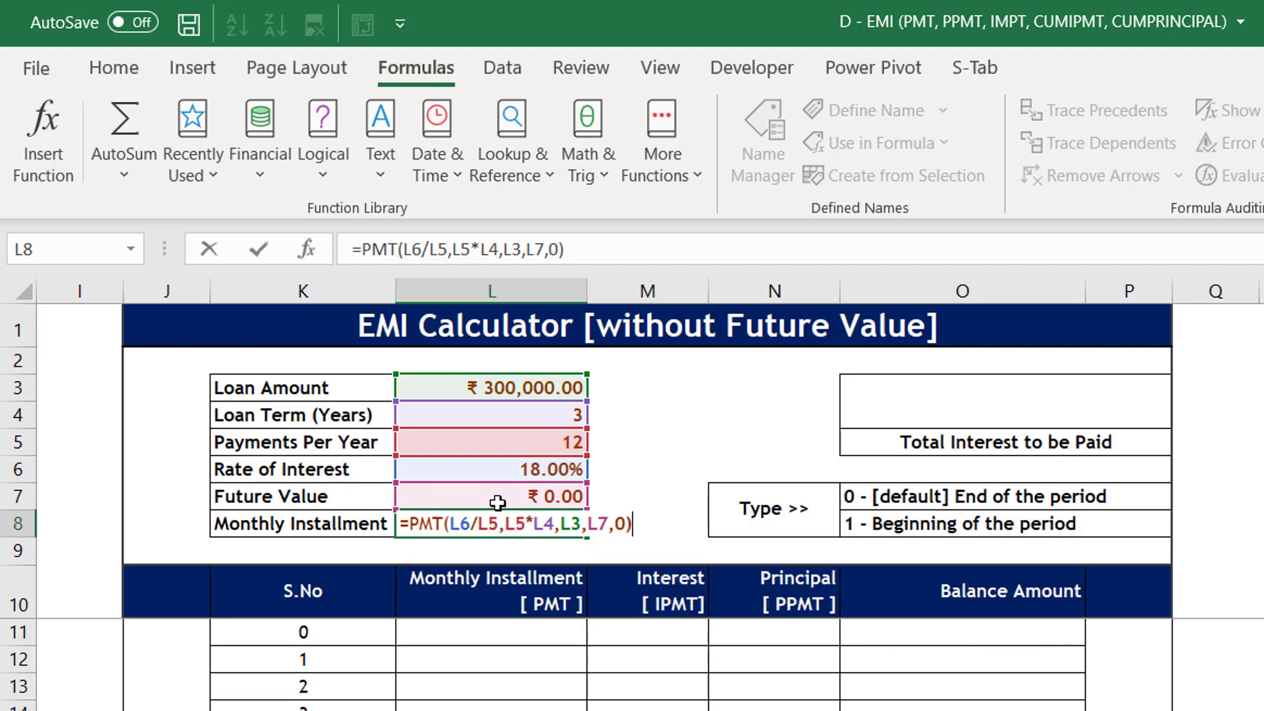
pyautogui.press('Return')
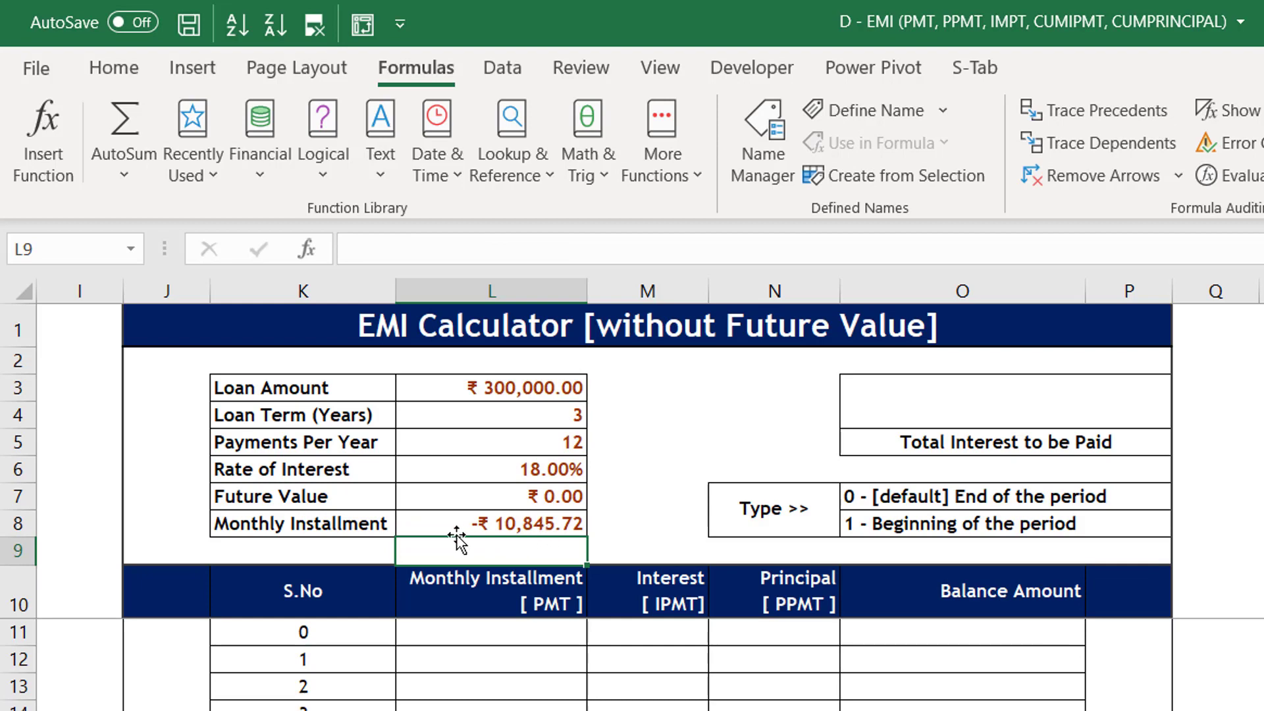
pyautogui.click(436, 527)
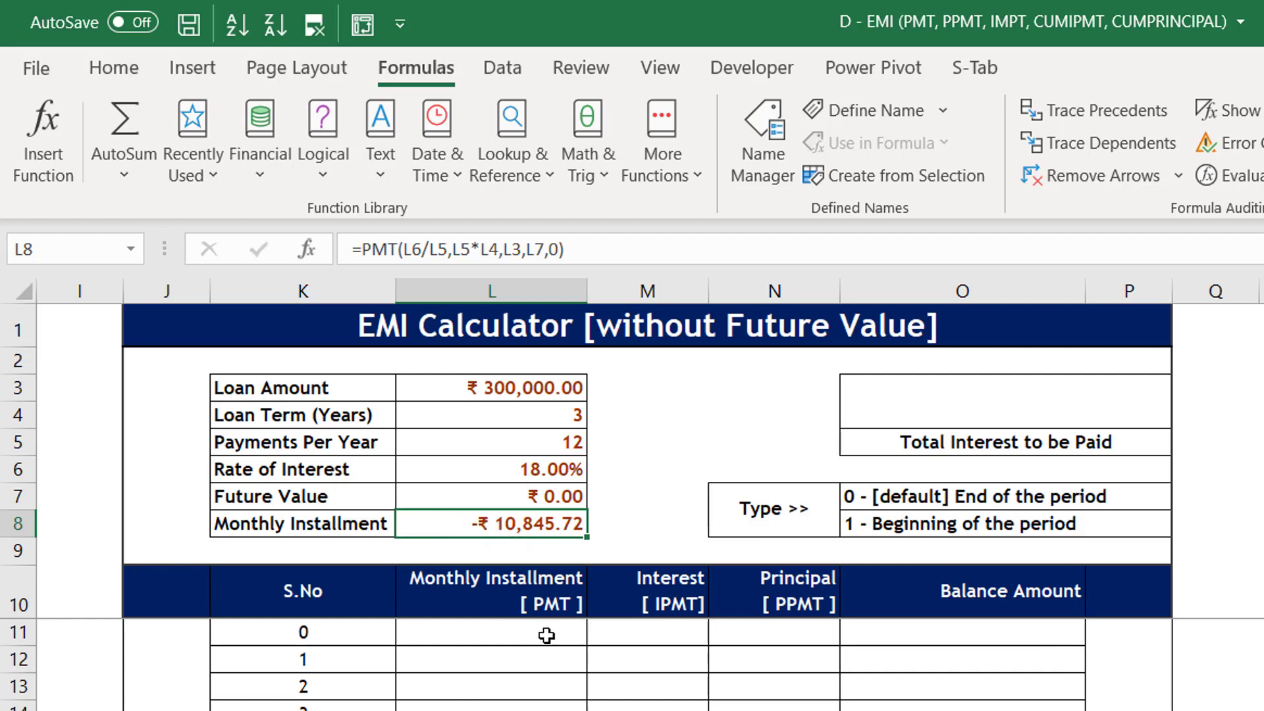
# - Enter 0 for the Monthly Installment, Interest and Principal of period 0 in L11, M11 and N11
pyautogui.click(431, 635)
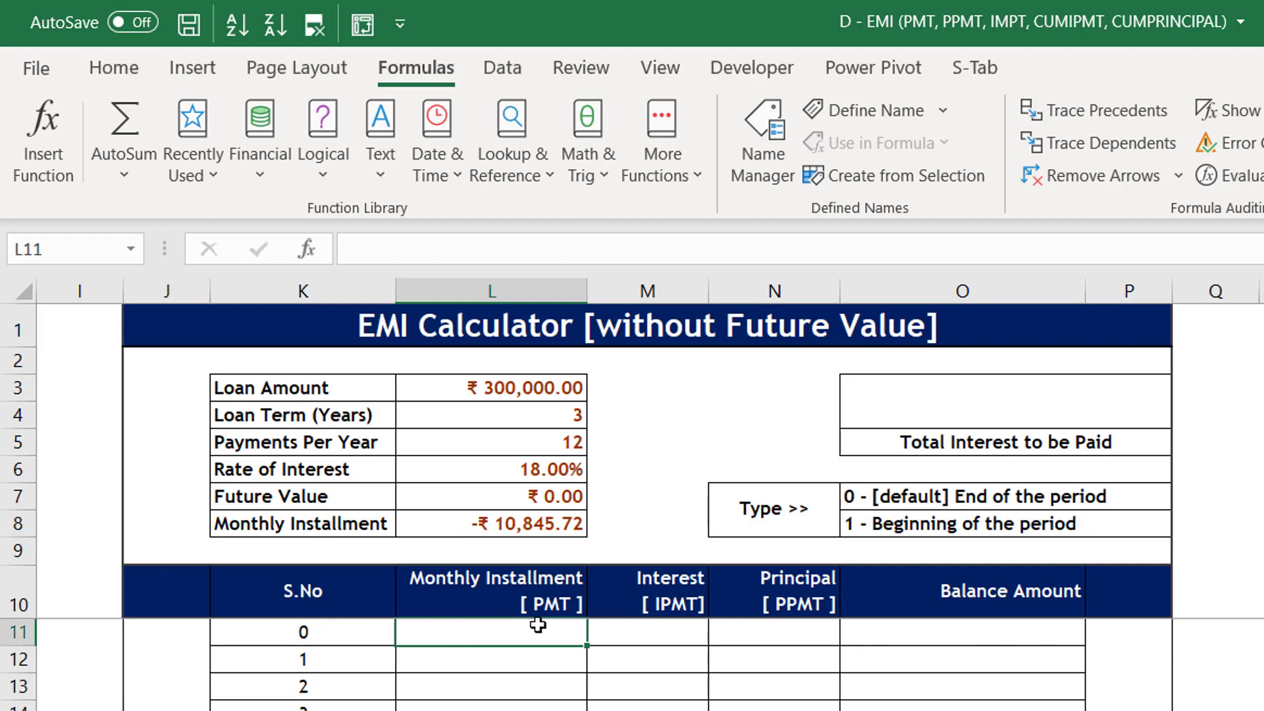
pyautogui.write('0')
pyautogui.press('Escape')
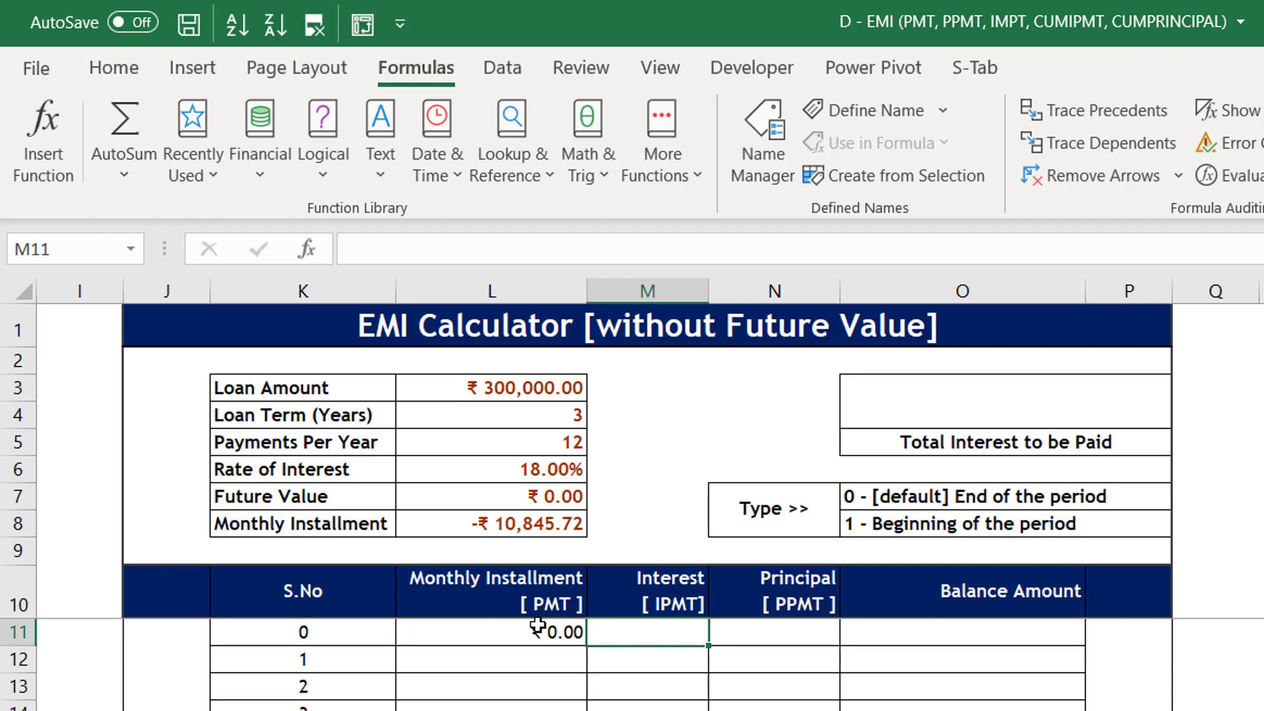
pyautogui.write('0')
pyautogui.press('Tab')
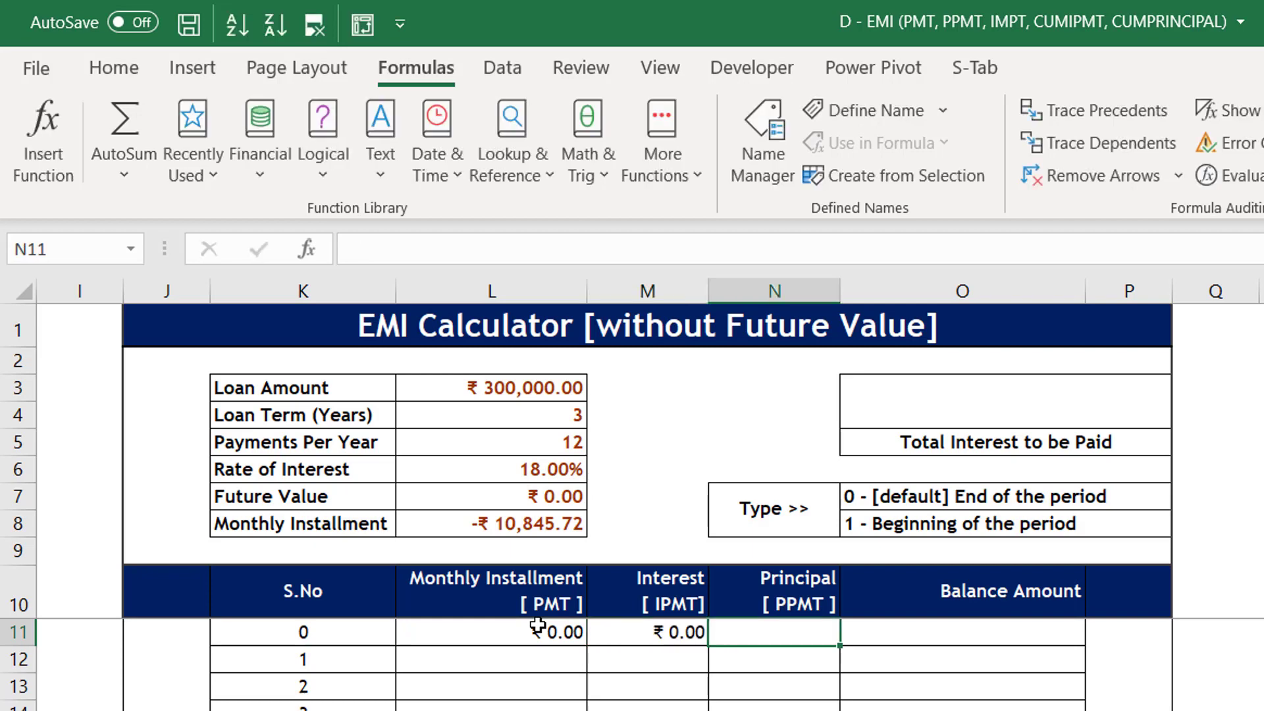
pyautogui.write('0')
pyautogui.press('Tab')
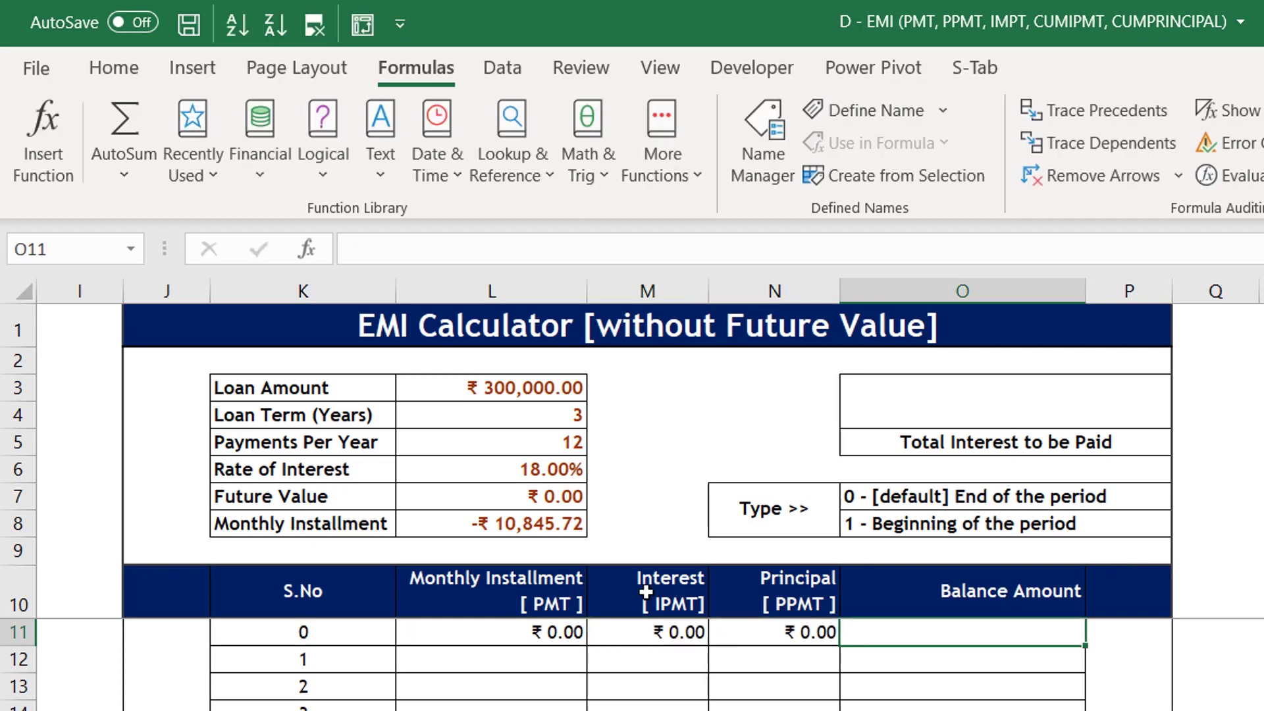
# - Link the period 0 Balance Amount in O11 to the loan amount with =L3
pyautogui.write('=')
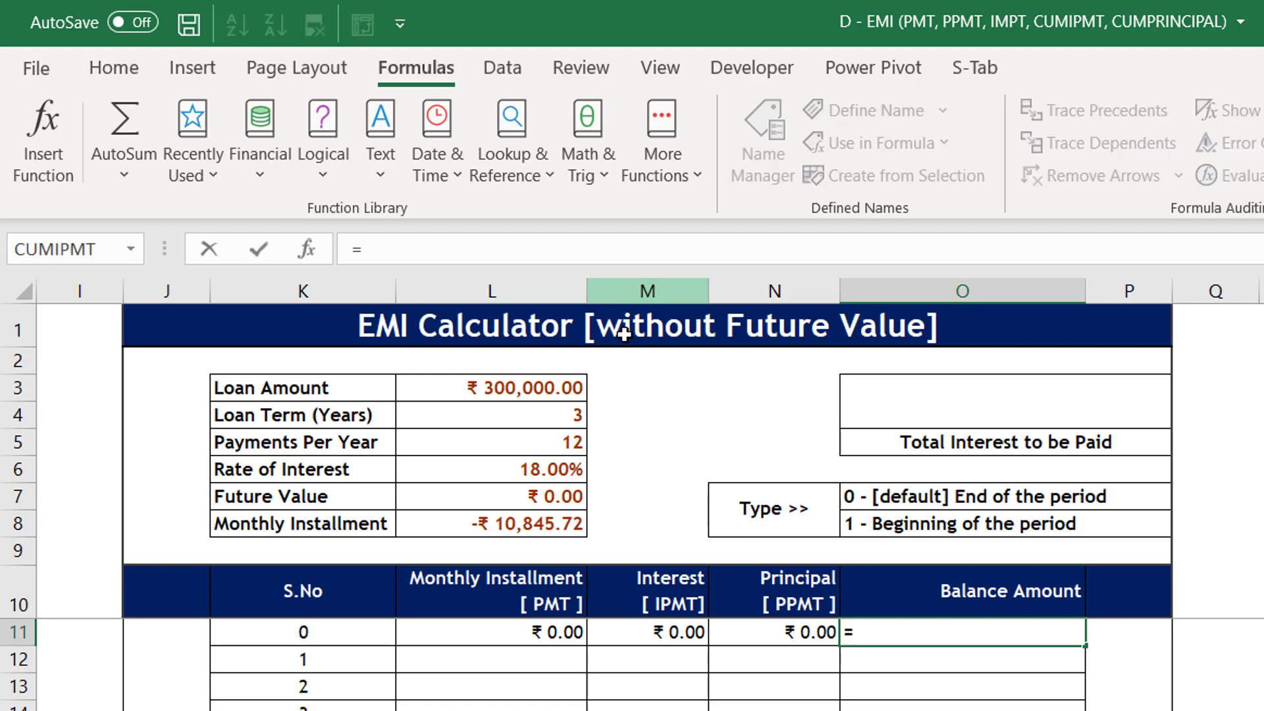
pyautogui.click(565, 393)
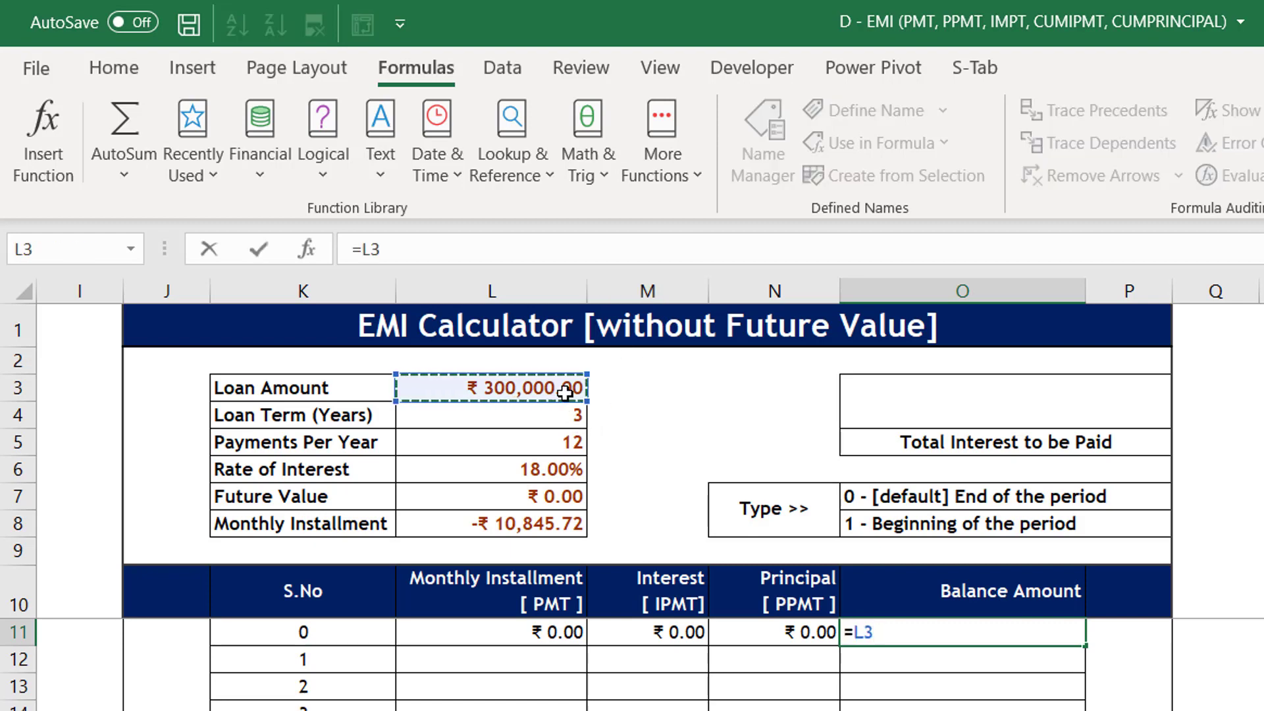
pyautogui.press('Return')
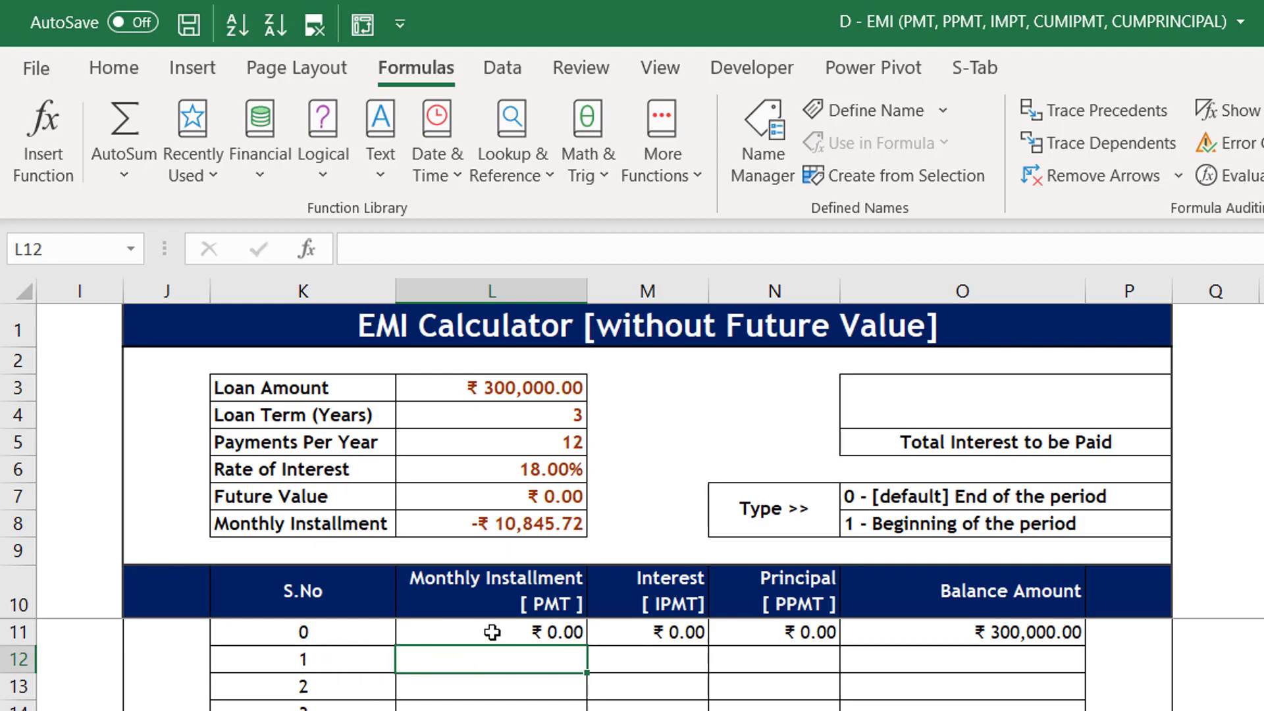
# - Copy the PMT formula text from L8 into L12, the Monthly Installment of period 1
pyautogui.write('=')
pyautogui.press('Escape')
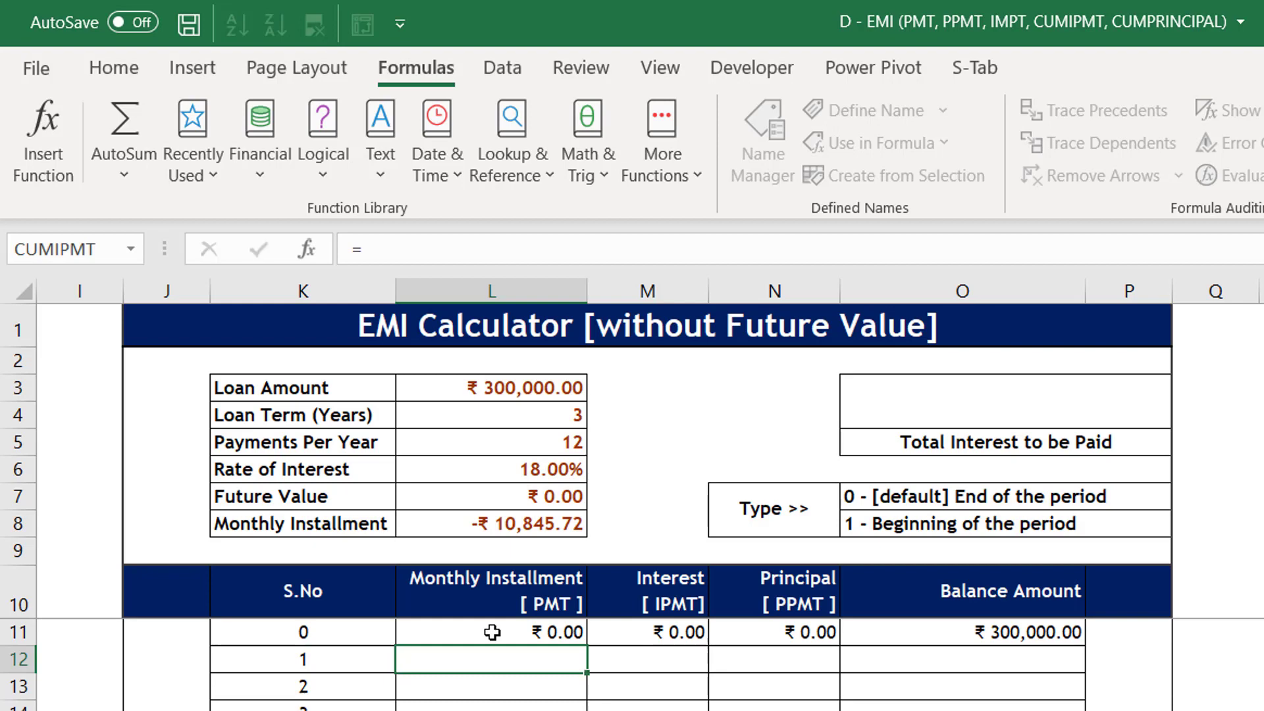
pyautogui.click(530, 521)
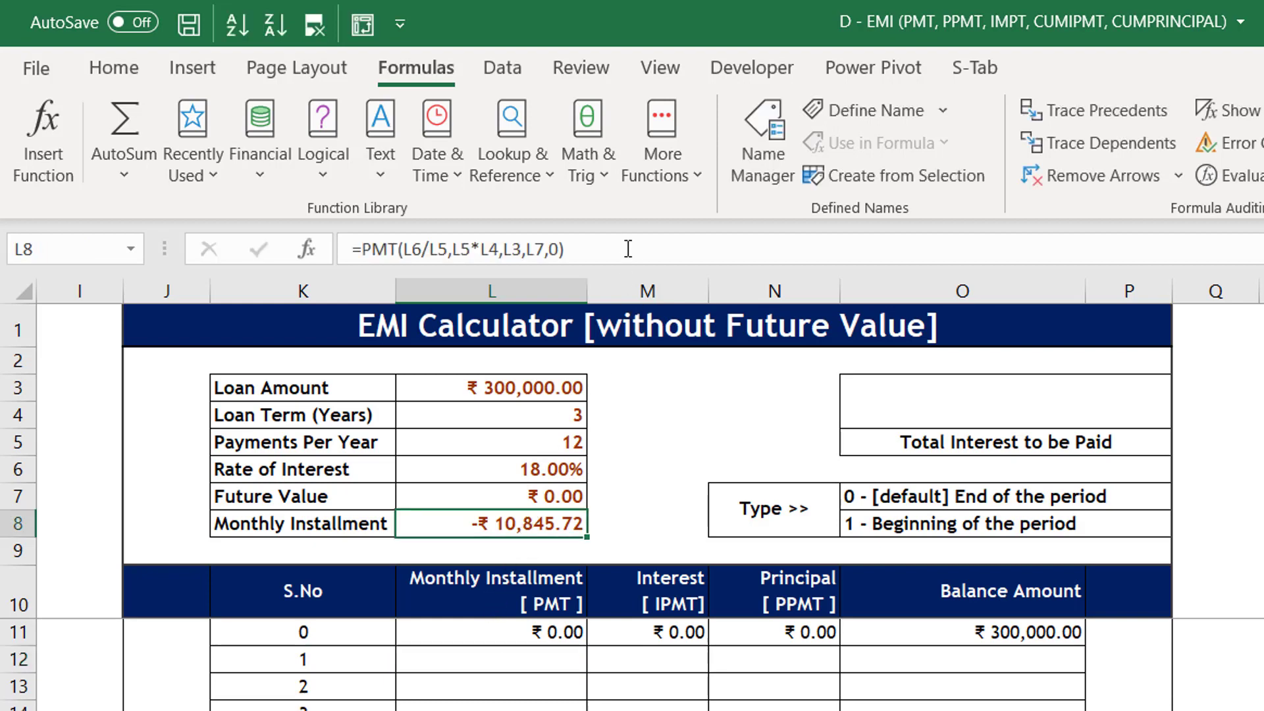
pyautogui.moveTo(624, 241); pyautogui.dragTo(204, 271)
pyautogui.hotkey('ctrl', 'c')
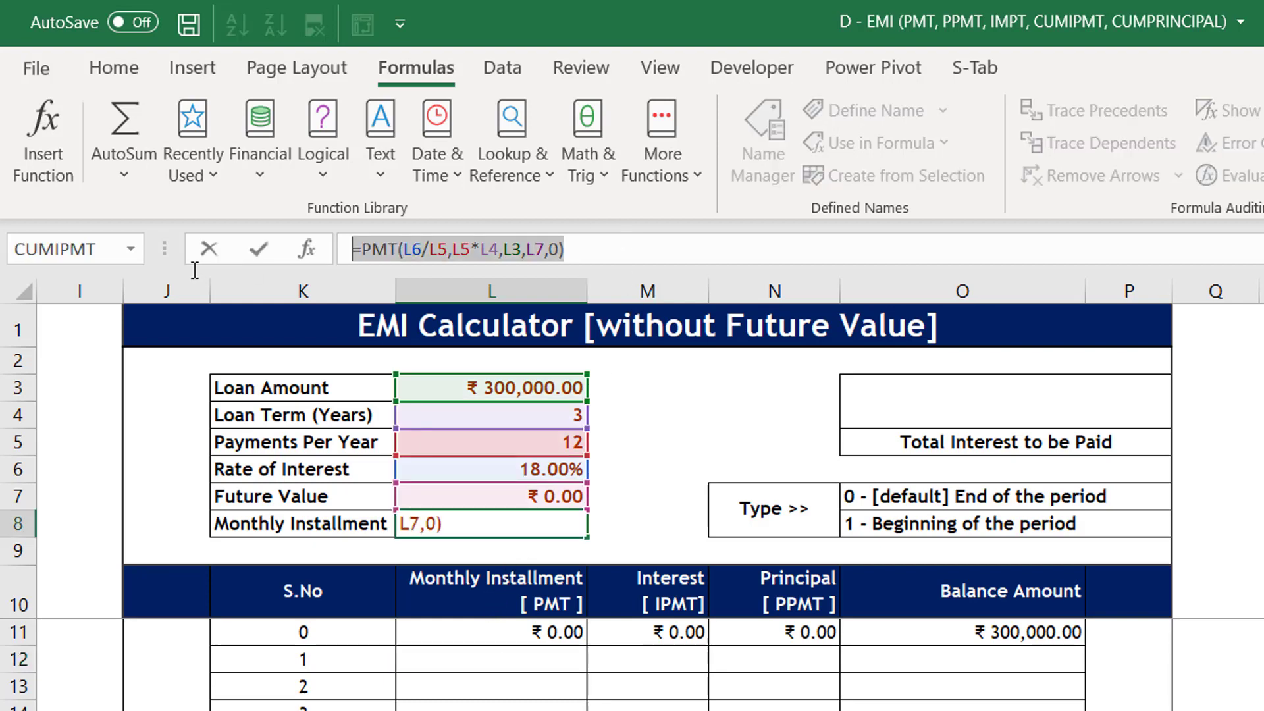
pyautogui.press('Return')
pyautogui.click(505, 661)
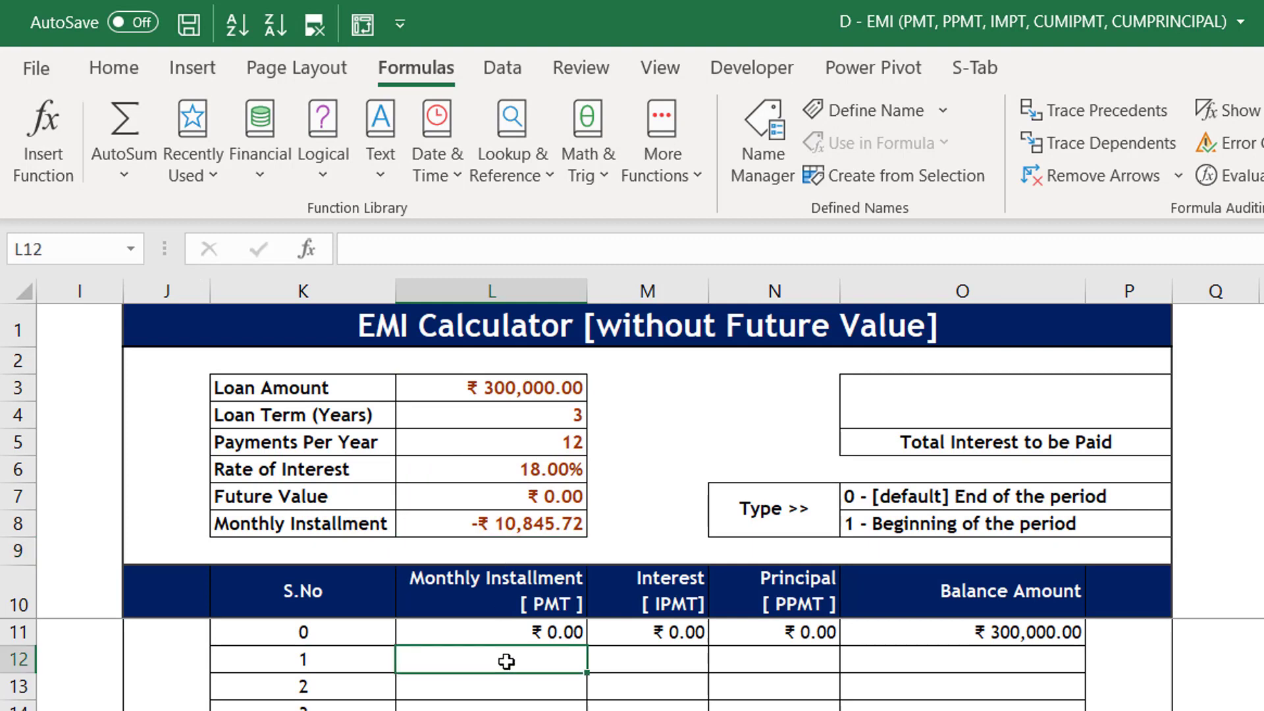
pyautogui.hotkey('ctrl', 'v')
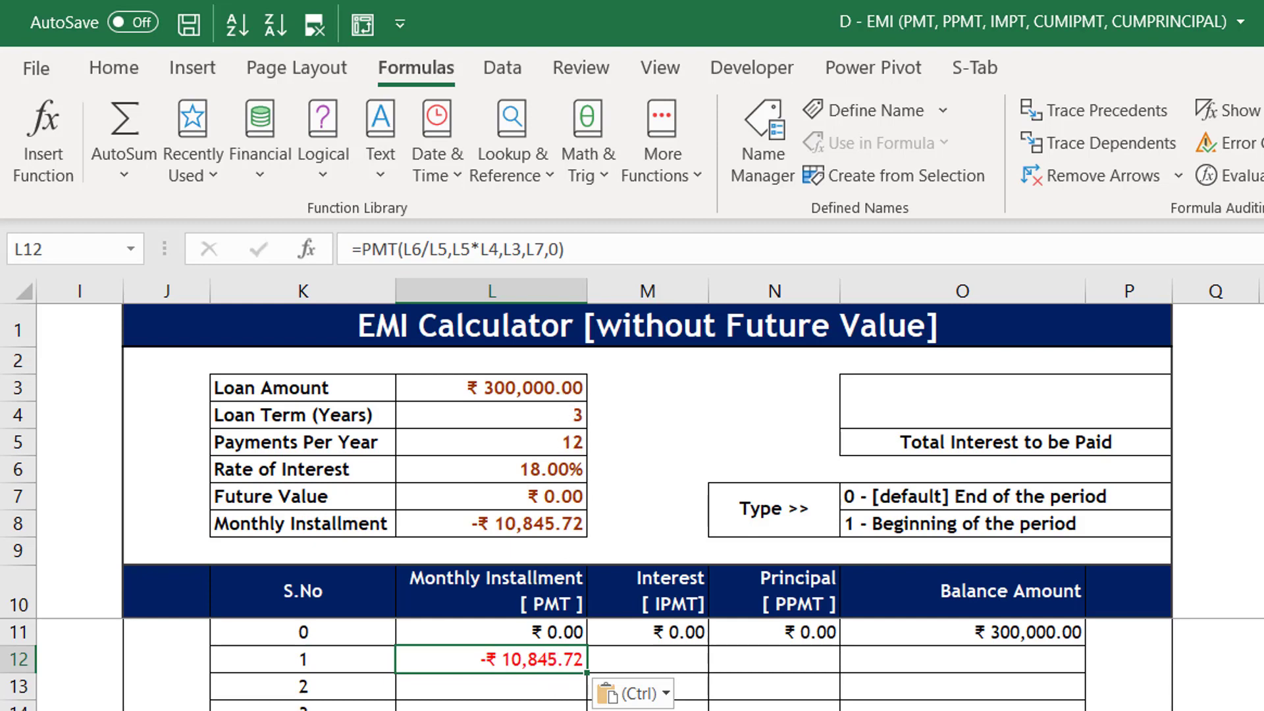
# - Make every reference in L12 absolute, giving =PMT($L$6/$L$5,$L$5*$L$4,$L$3,$L$7,0)
pyautogui.click(416, 249)
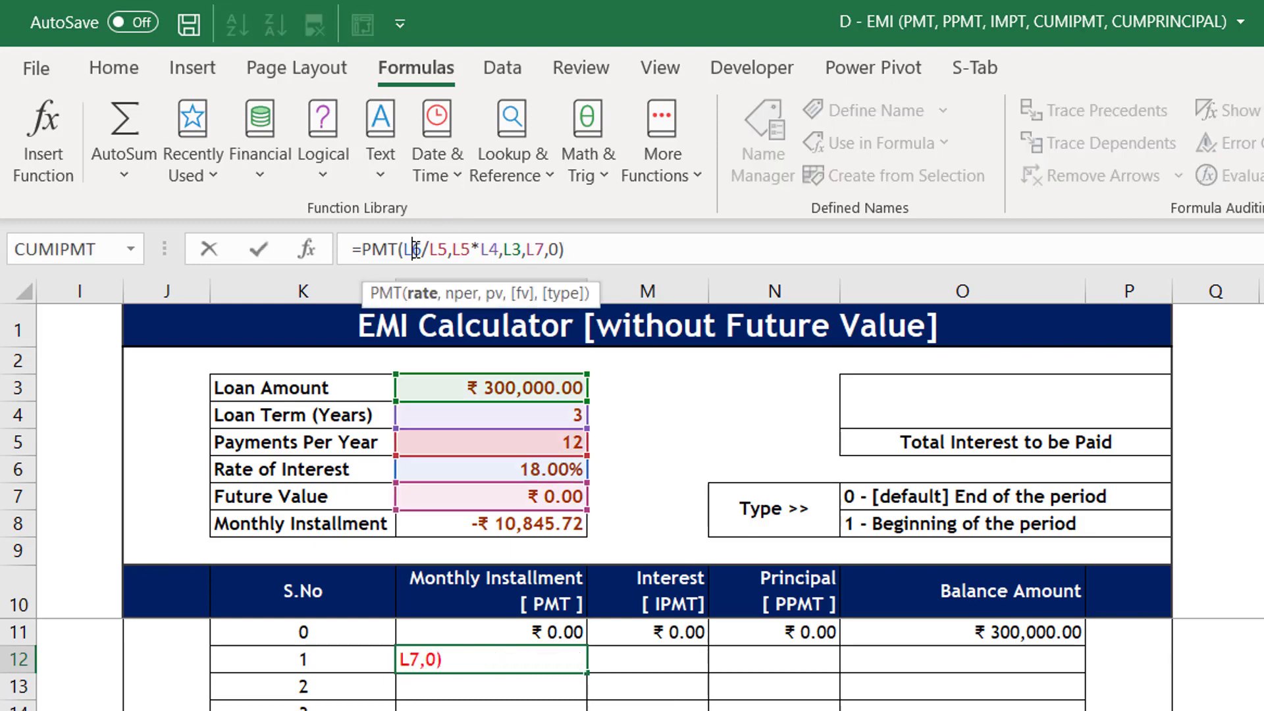
pyautogui.press('F4')
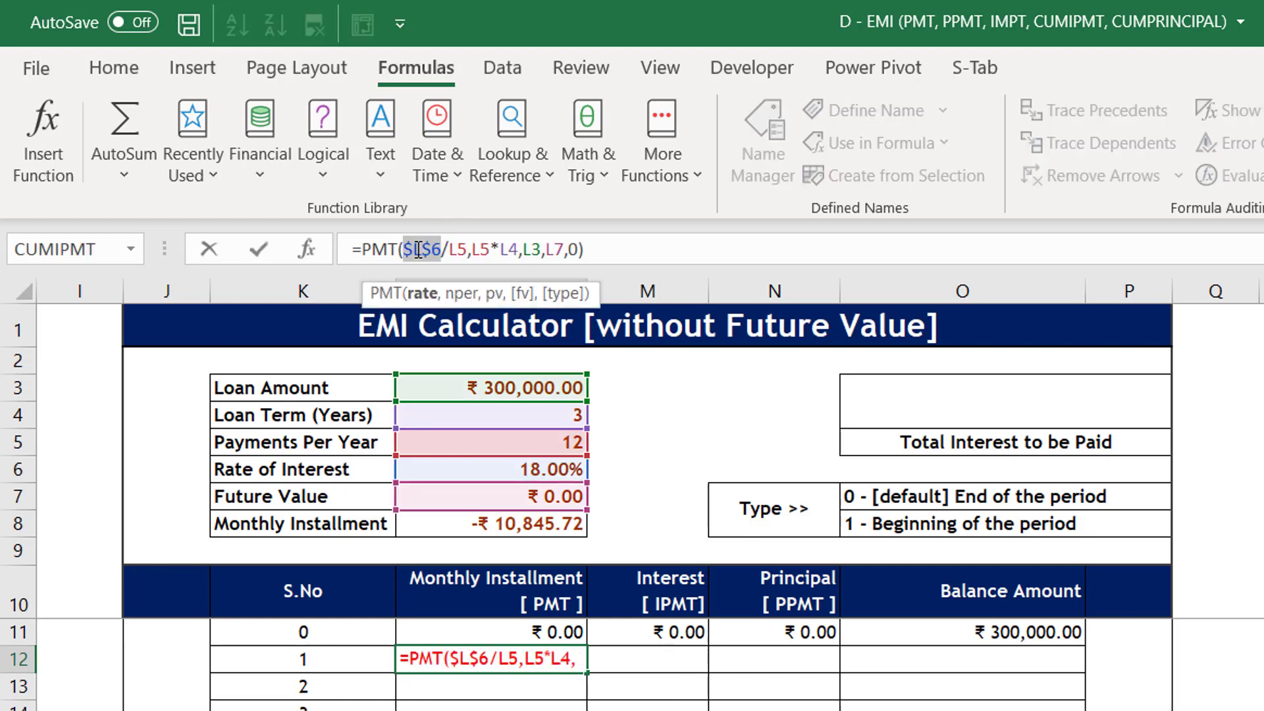
pyautogui.click(464, 249)
pyautogui.press('F4')
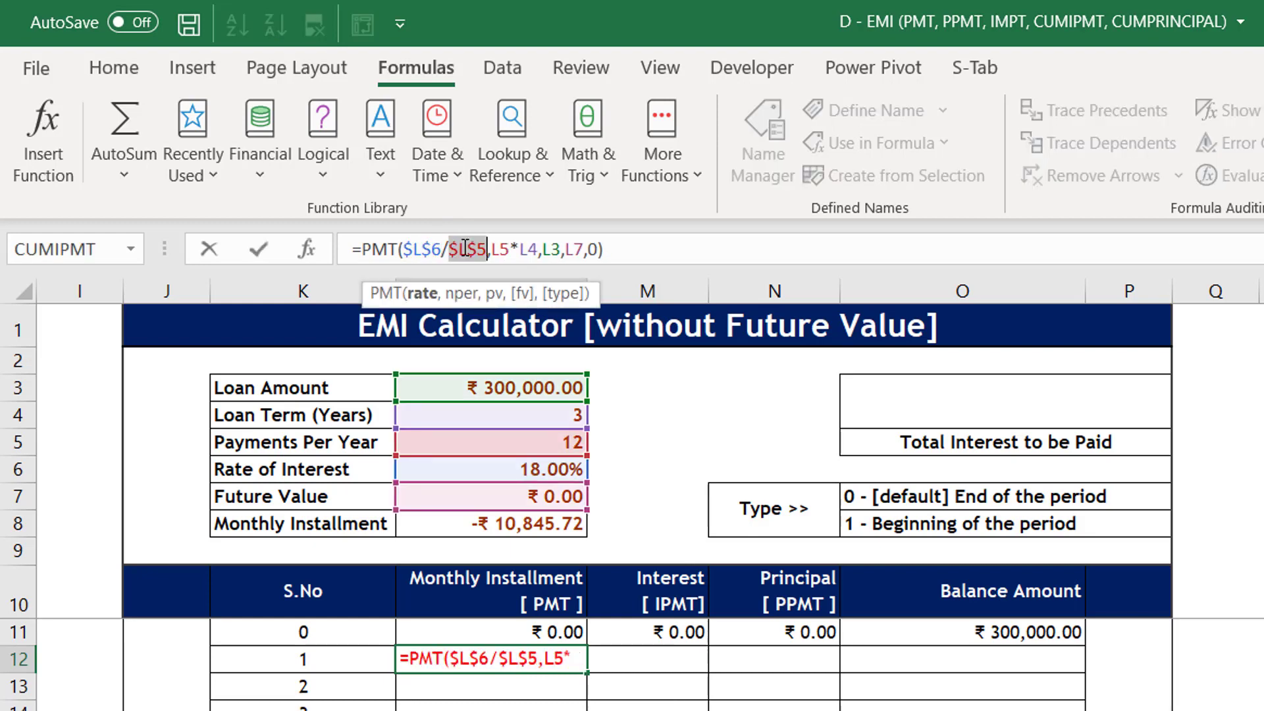
pyautogui.click(499, 249)
pyautogui.press('F4')
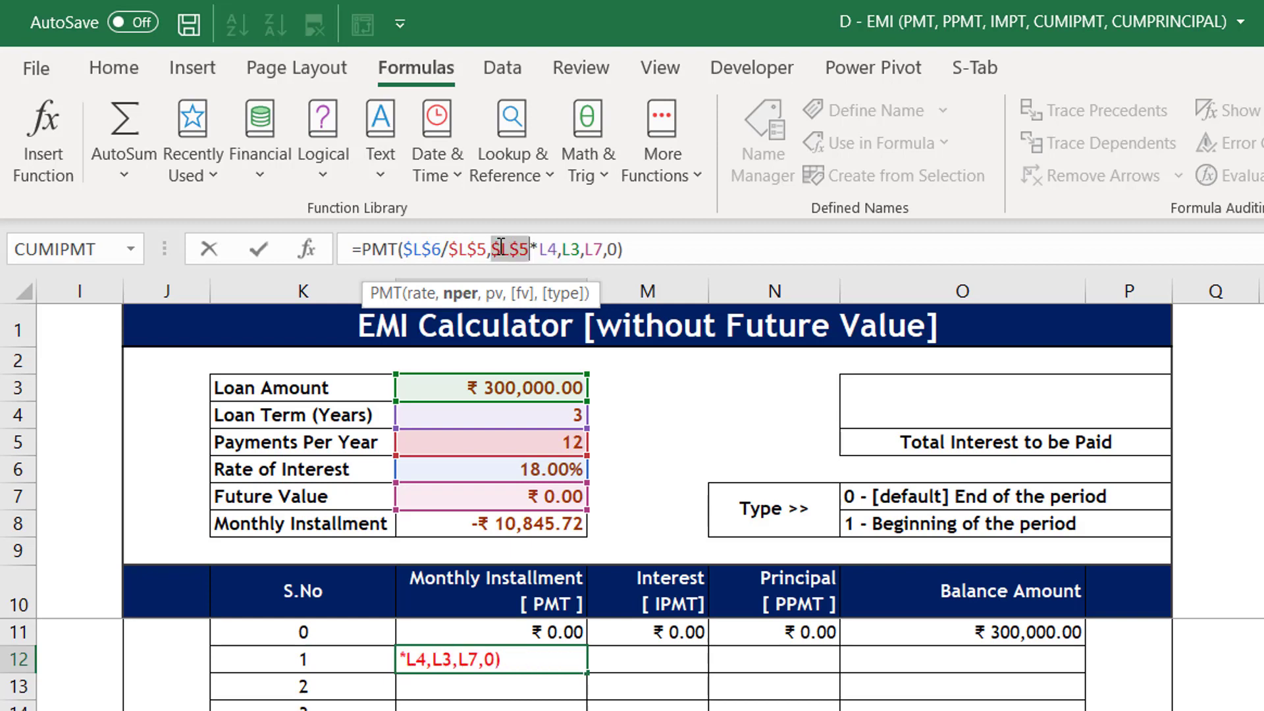
pyautogui.click(552, 250)
pyautogui.press('F4')
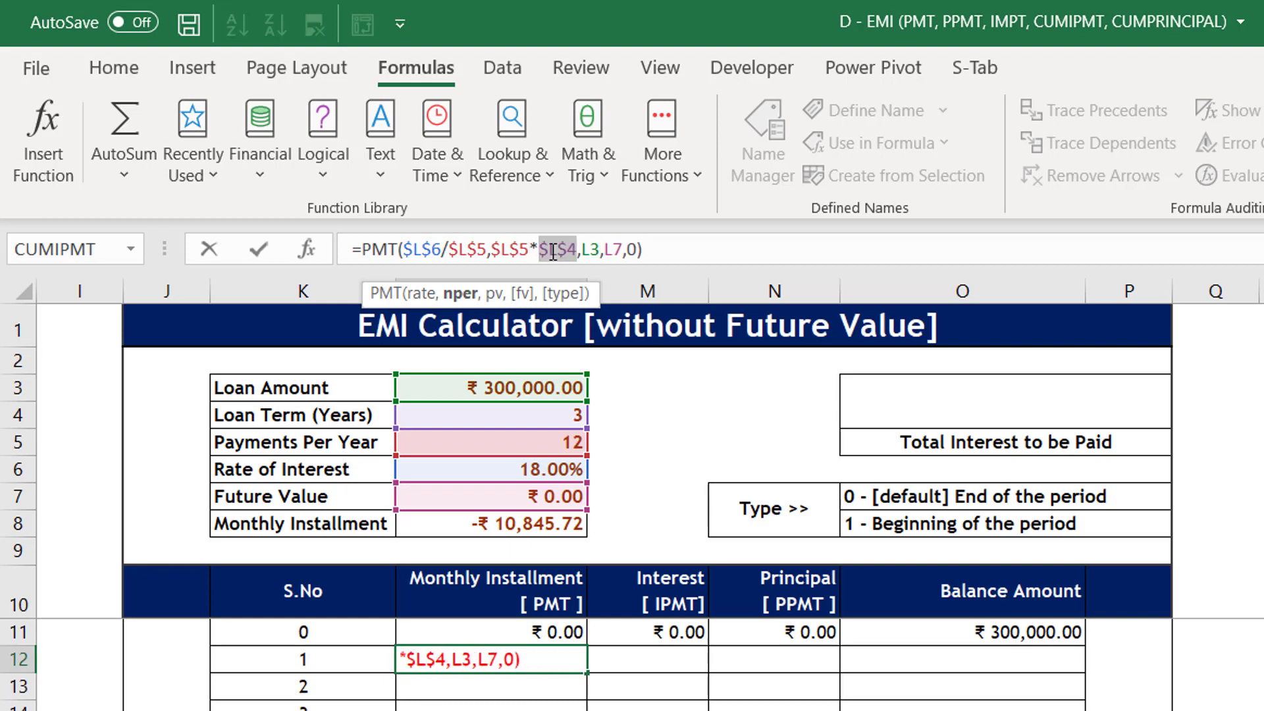
pyautogui.click(594, 250)
pyautogui.press('F4')
pyautogui.click(632, 249)
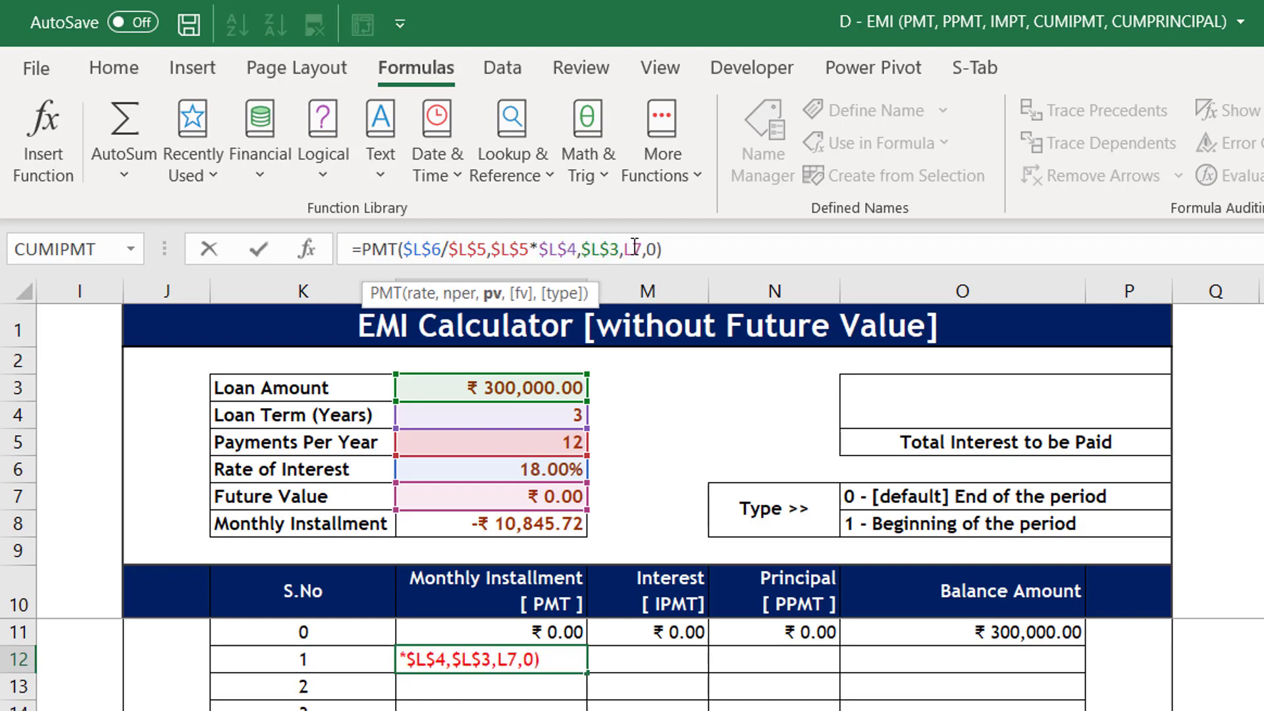
pyautogui.press('F4')
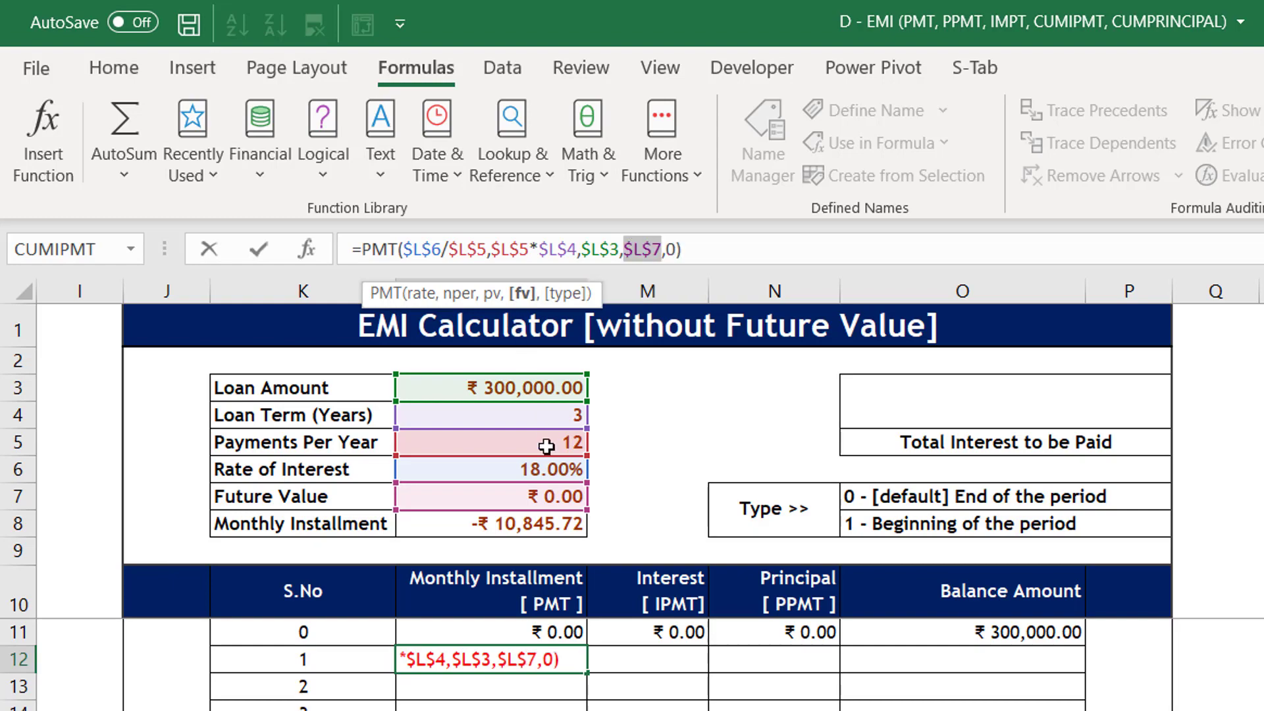
pyautogui.press('Return')
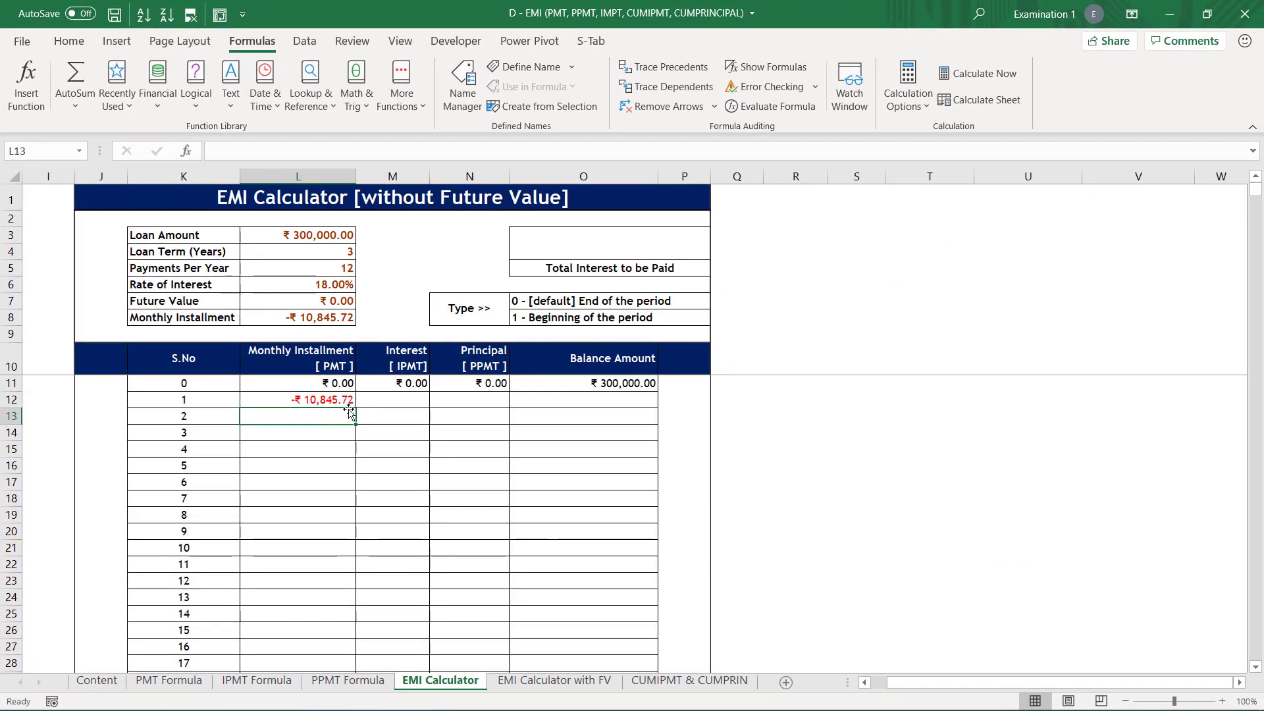
# - Fill the L12 Monthly Installment formula down to period 36 in L47, and return to L12 to review it
pyautogui.click(339, 398)
pyautogui.moveTo(355, 408)
pyautogui.mouseDown()
pyautogui.moveTo(346, 691)
pyautogui.moveTo(330, 519)
pyautogui.mouseUp()
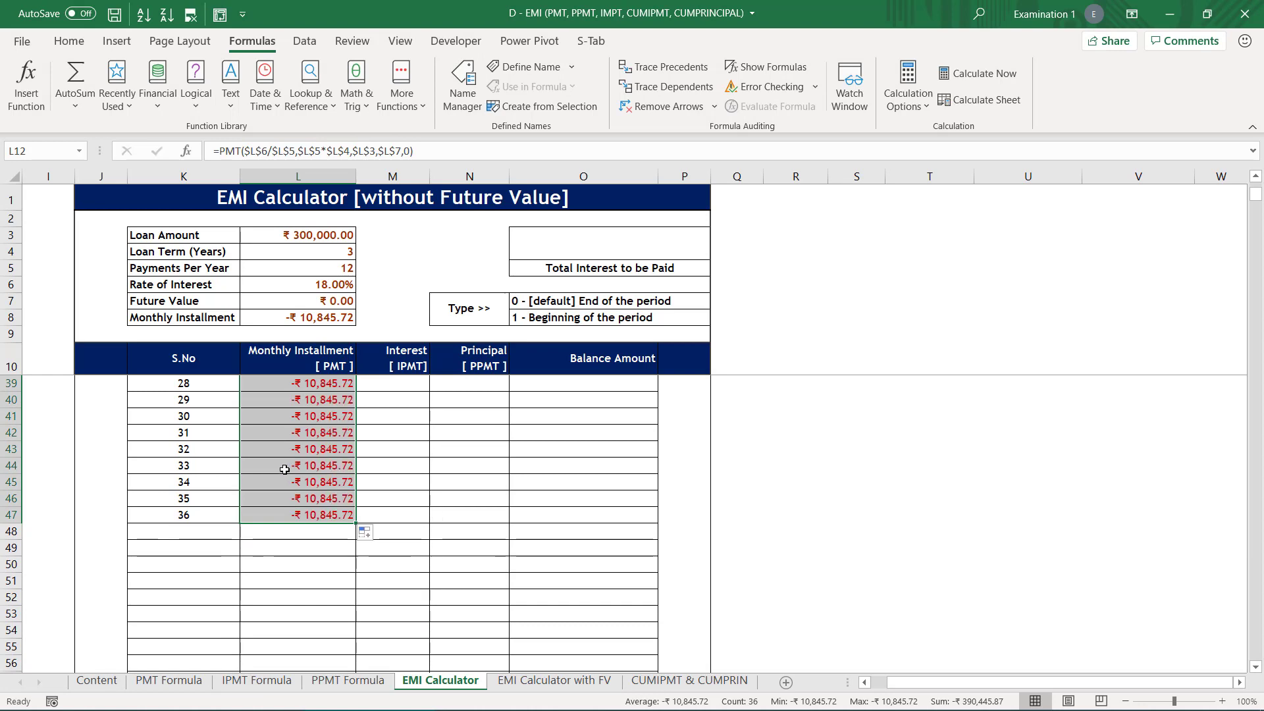
pyautogui.scroll(1, 285, 469)
pyautogui.scroll(8, 284, 469)
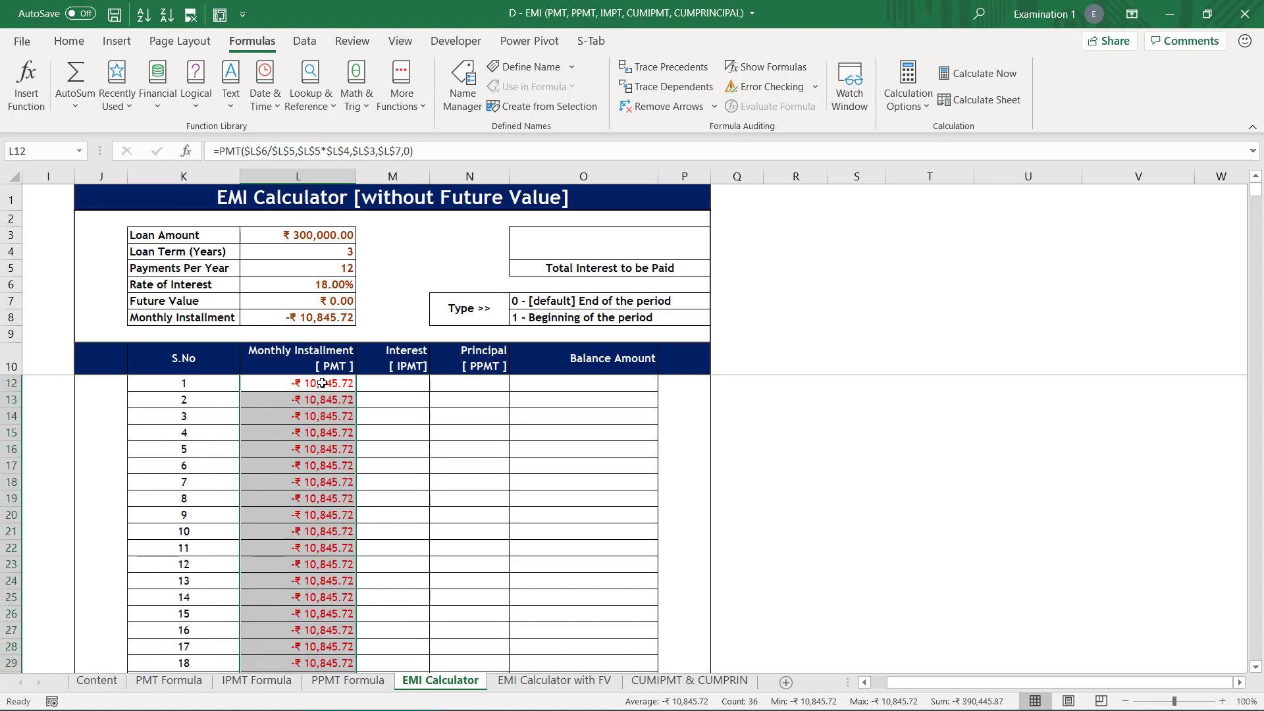
pyautogui.scroll(1, 322, 383)
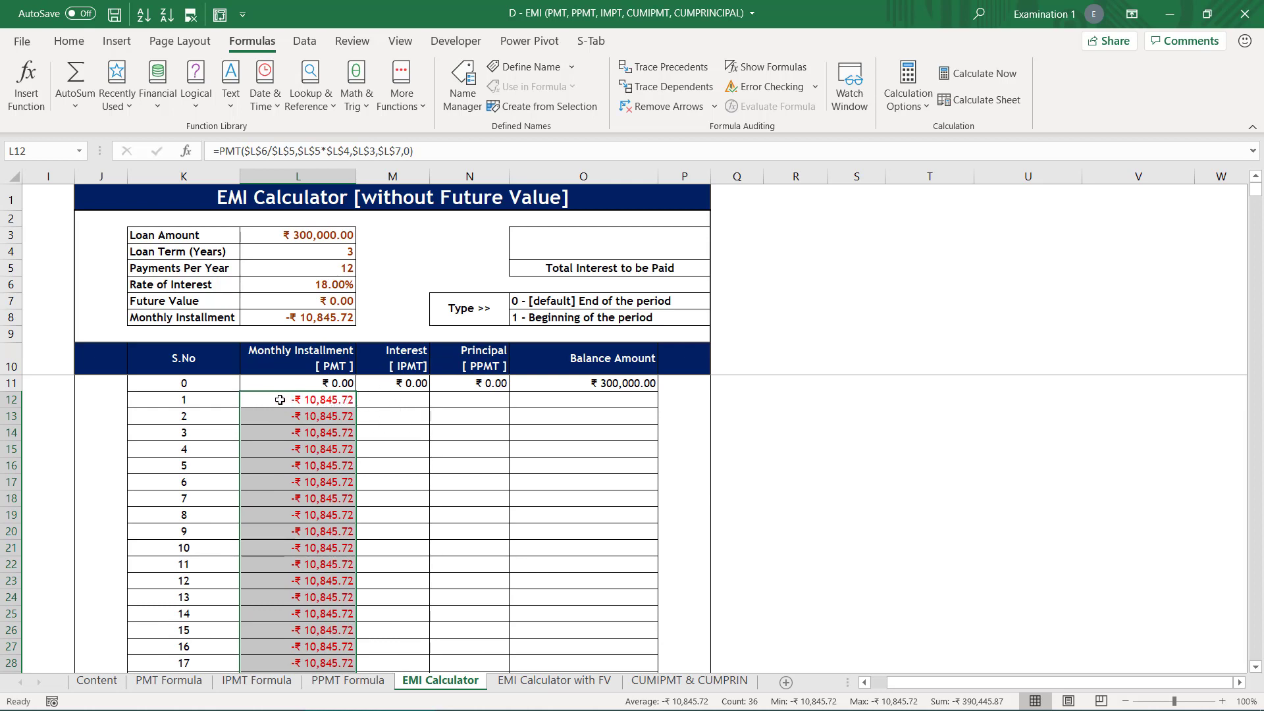
pyautogui.click(316, 401)
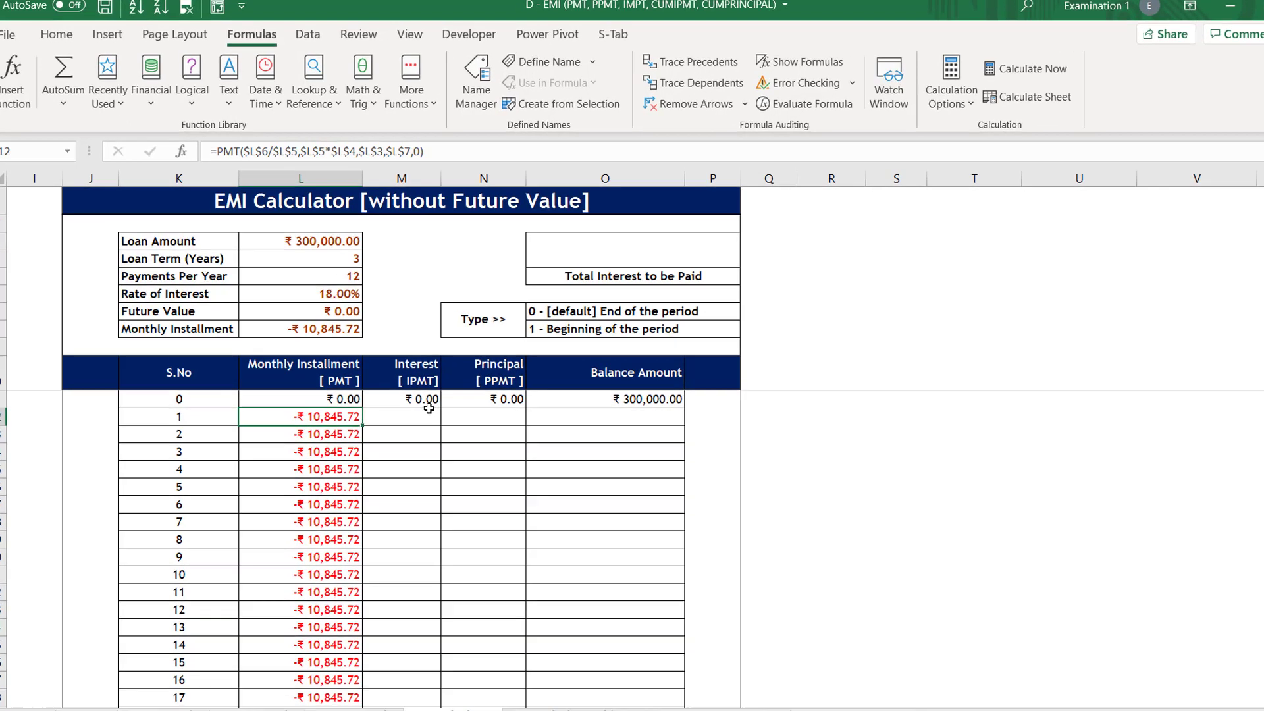
# - Start an IPMT formula in M12 for the period 1 Interest with $L$6/$L$5 as the rate
pyautogui.click(389, 399)
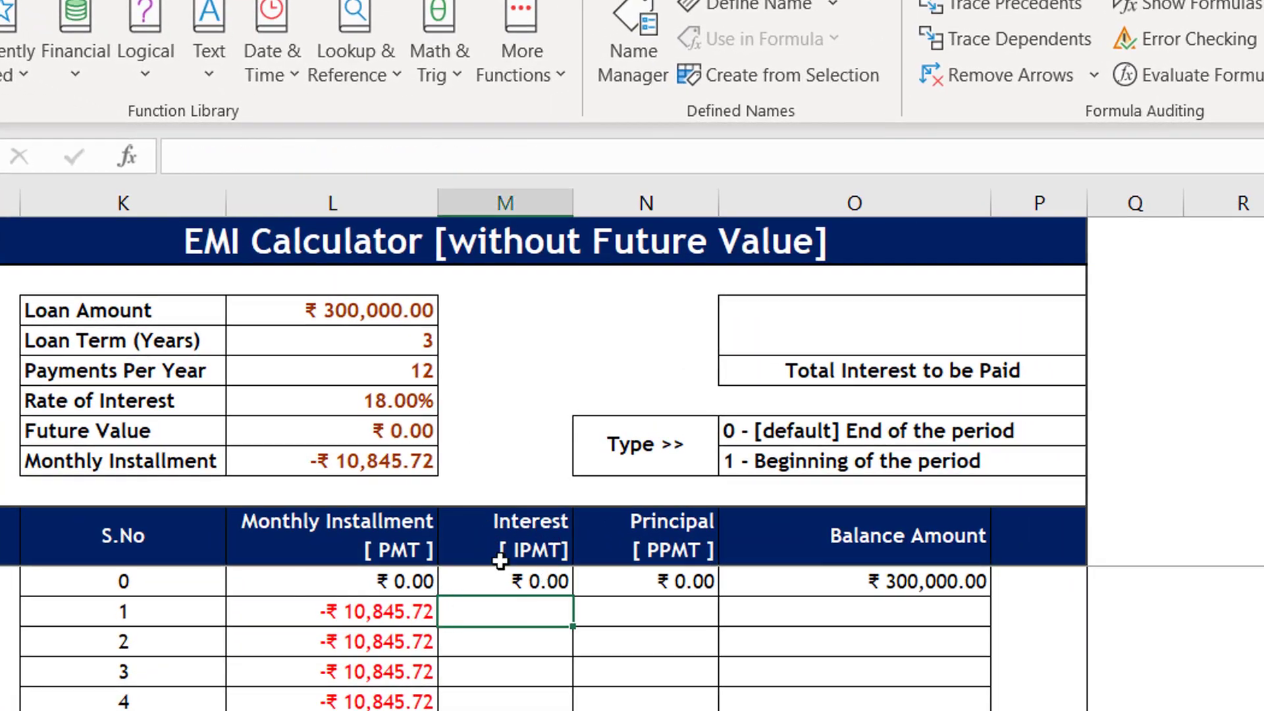
pyautogui.write('=')
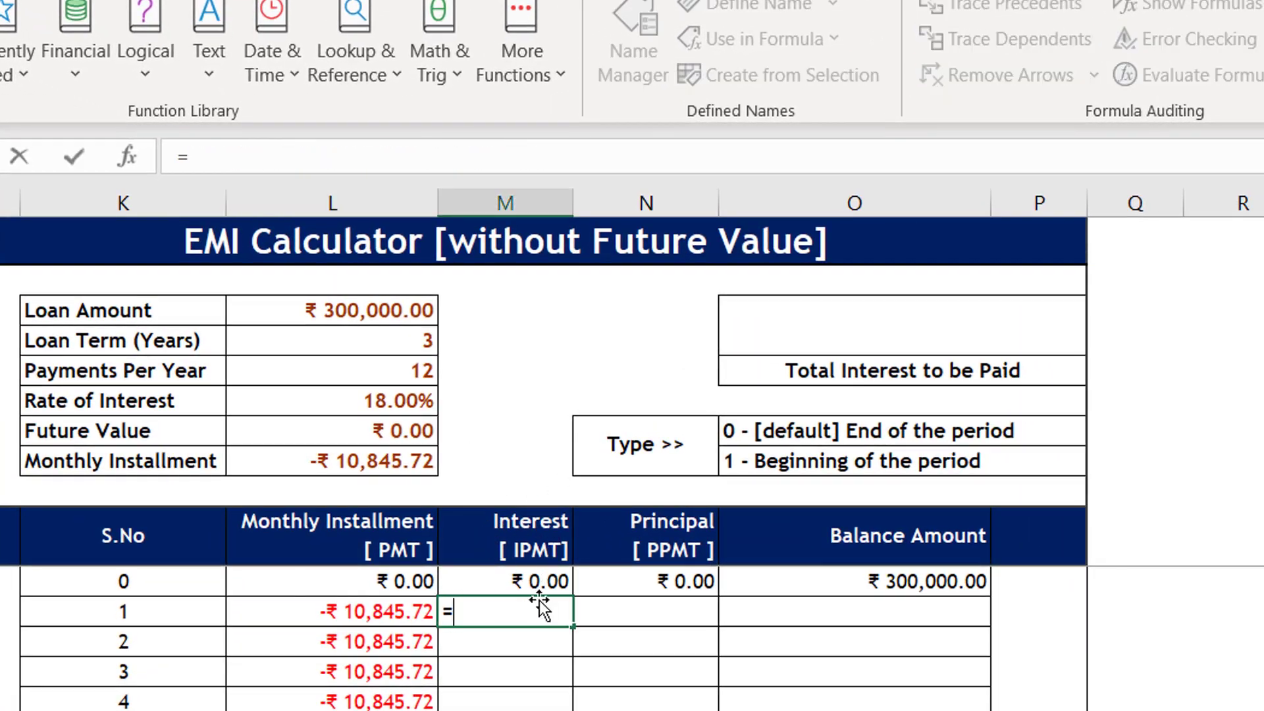
pyautogui.write('ipm')
pyautogui.press('Tab')
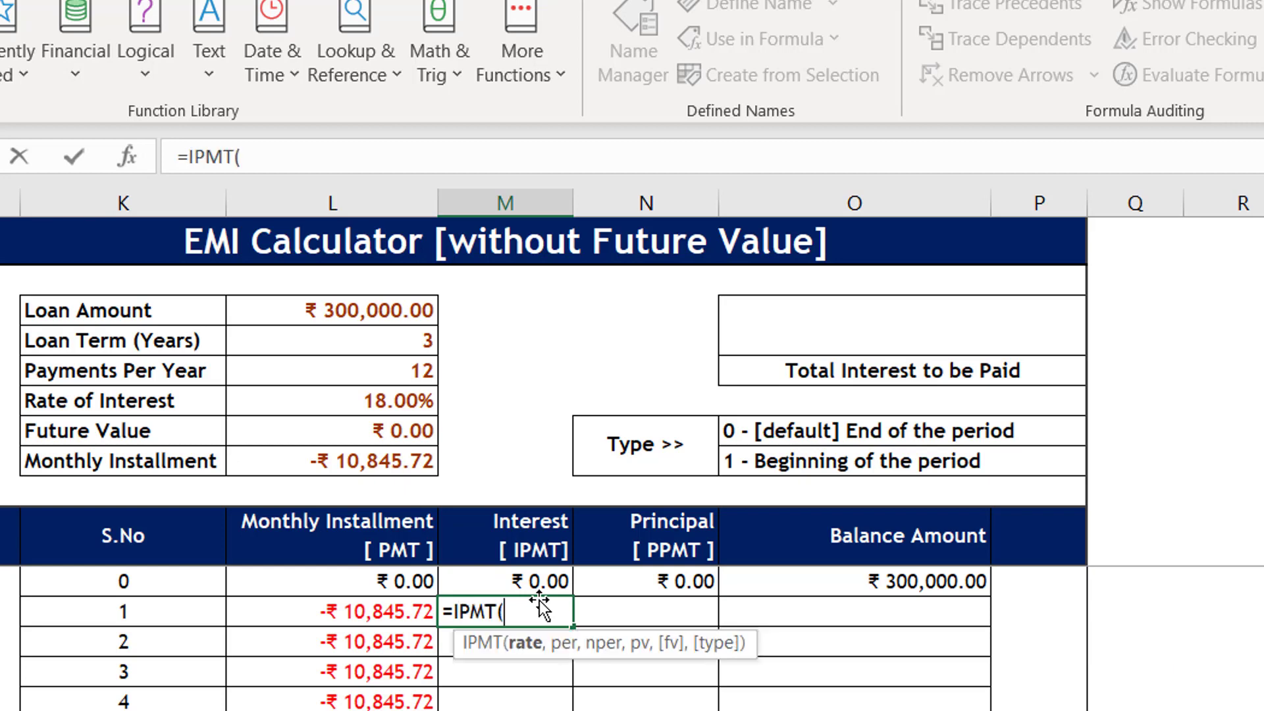
pyautogui.click(376, 403)
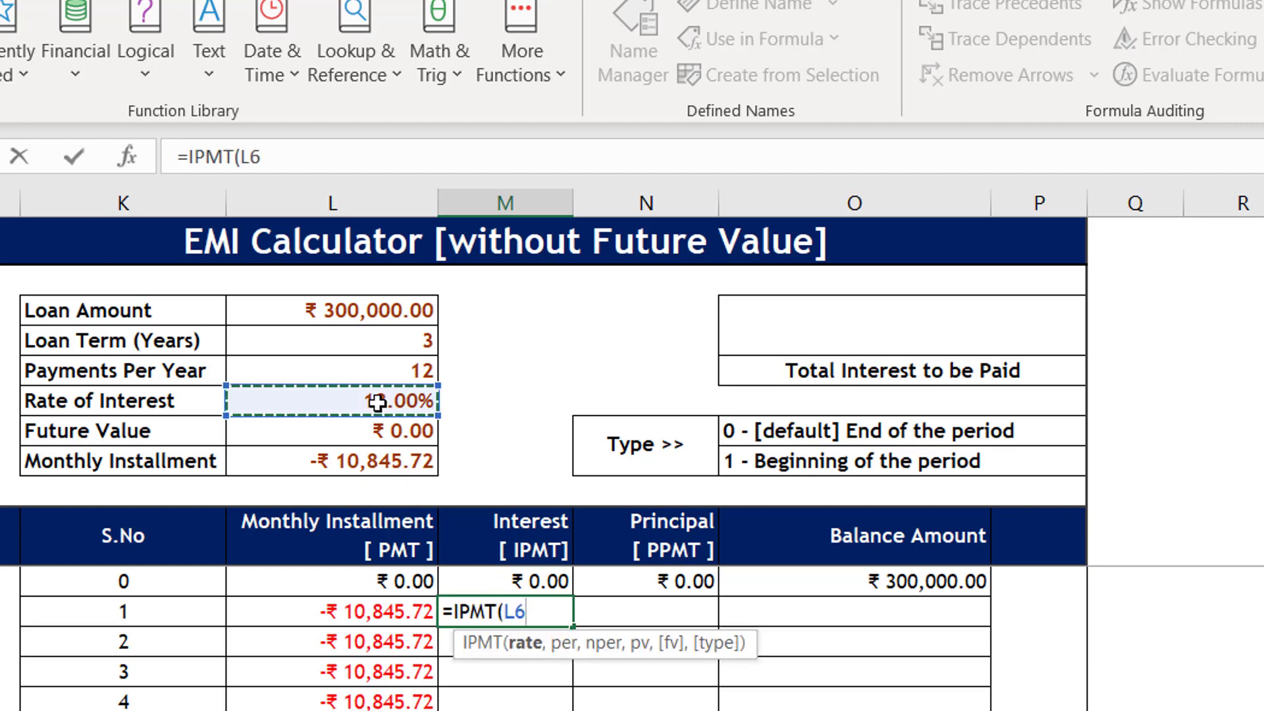
pyautogui.press('F4')
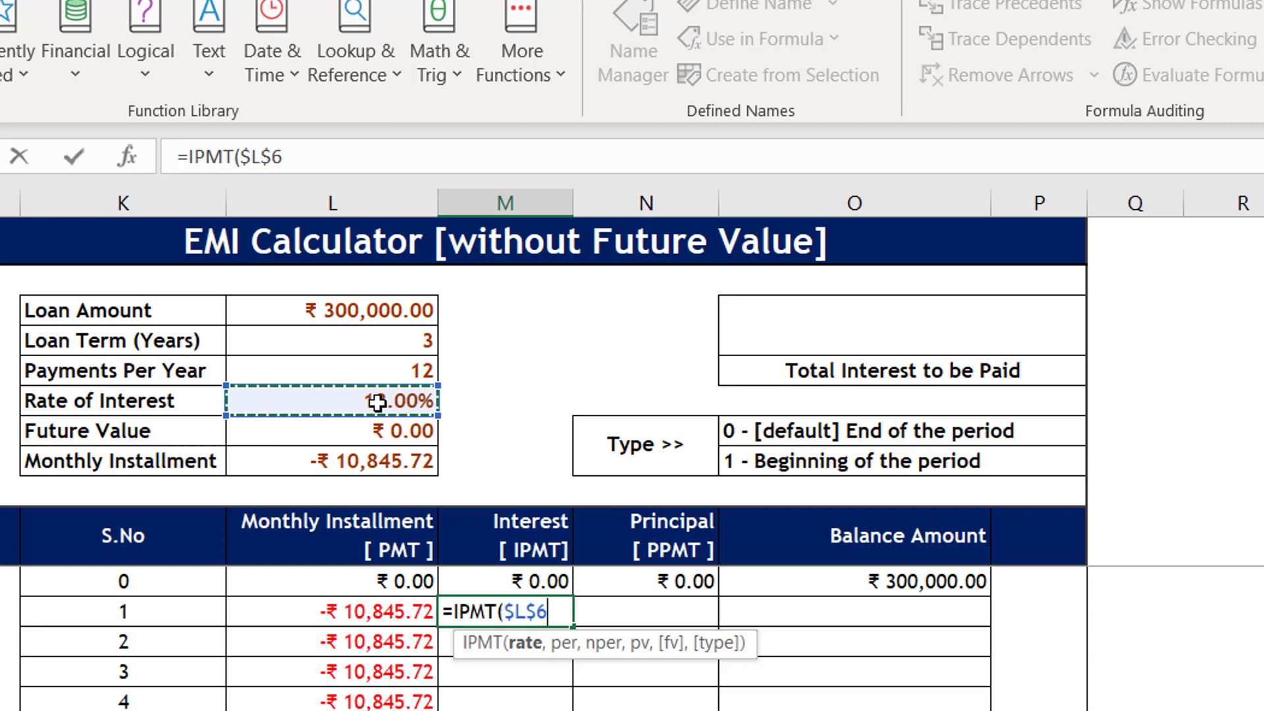
pyautogui.write('/')
pyautogui.click(405, 370)
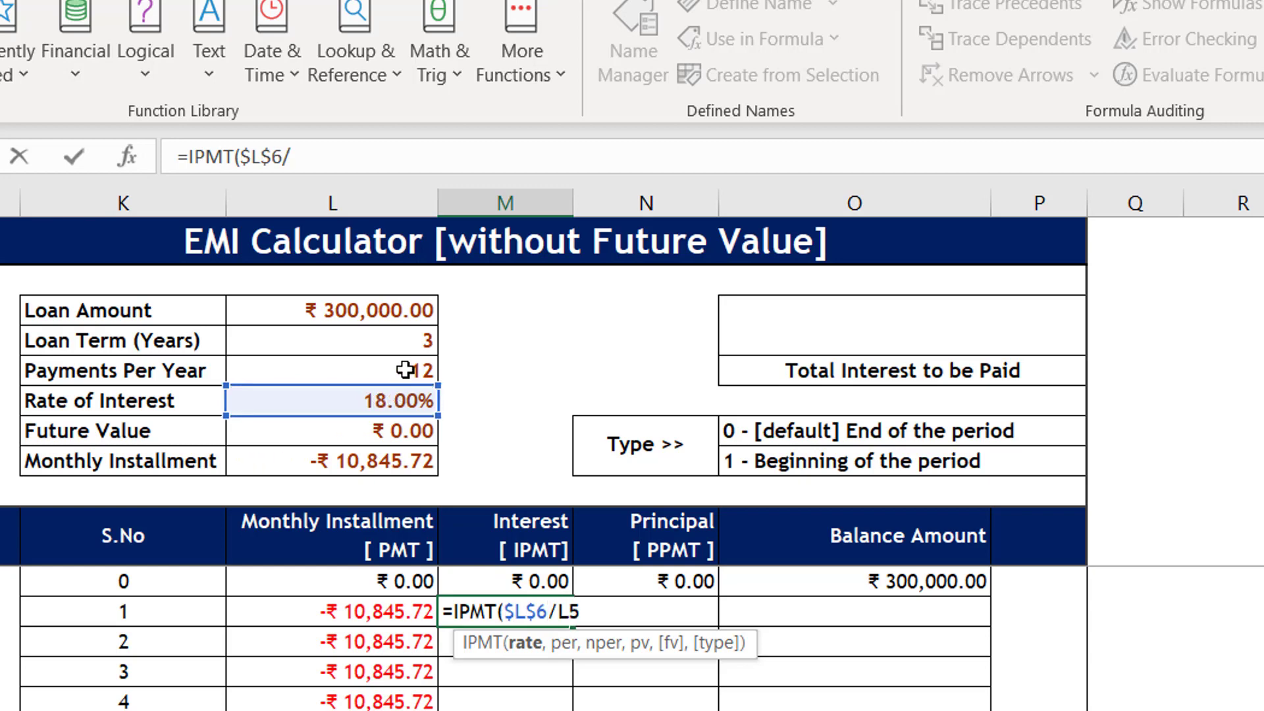
pyautogui.press('F4')
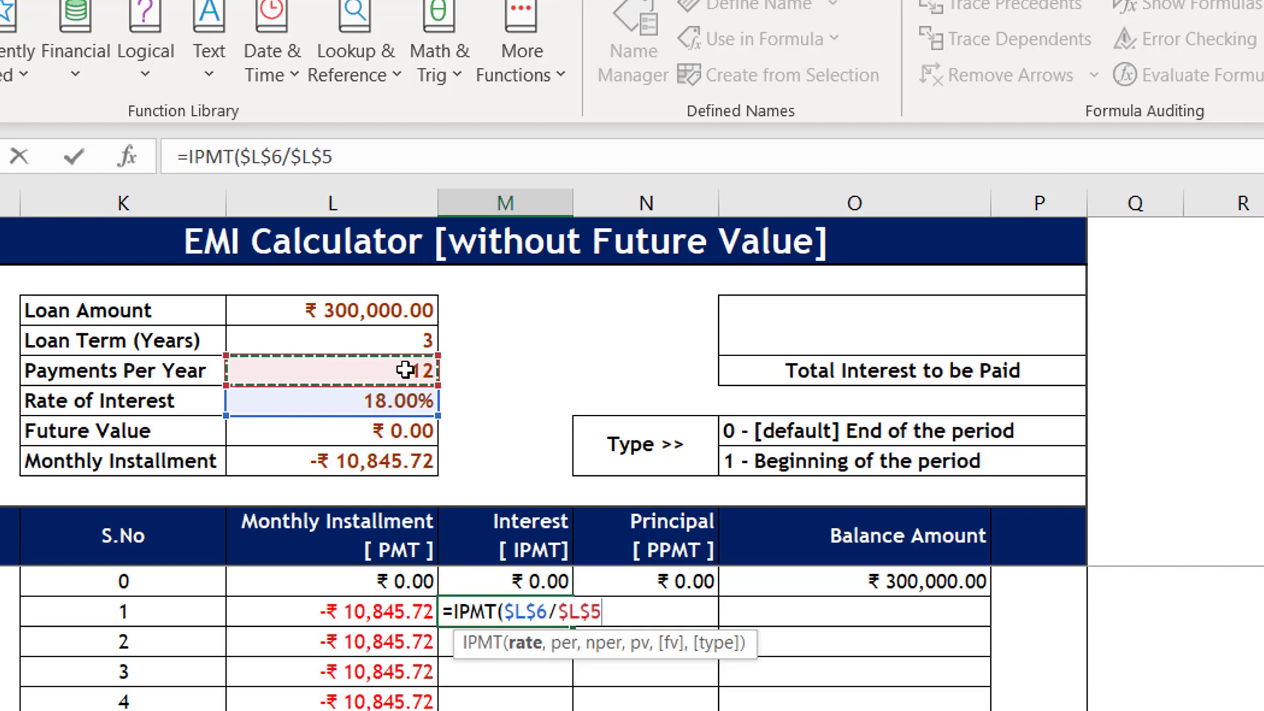
pyautogui.write(',')
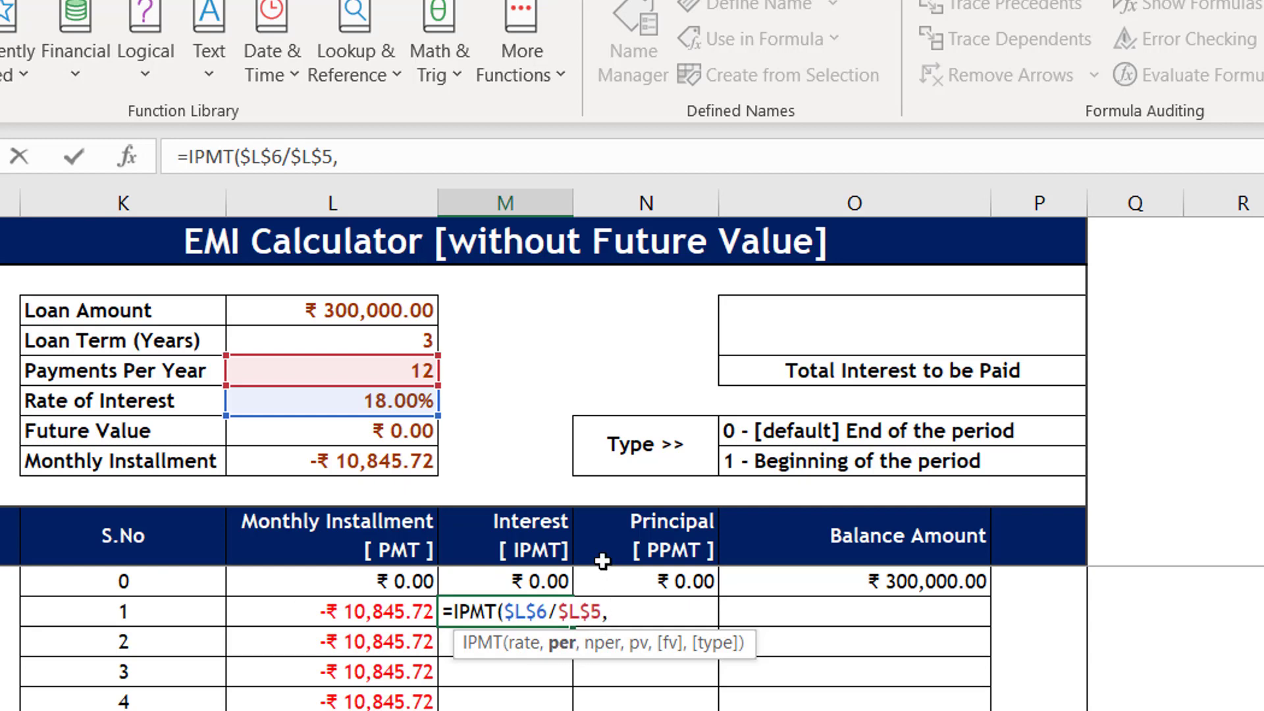
# - Add K12 as the period and $L$5*$L$4 as the number of payments in the IPMT formula
pyautogui.click(134, 614)
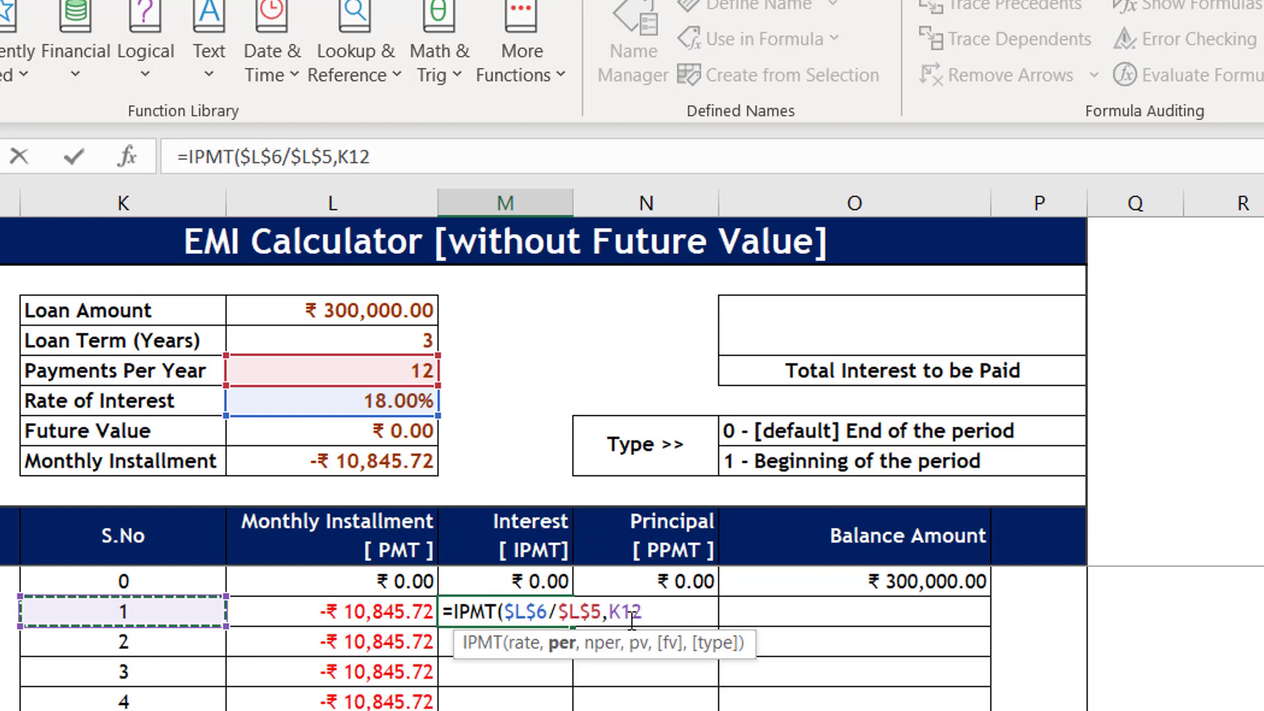
pyautogui.write(',')
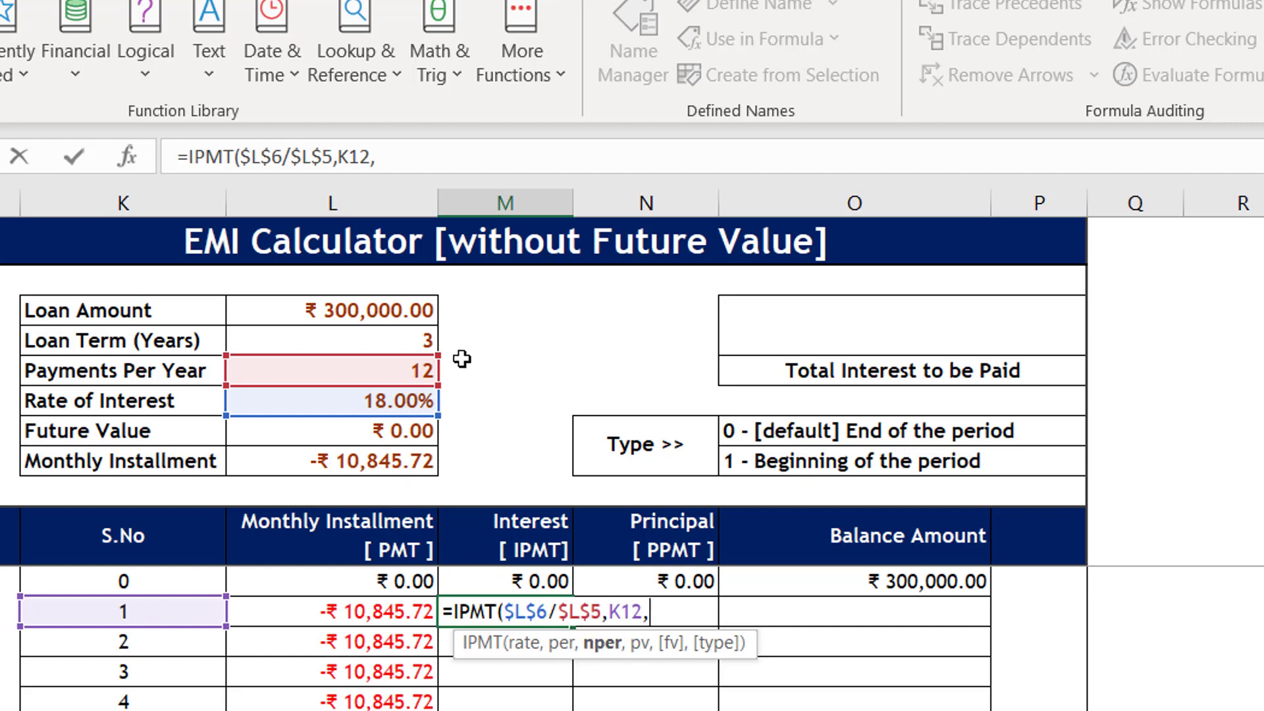
pyautogui.click(389, 373)
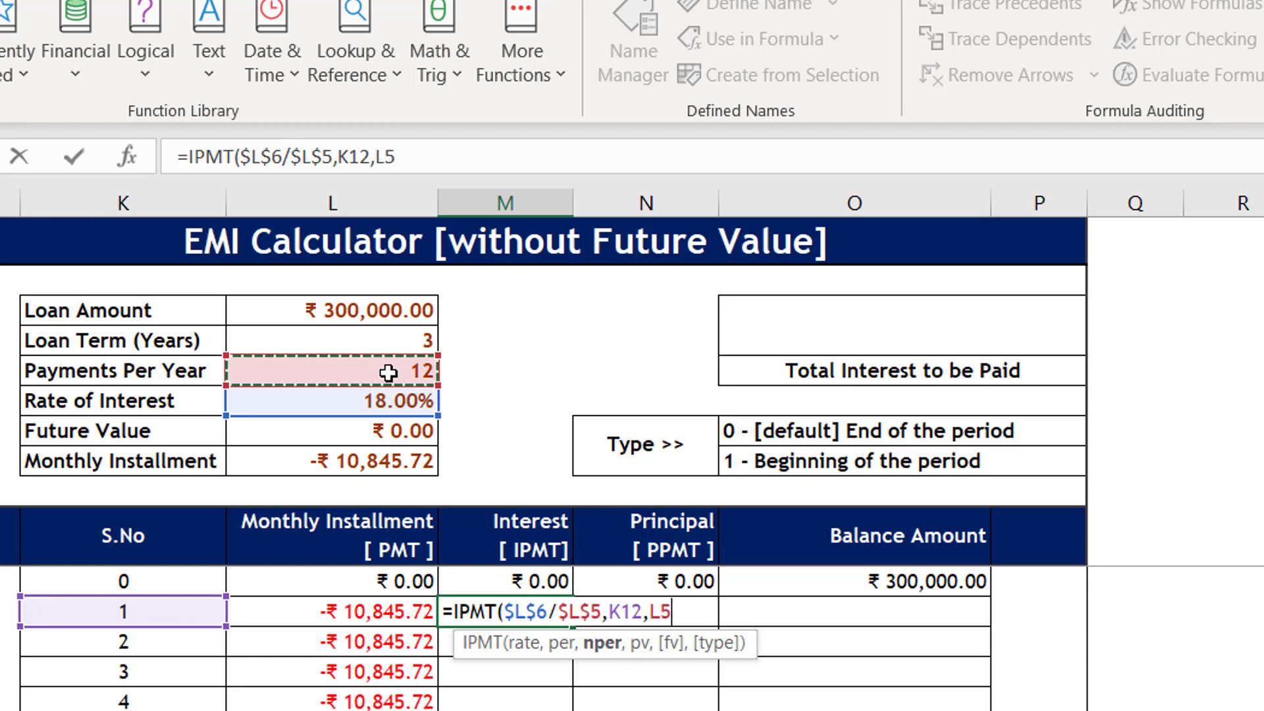
pyautogui.press('F4')
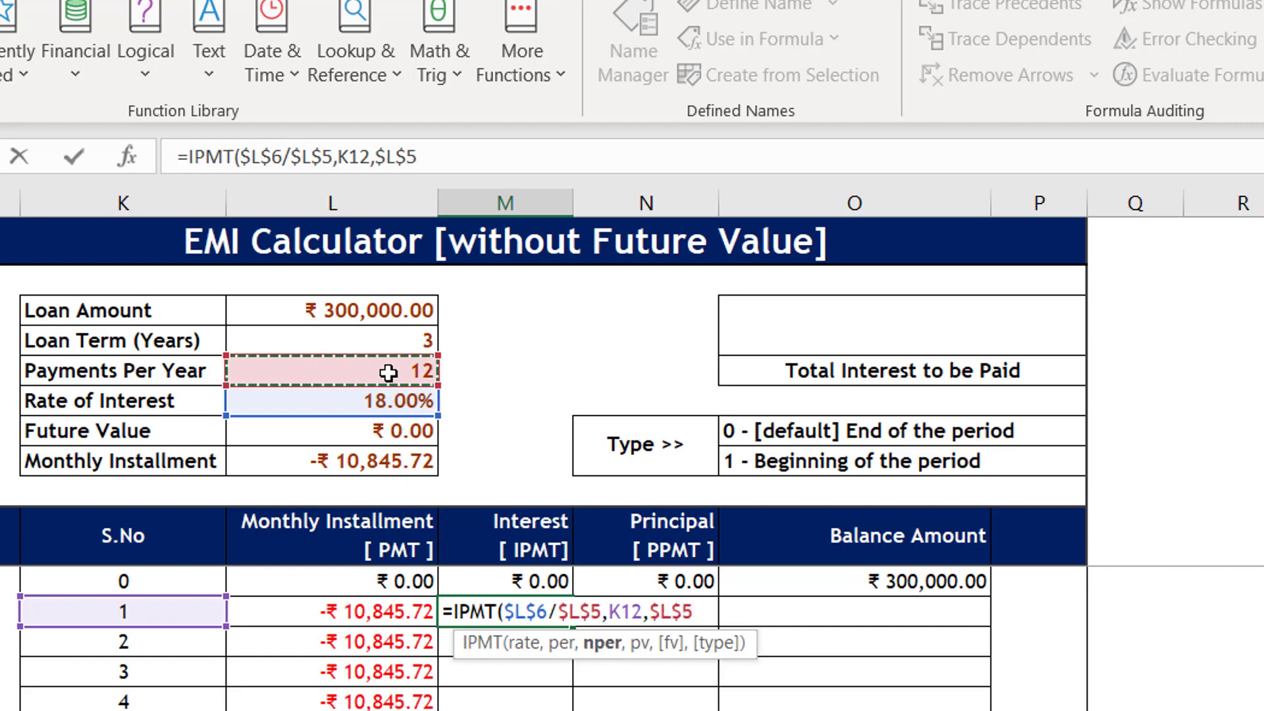
pyautogui.write('*')
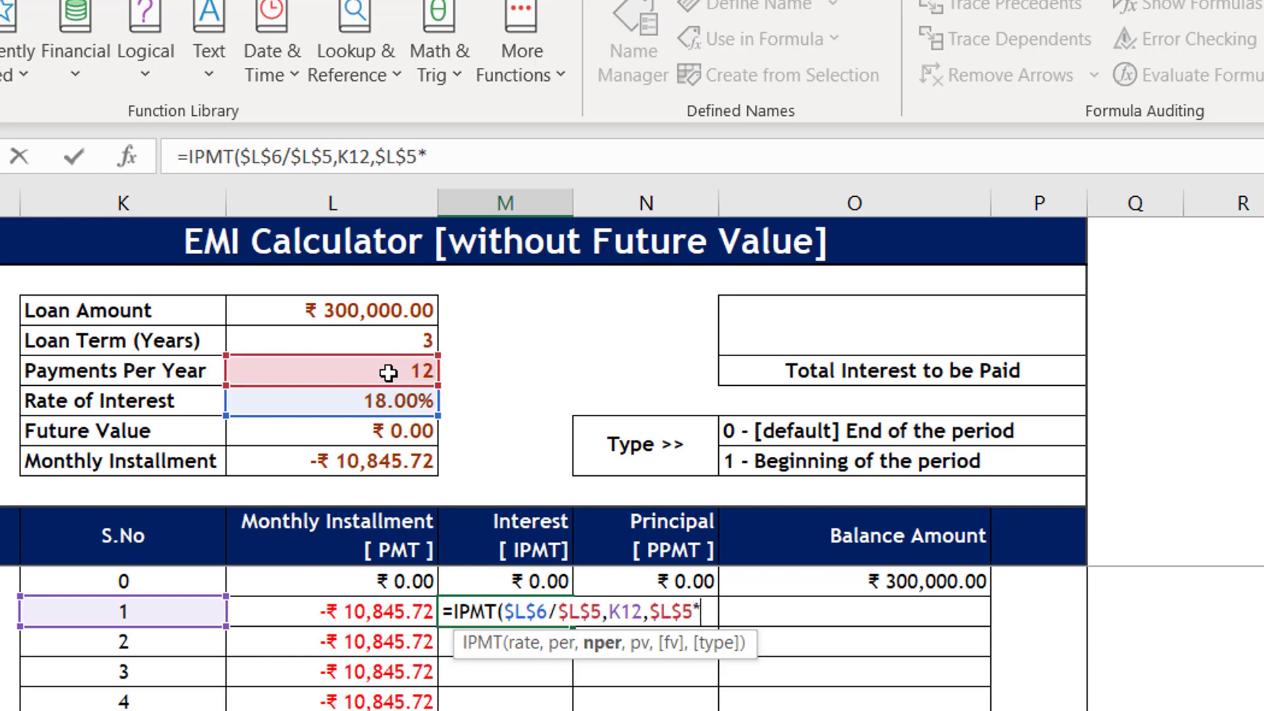
pyautogui.click(400, 338)
pyautogui.press('F4')
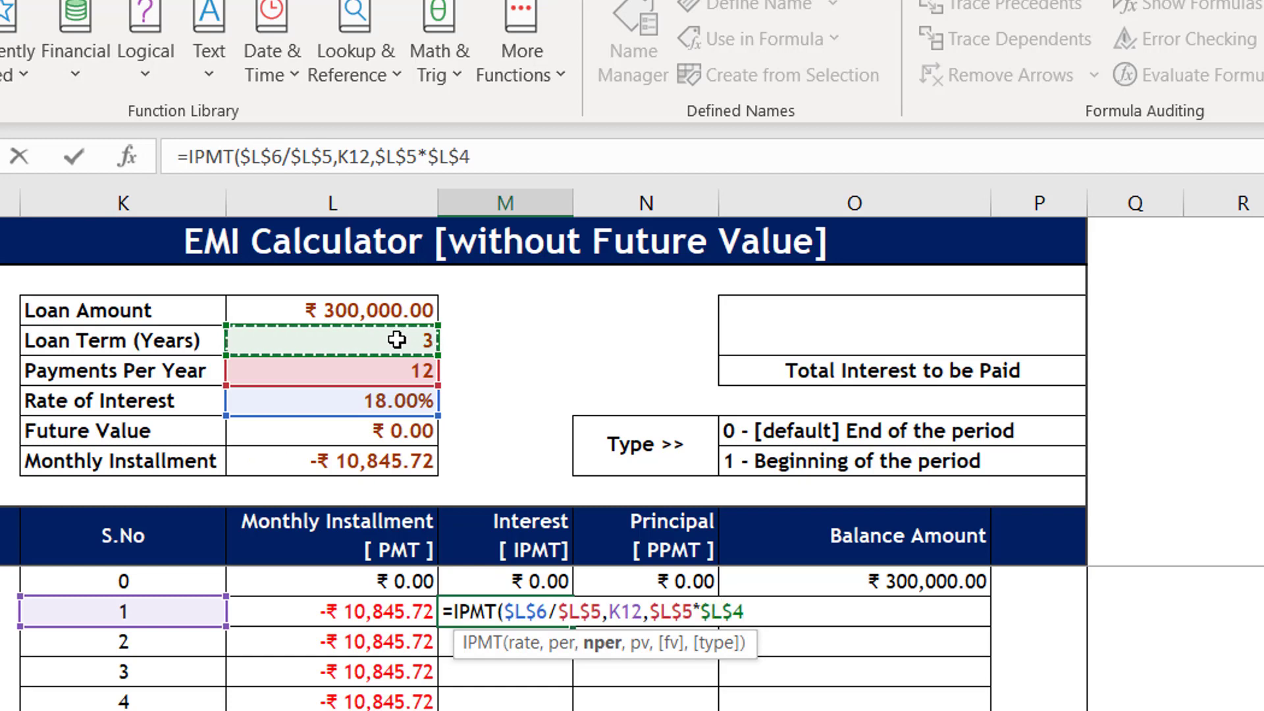
pyautogui.write(',')
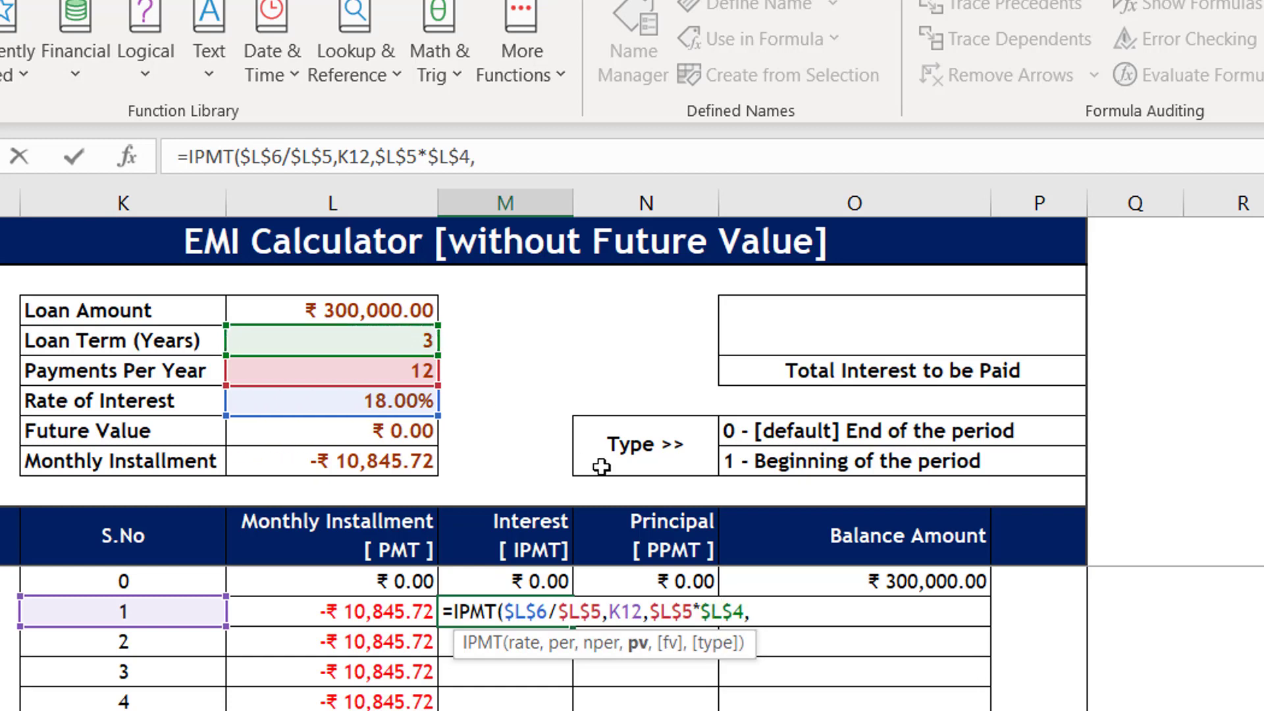
# - Complete the M12 IPMT formula with $L$3 as the present value, $L$7 as the future value and 0 as the type
pyautogui.click(361, 310)
pyautogui.press('F4')
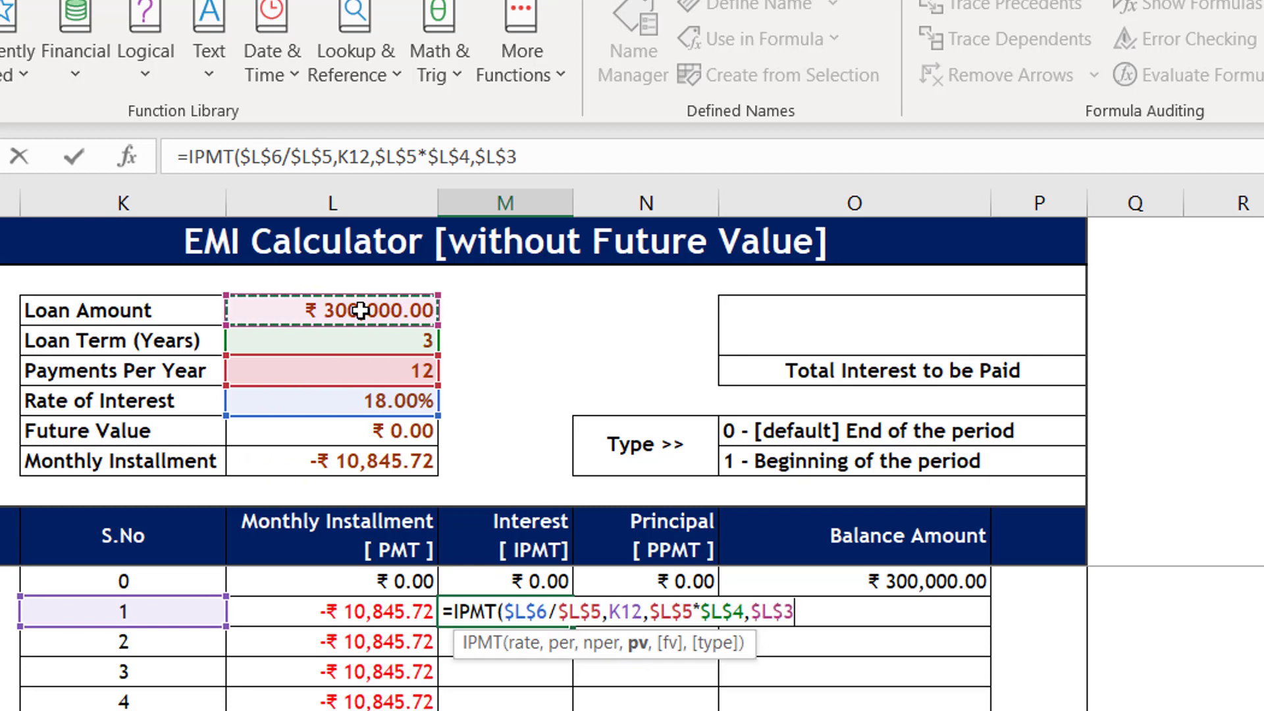
pyautogui.write(',')
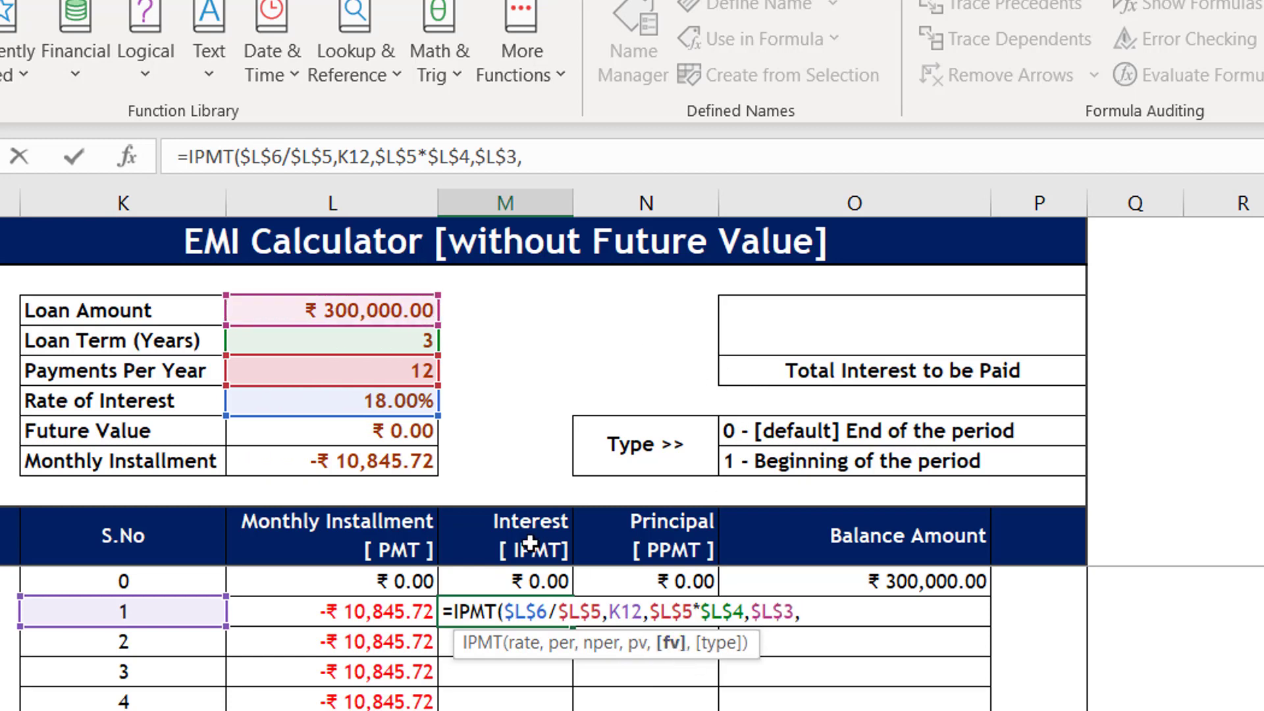
pyautogui.click(414, 437)
pyautogui.press('F4')
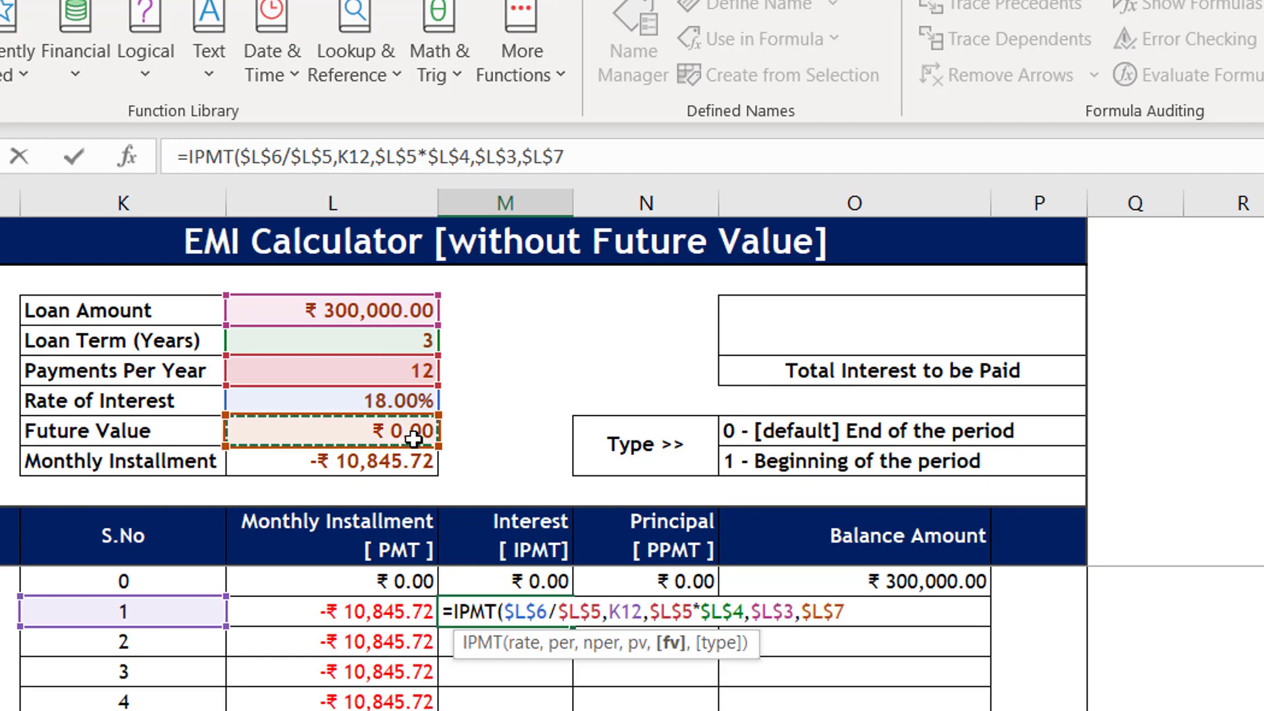
pyautogui.write(',')
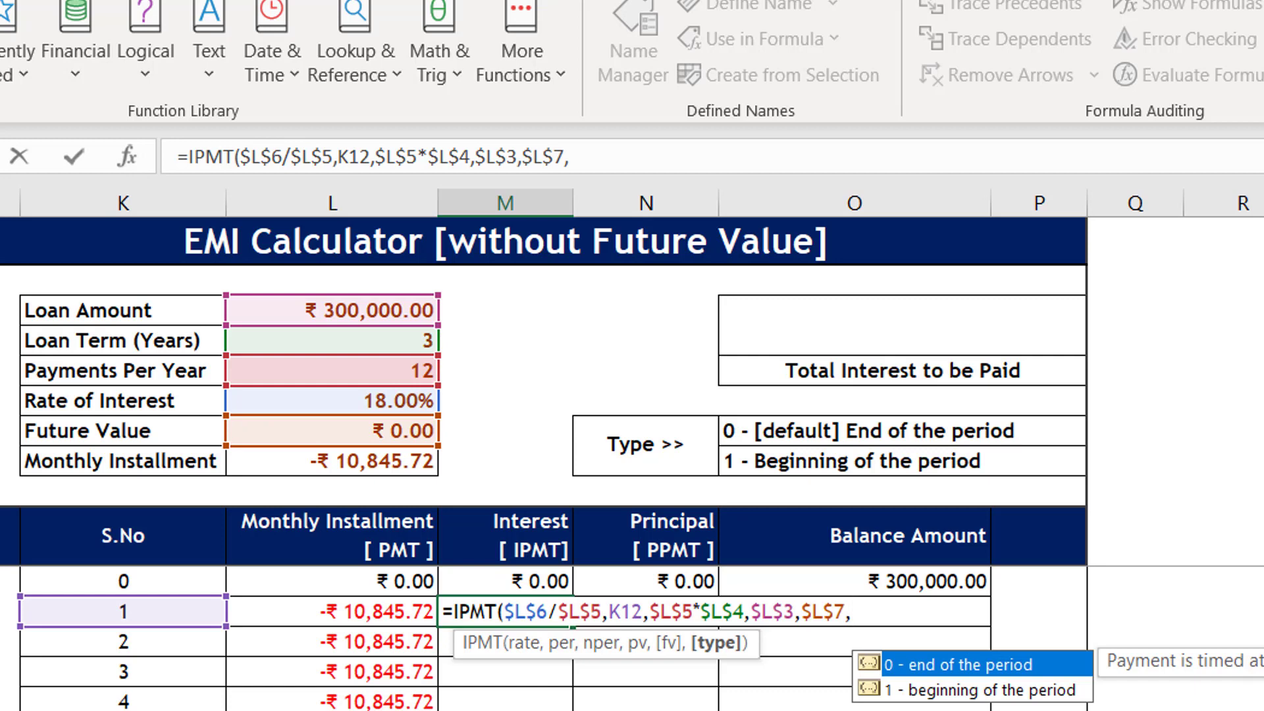
pyautogui.write('0')
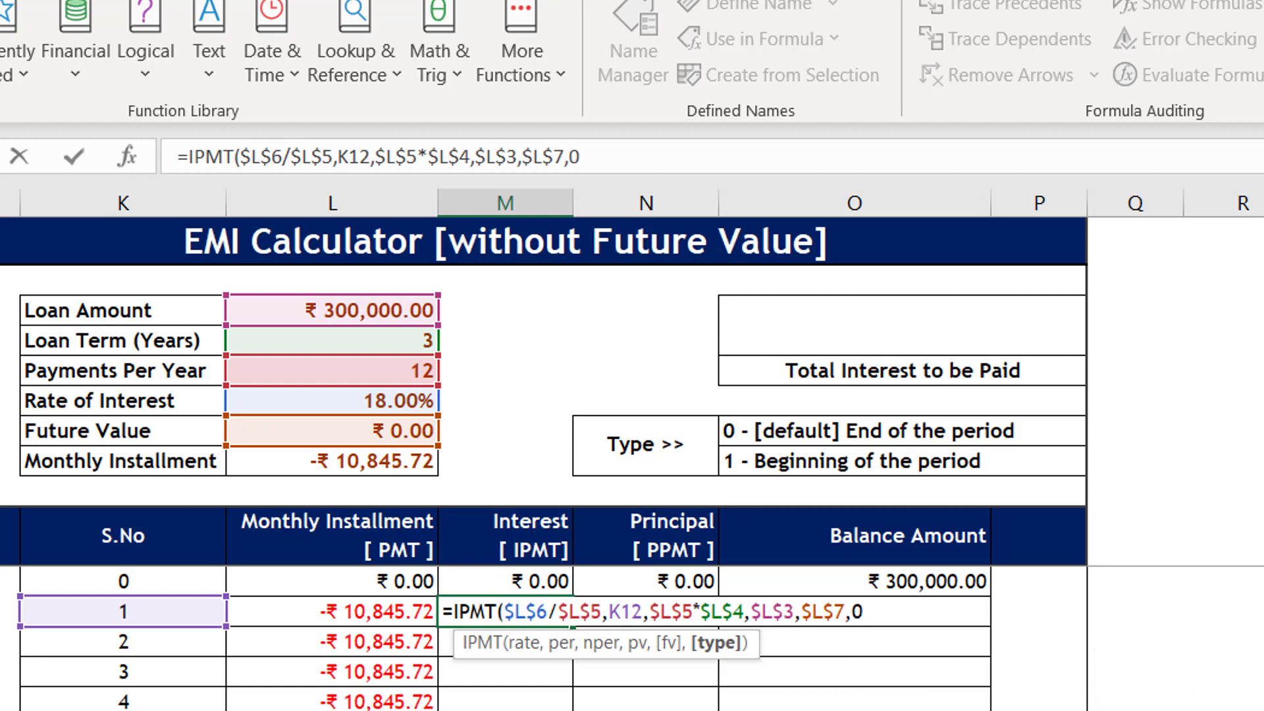
pyautogui.write(')')
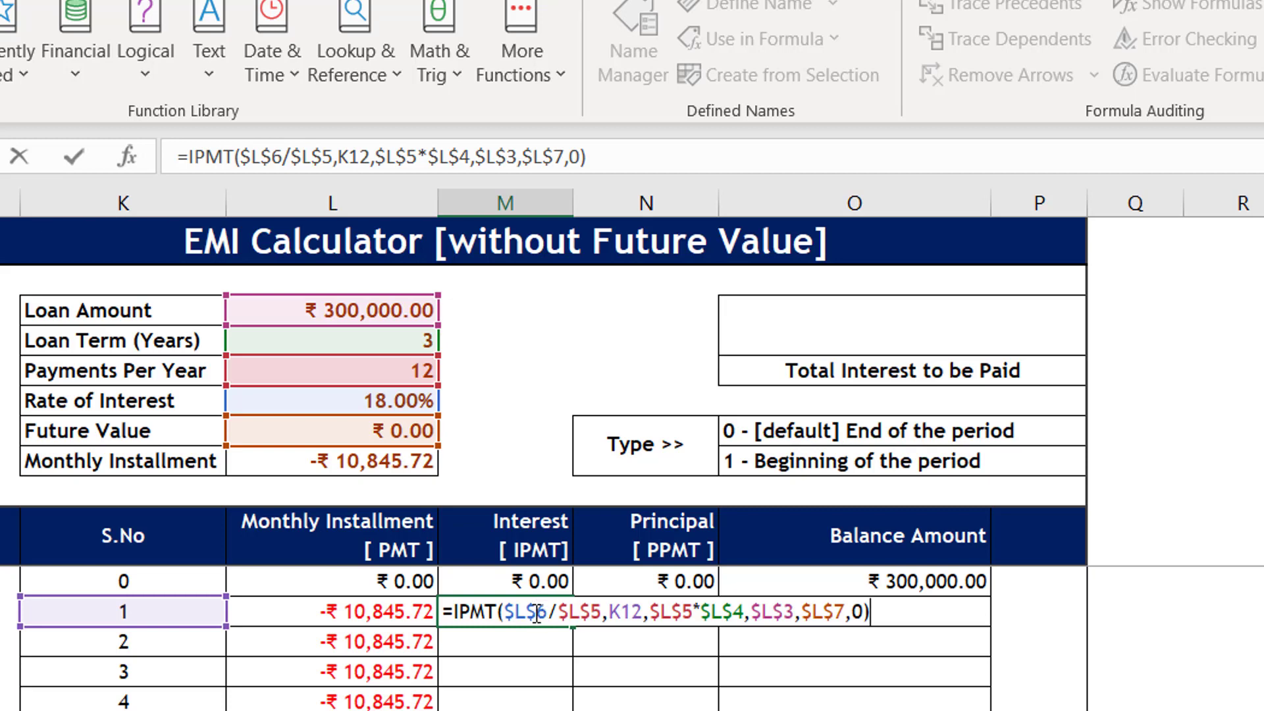
pyautogui.press('Return')
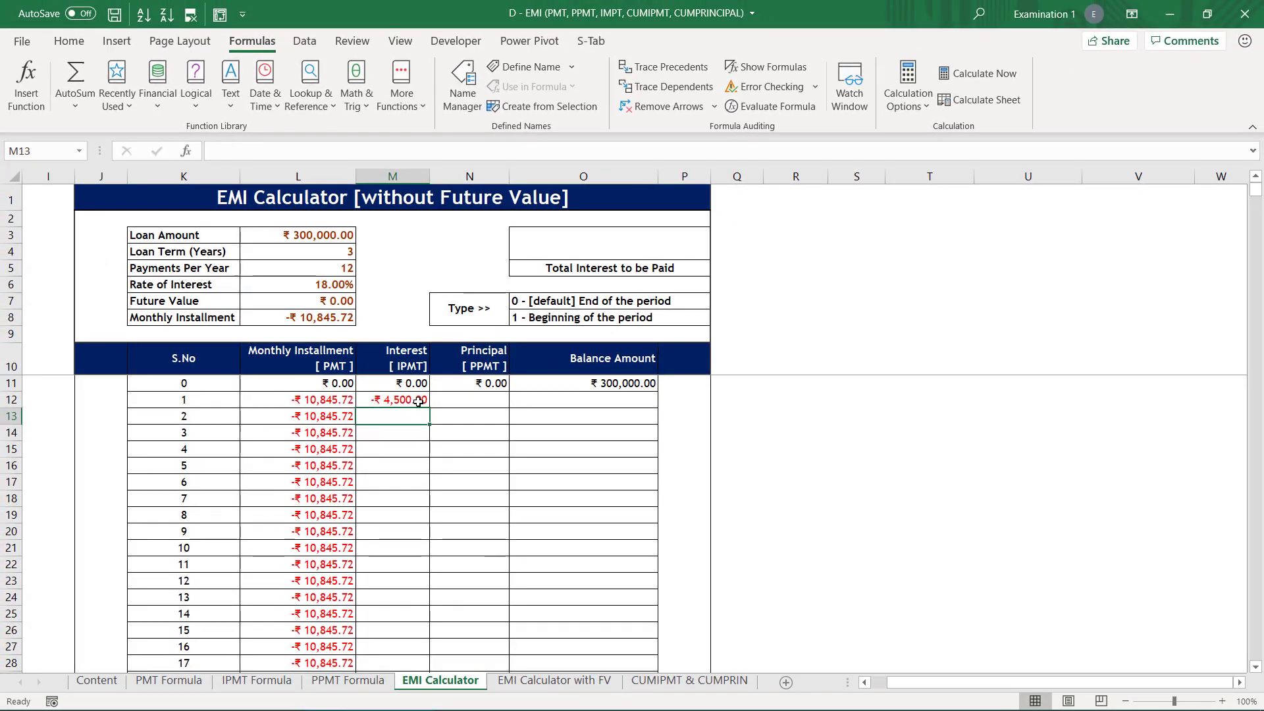
pyautogui.click(553, 613)
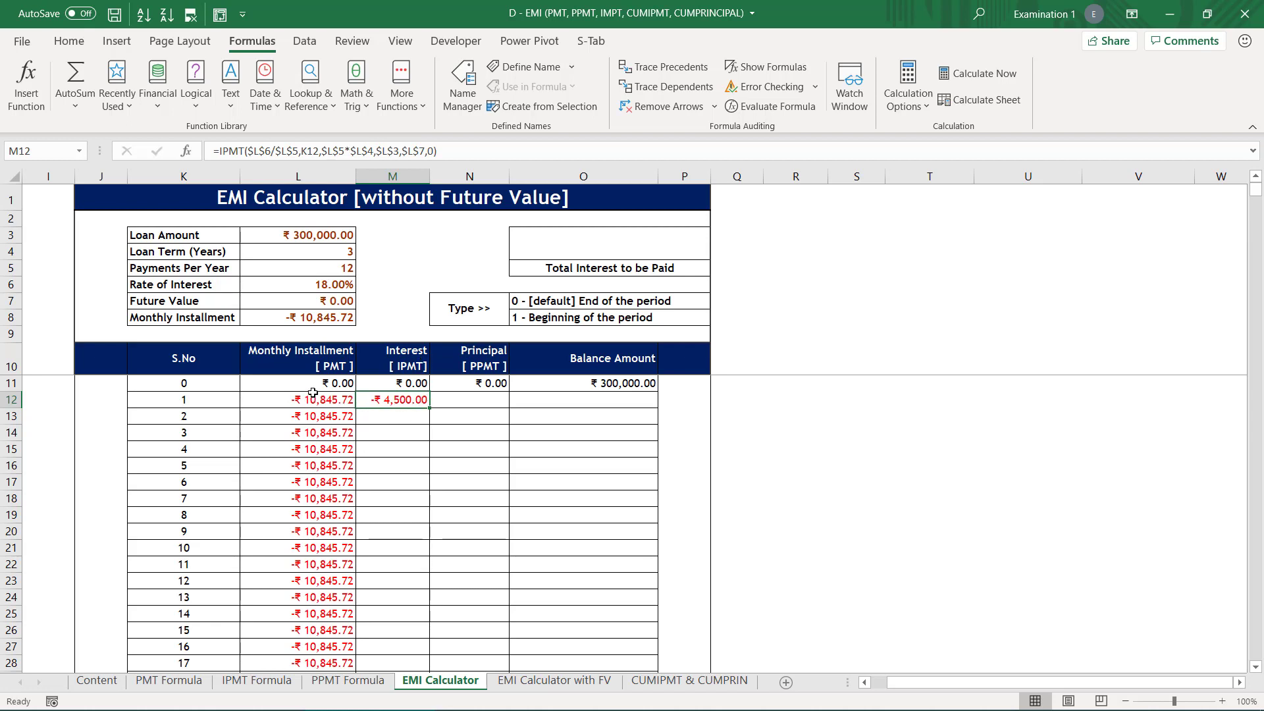
# - Try calculating the period 1 Principal in N12 with =L12-M12, and clear the cell again
pyautogui.click(483, 401)
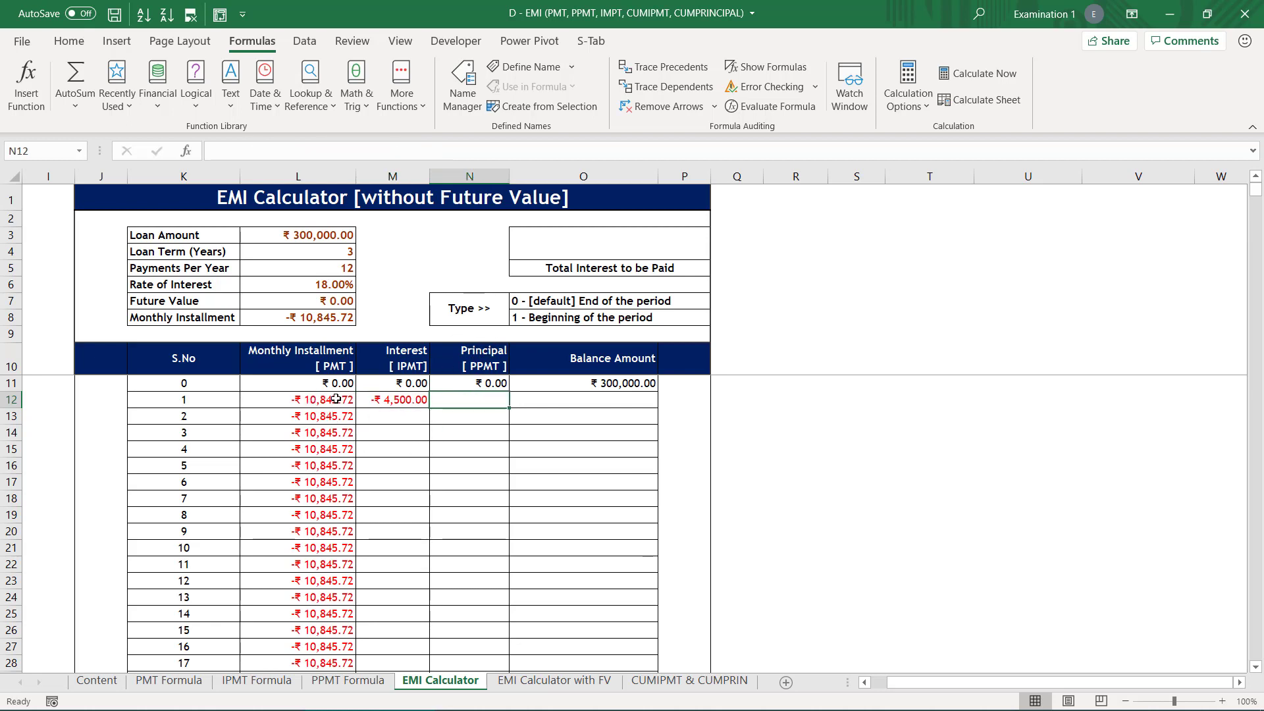
pyautogui.write('=')
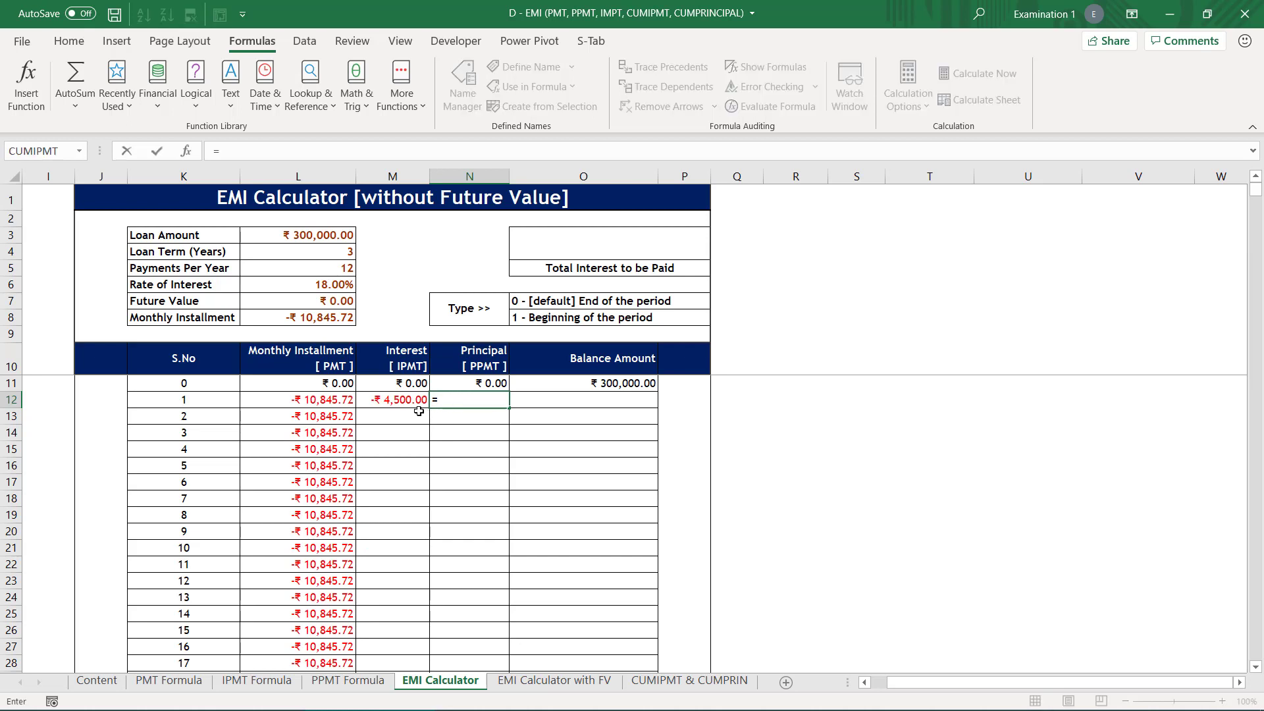
pyautogui.click(338, 400)
pyautogui.write('-')
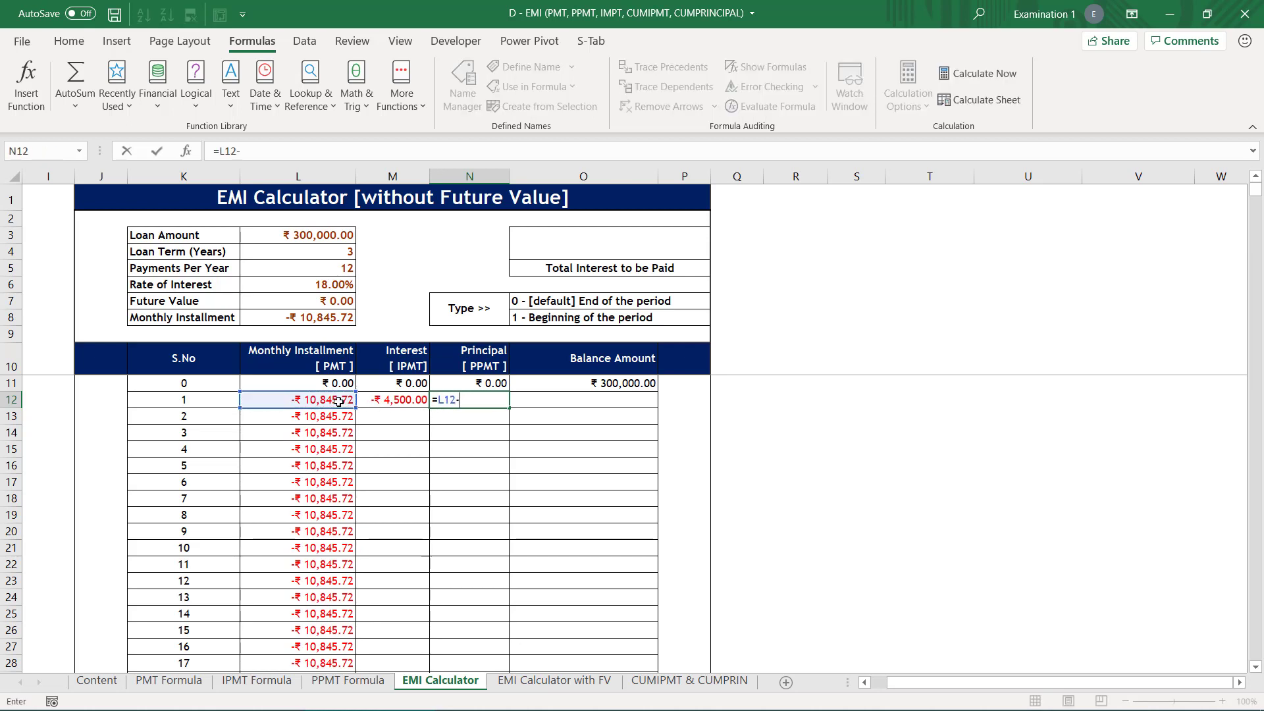
pyautogui.click(387, 401)
pyautogui.press('Return')
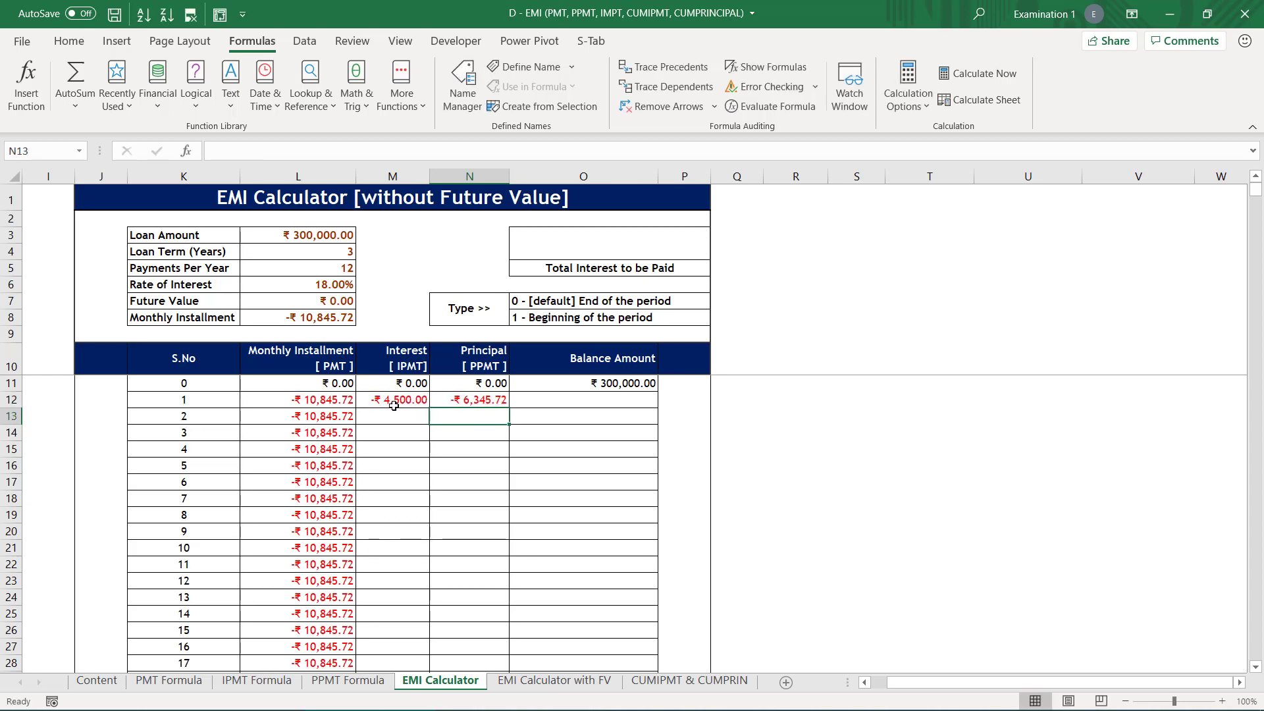
pyautogui.click(488, 400)
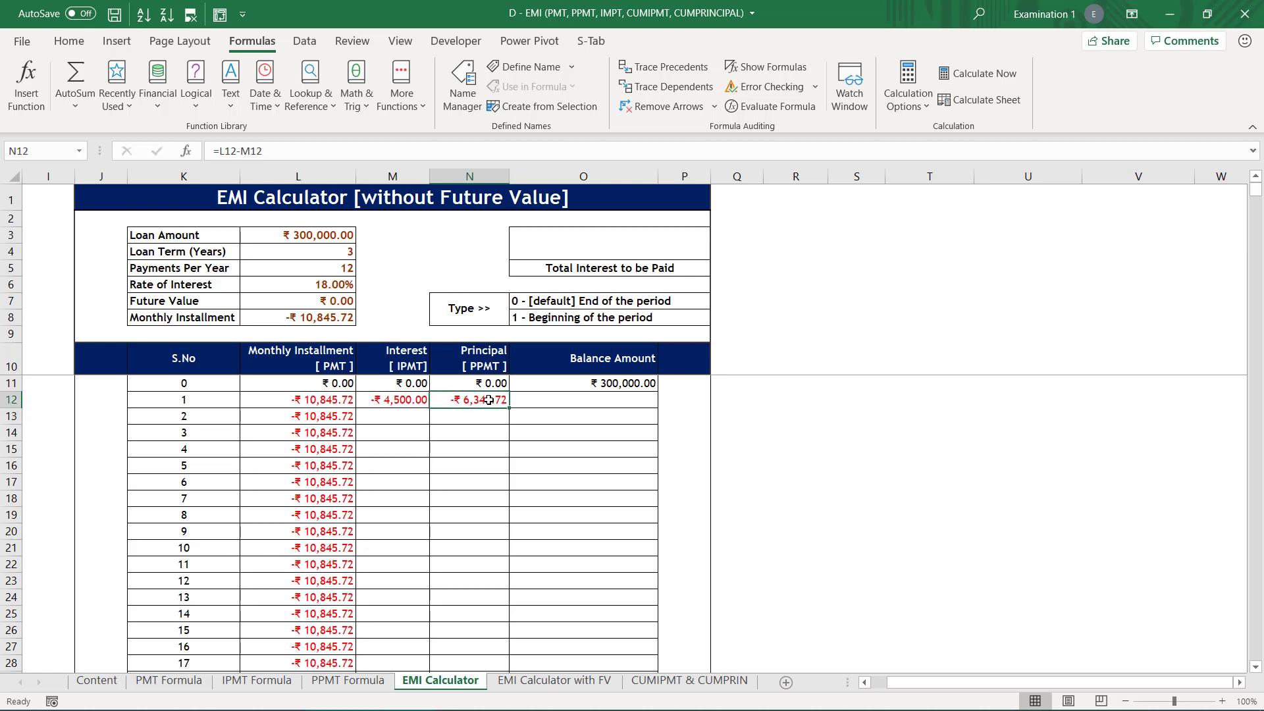
pyautogui.press('Delete')
pyautogui.write('=')
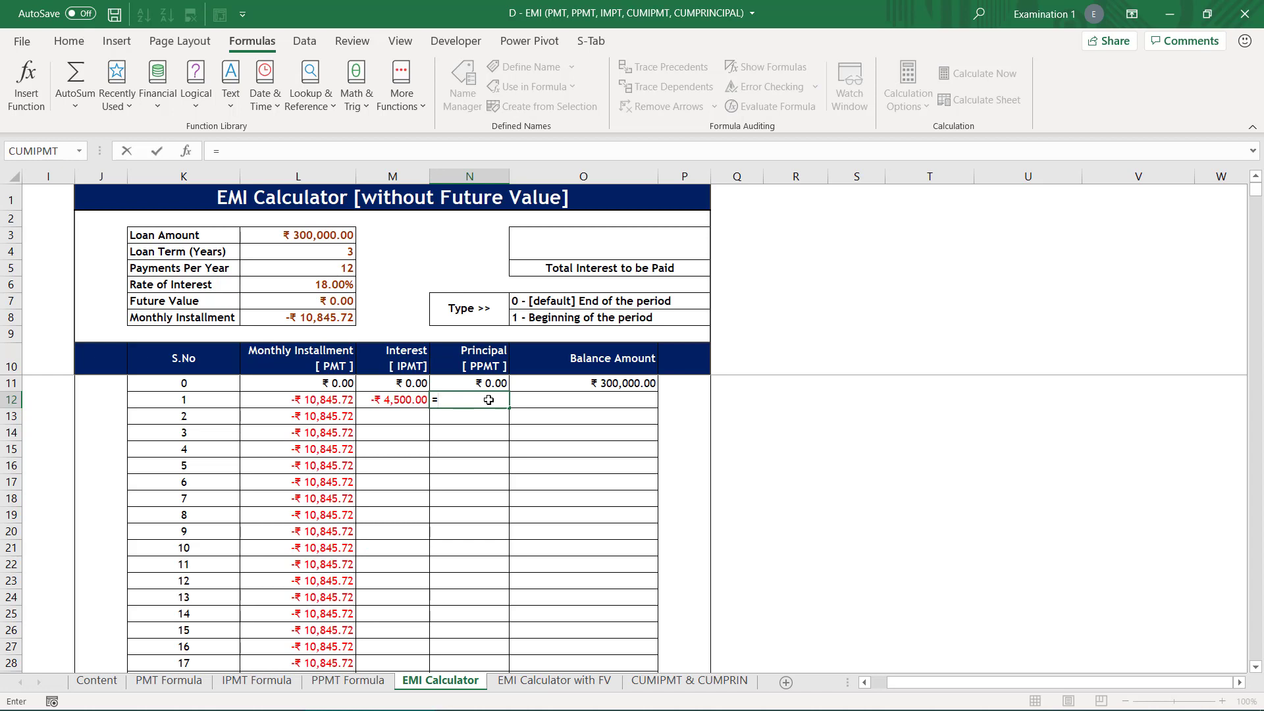
pyautogui.write('p')
pyautogui.press('BackSpace')
pyautogui.write('ppmt')
pyautogui.press('Tab')
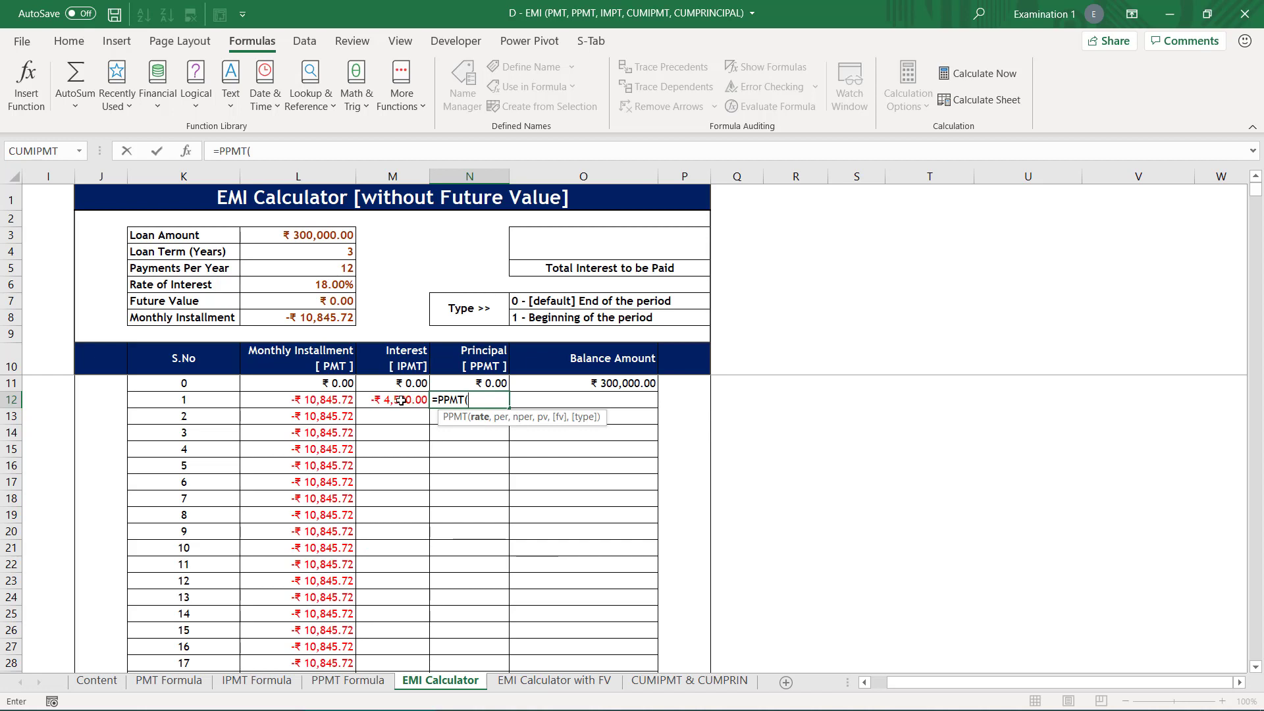
pyautogui.press('Escape')
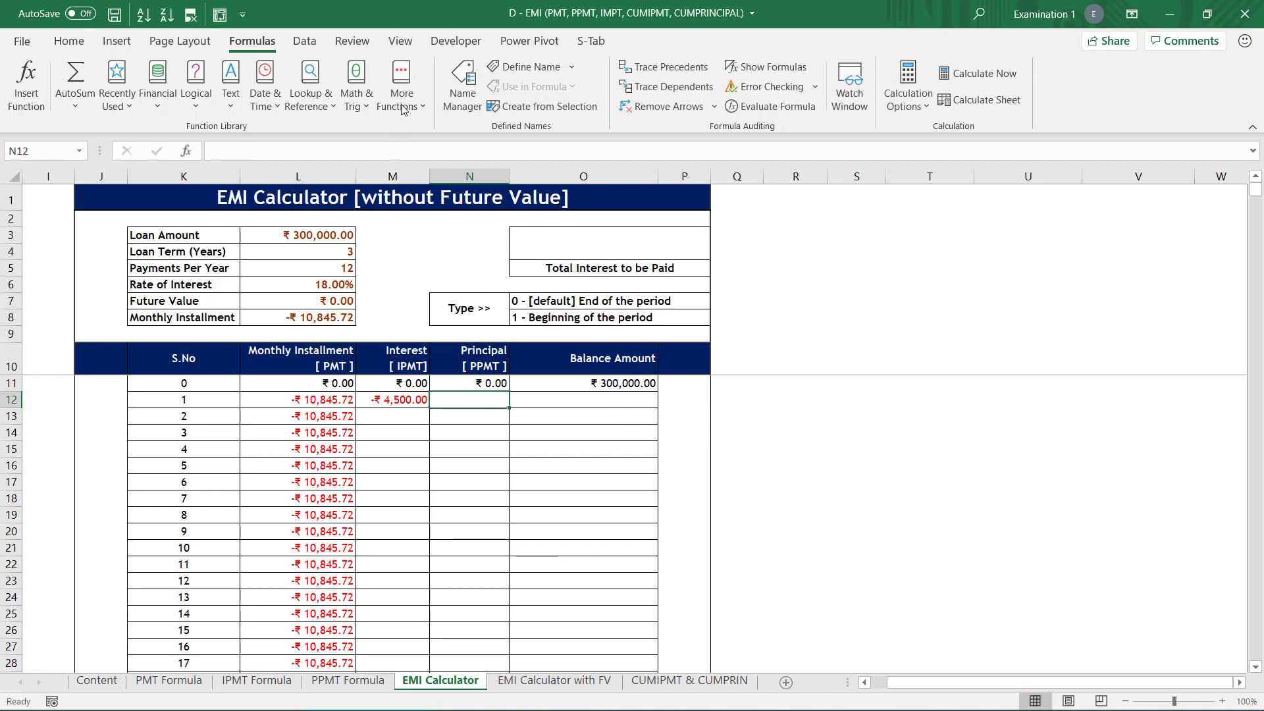
# - Copy the text of the M12 IPMT formula and paste it with identical references into the period 1 Principal cell N12
pyautogui.click(381, 397)
pyautogui.press('F2')
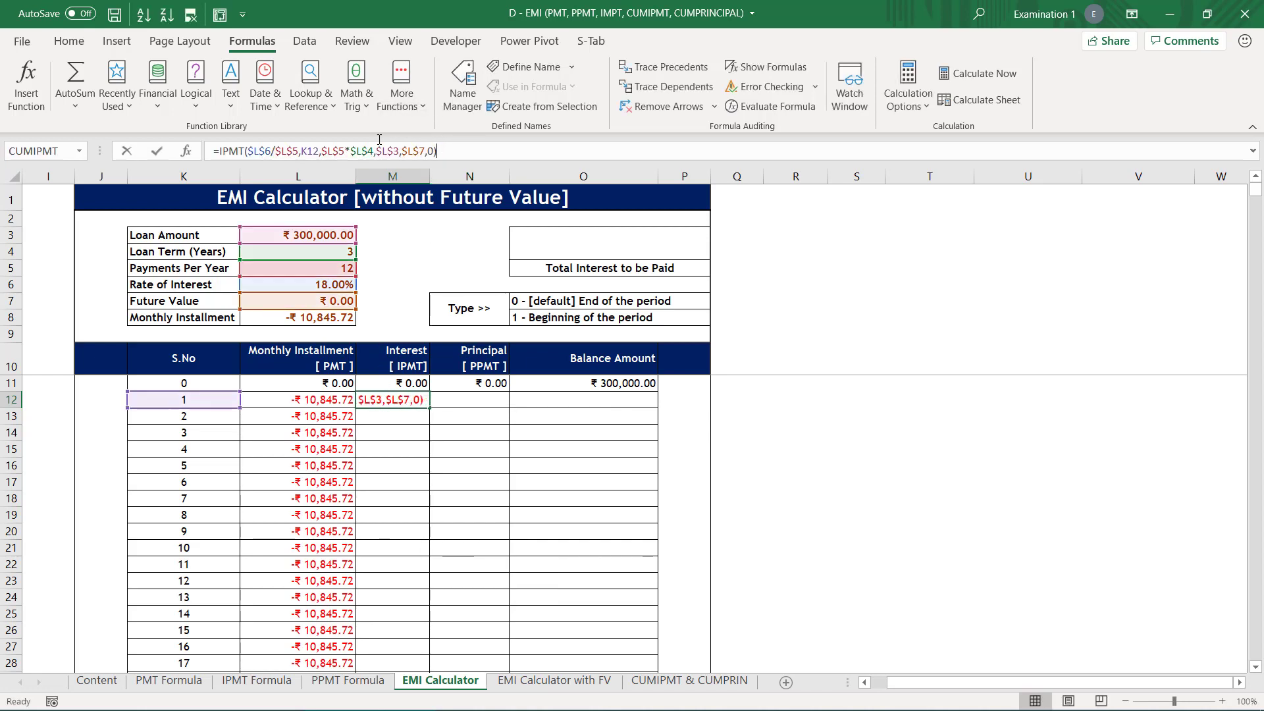
pyautogui.moveTo(438, 151); pyautogui.dragTo(212, 130)
pyautogui.press('Return')
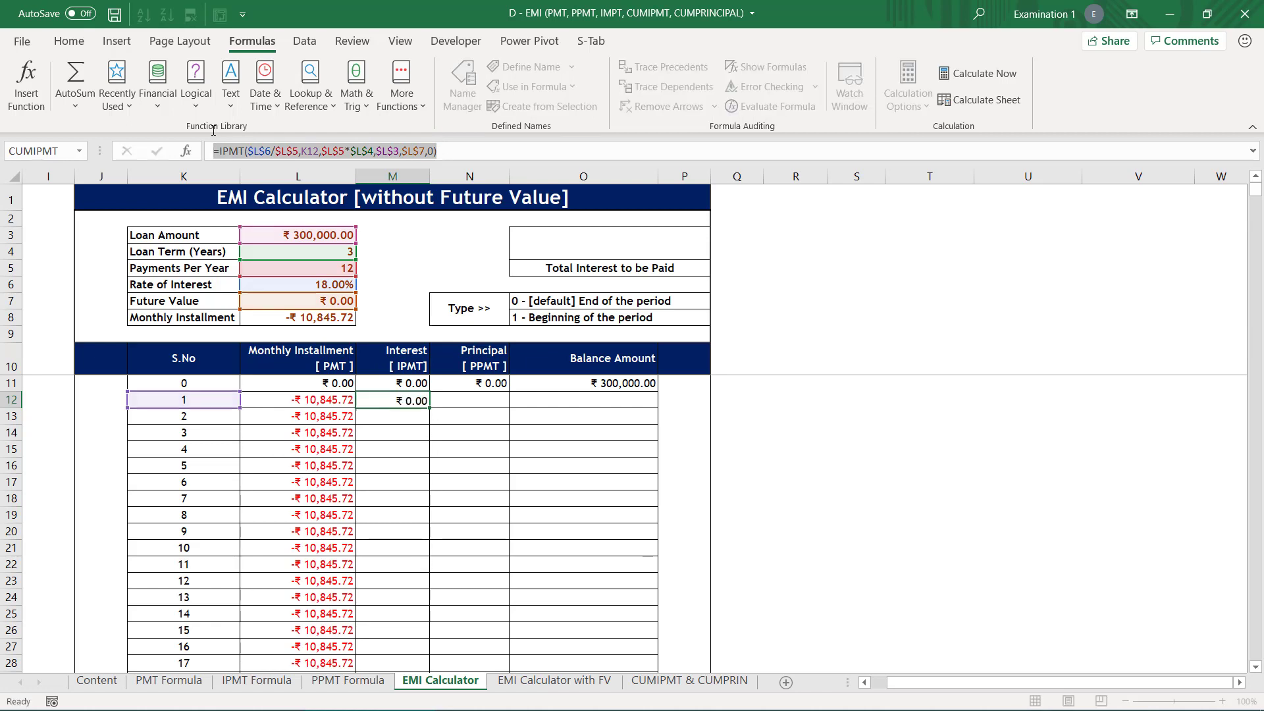
pyautogui.click(471, 398)
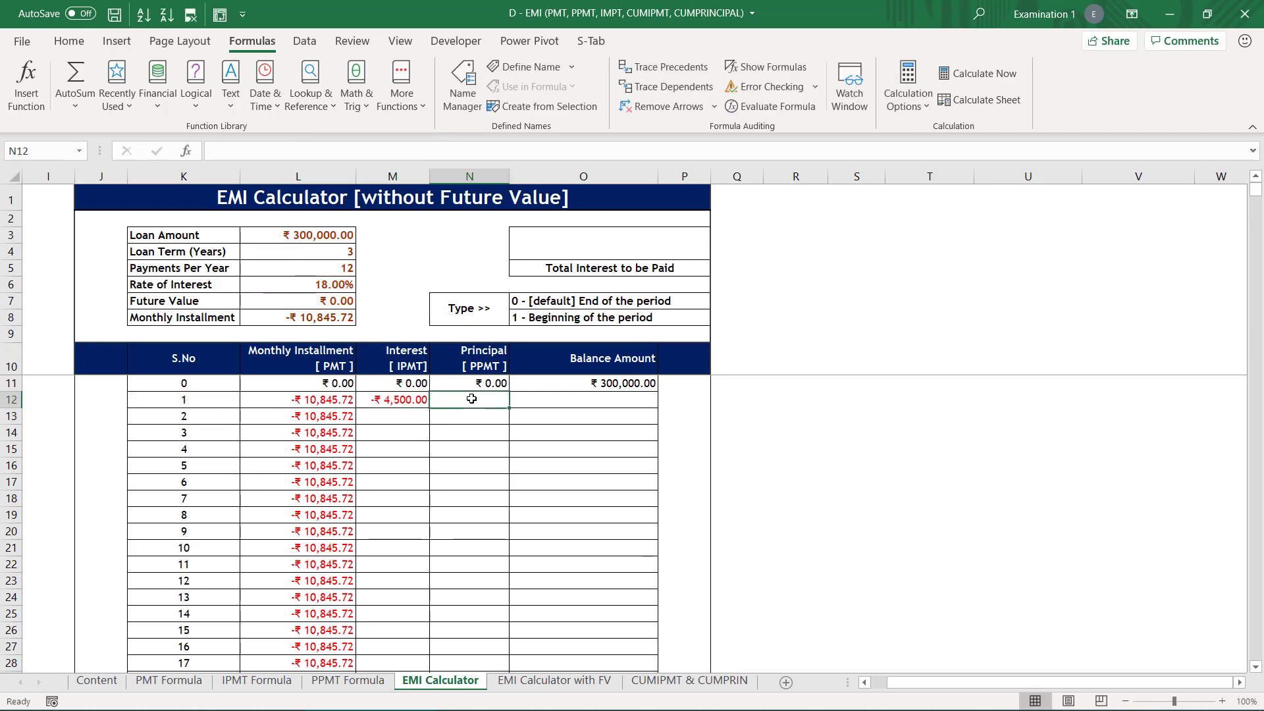
pyautogui.hotkey('ctrl', 'v')
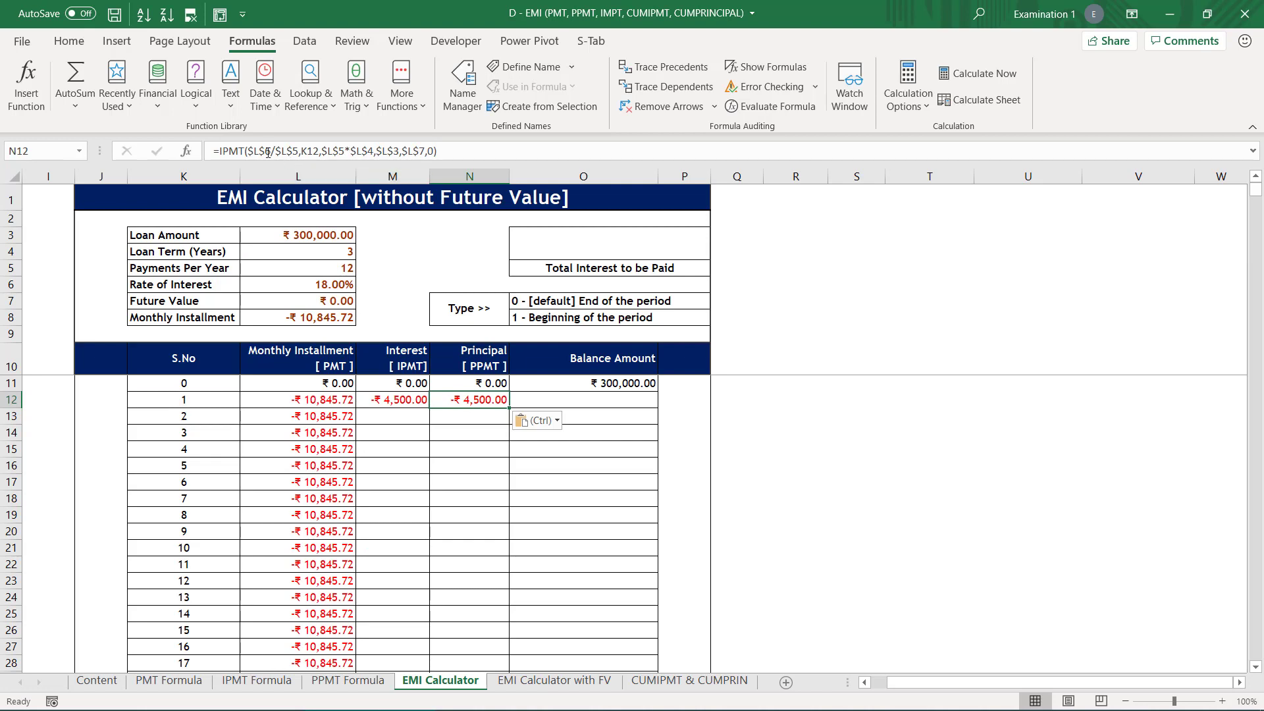
# - Change the function in N12 to PPMT, and compare the sum of M12:N12 with the monthly installment
pyautogui.click(223, 150)
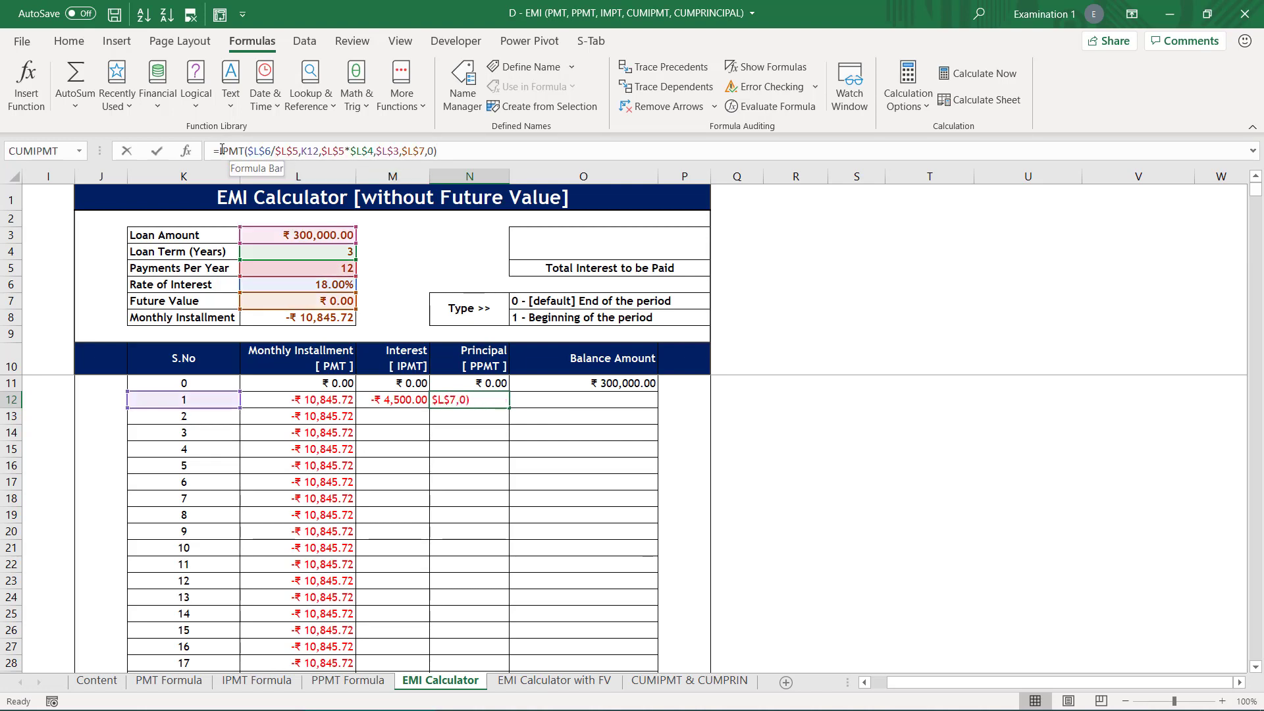
pyautogui.press('Delete')
pyautogui.write('P')
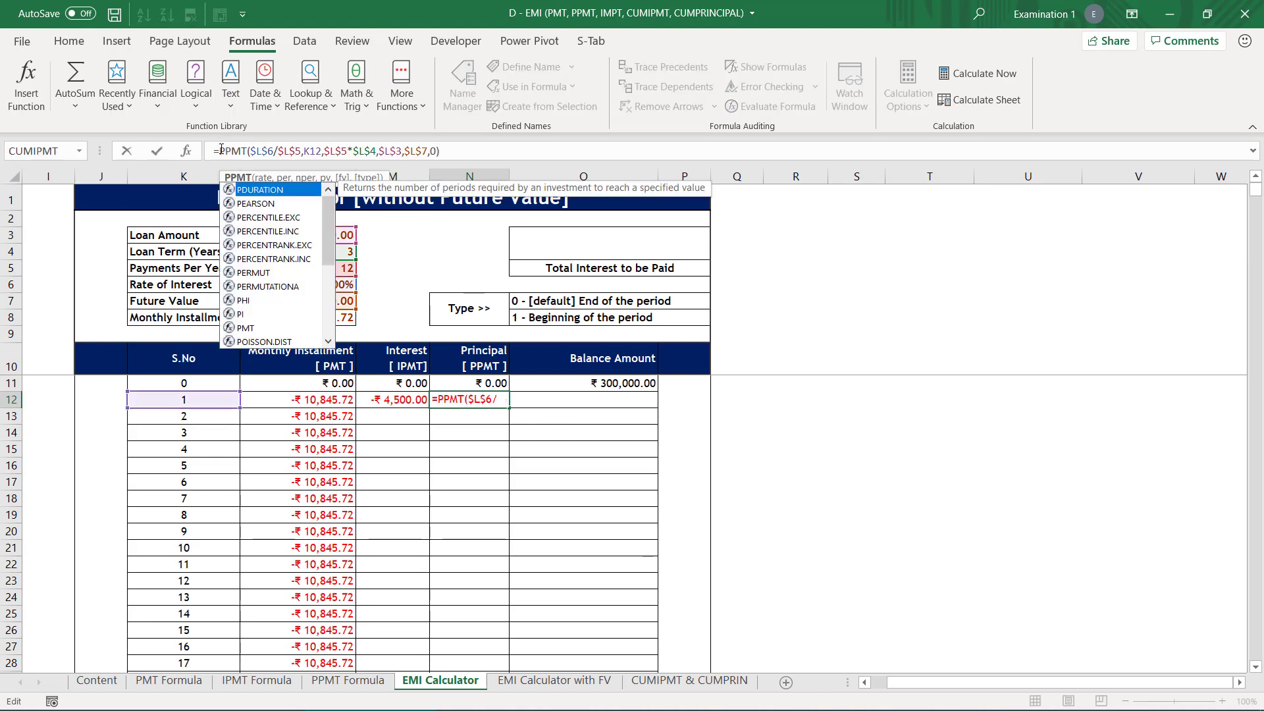
pyautogui.press('Return')
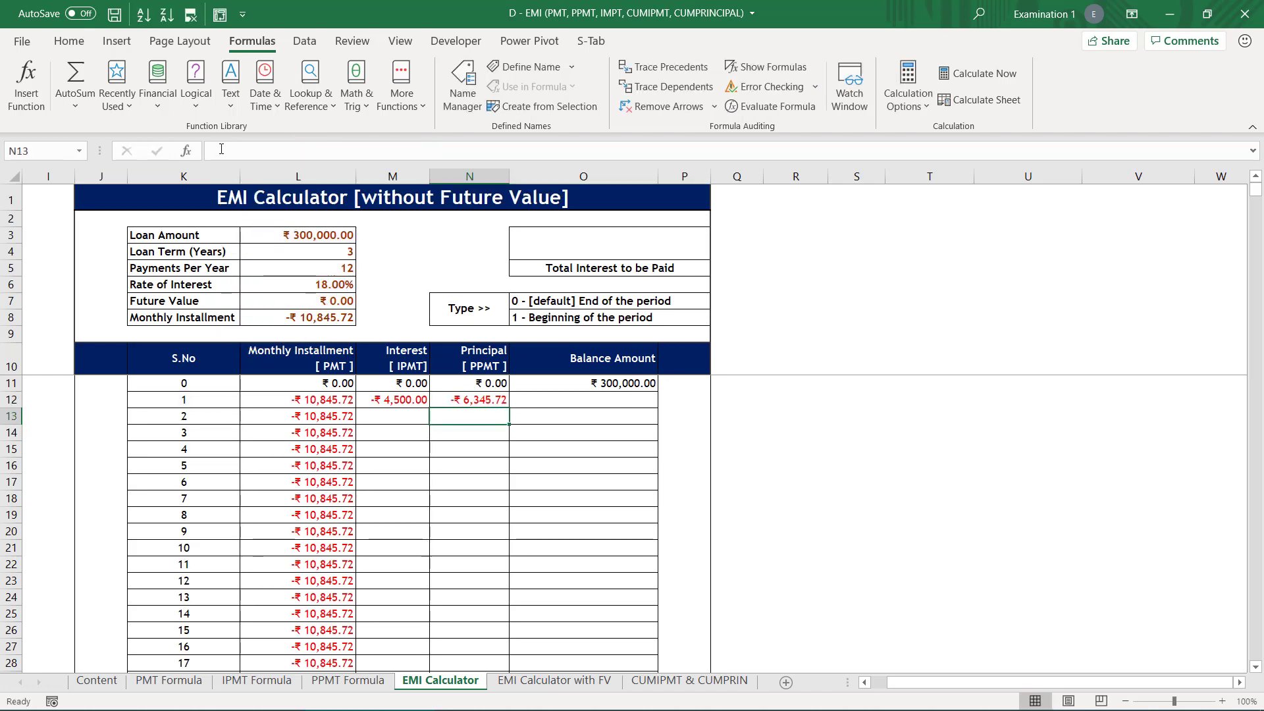
pyautogui.click(493, 398)
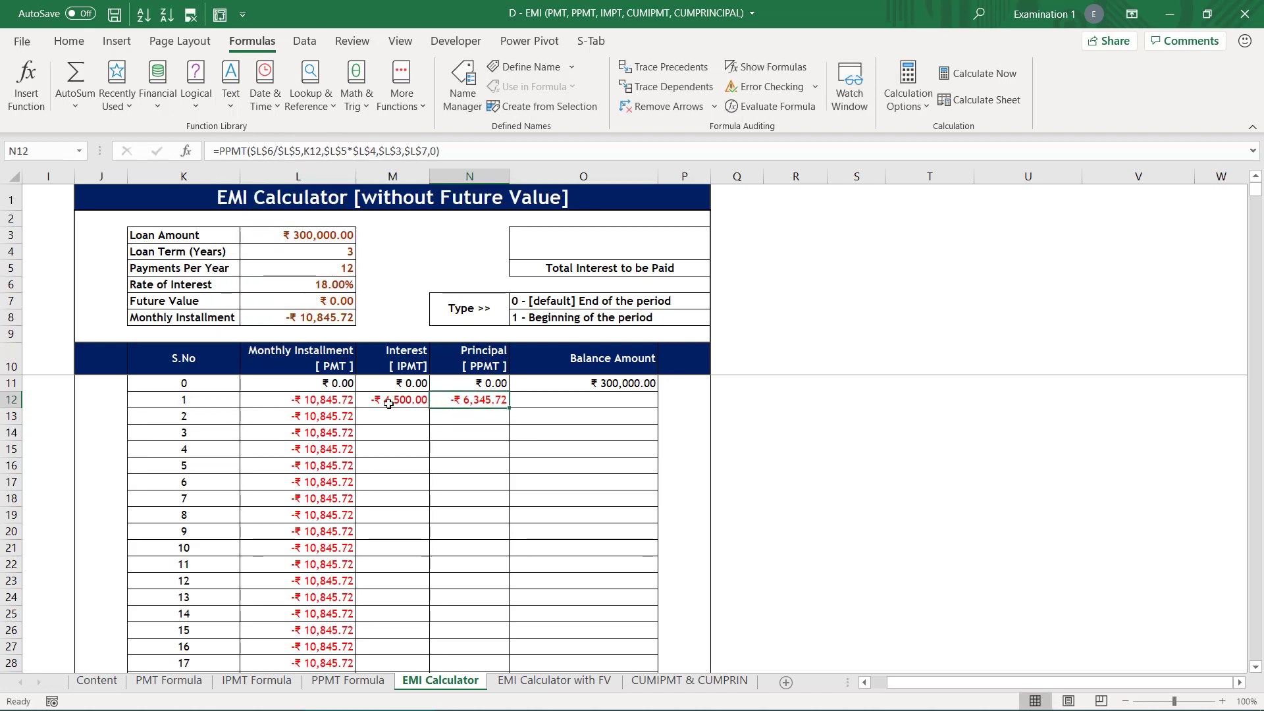
pyautogui.moveTo(388, 402); pyautogui.dragTo(445, 401)
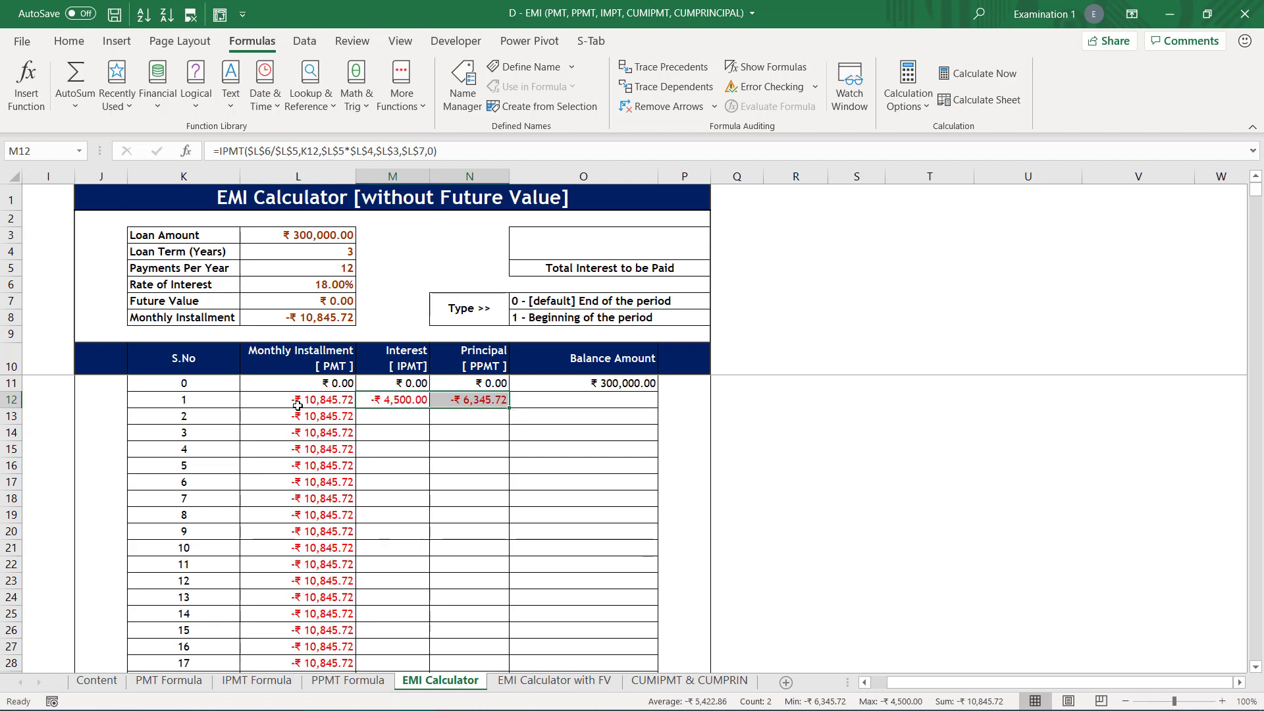
# - Calculate the period 1 Balance Amount in O12 with =O11+N12, and review the formula
pyautogui.click(630, 399)
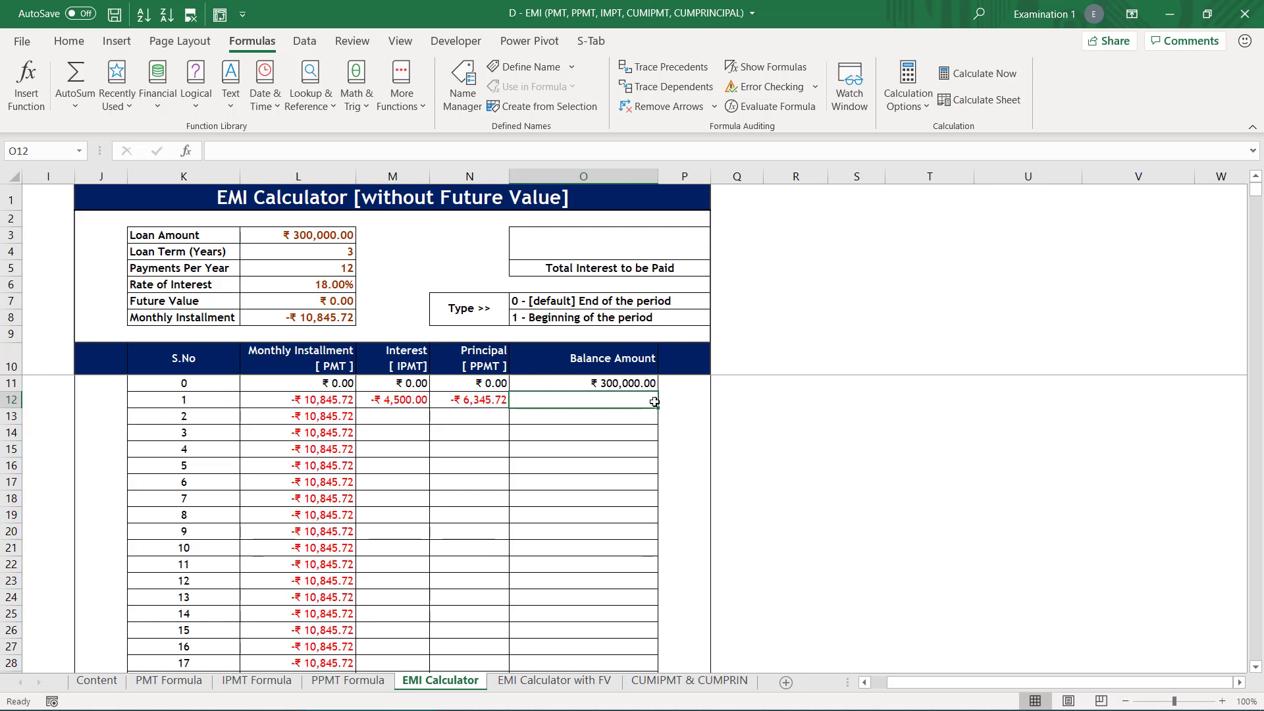
pyautogui.write('=')
pyautogui.click(631, 385)
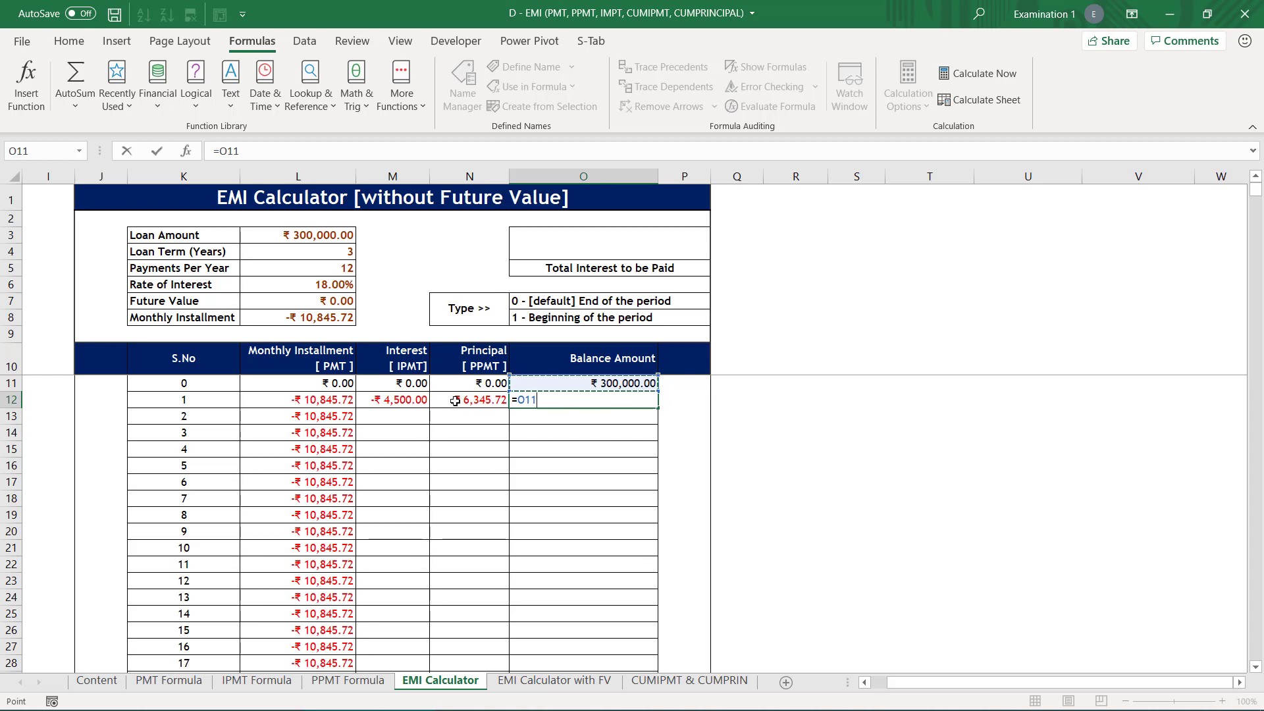
pyautogui.write('+')
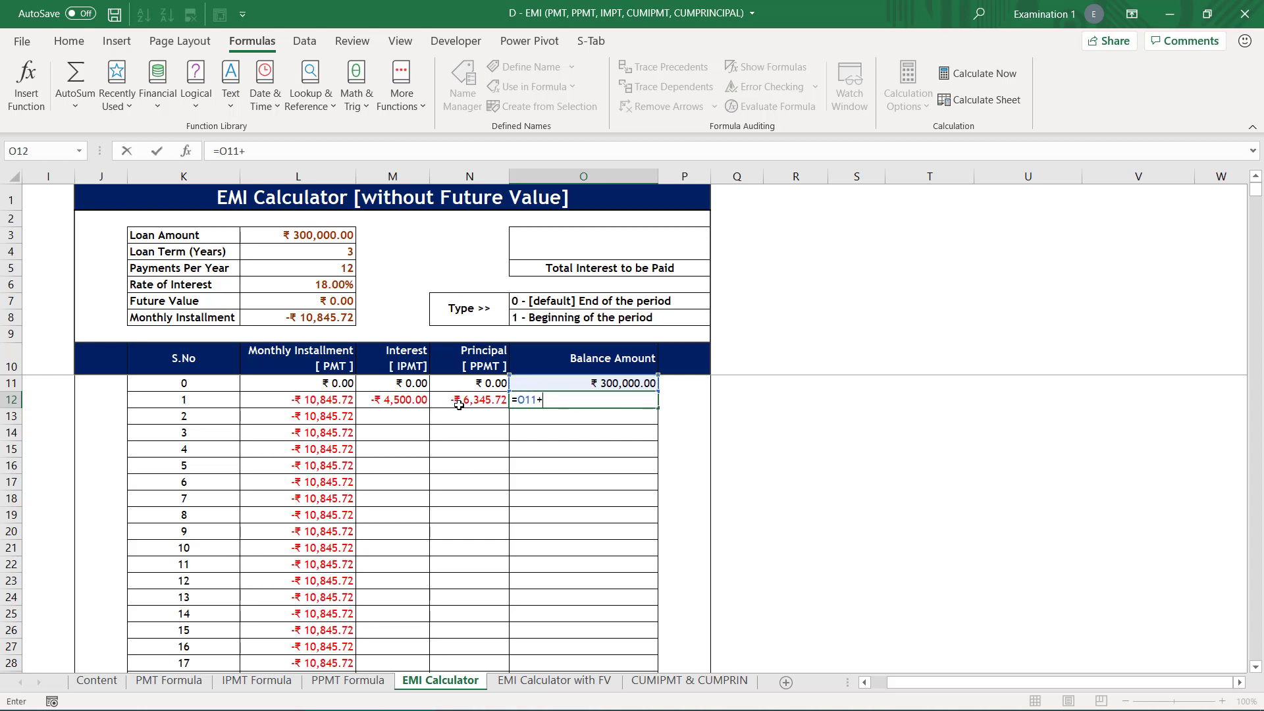
pyautogui.click(463, 402)
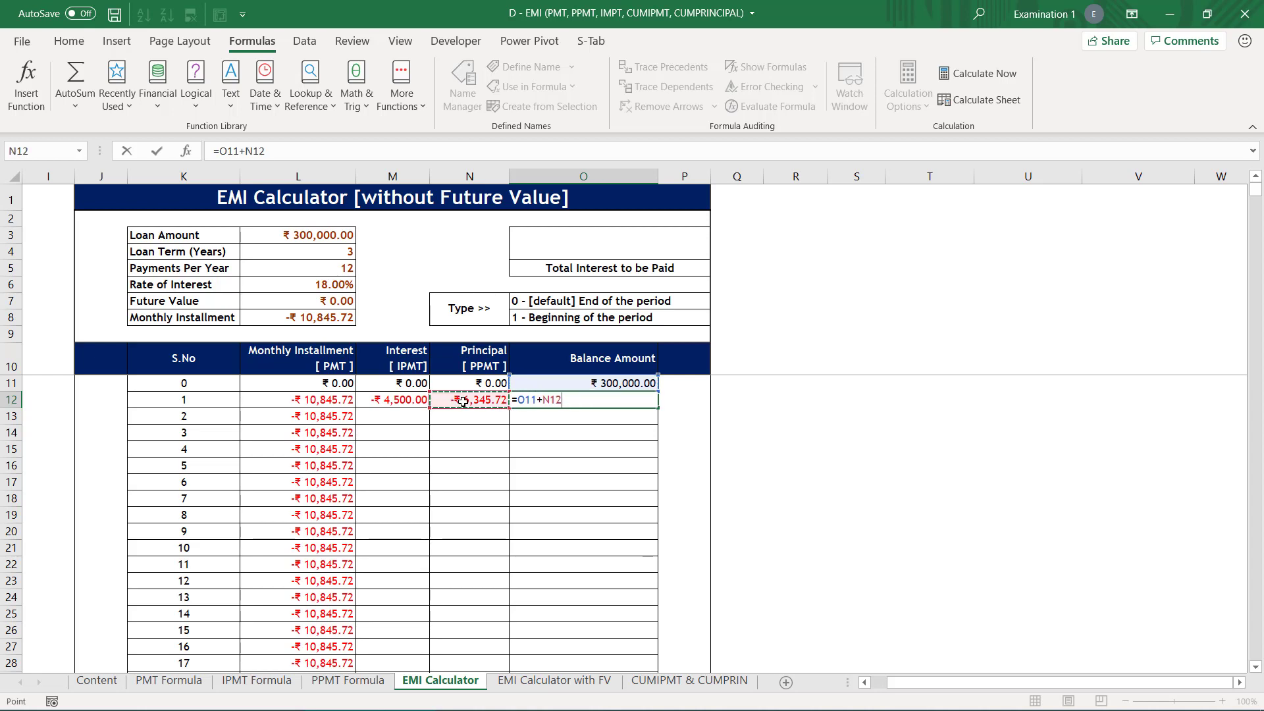
pyautogui.press('Return')
pyautogui.click(636, 401)
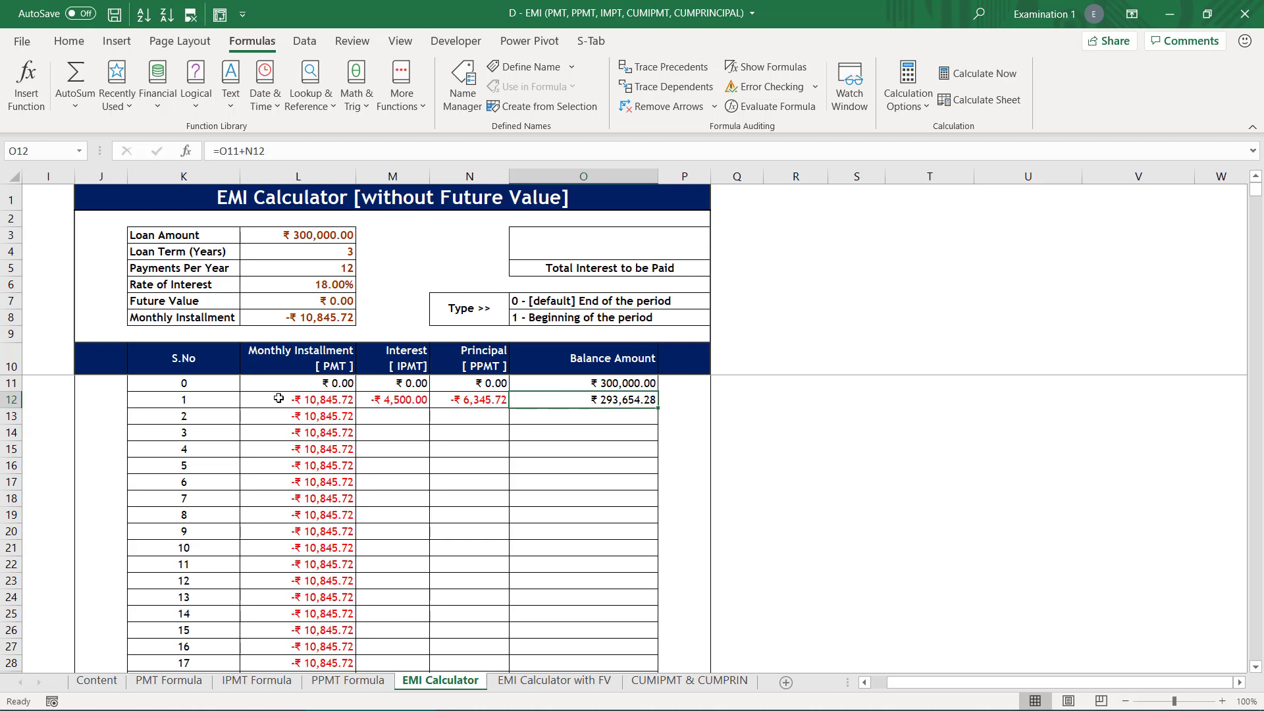
# - Fill the M12 Interest formula and the N12 Principal formula down through the repayment schedule
pyautogui.moveTo(299, 399); pyautogui.dragTo(460, 401)
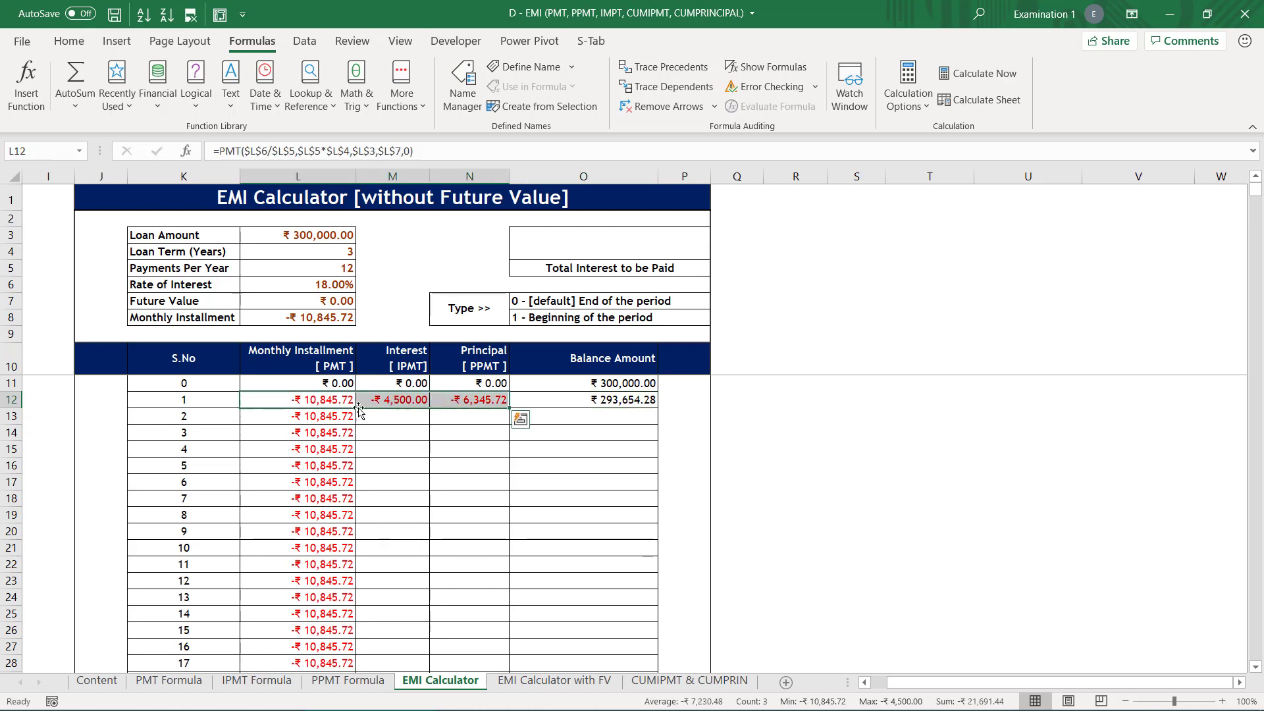
pyautogui.click(273, 399)
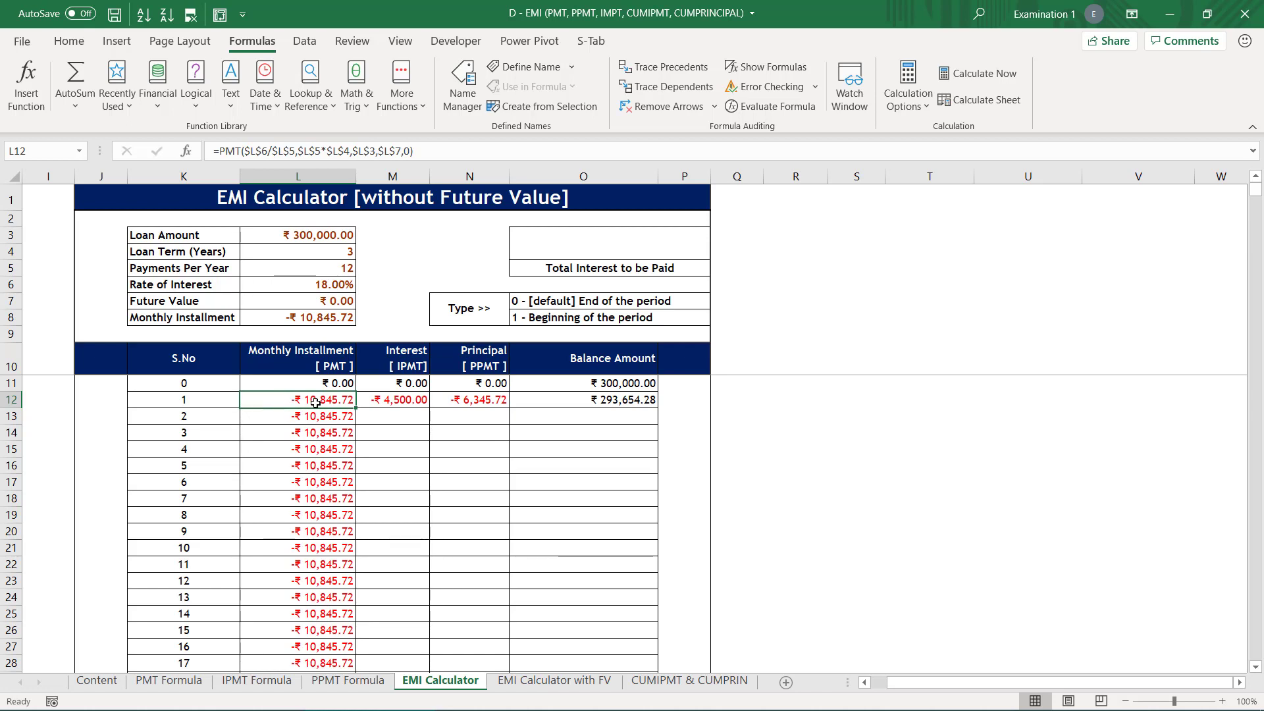
pyautogui.click(420, 402)
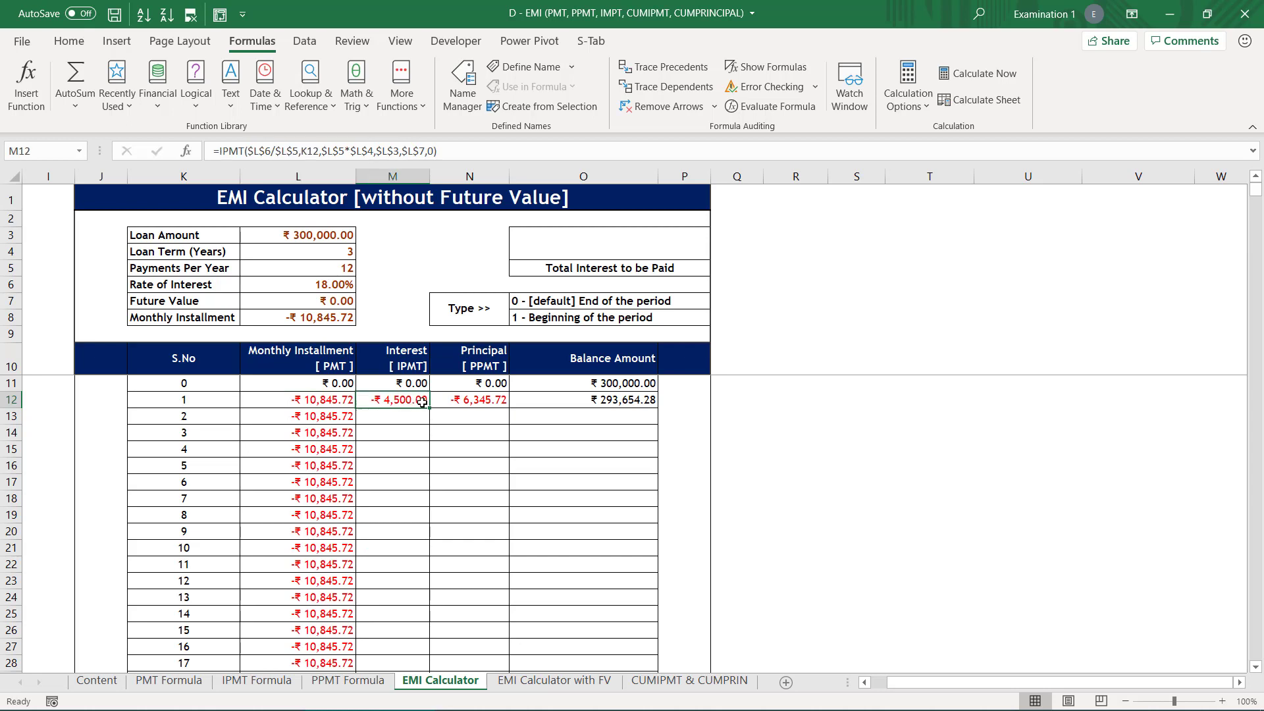
pyautogui.moveTo(428, 408); pyautogui.dragTo(421, 665)
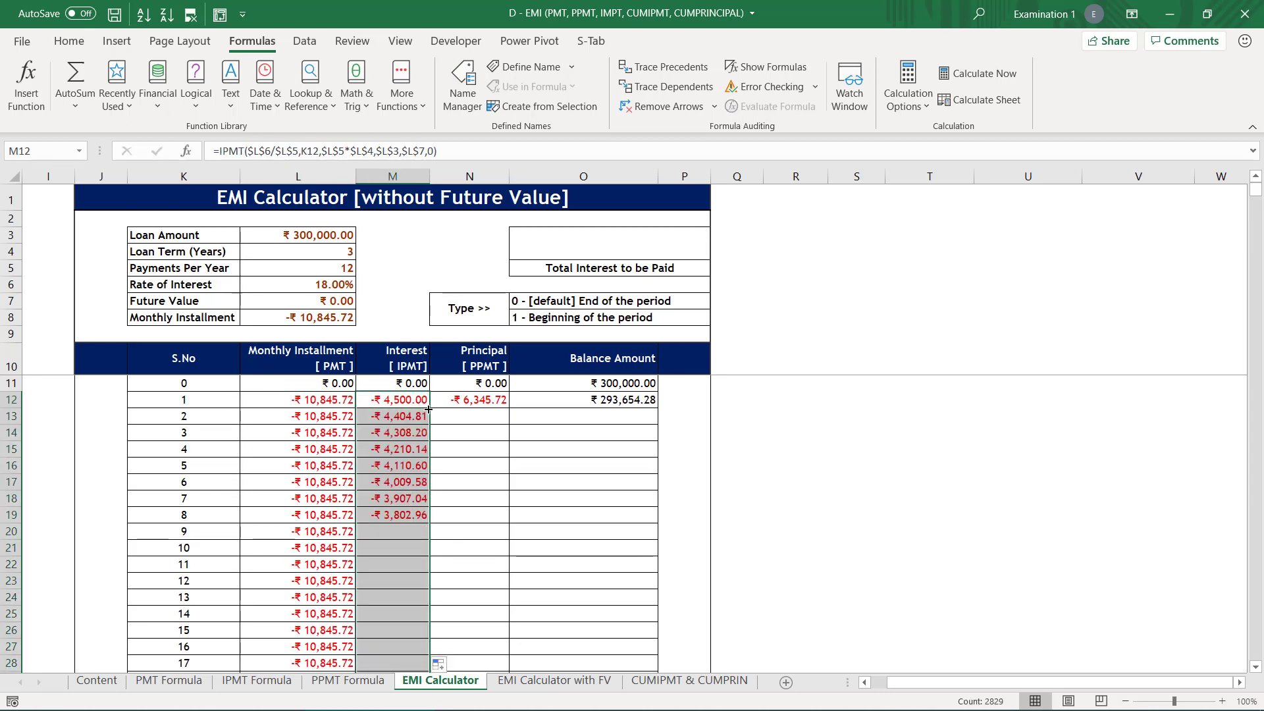
pyautogui.click(474, 400)
pyautogui.doubleClick(509, 407)
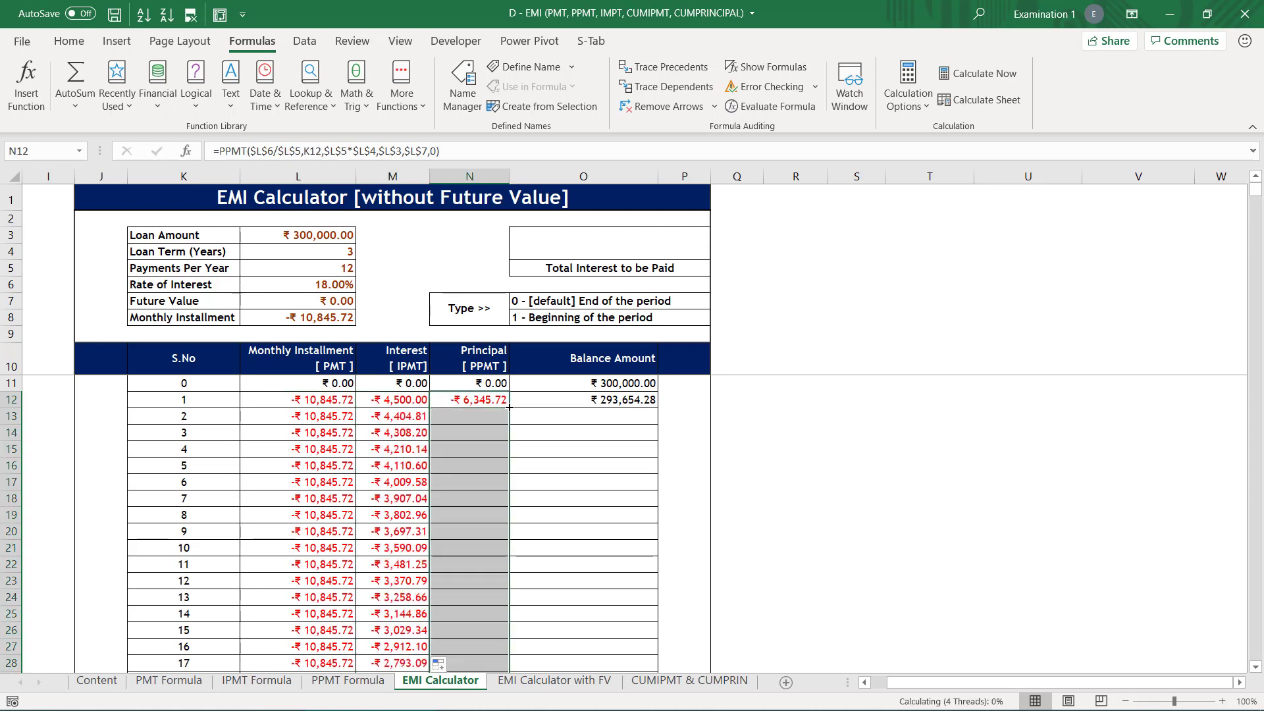
# - Fill the O12 Balance Amount formula down through the repayment schedule
pyautogui.click(640, 399)
pyautogui.doubleClick(658, 407)
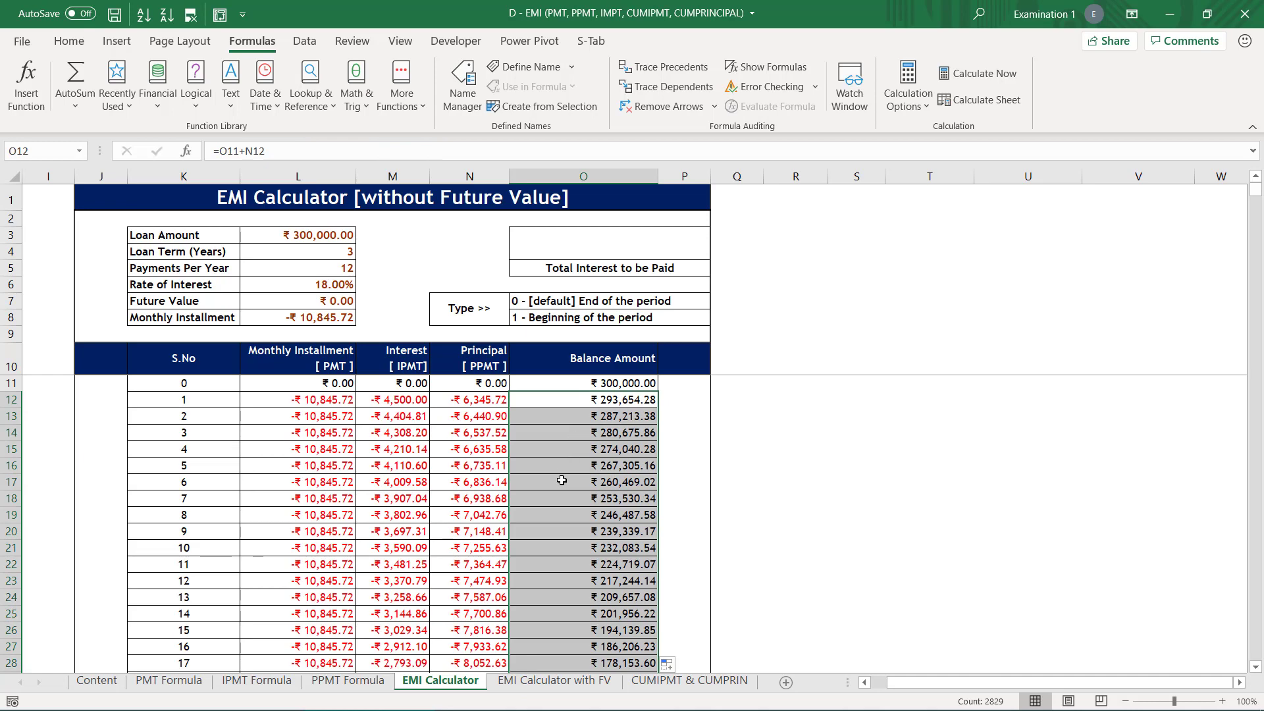
pyautogui.click(569, 553)
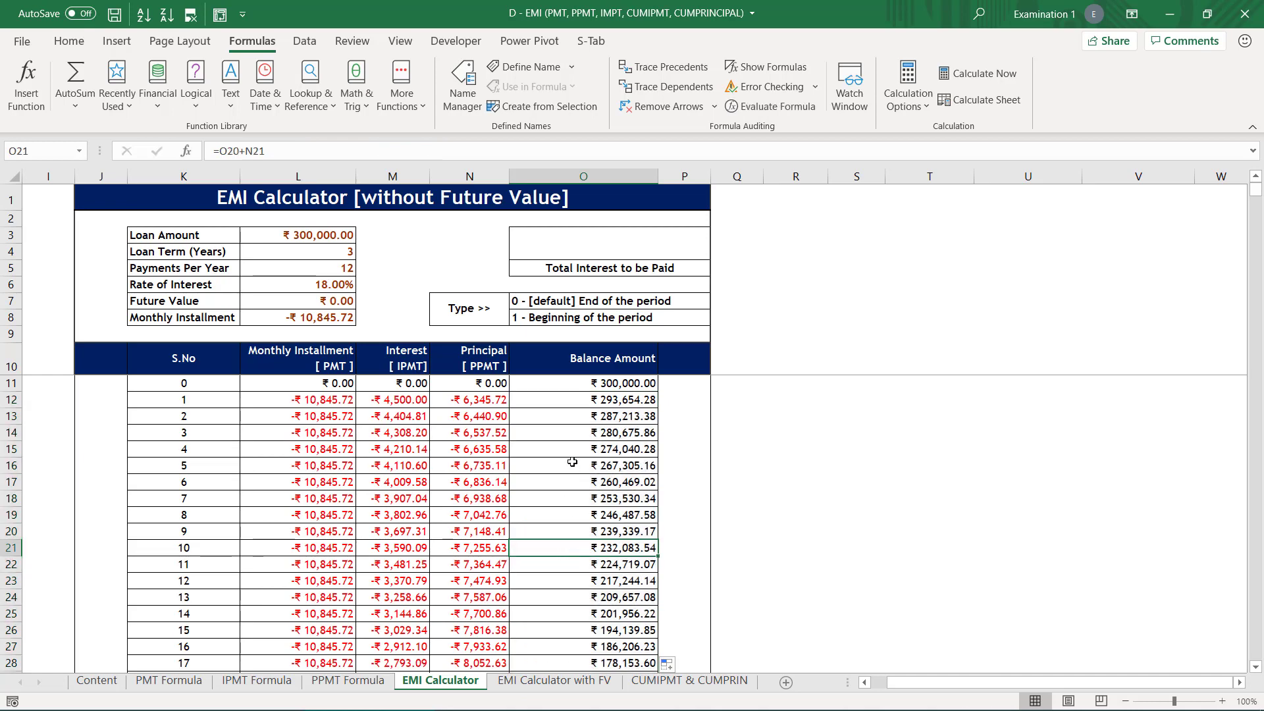
# - Clear the Interest, Principal and Balance Amount cells with #VALUE! errors below period 36, from M48:O48 down
pyautogui.moveTo(1257, 182)
pyautogui.mouseDown()
pyautogui.moveTo(1259, 204)
pyautogui.moveTo(1259, 188)
pyautogui.mouseUp()
pyautogui.scroll(-11, 492, 527)
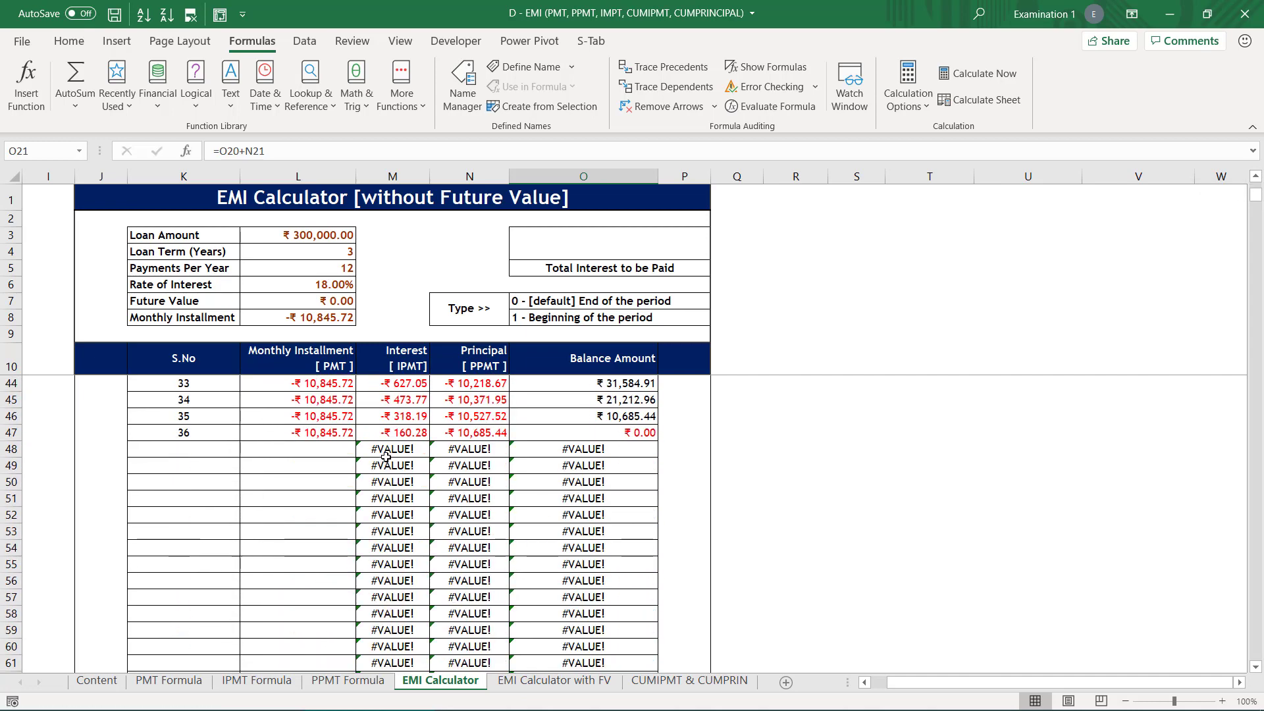
pyautogui.moveTo(386, 456); pyautogui.dragTo(553, 456)
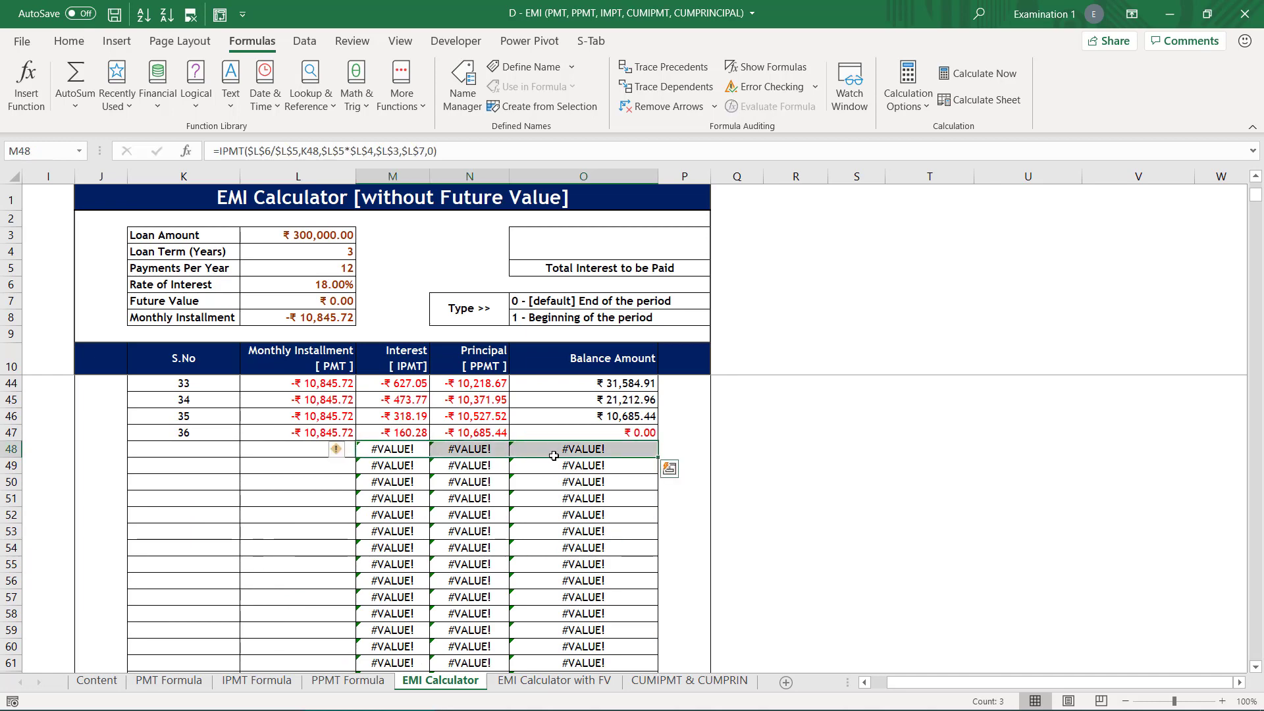
pyautogui.hotkey('ctrl', 'shift', 'Down')
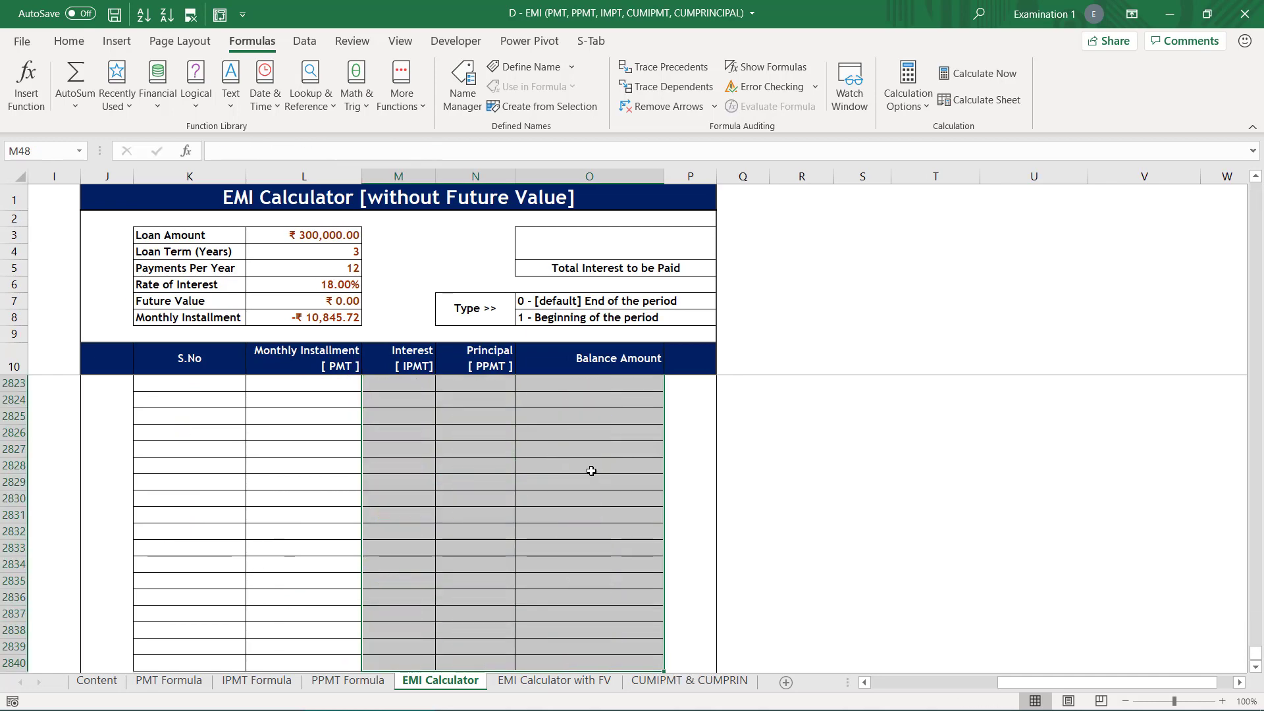
pyautogui.scroll(1, 591, 471)
pyautogui.click(590, 472)
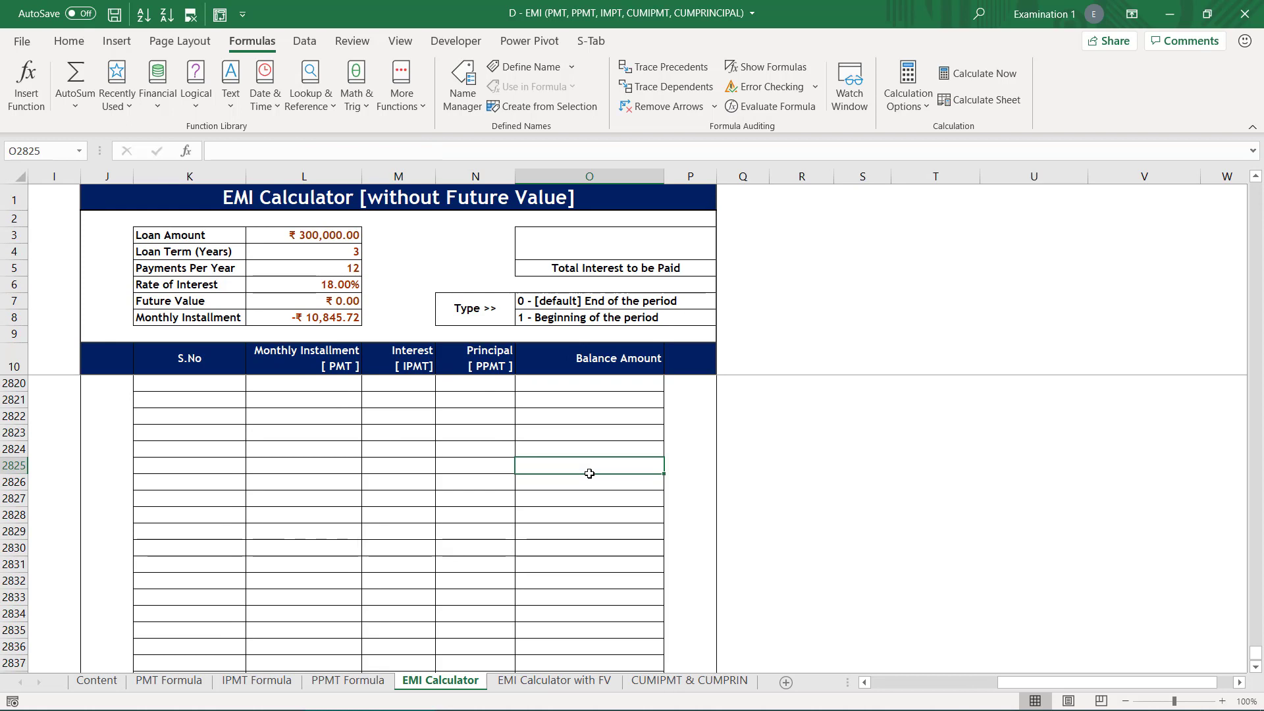
# - Return to the end of the schedule and examine the period 36 Interest and Principal formulas and the last two Balance Amount cells
pyautogui.hotkey('ctrl', 'Up')
pyautogui.press('Down')
pyautogui.press('Up')
pyautogui.press('Up')
pyautogui.press('Up')
pyautogui.press('Up')
pyautogui.press('Up')
pyautogui.press('Up')
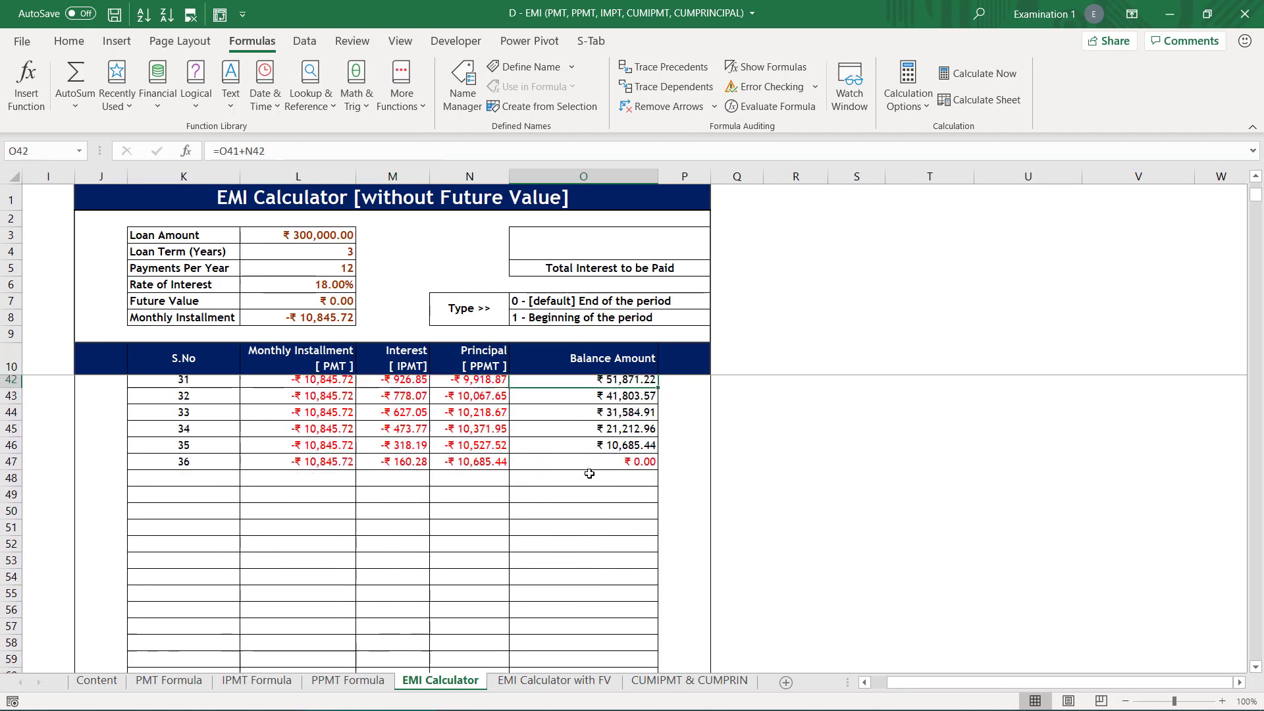
pyautogui.press('Up')
pyautogui.press('Up')
pyautogui.press('Up')
pyautogui.press('Up')
pyautogui.press('Up')
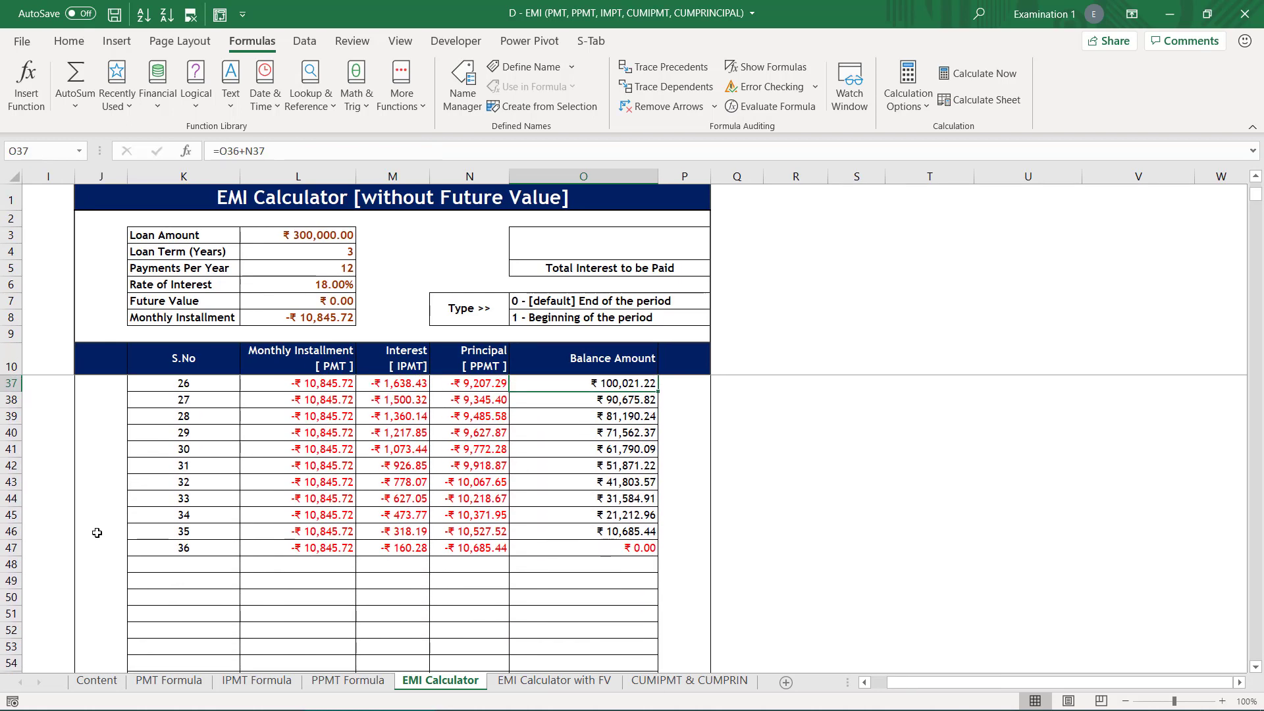
pyautogui.click(192, 547)
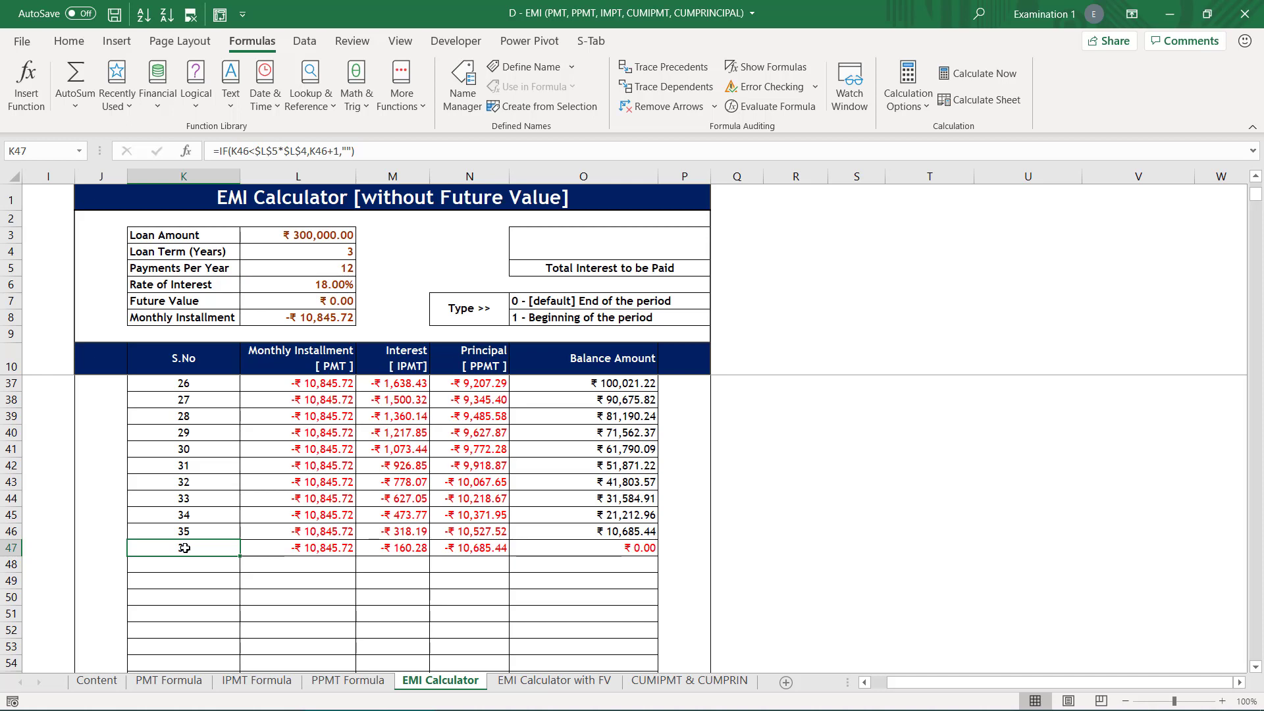
pyautogui.click(382, 549)
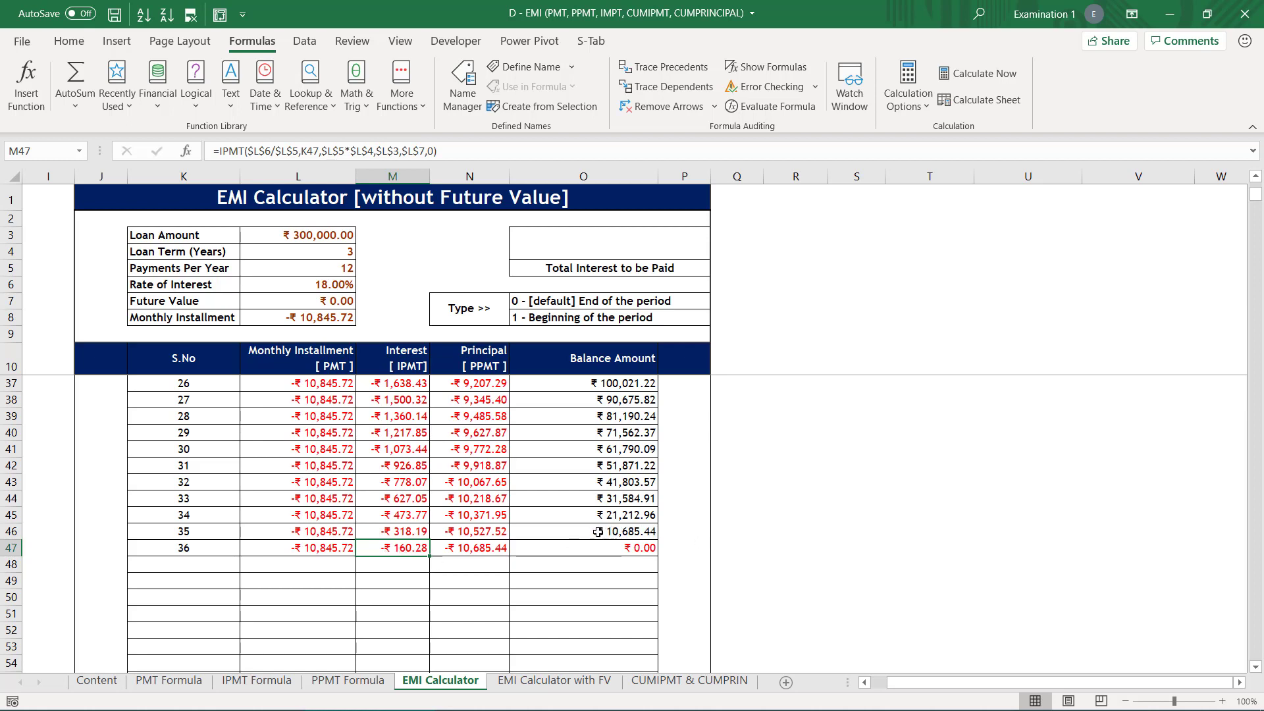
pyautogui.click(648, 531)
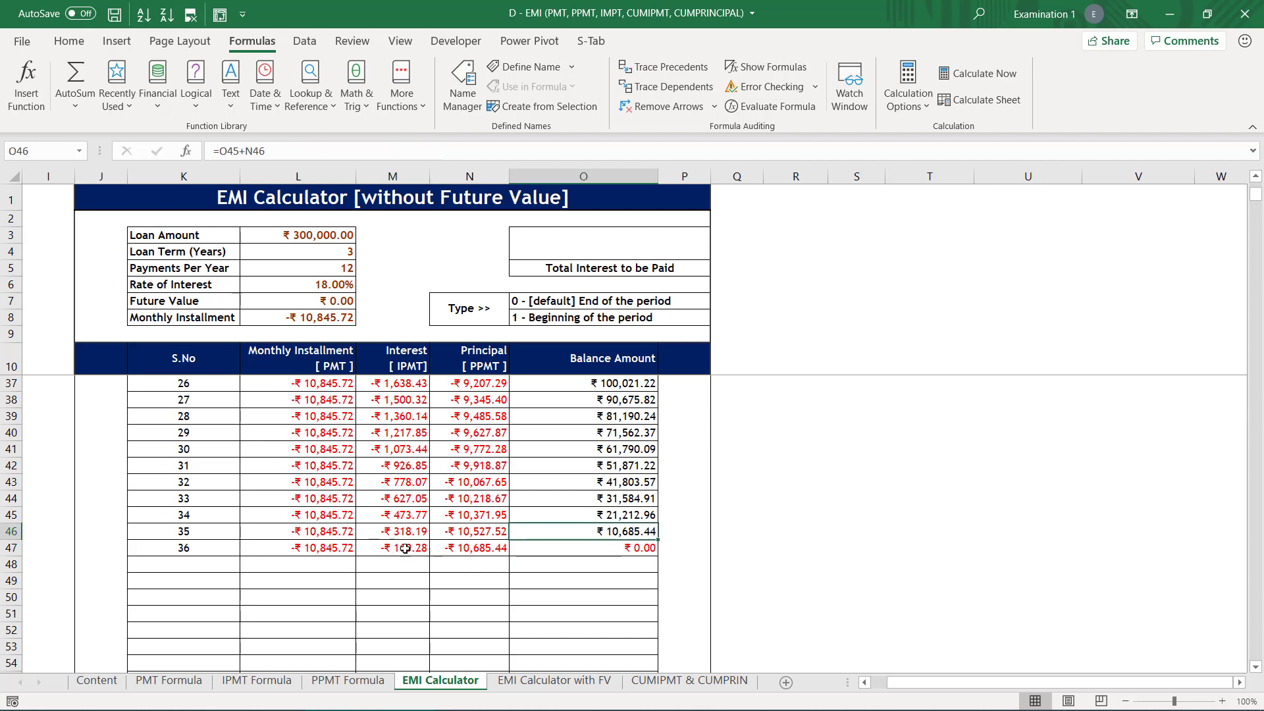
pyautogui.click(454, 550)
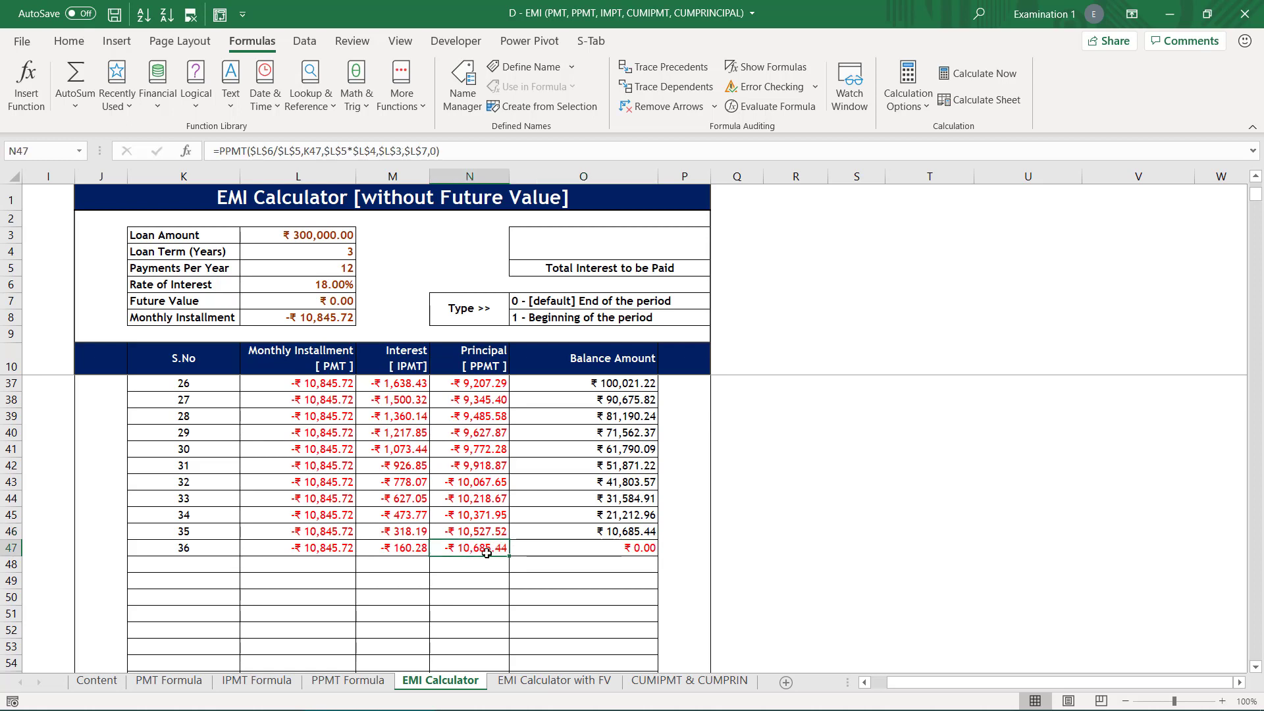
pyautogui.click(630, 547)
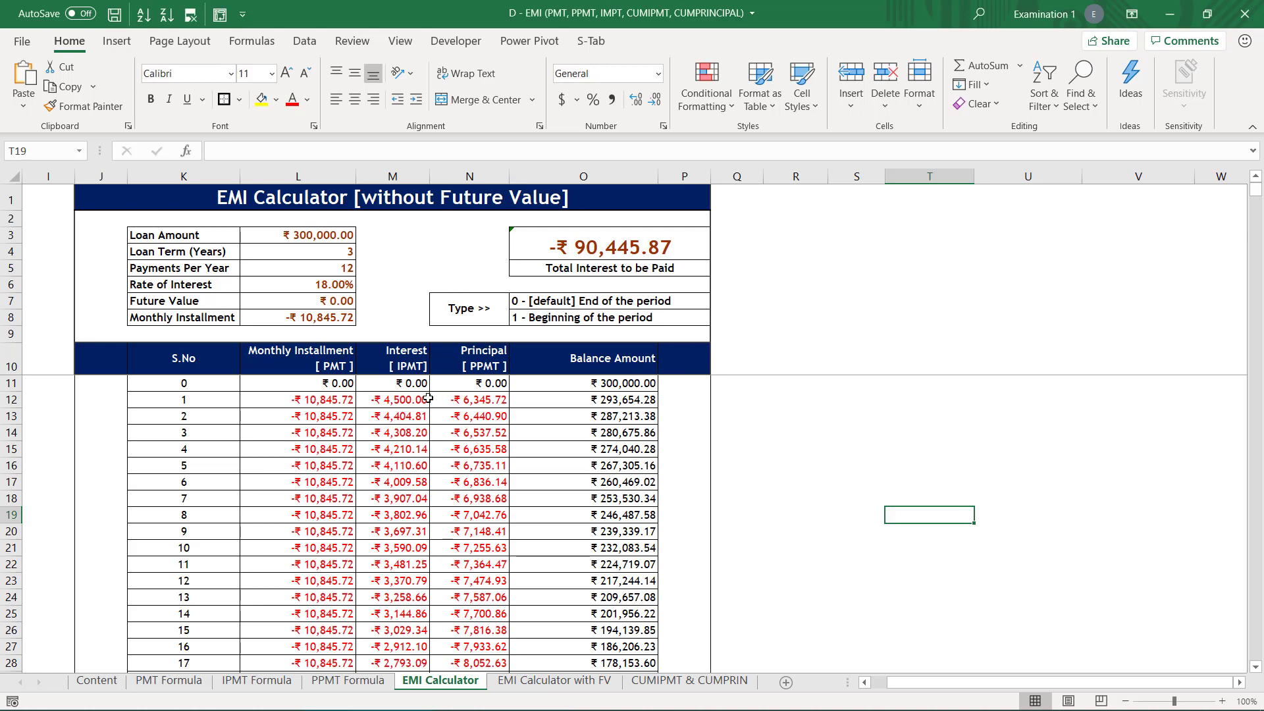
# - Compare how the Interest values in column M and the Principal values in column N change over the periods
pyautogui.moveTo(405, 400); pyautogui.dragTo(402, 630)
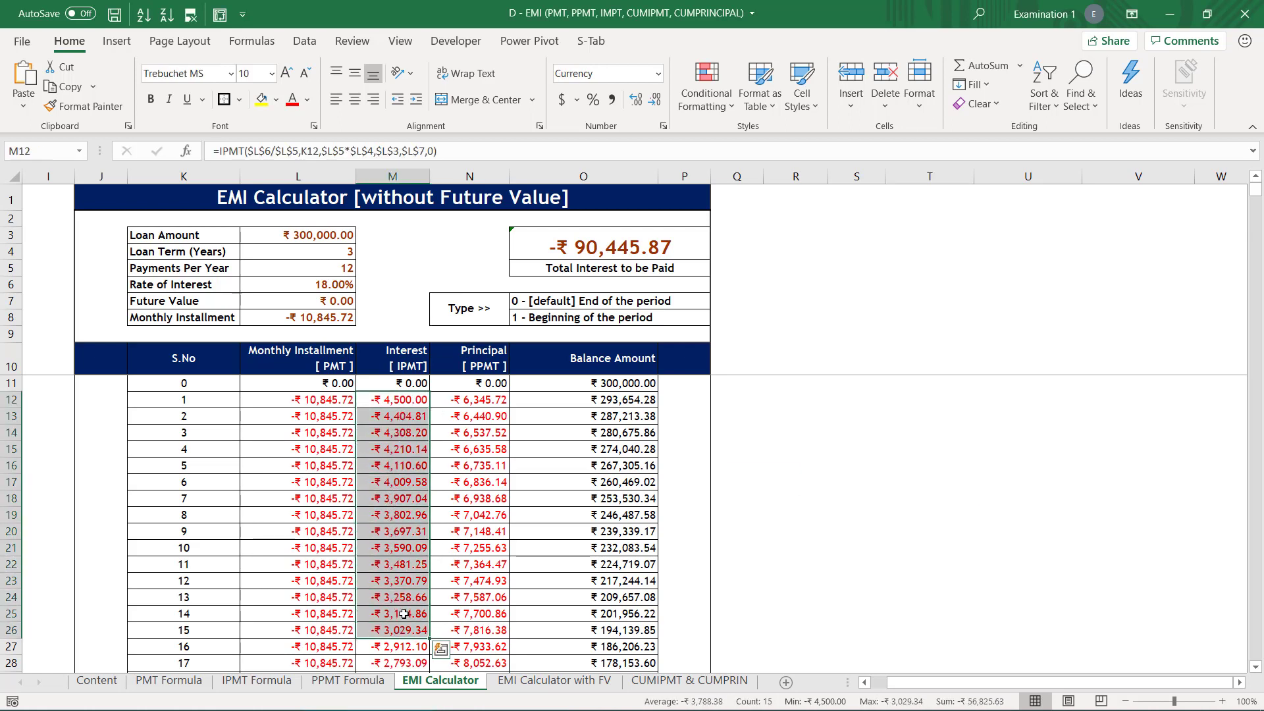
pyautogui.scroll(-2, 401, 619)
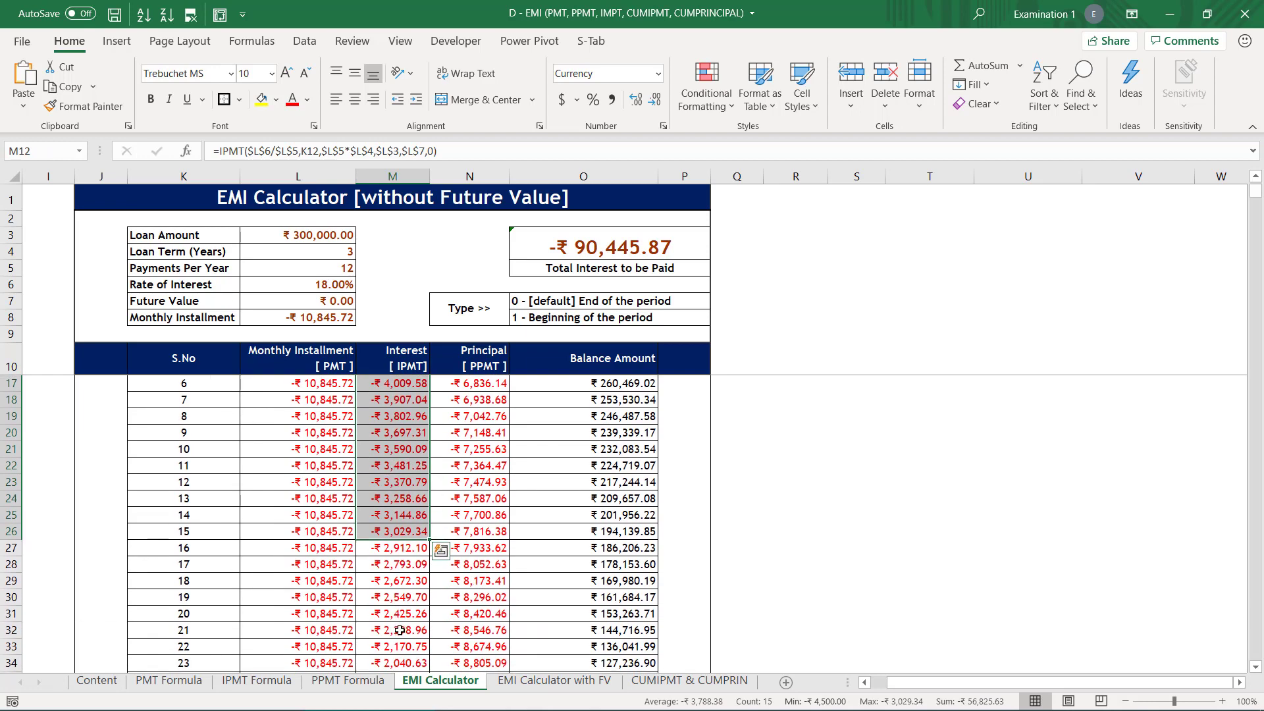
pyautogui.scroll(-3, 414, 520)
pyautogui.scroll(3, 398, 540)
pyautogui.scroll(2, 399, 538)
pyautogui.moveTo(475, 403); pyautogui.dragTo(490, 622)
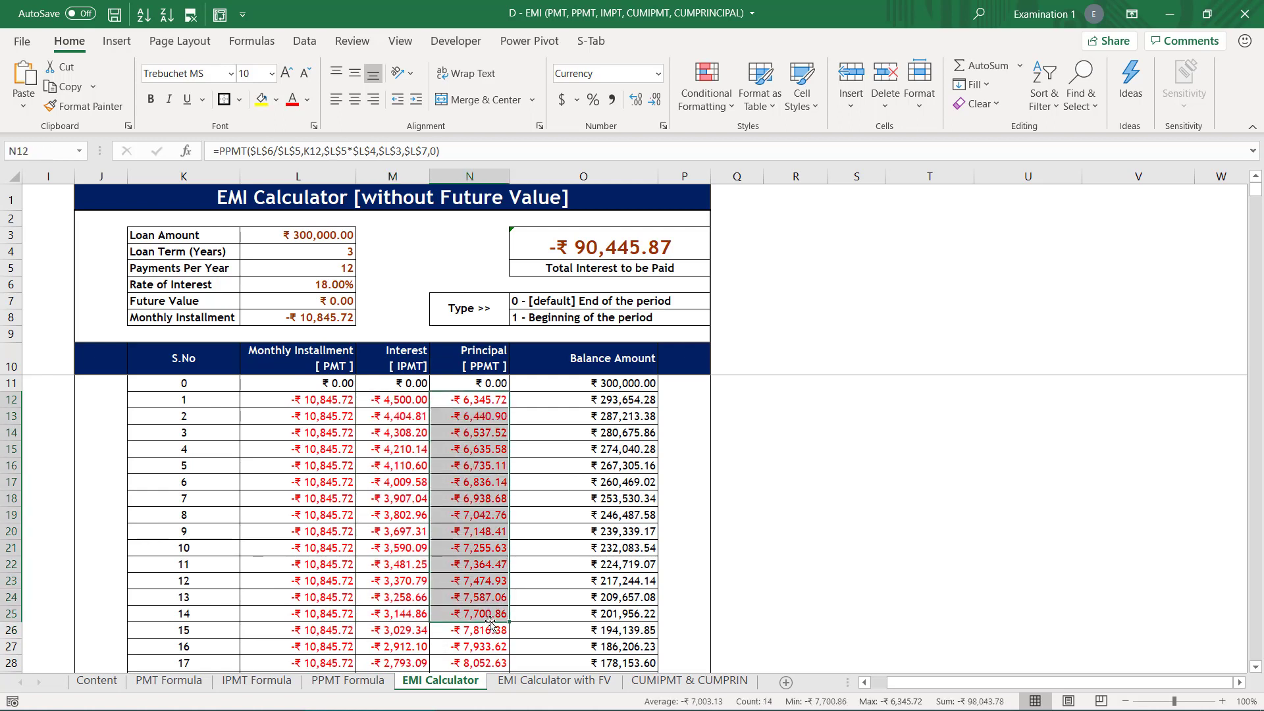
pyautogui.click(397, 400)
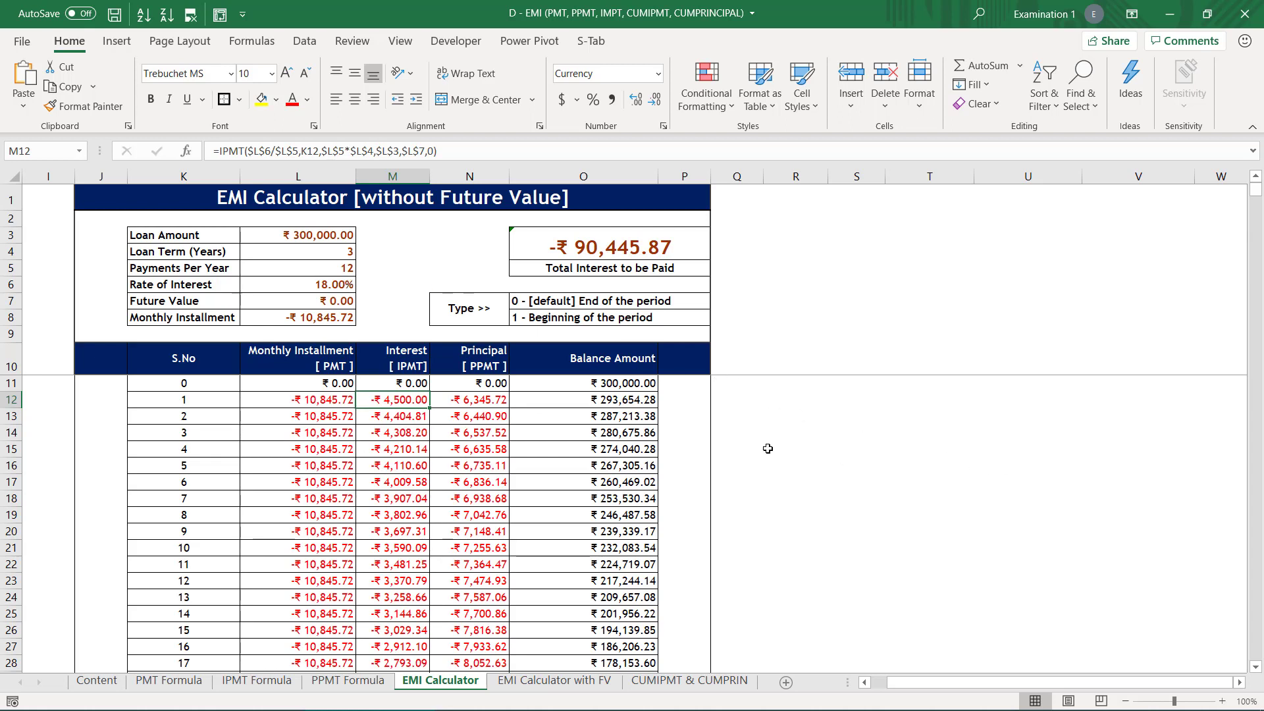
# - Check the period 1 interest with =L3*1.5% in R12, compare it with the Interest column, and clear the check cell
pyautogui.click(806, 399)
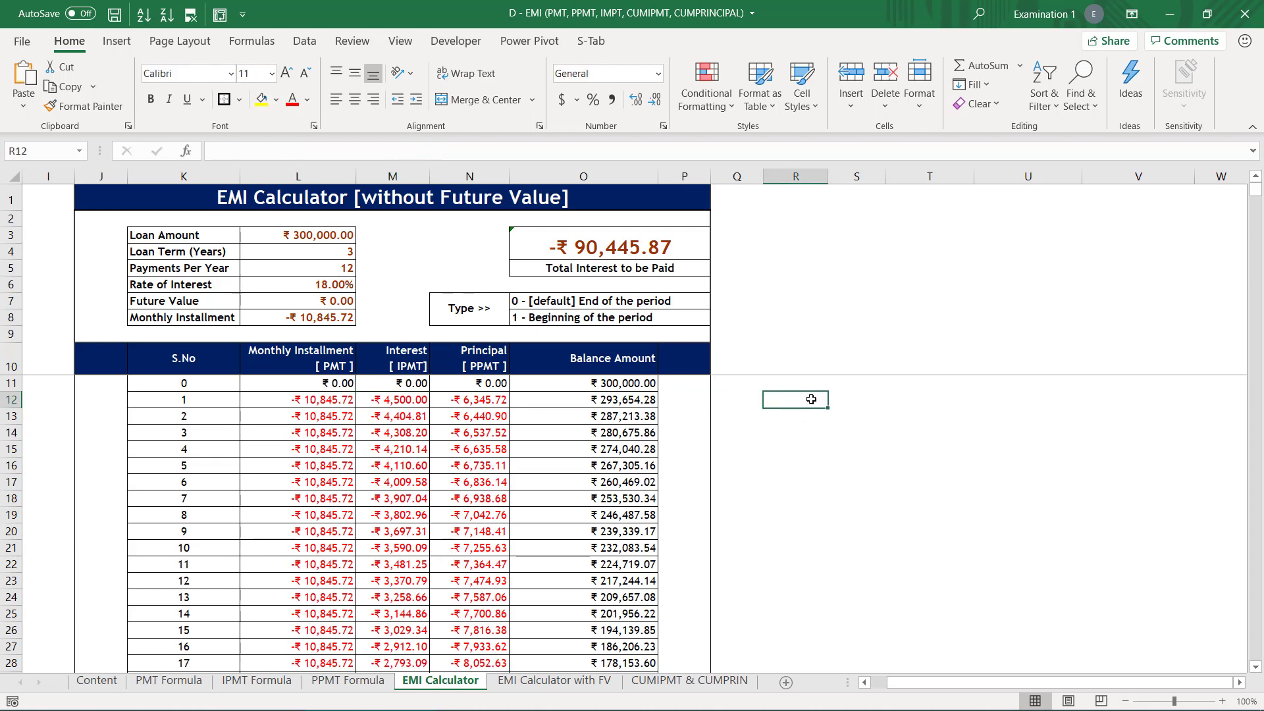
pyautogui.write('=')
pyautogui.click(290, 237)
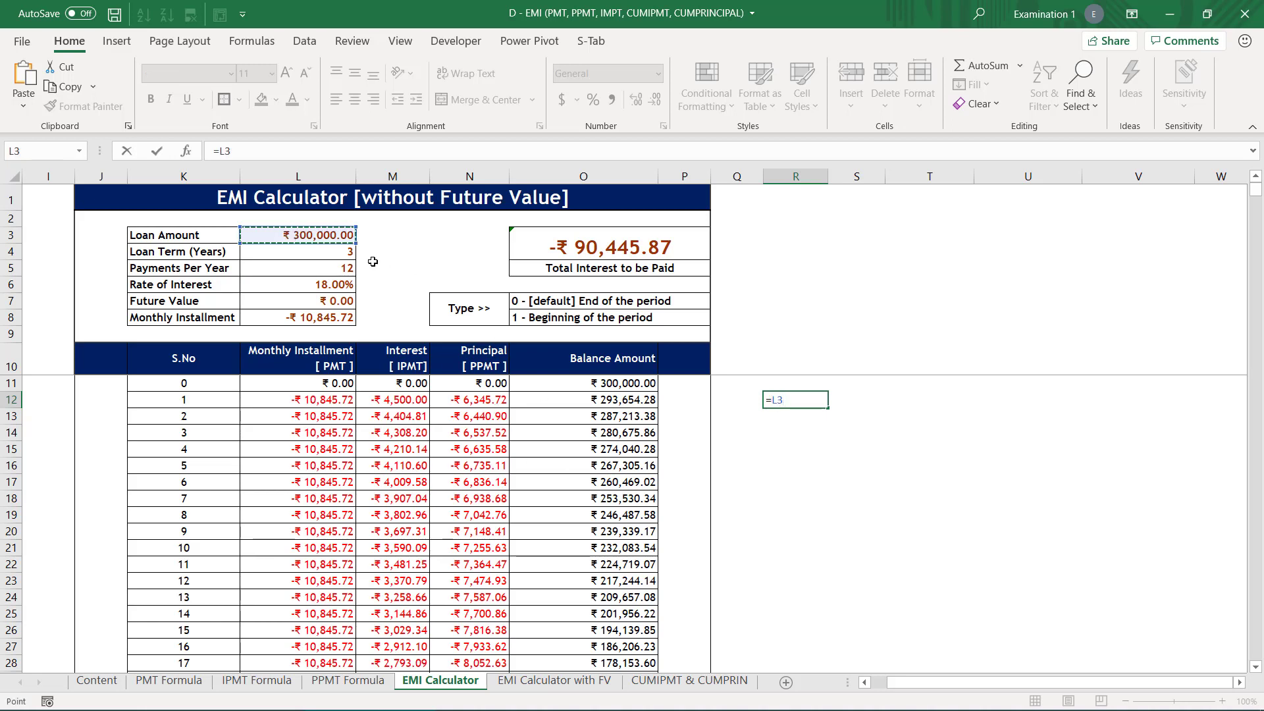
pyautogui.write('*1.5')
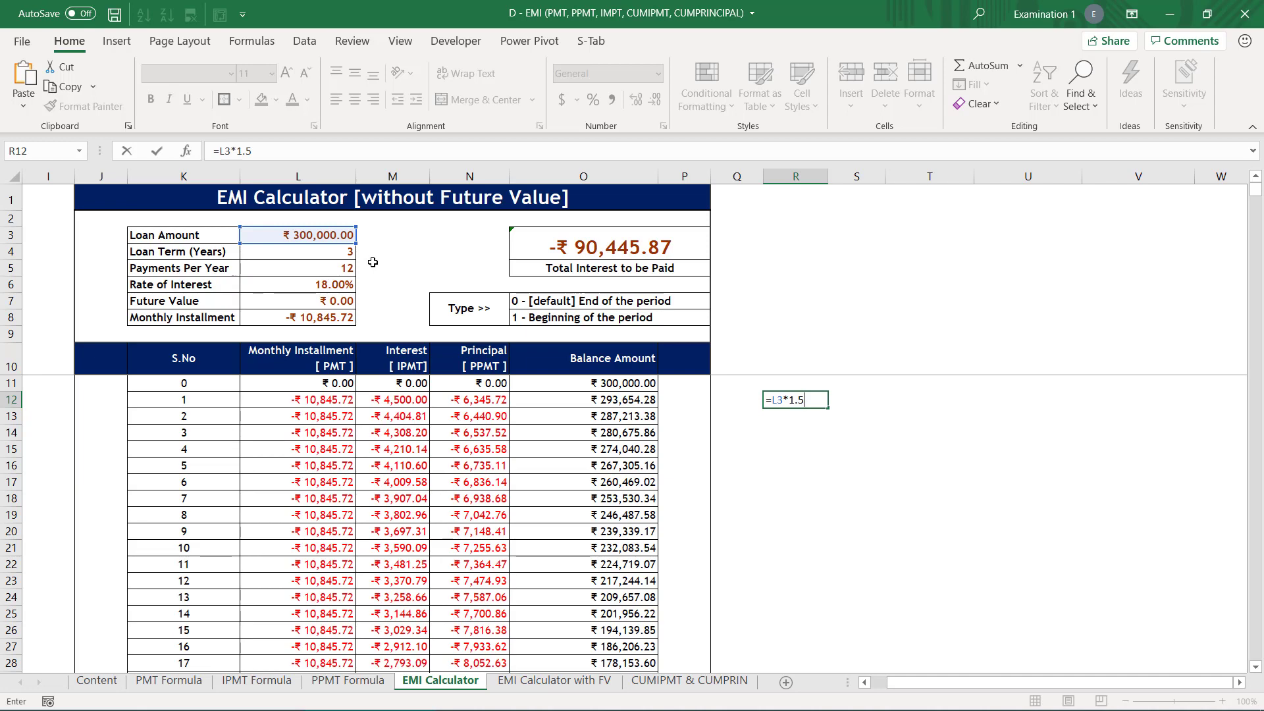
pyautogui.write('%')
pyautogui.press('Return')
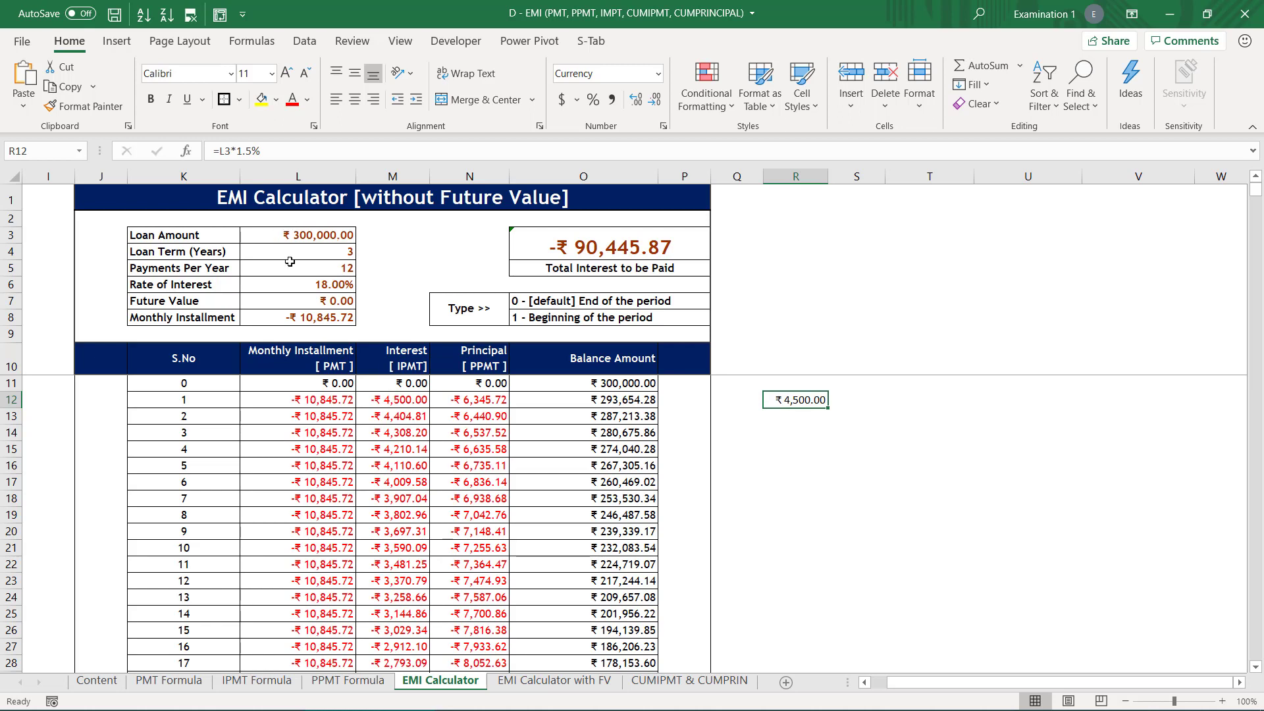
pyautogui.click(403, 418)
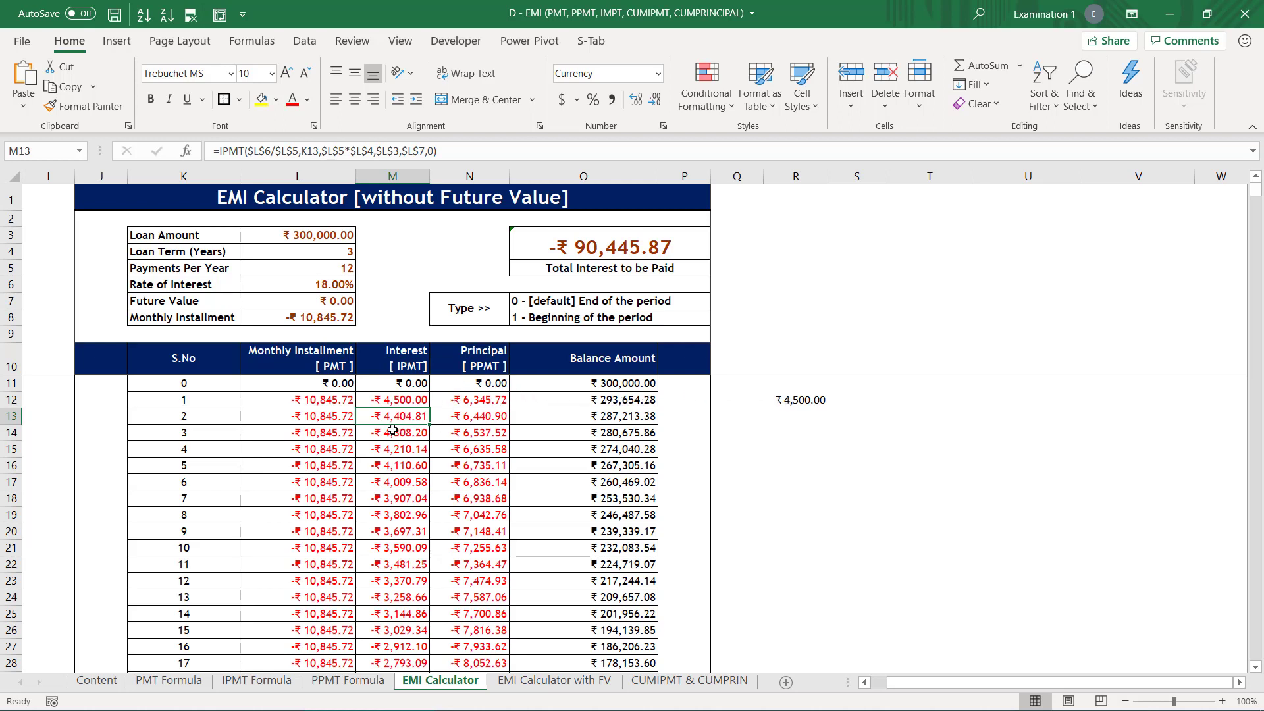
pyautogui.click(793, 400)
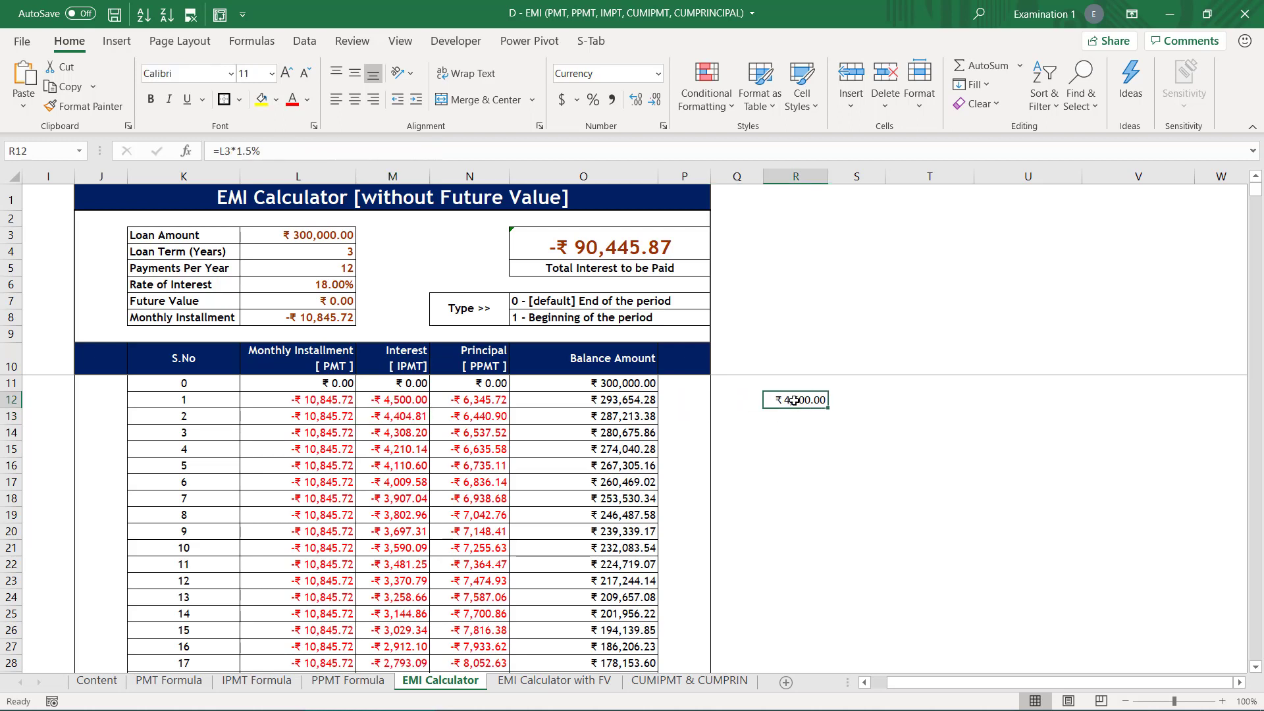
pyautogui.press('Delete')
# - Calculate =O12*1.5% in R13 from the period 1 balance and compare it with the period 2 interest in M13
pyautogui.click(625, 400)
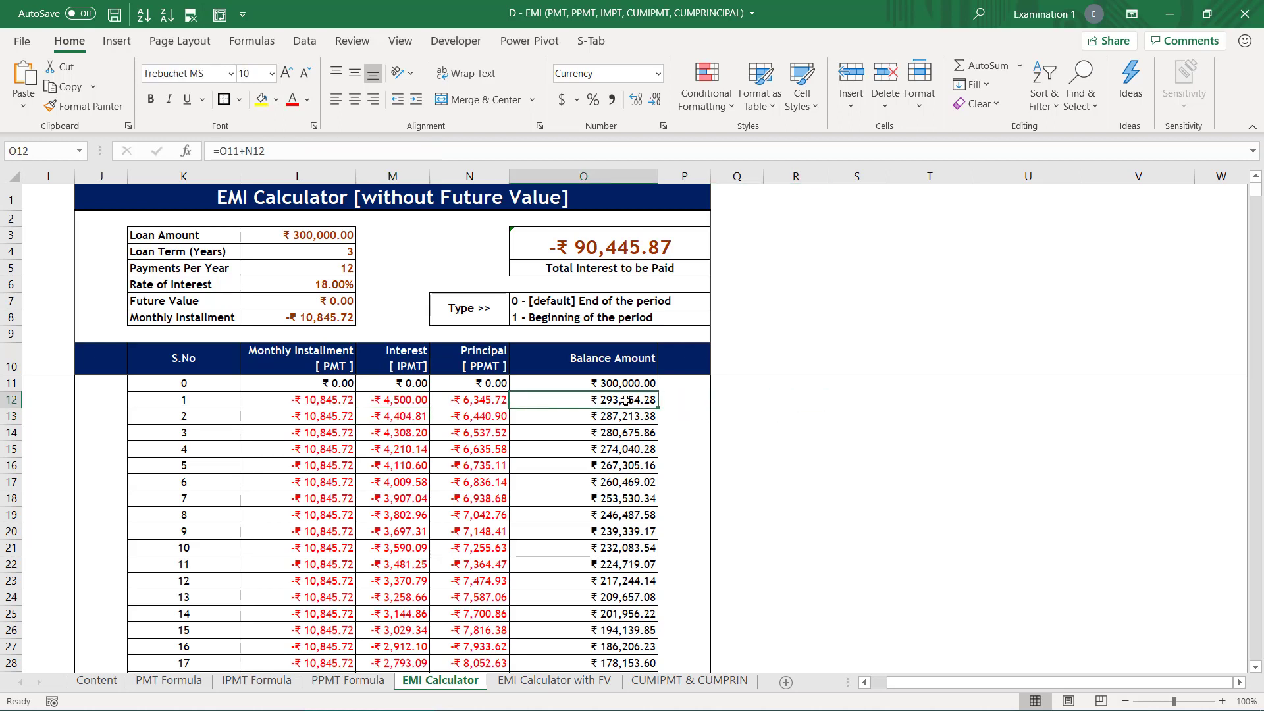
pyautogui.click(826, 420)
pyautogui.write('=')
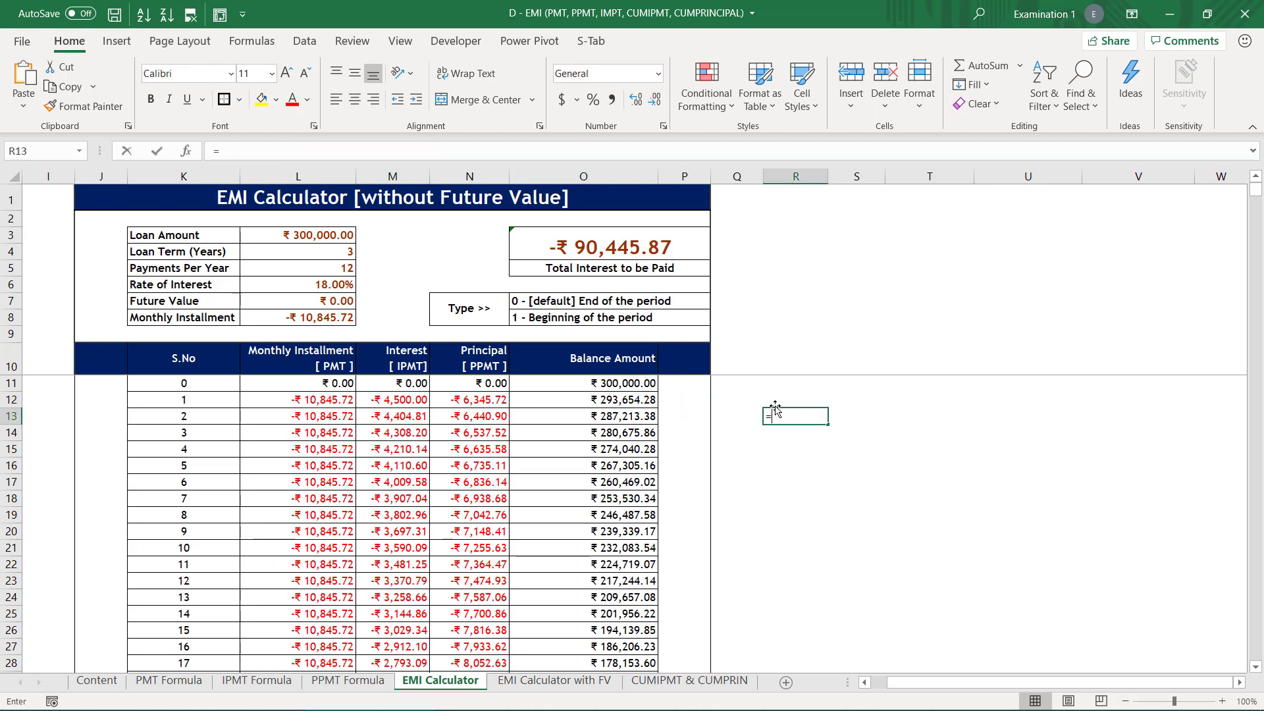
pyautogui.click(650, 400)
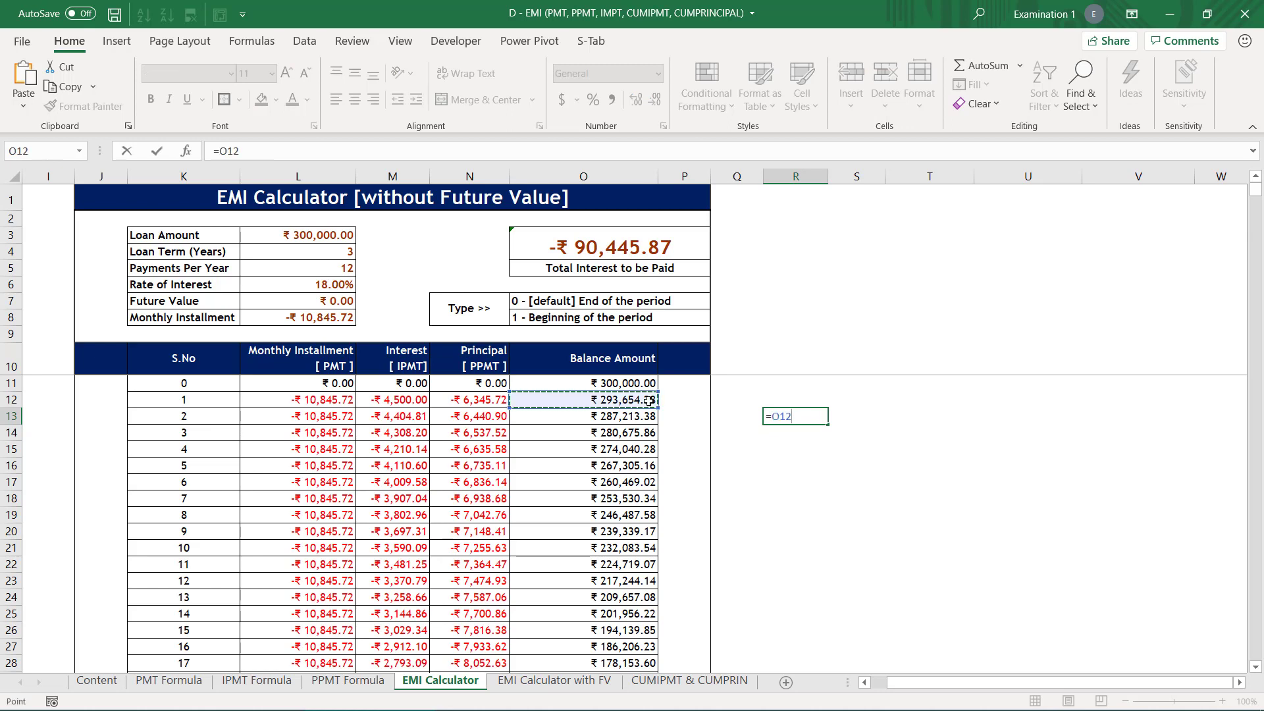
pyautogui.write('*')
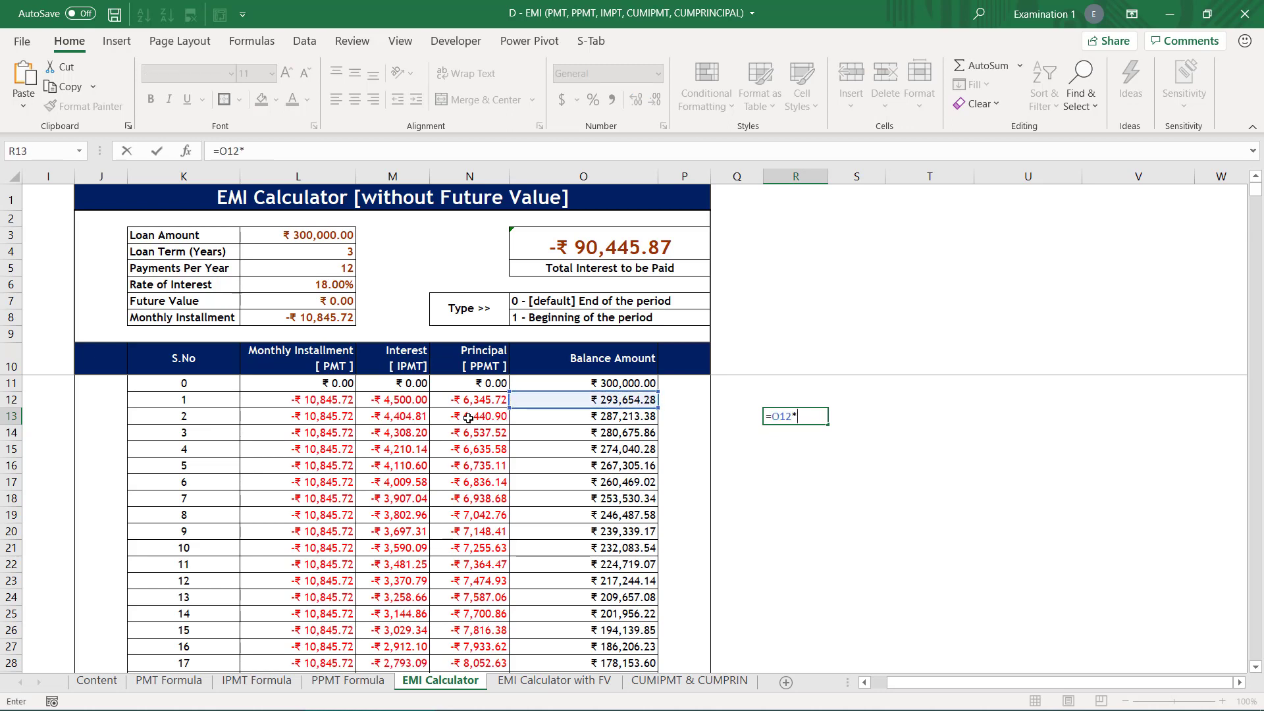
pyautogui.write('1.5%')
pyautogui.press('Return')
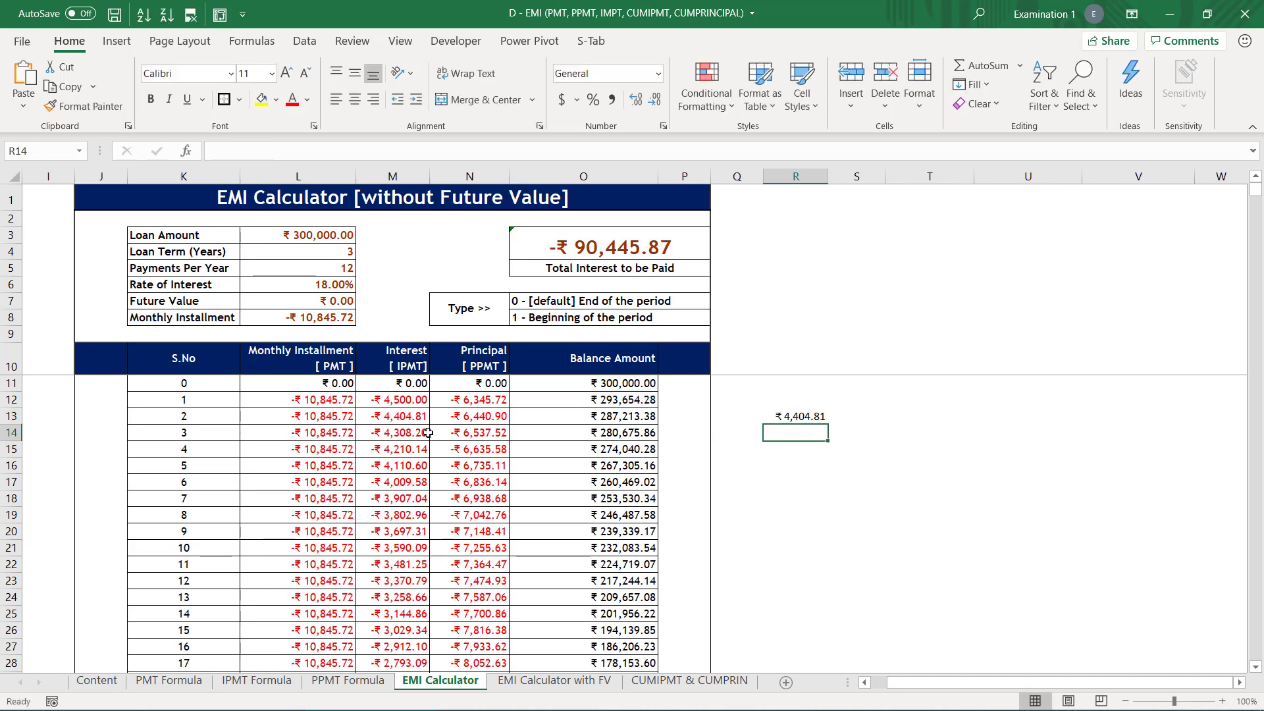
pyautogui.click(398, 420)
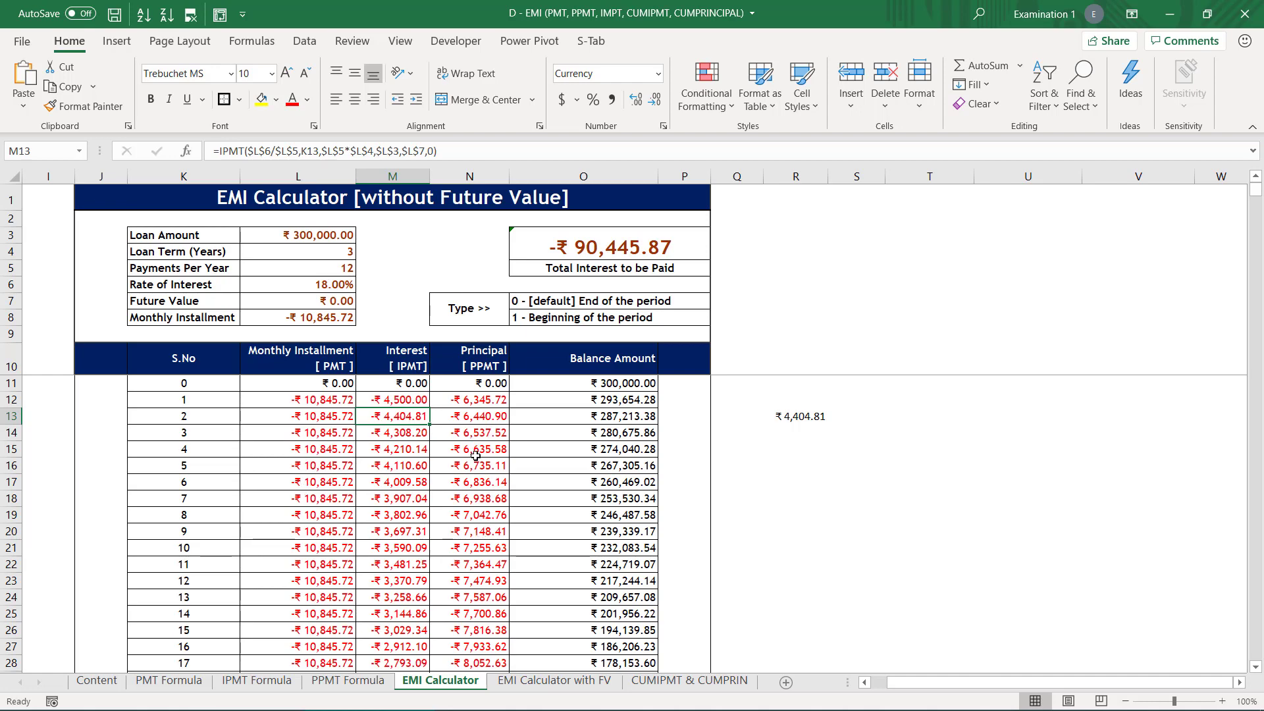
# - Select the Interest values in column M from period 0 through period 36 and check their sum
pyautogui.scroll(-1, 475, 454)
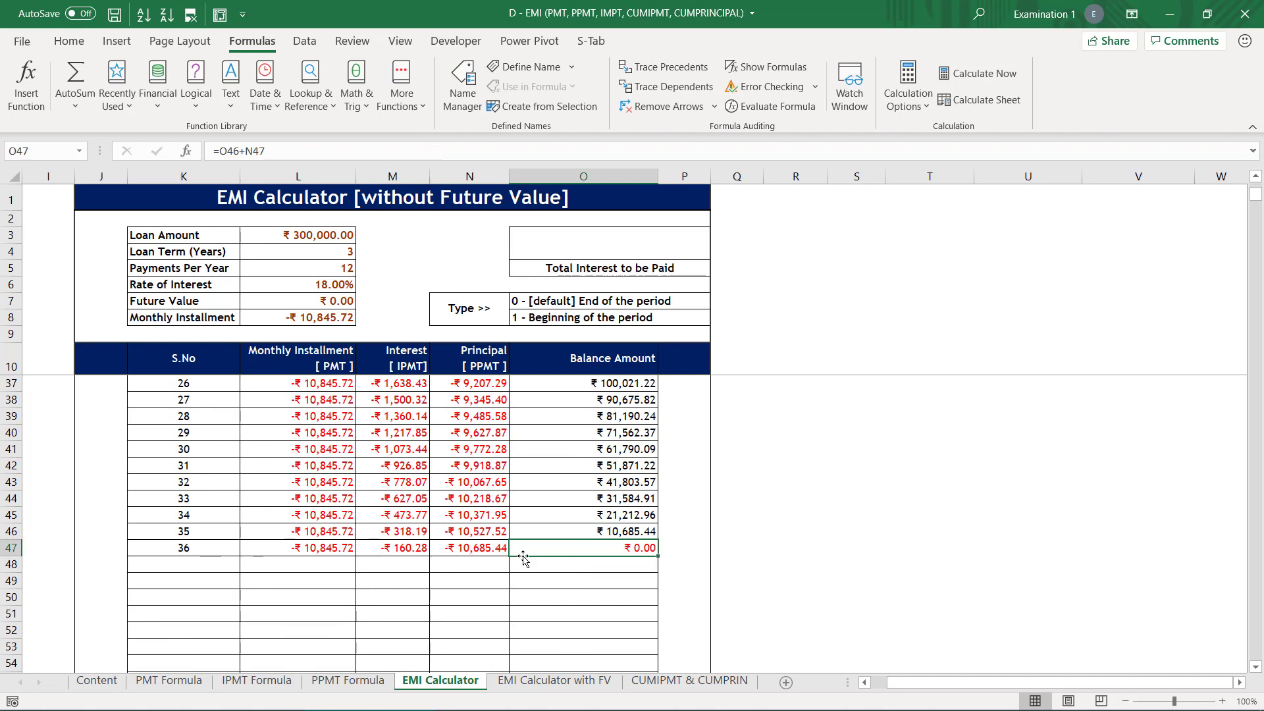
pyautogui.scroll(9, 523, 558)
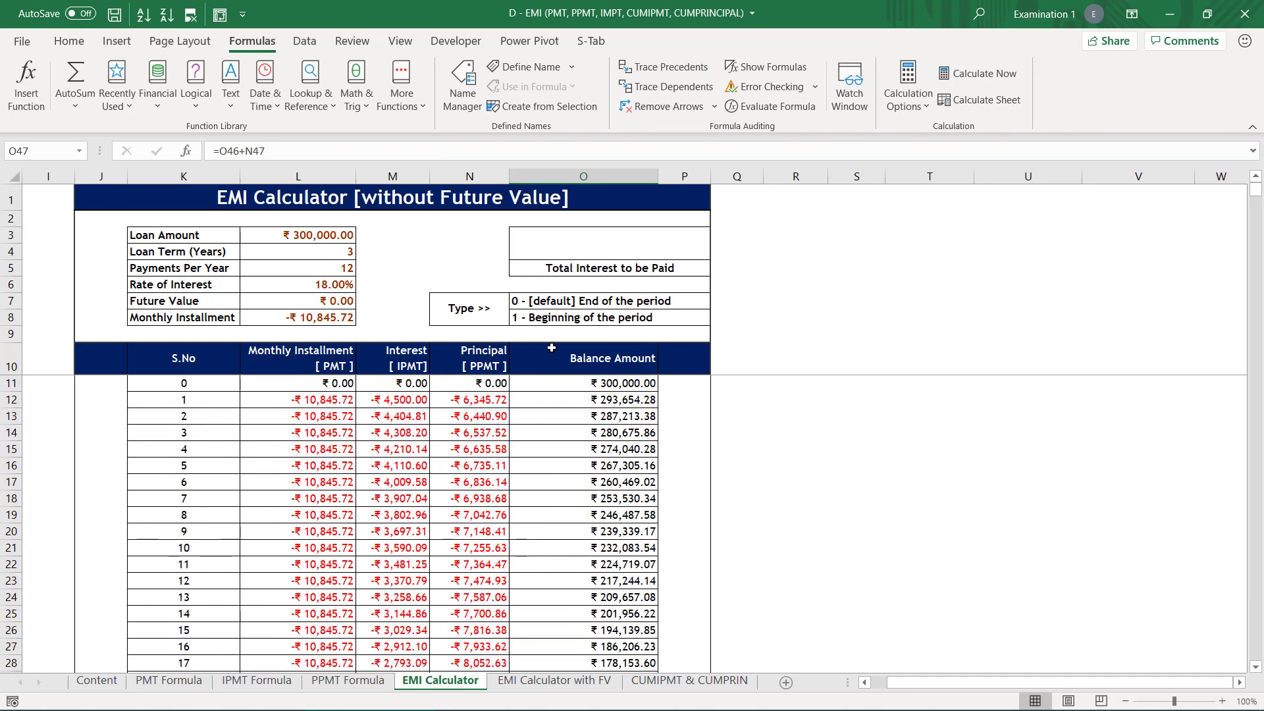
pyautogui.click(593, 247)
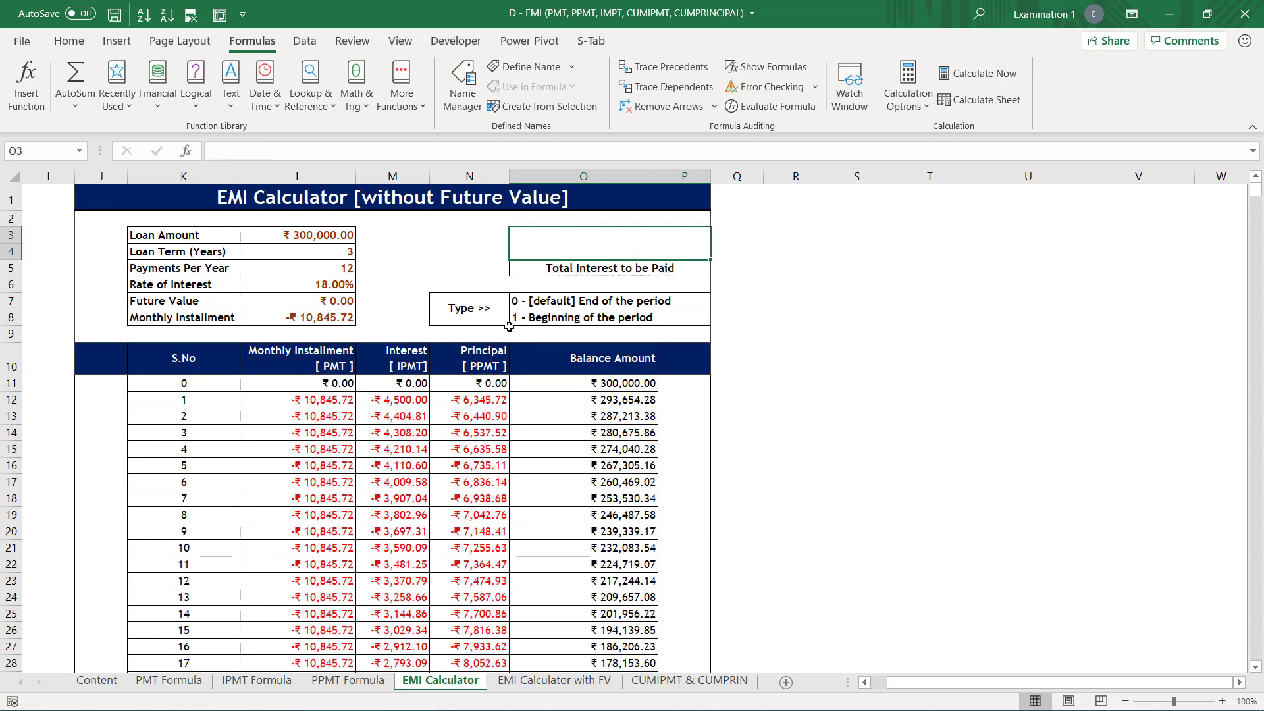
pyautogui.click(397, 389)
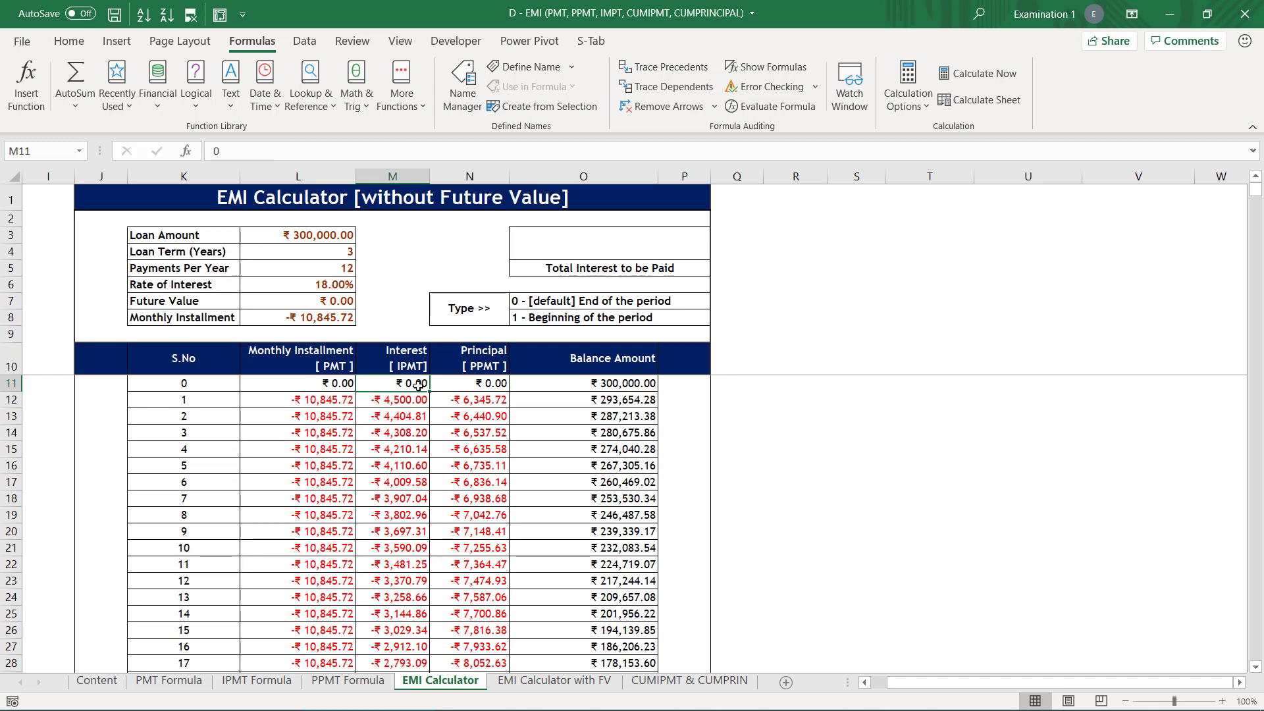
pyautogui.hotkey('ctrl', 'shift', 'Down')
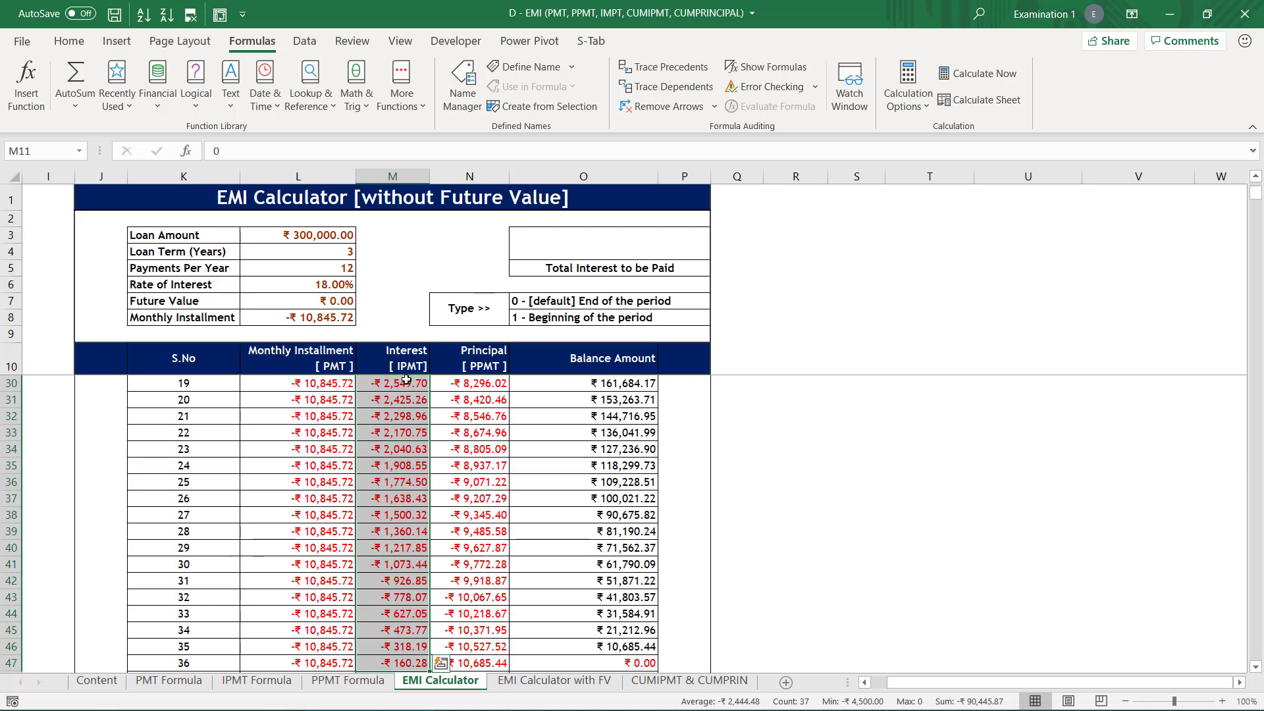
# - Enter =SUM(M:M) in the Total Interest to be Paid cell O3 and check the formula
pyautogui.click(580, 243)
pyautogui.write('=sum')
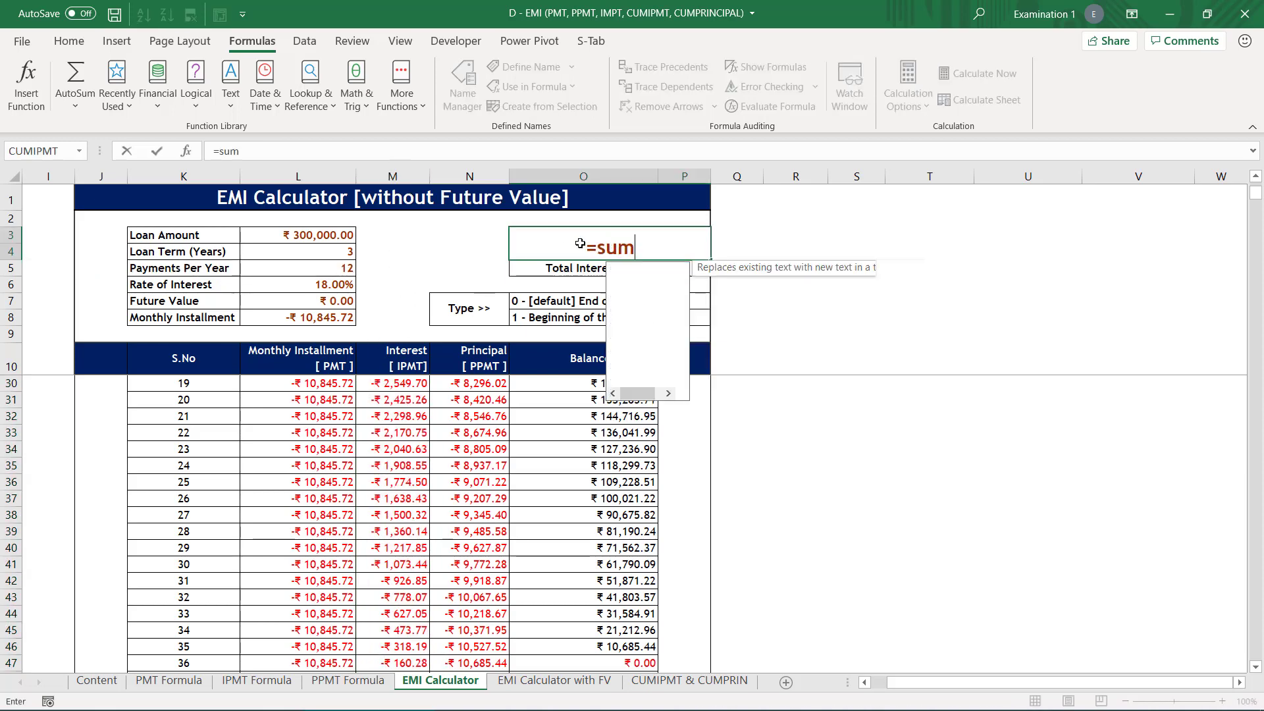
pyautogui.press('Tab')
pyautogui.write('M')
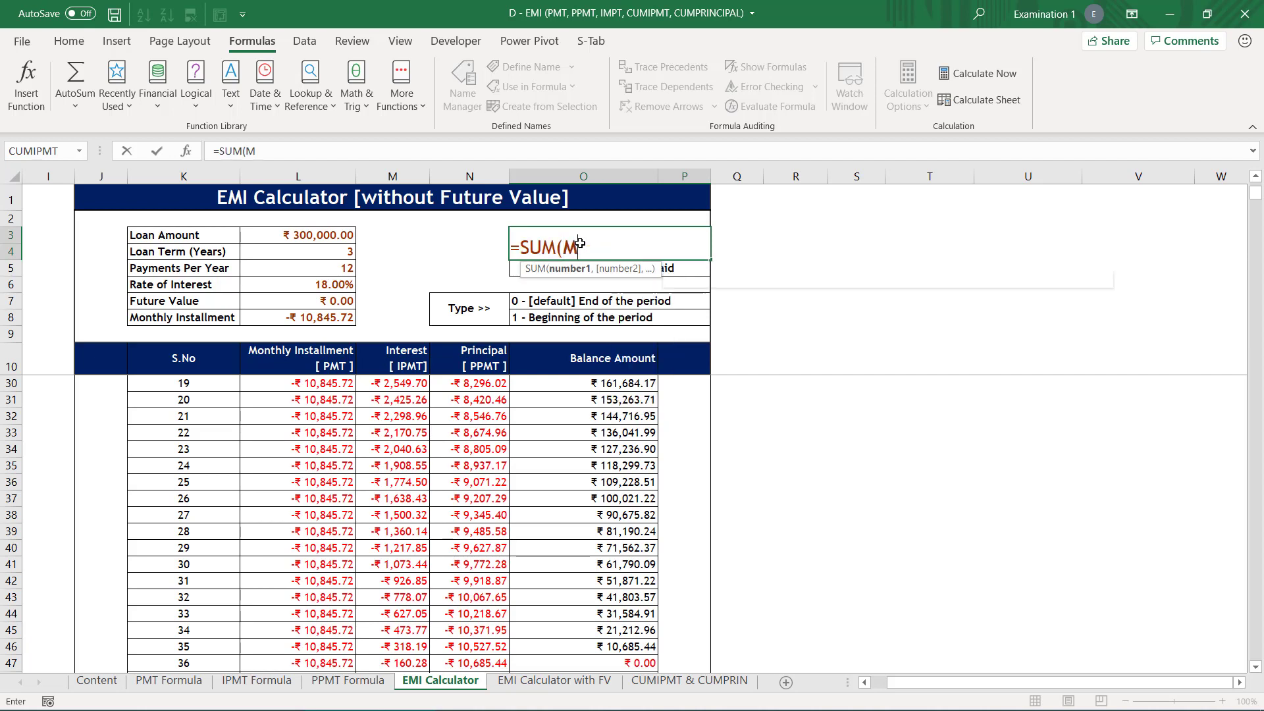
pyautogui.write(':M')
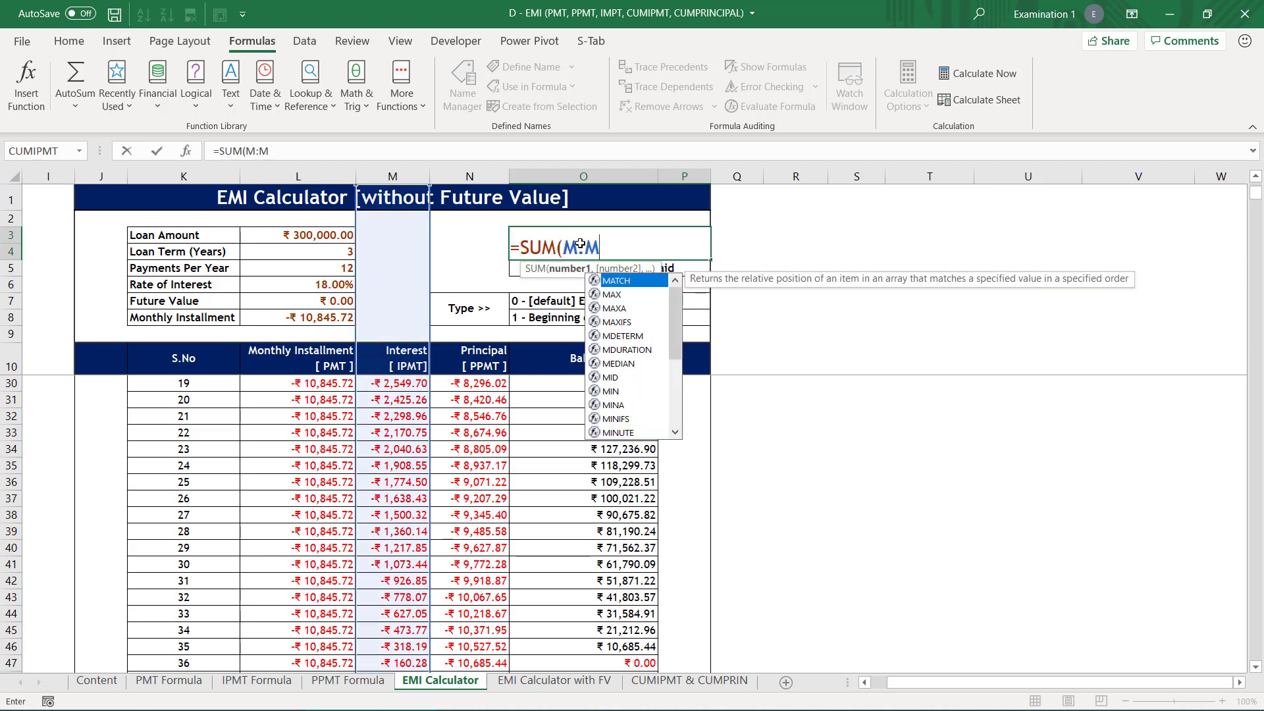
pyautogui.write(')')
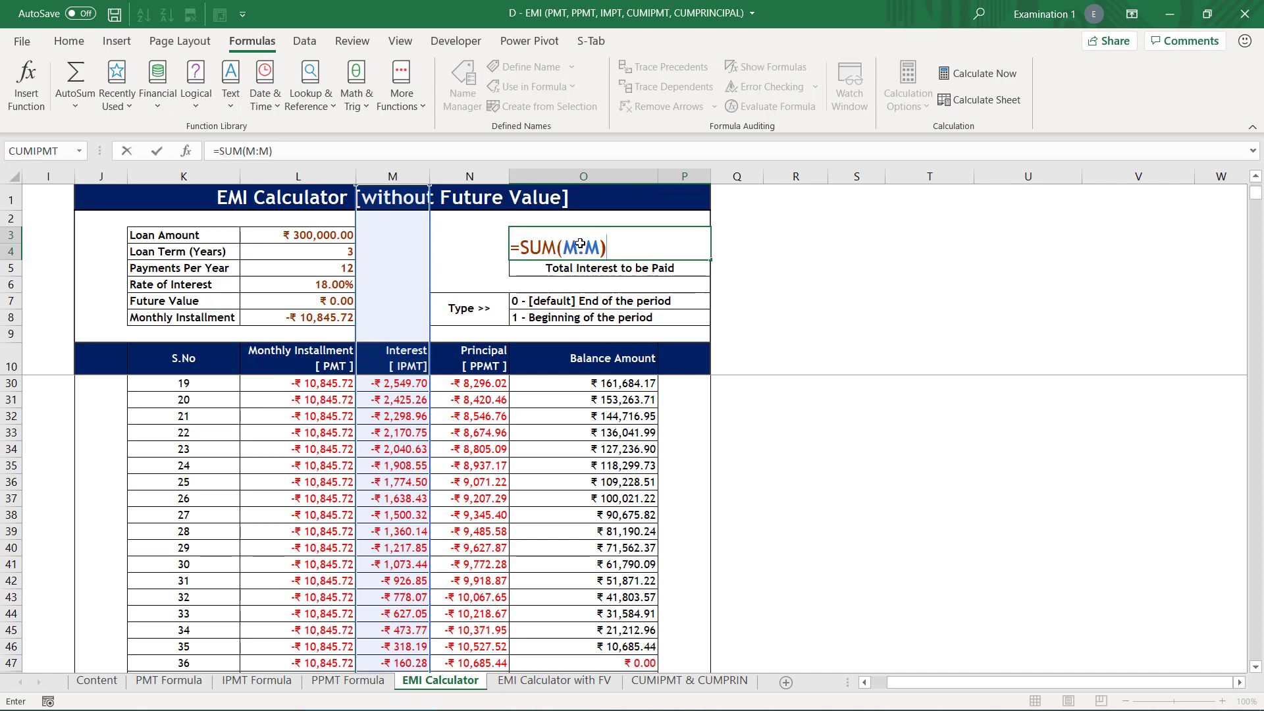
pyautogui.press('Return')
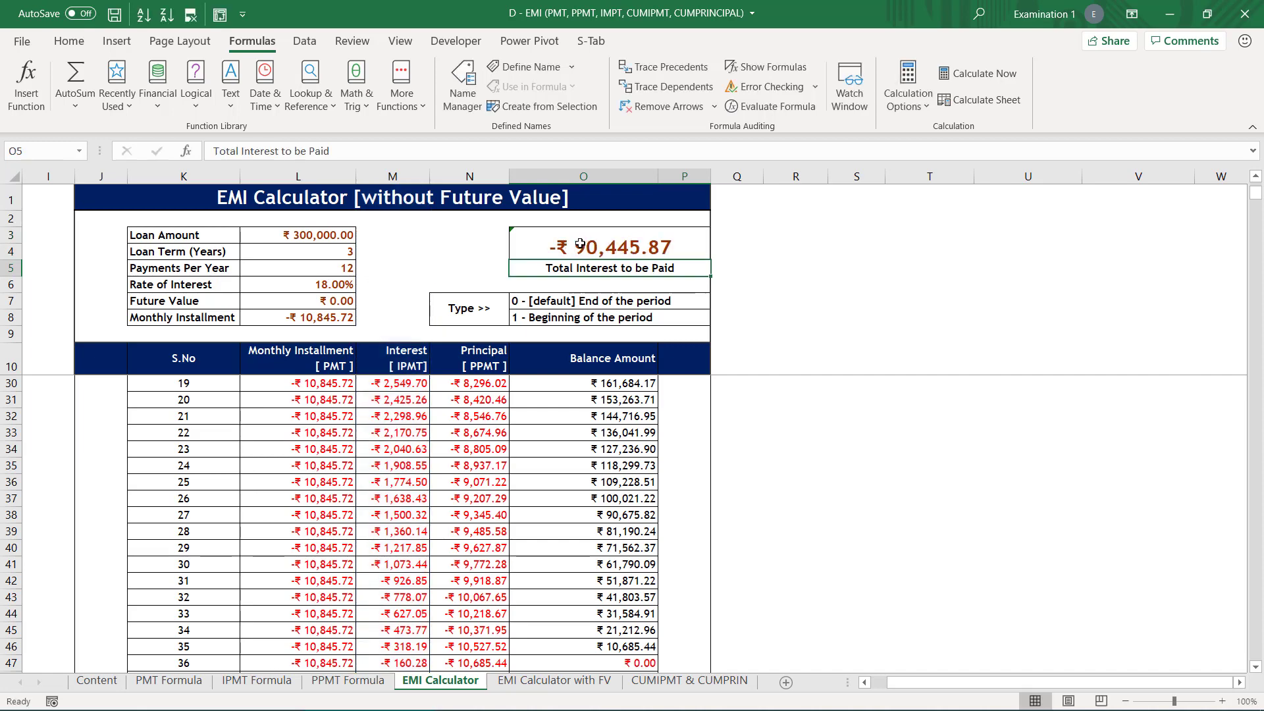
pyautogui.click(579, 244)
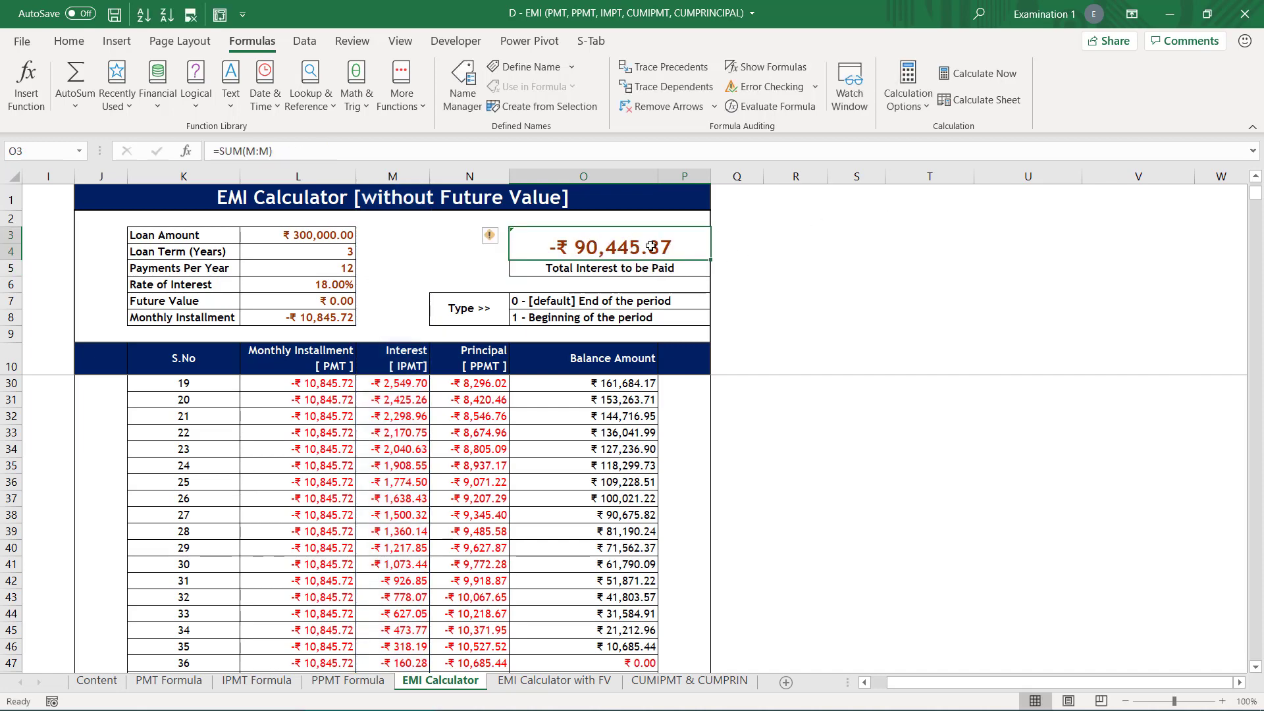
# - Check the sum of the Monthly Installment values in column L from period 0 to 36 against the total interest
pyautogui.scroll(3, 306, 385)
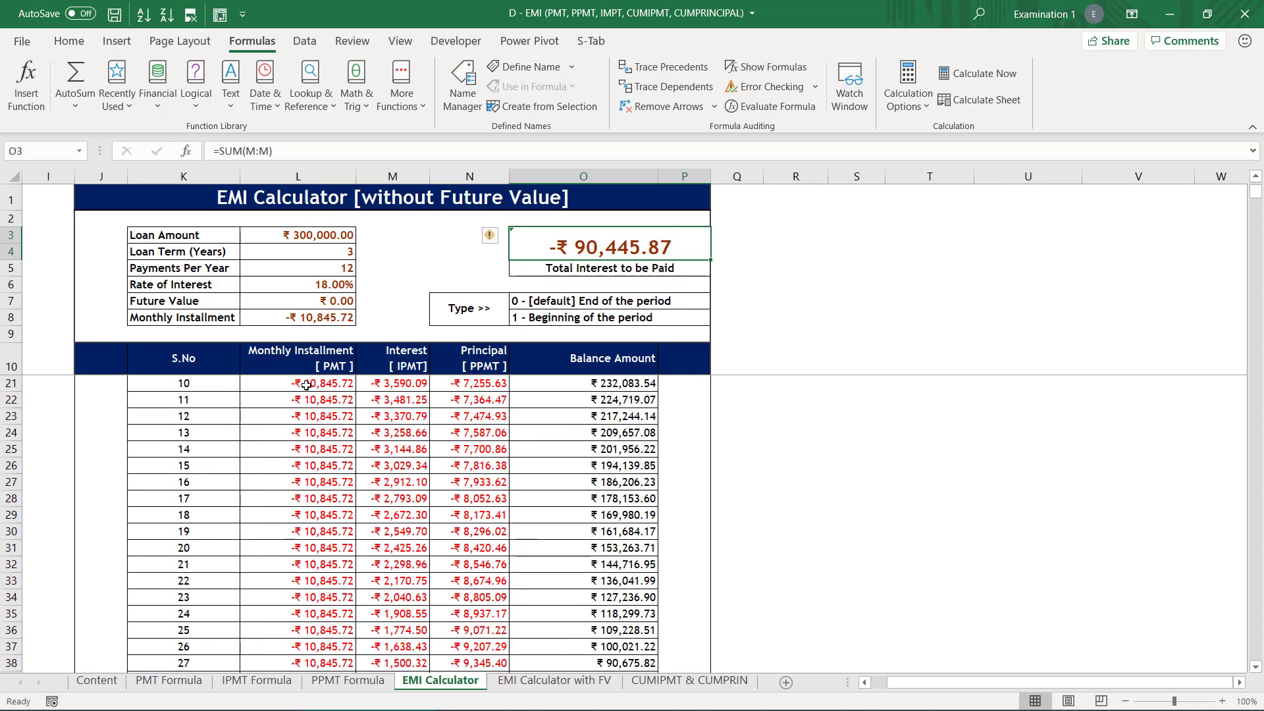
pyautogui.scroll(4, 344, 421)
pyautogui.click(319, 389)
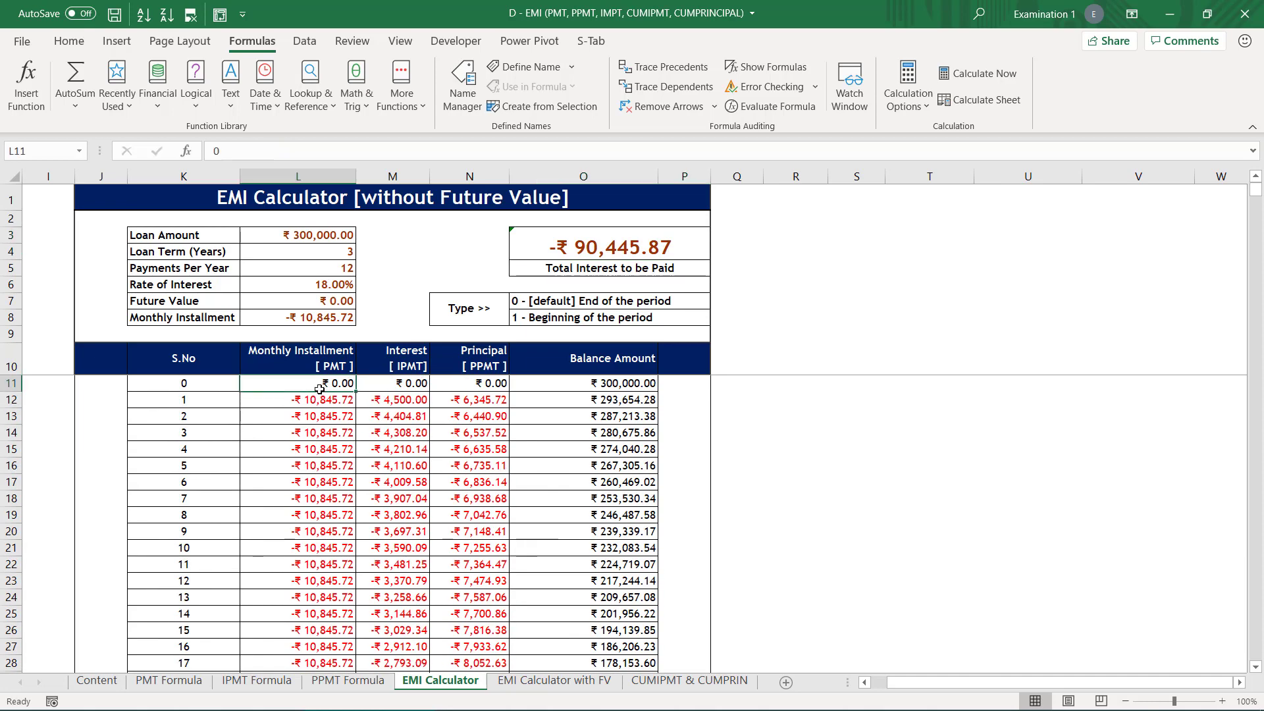
pyautogui.hotkey('ctrl', 'shift', 'Down')
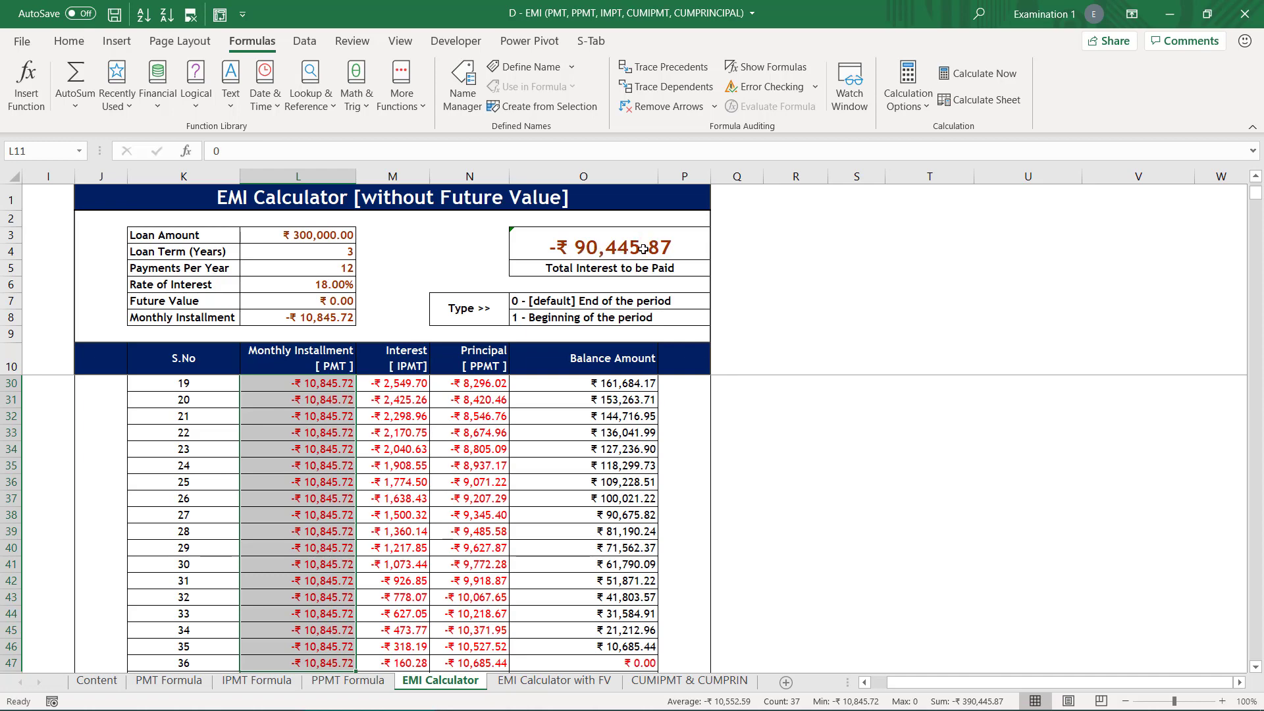
pyautogui.click(799, 310)
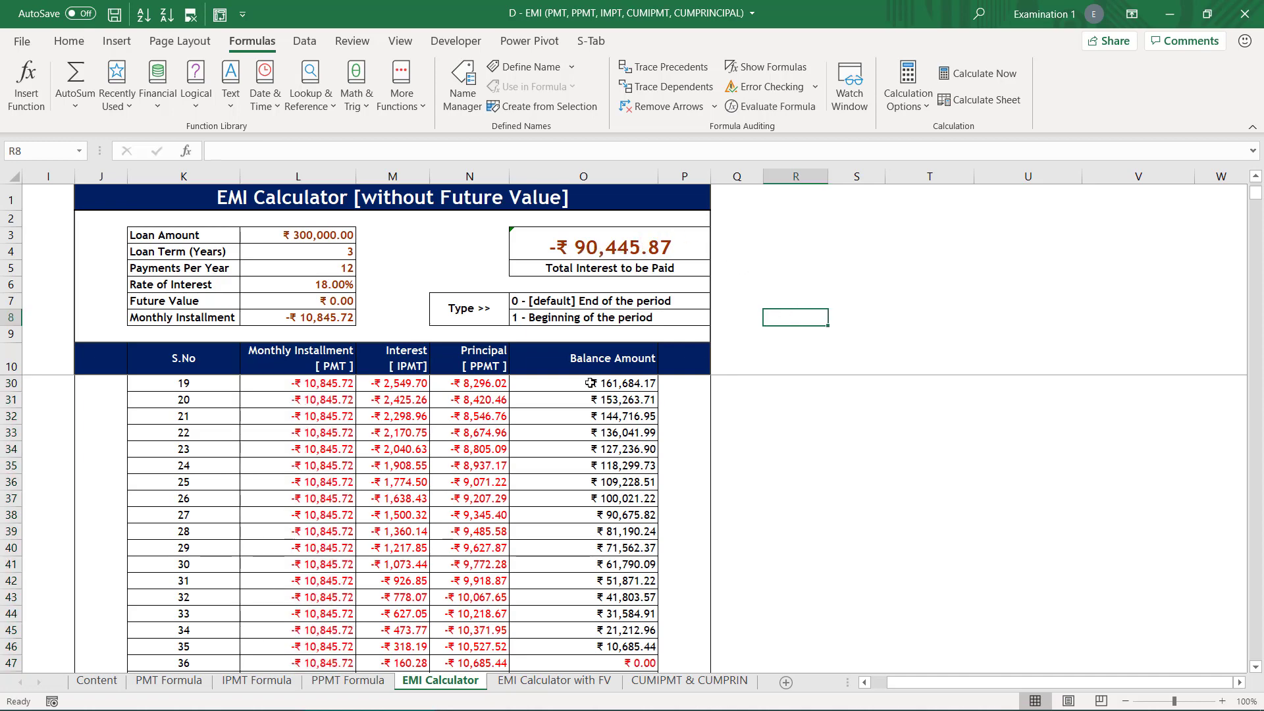
pyautogui.scroll(7, 799, 310)
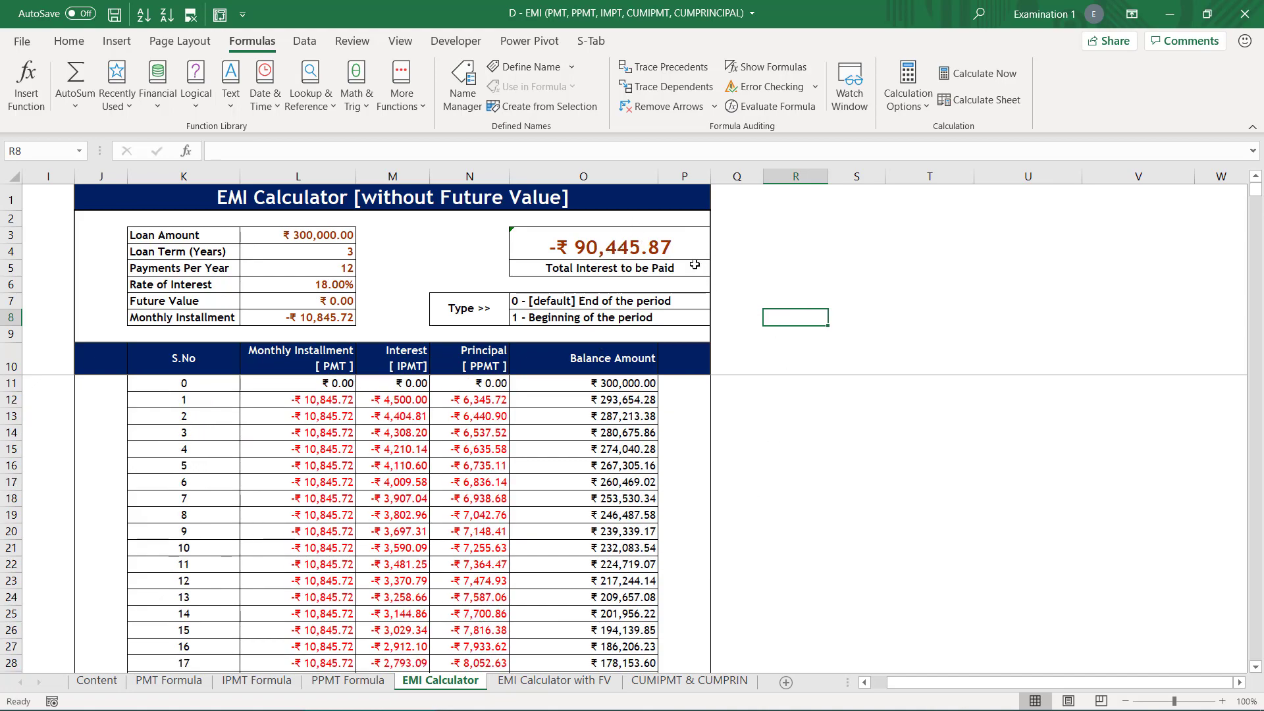
# - Switch to the EMI Calculator with FV sheet and clear the Monthly Installment in L8
pyautogui.click(524, 680)
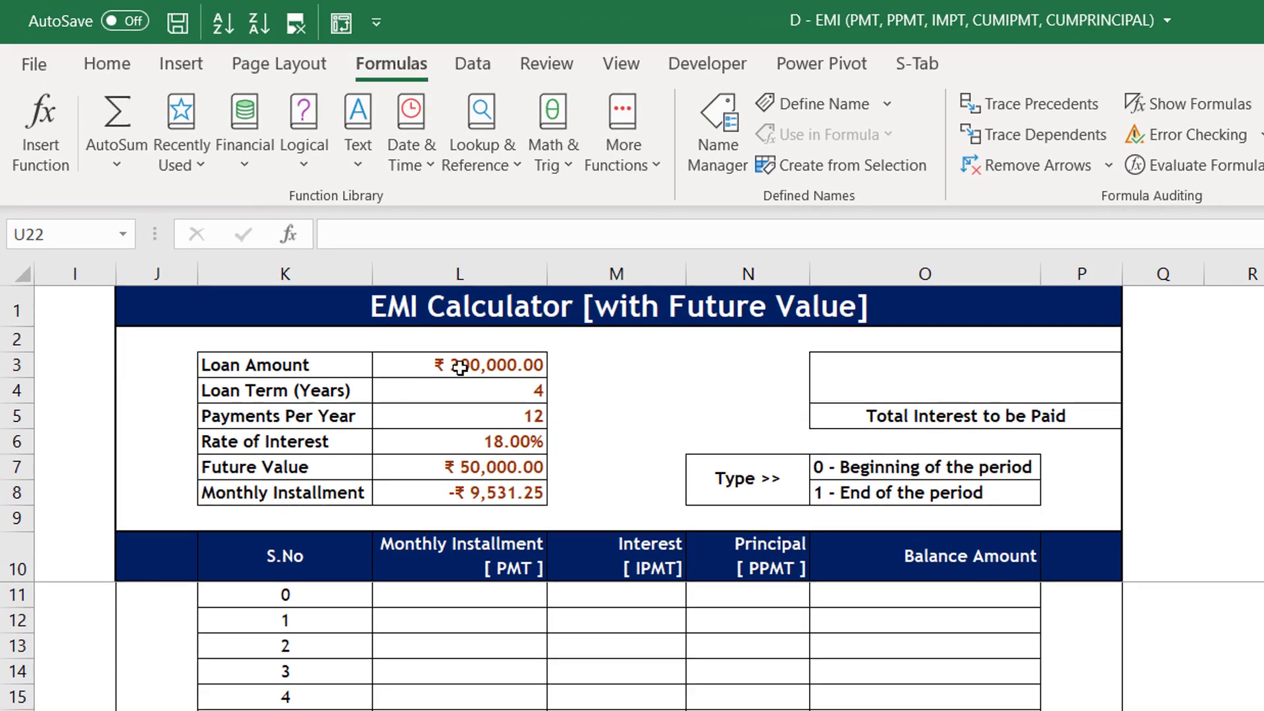
pyautogui.click(298, 240)
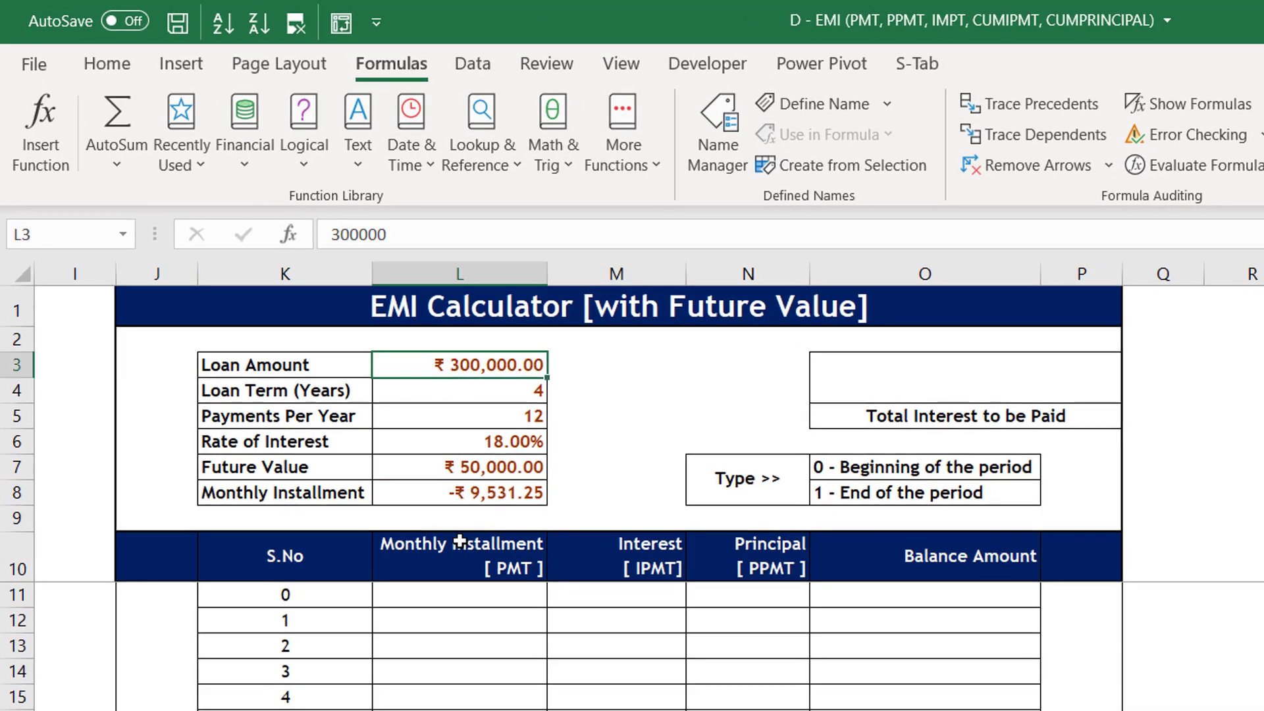
pyautogui.click(471, 488)
pyautogui.press('Delete')
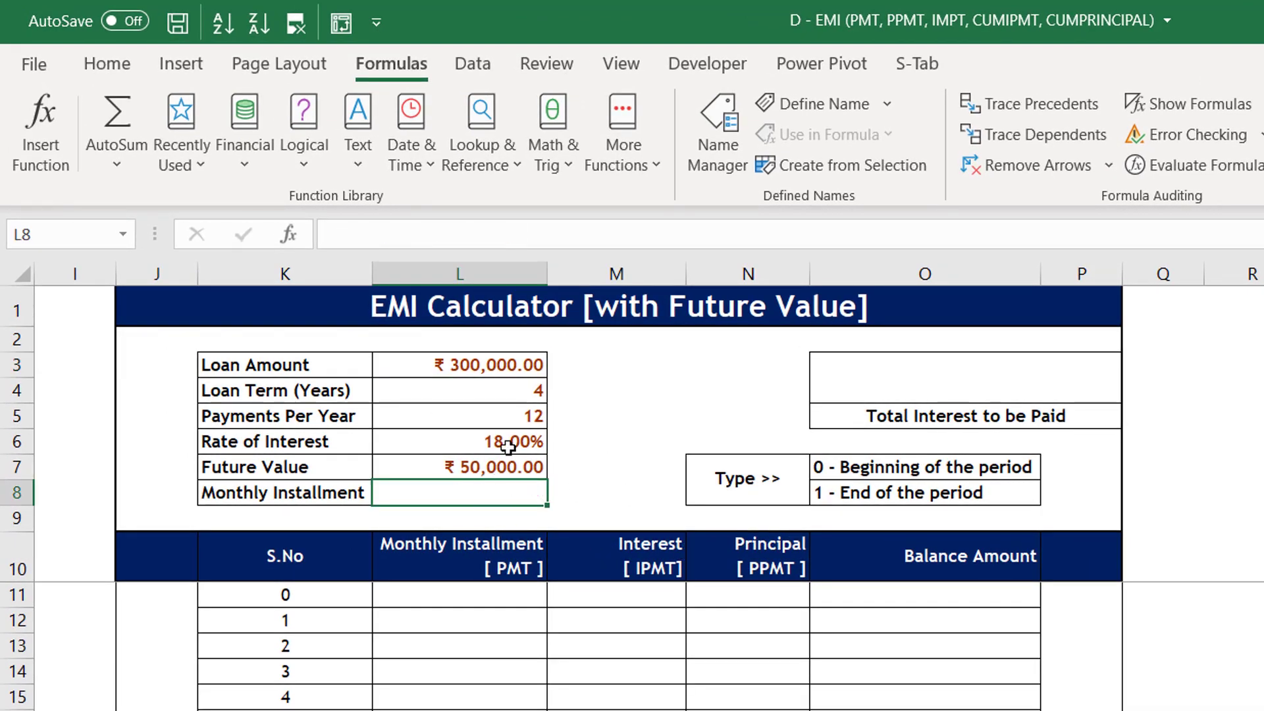
# - Compare the Loan Amount in L3 with the Future Value in L7, and set the Future Value to -50000
pyautogui.click(490, 363)
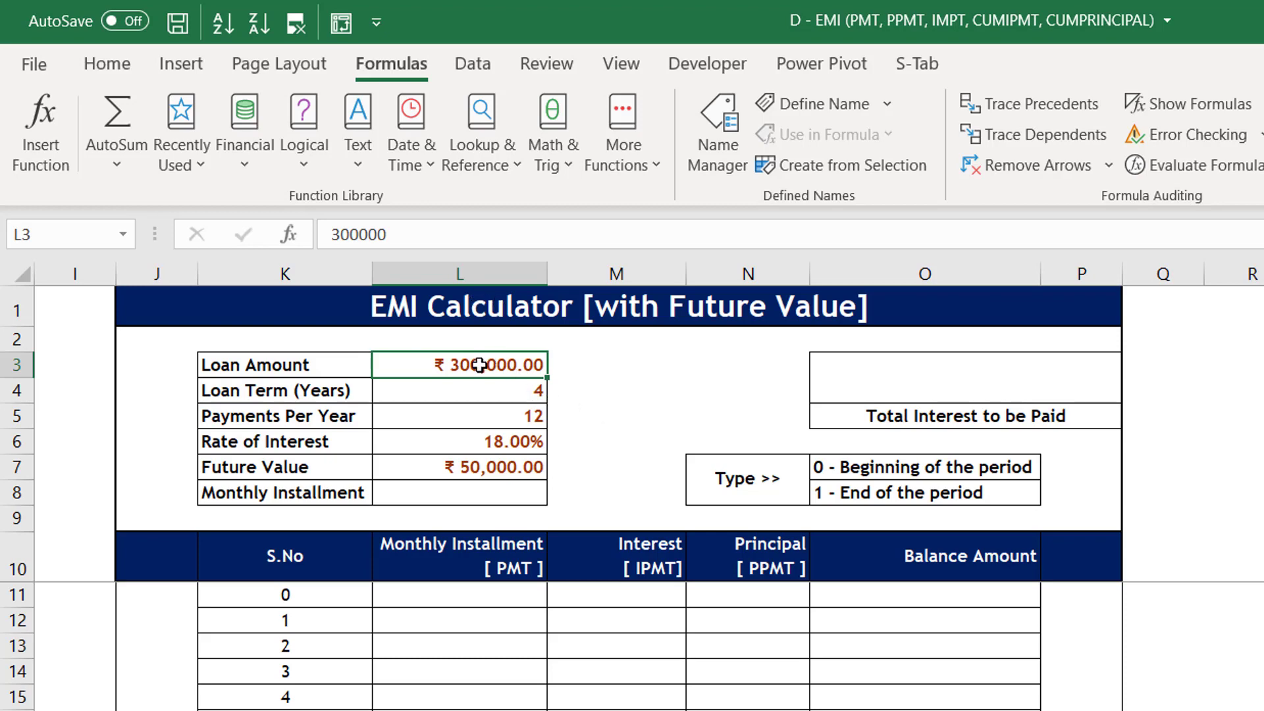
pyautogui.click(408, 466)
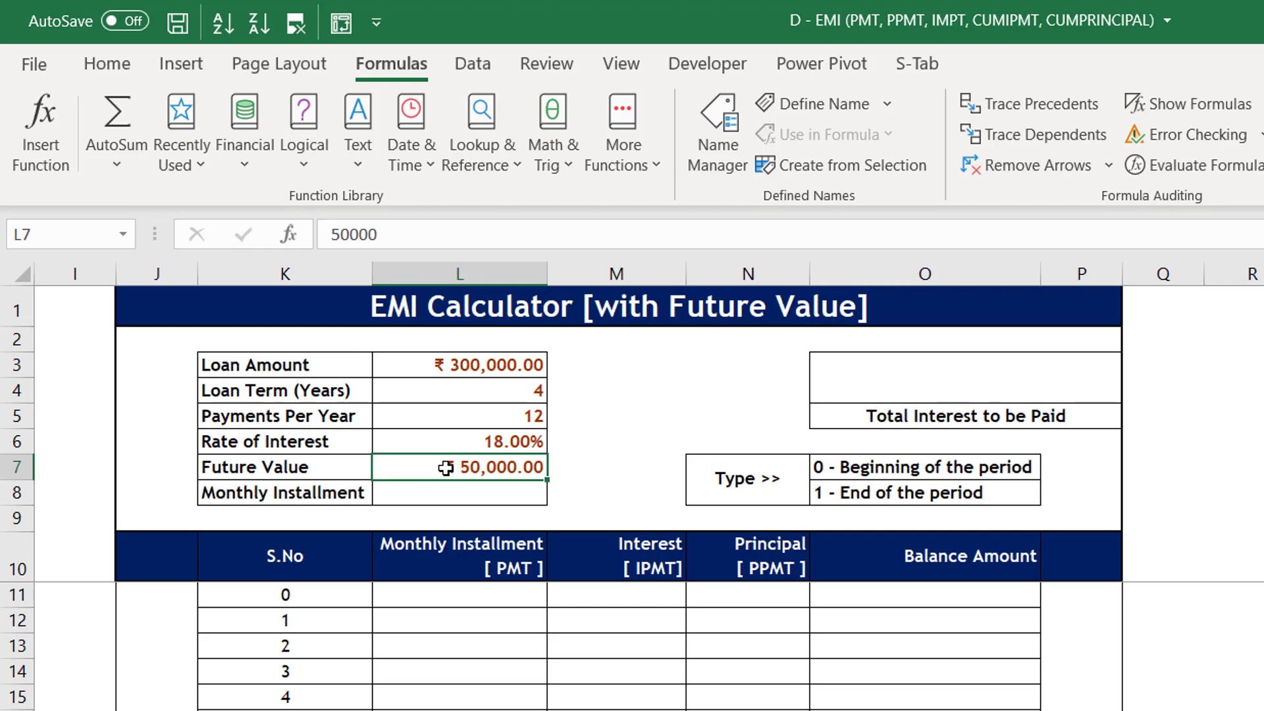
pyautogui.click(423, 367)
pyautogui.click(433, 466)
pyautogui.doubleClick(430, 468)
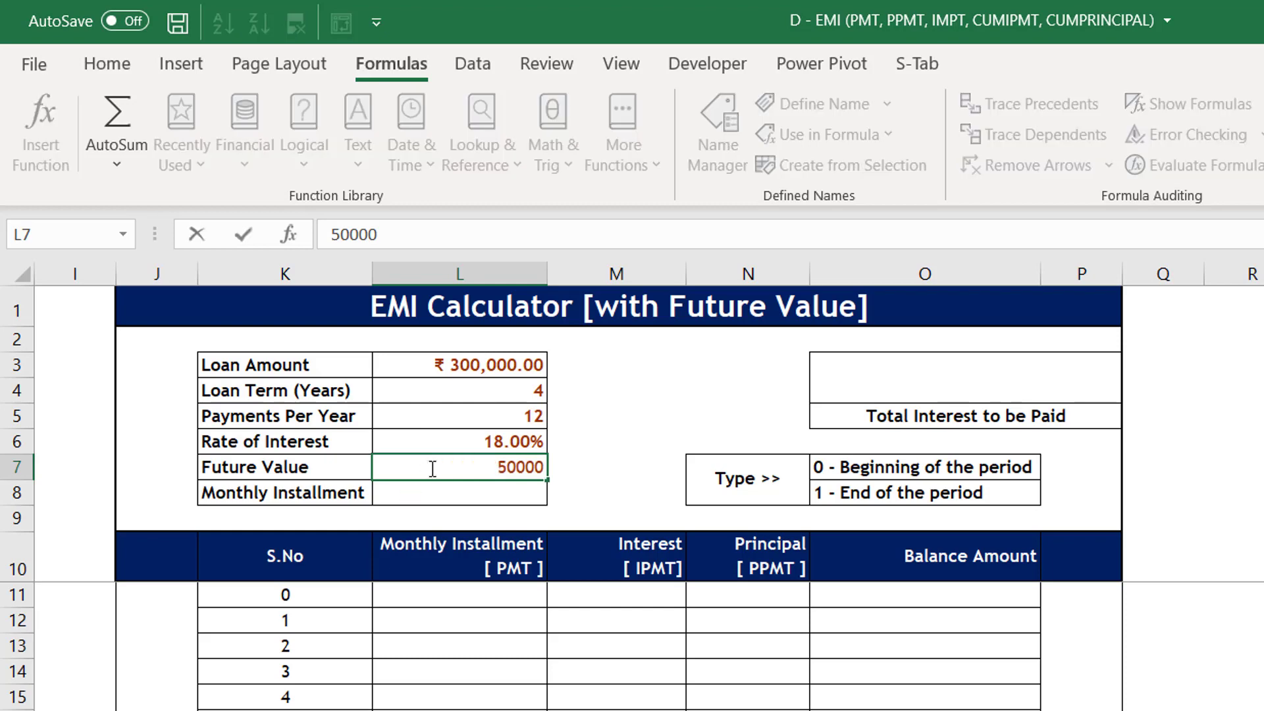
pyautogui.write('-')
pyautogui.press('Return')
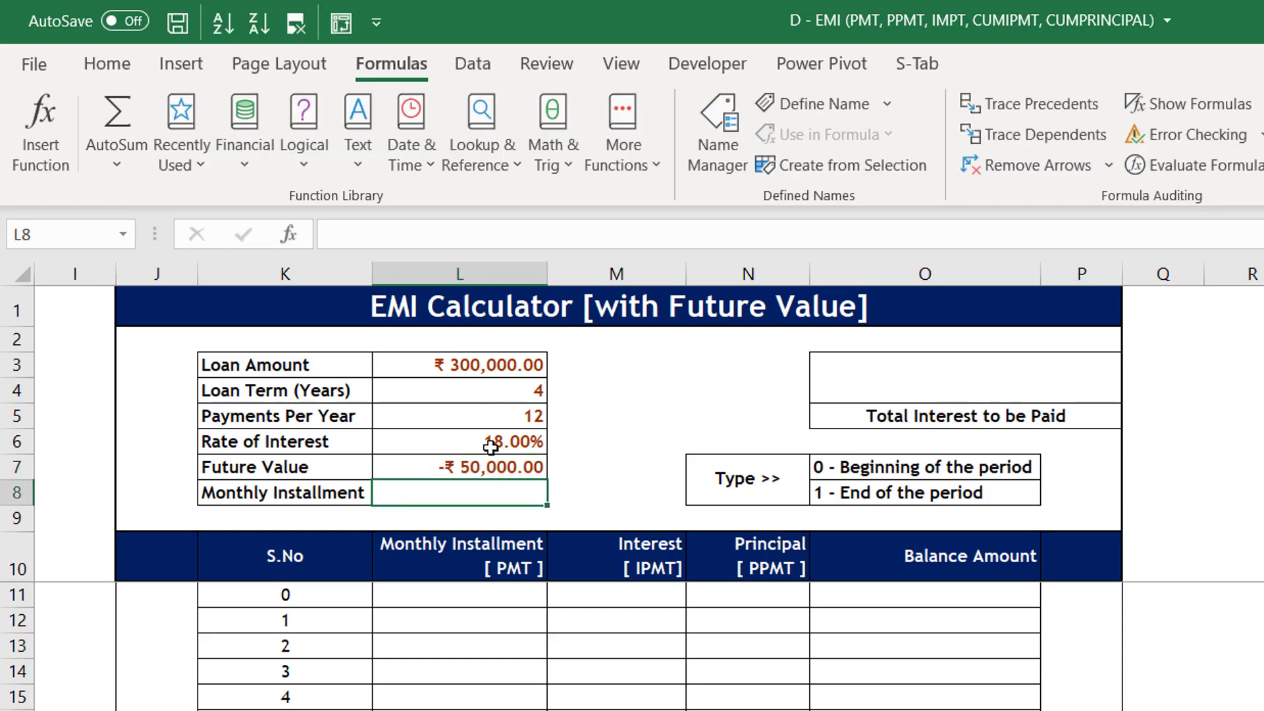
# - Review the Loan Amount, Loan Term and Payments Per Year inputs, and set the Future Value in L7 back to 50000
pyautogui.click(484, 359)
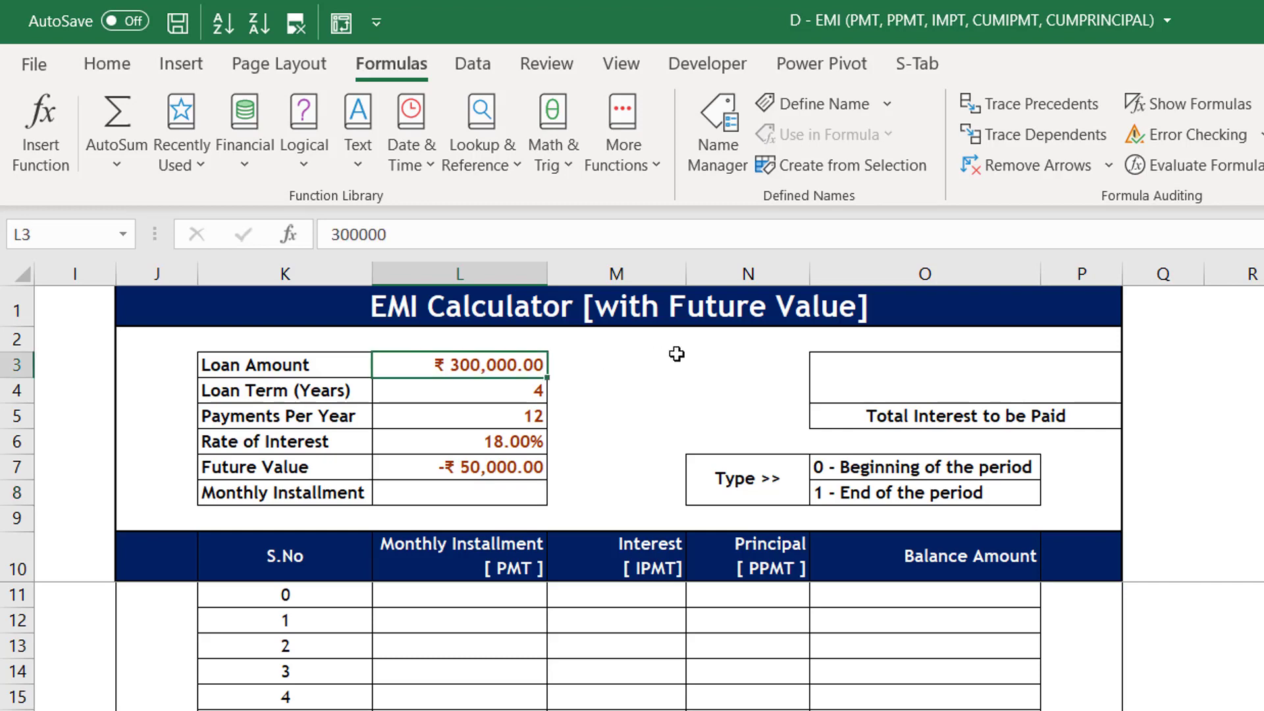
pyautogui.click(497, 395)
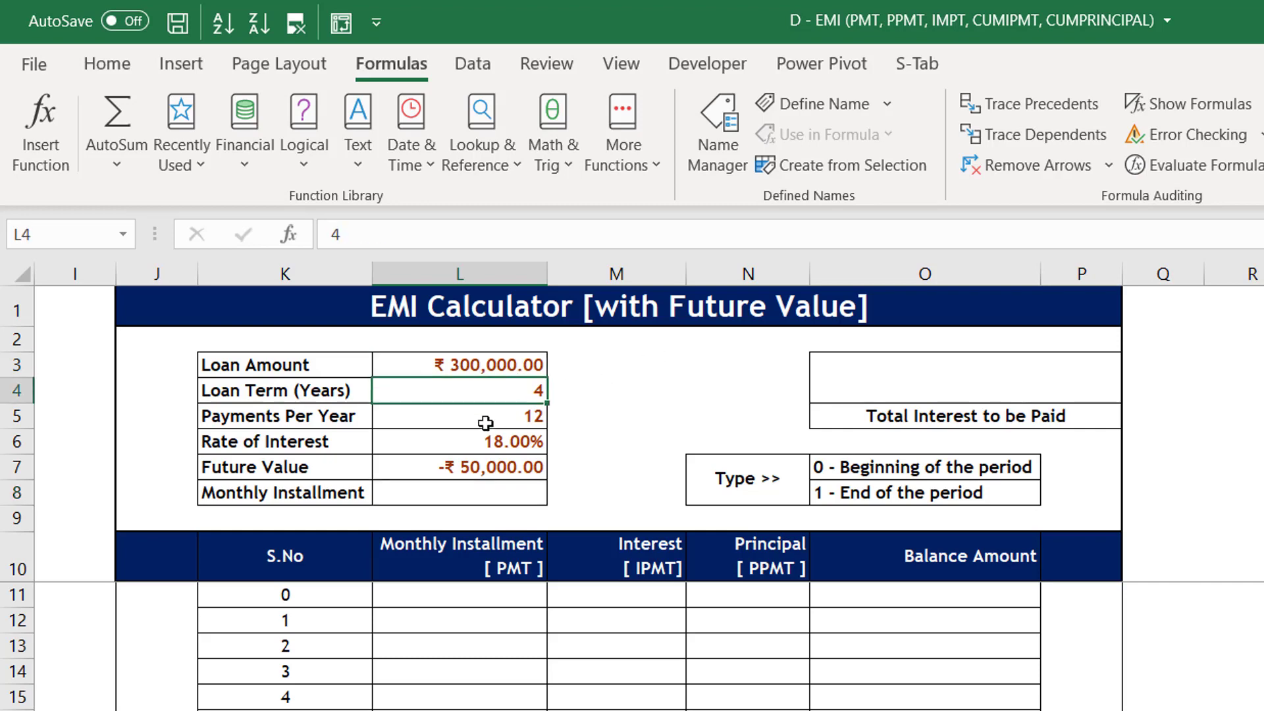
pyautogui.click(487, 417)
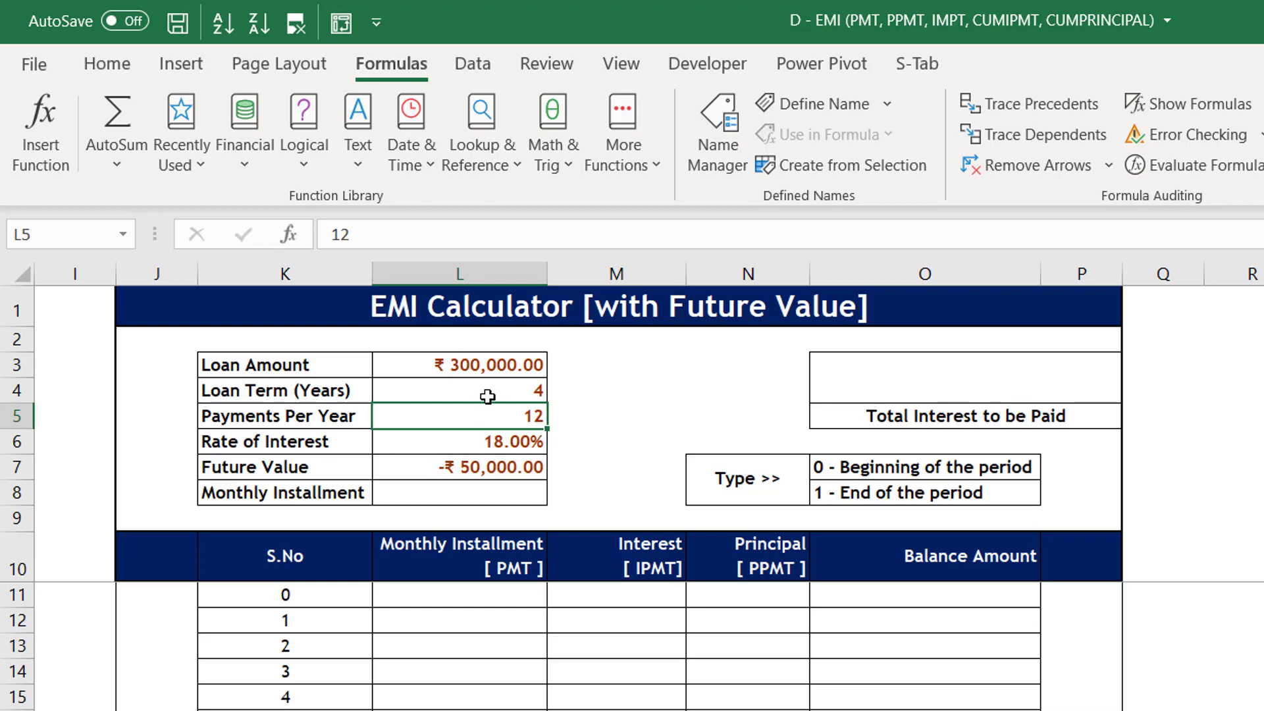
pyautogui.click(435, 467)
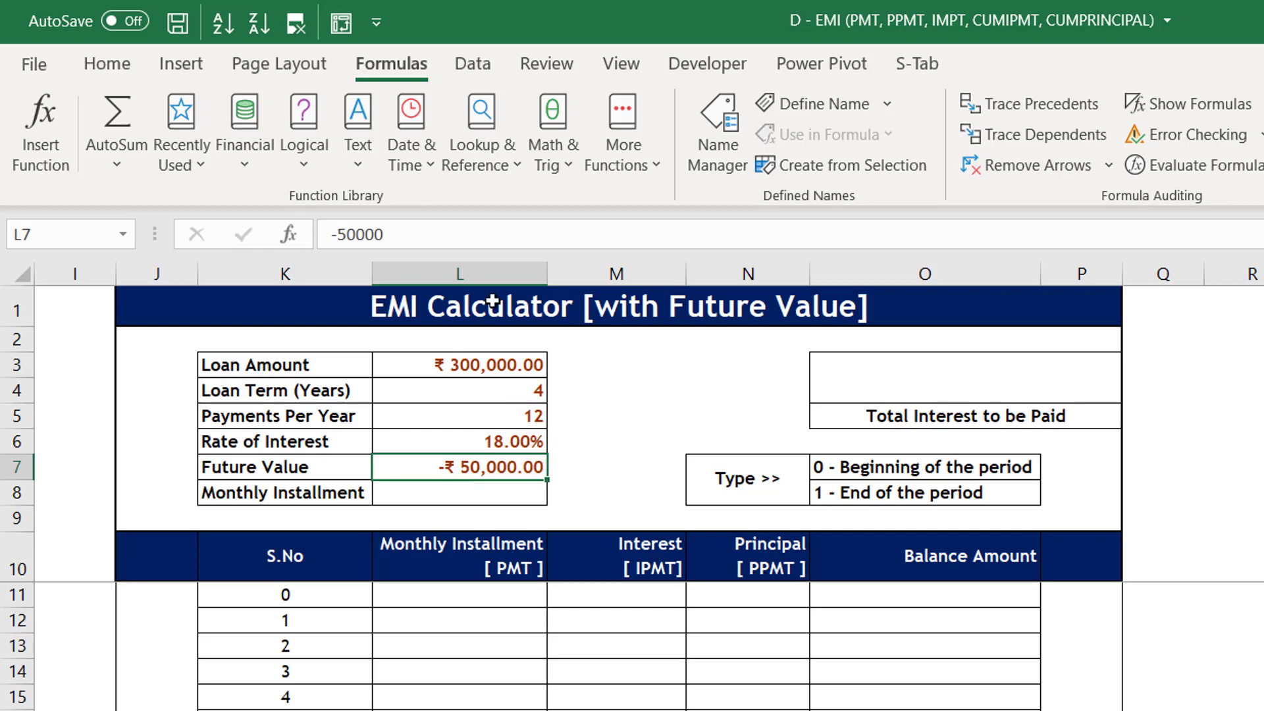
pyautogui.click(337, 234)
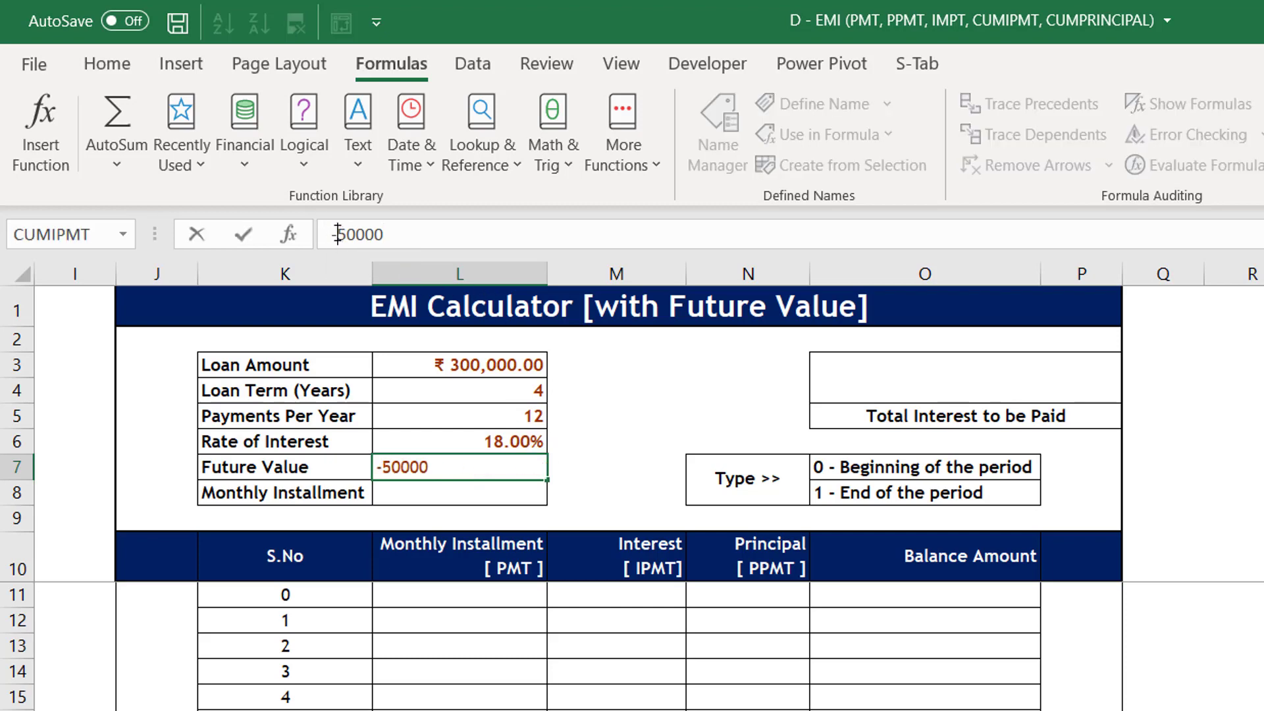
pyautogui.press('Delete')
pyautogui.click(457, 491)
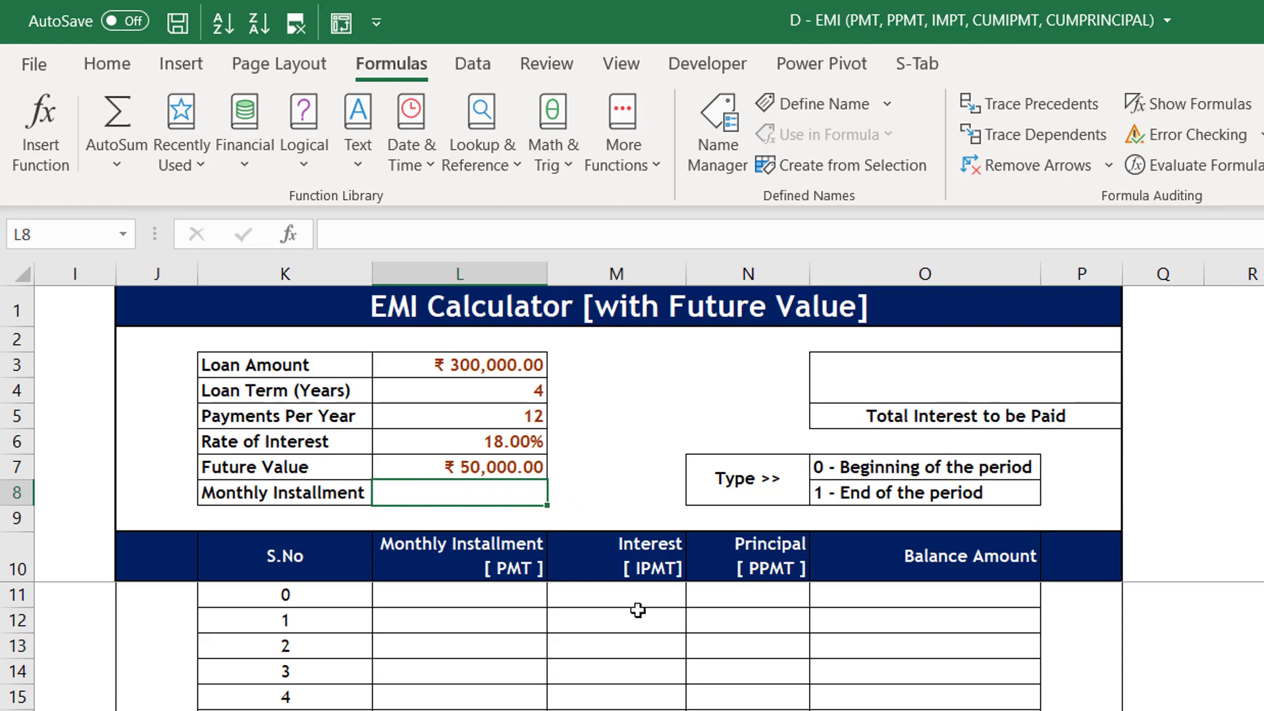
pyautogui.write('=mpt')
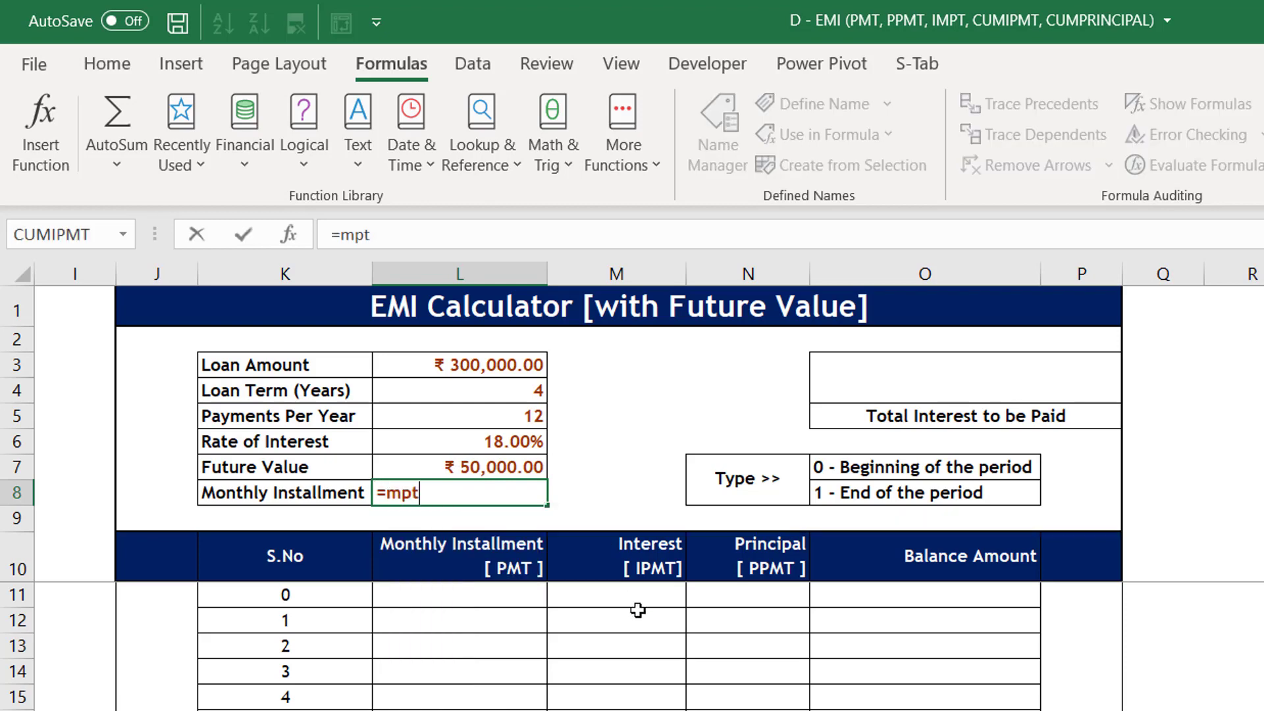
pyautogui.press('Tab')
pyautogui.press('Escape')
pyautogui.press('Left')
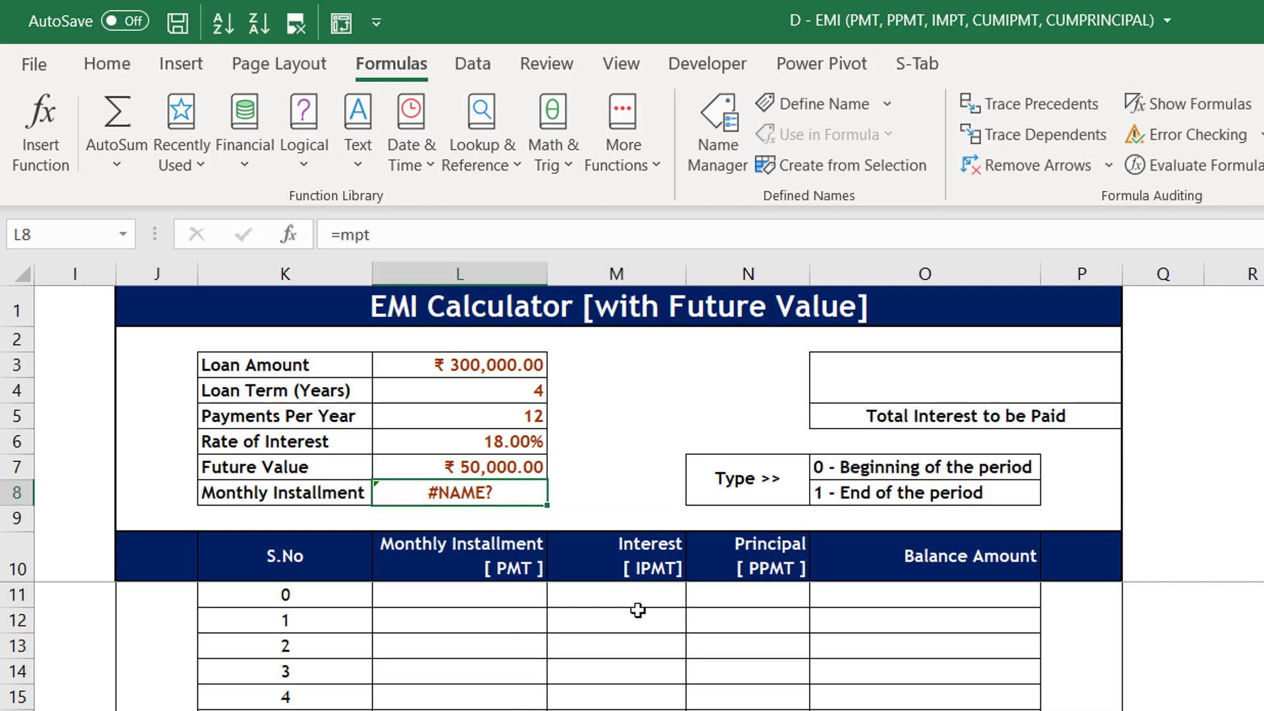
# - Start a PMT formula in the Monthly Installment cell L8 with $L$6/$L$5 as the rate
pyautogui.write('=p')
pyautogui.write('mt')
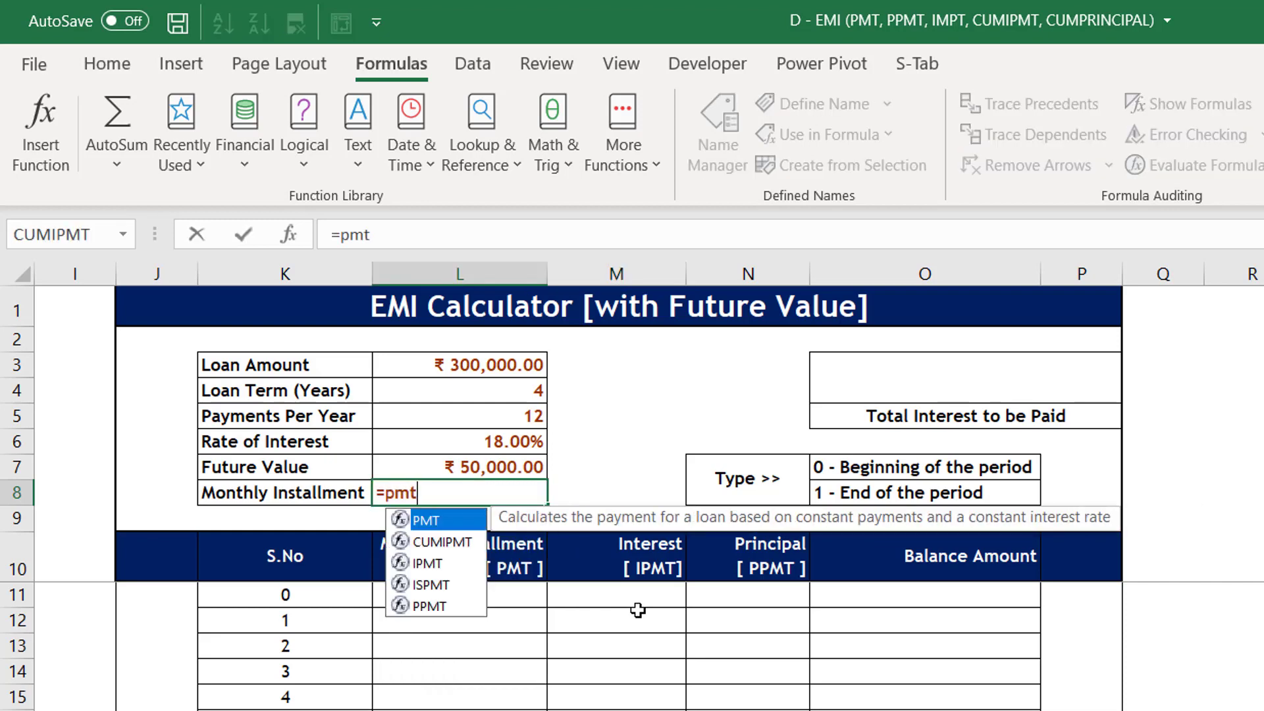
pyautogui.press('Tab')
pyautogui.click(510, 441)
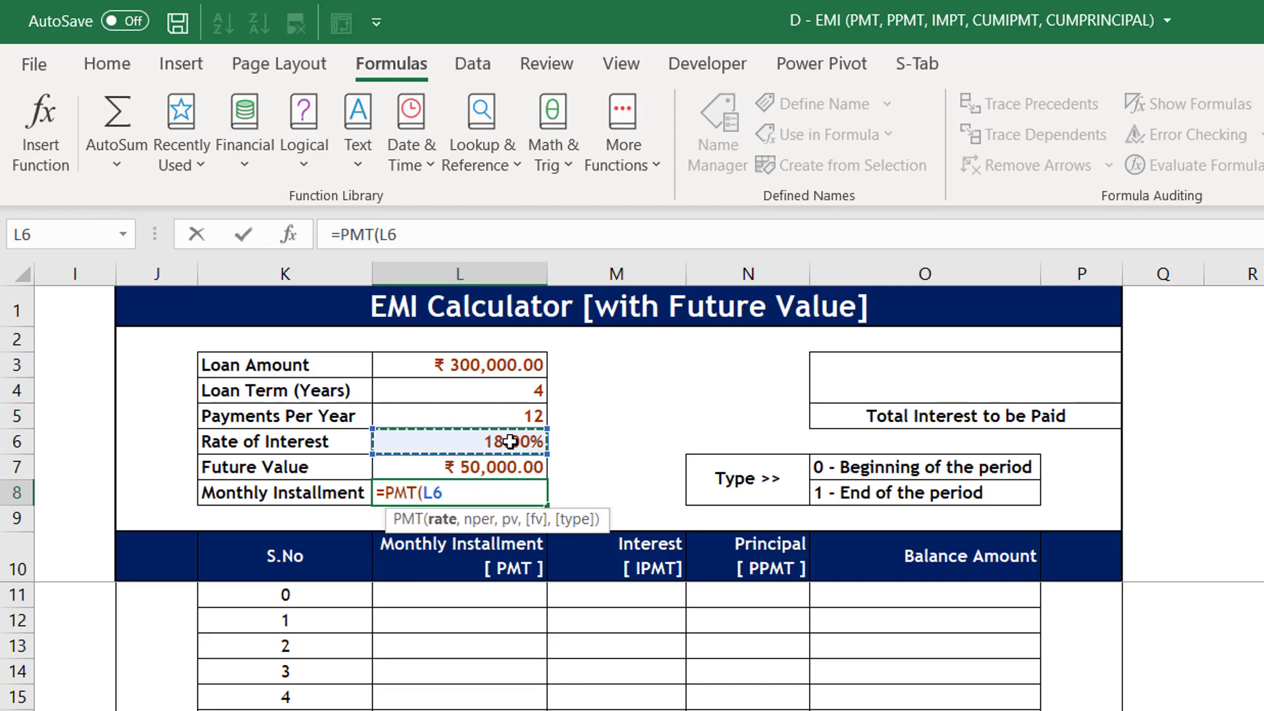
pyautogui.press('F4')
pyautogui.write('/')
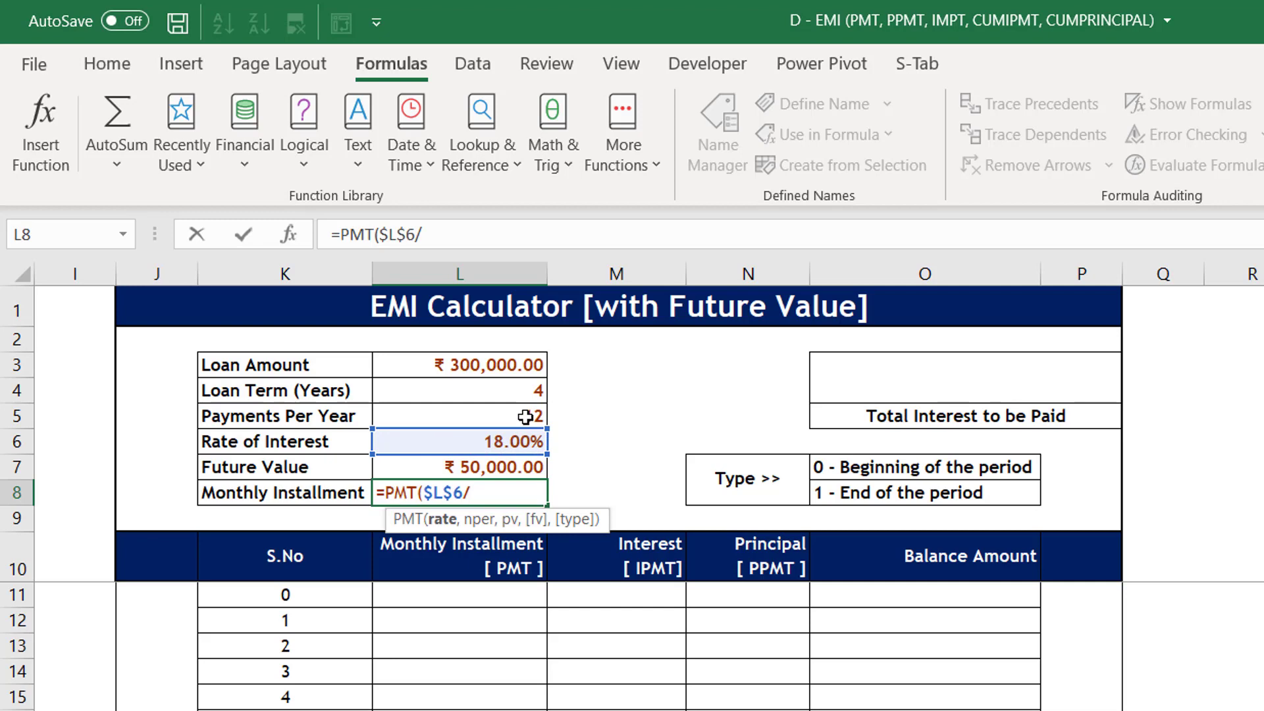
pyautogui.click(525, 417)
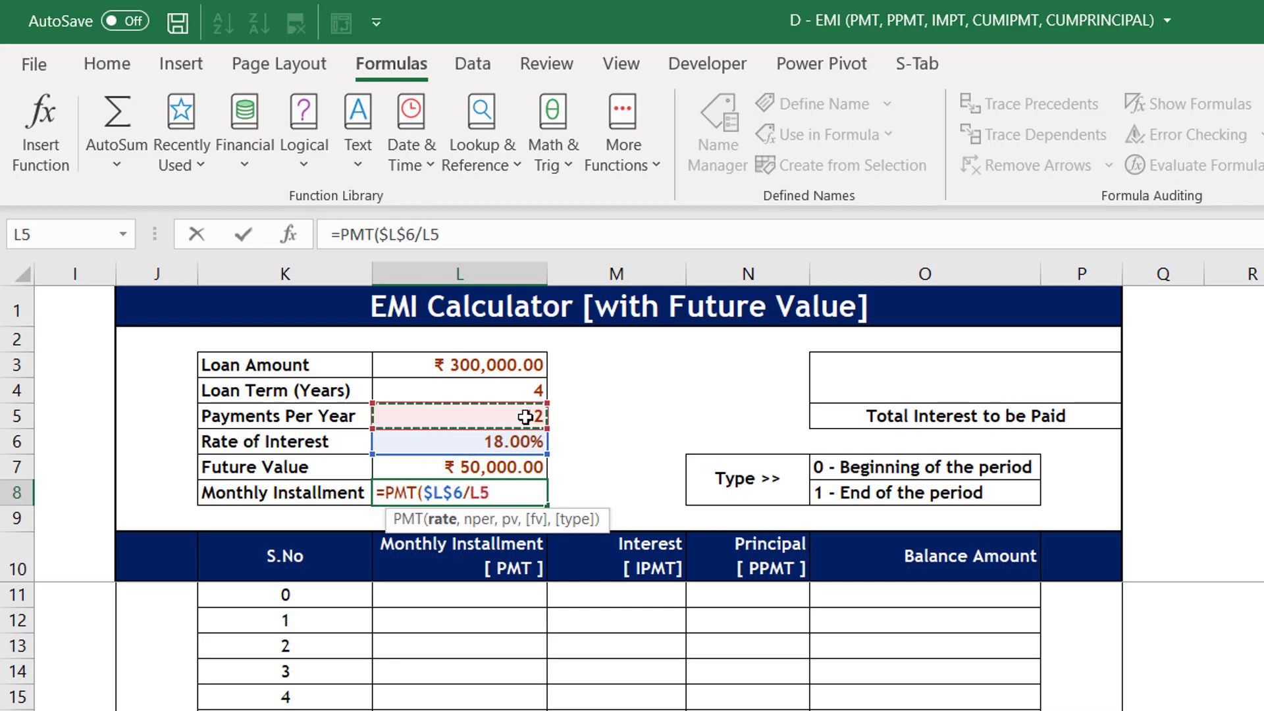
pyautogui.press('F4')
pyautogui.write(',')
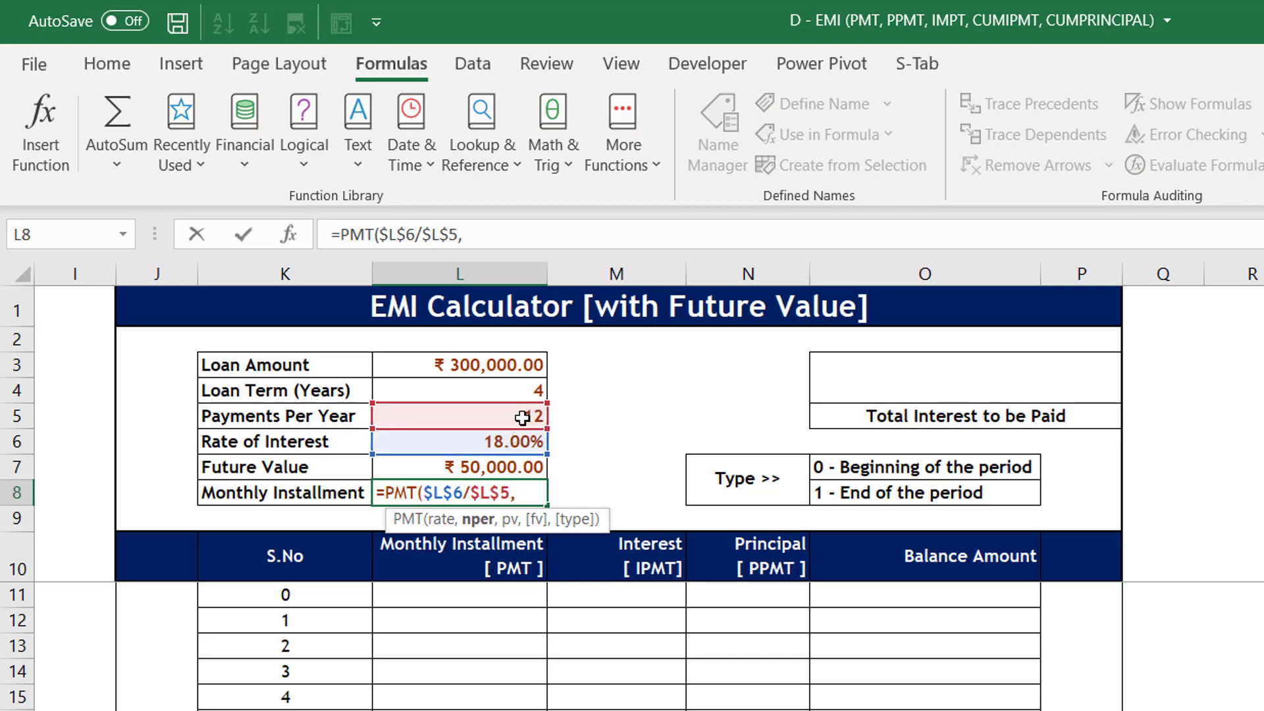
# - Add $L$5*$L$4 as the number of periods in the L8 PMT formula, with both references absolute
pyautogui.click(521, 418)
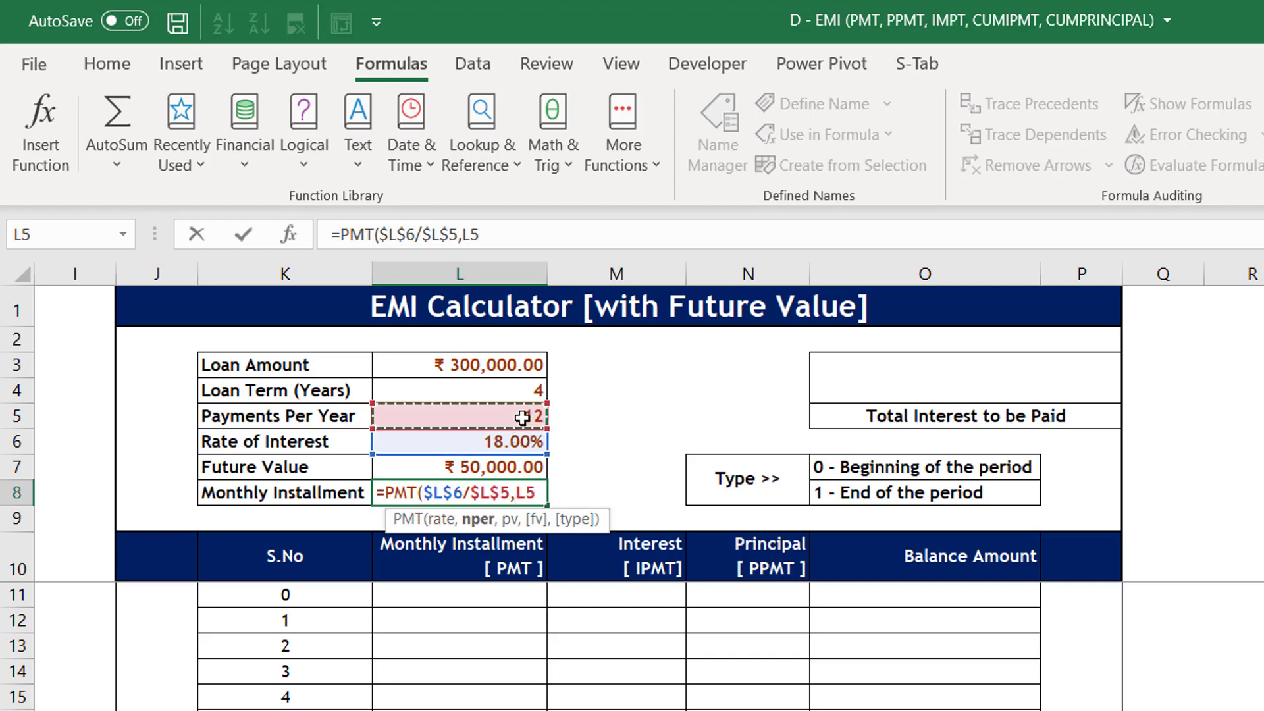
pyautogui.write('*')
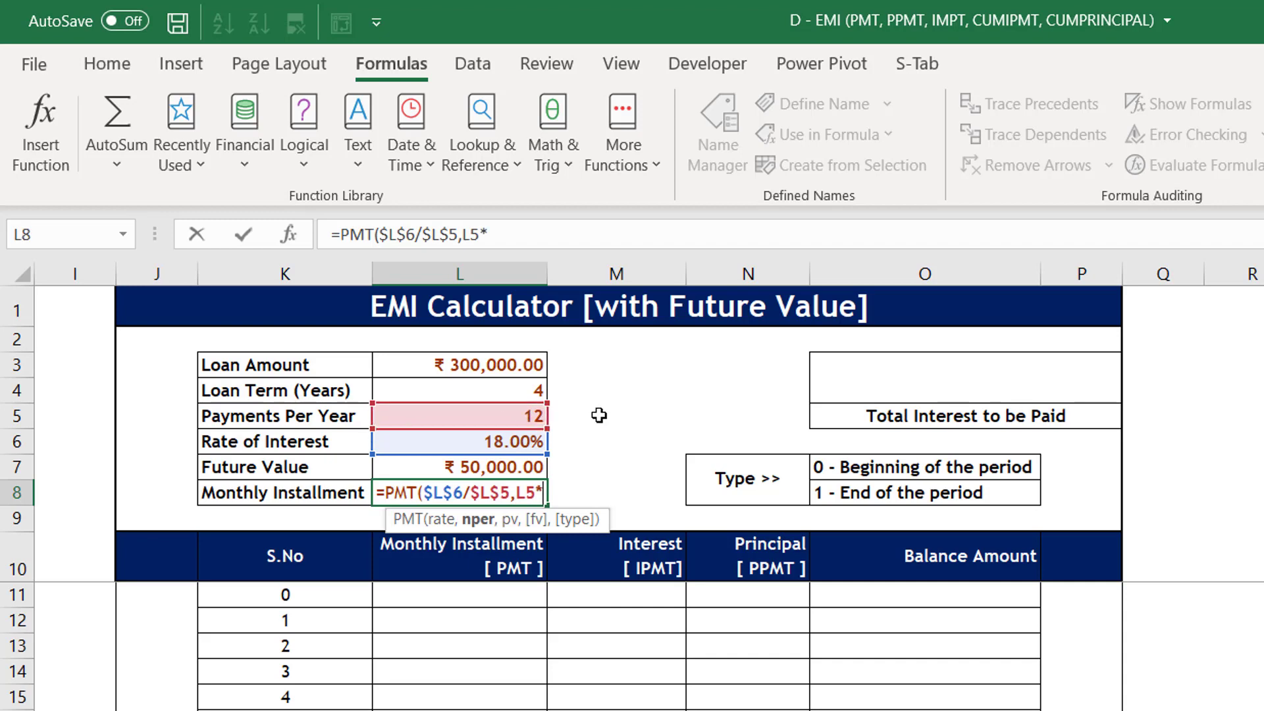
pyautogui.click(510, 390)
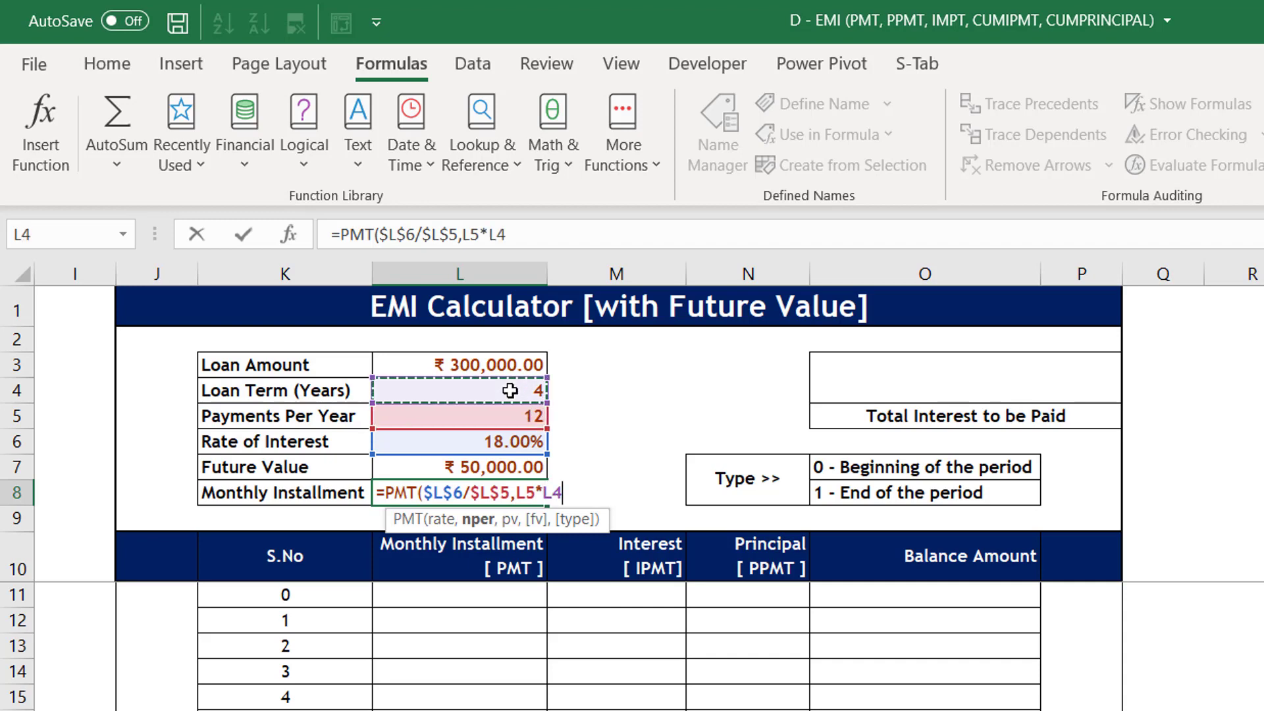
pyautogui.press('F4')
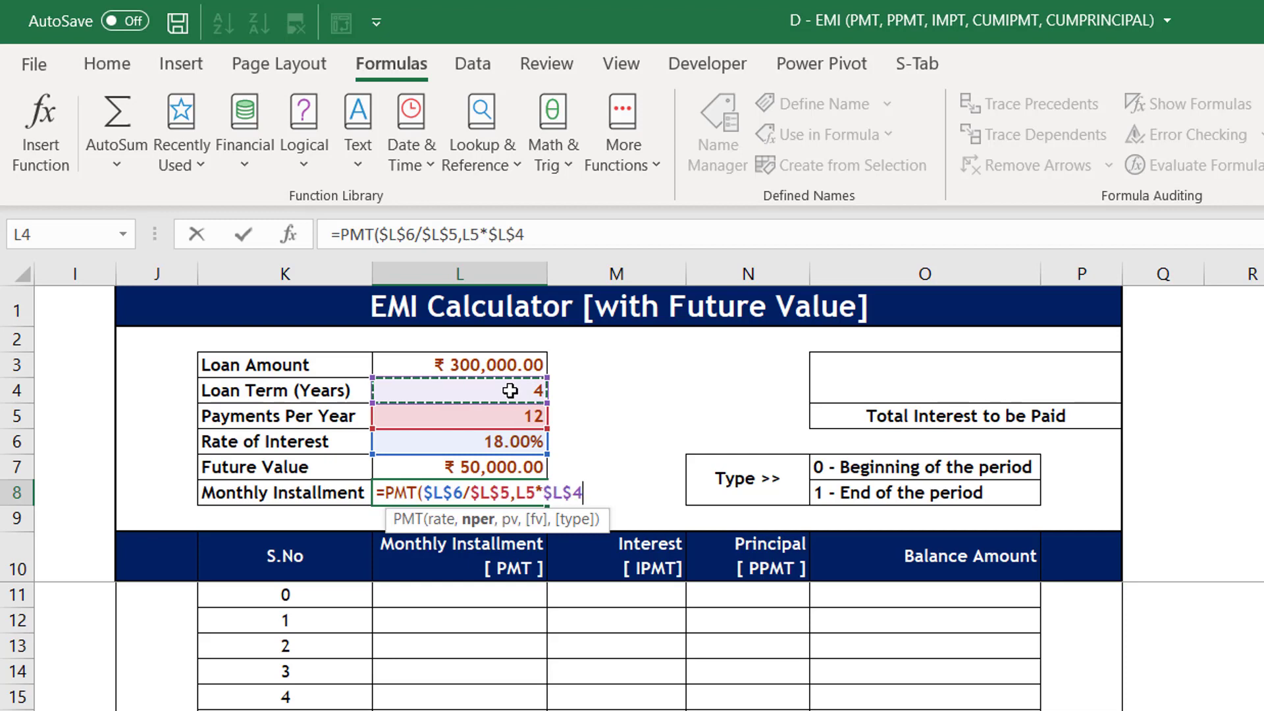
pyautogui.click(482, 237)
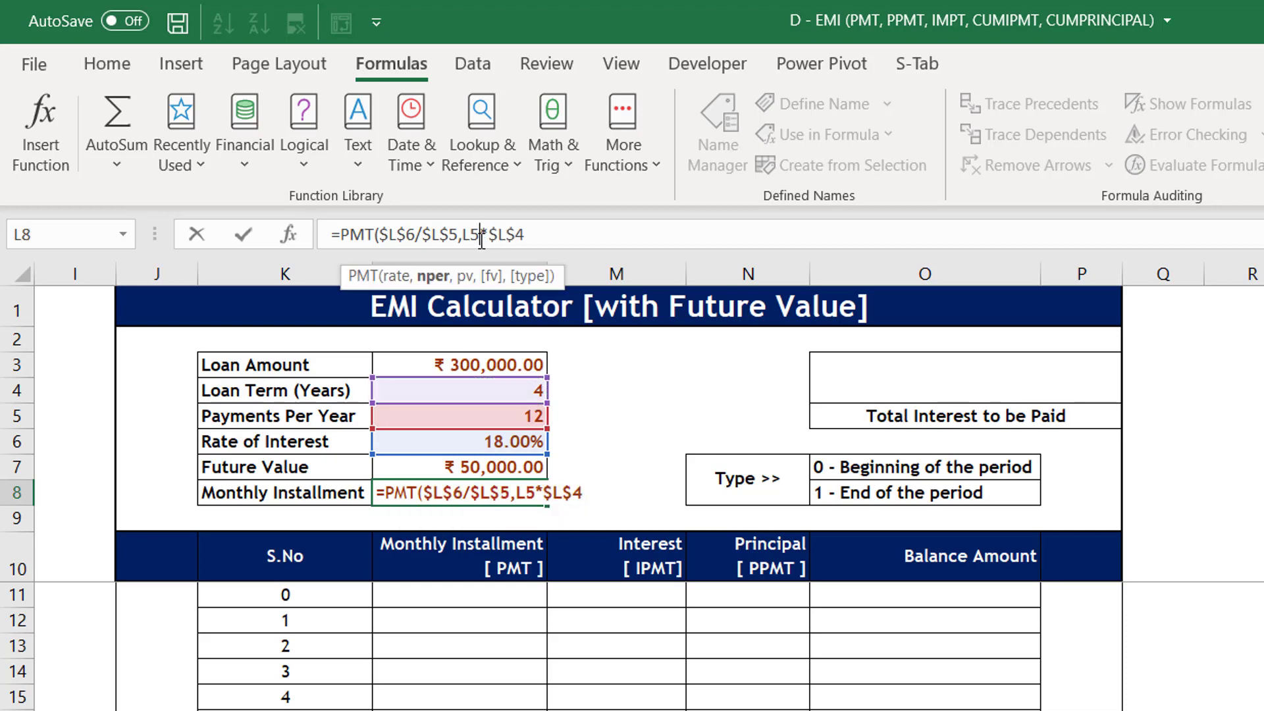
pyautogui.press('F4')
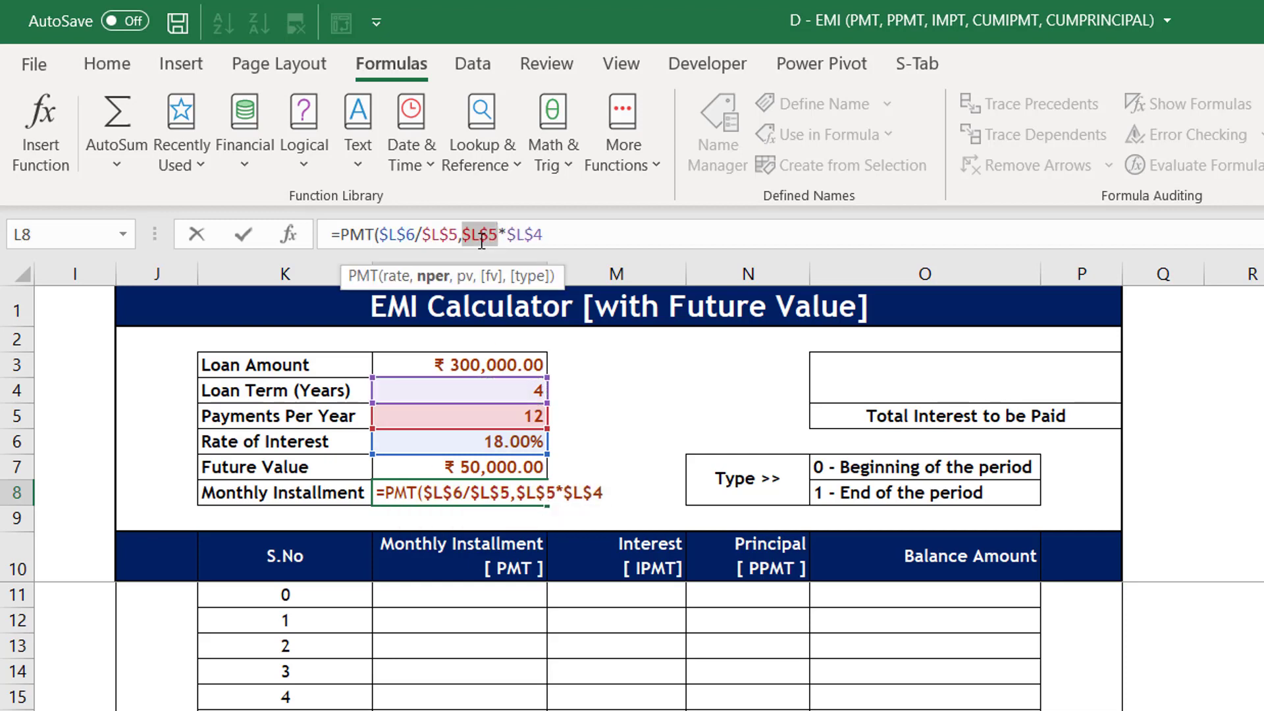
pyautogui.click(560, 227)
pyautogui.write(',')
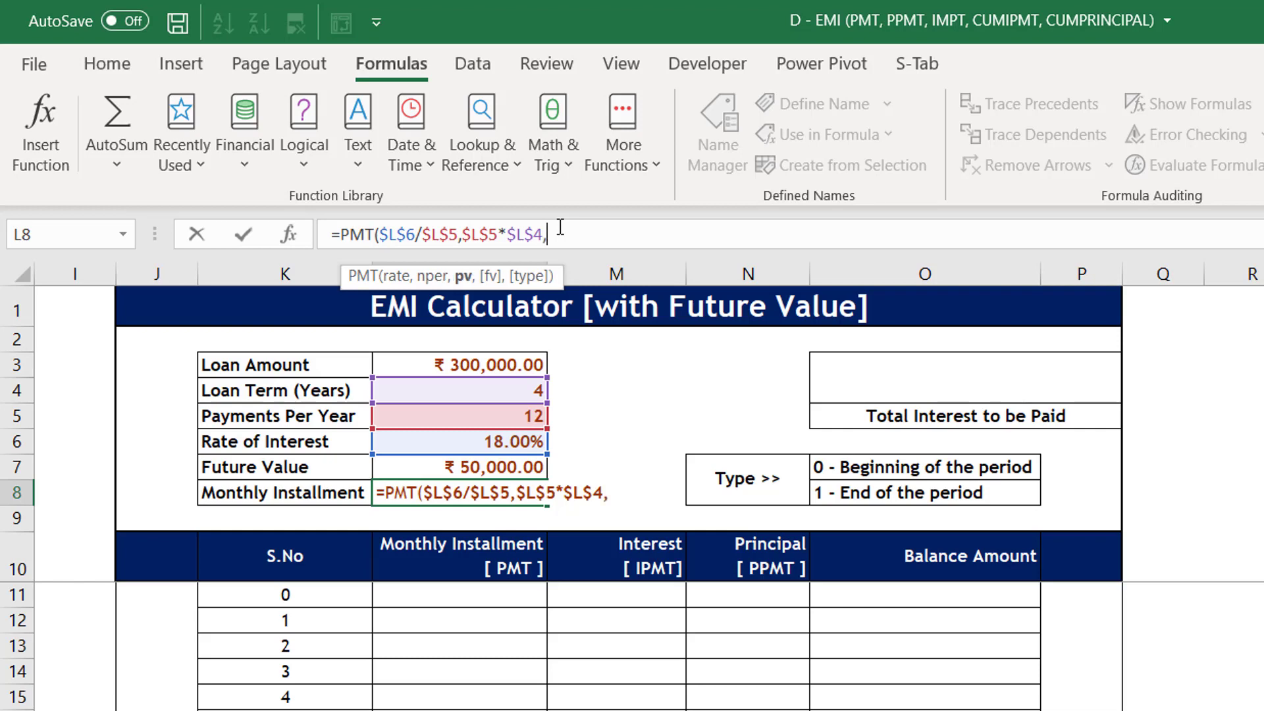
# - Complete the L8 PMT formula with $L$3 as present value, $L$7 as future value and 0 as type
pyautogui.click(485, 368)
pyautogui.press('F4')
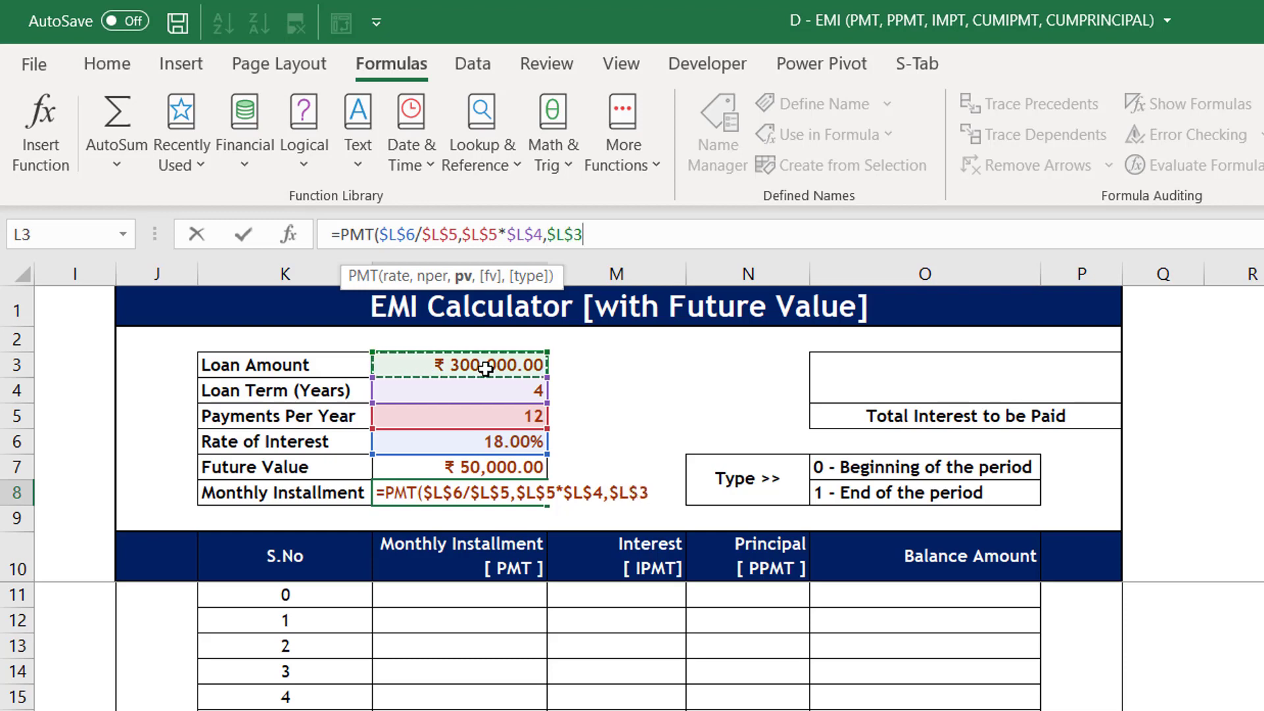
pyautogui.write(',')
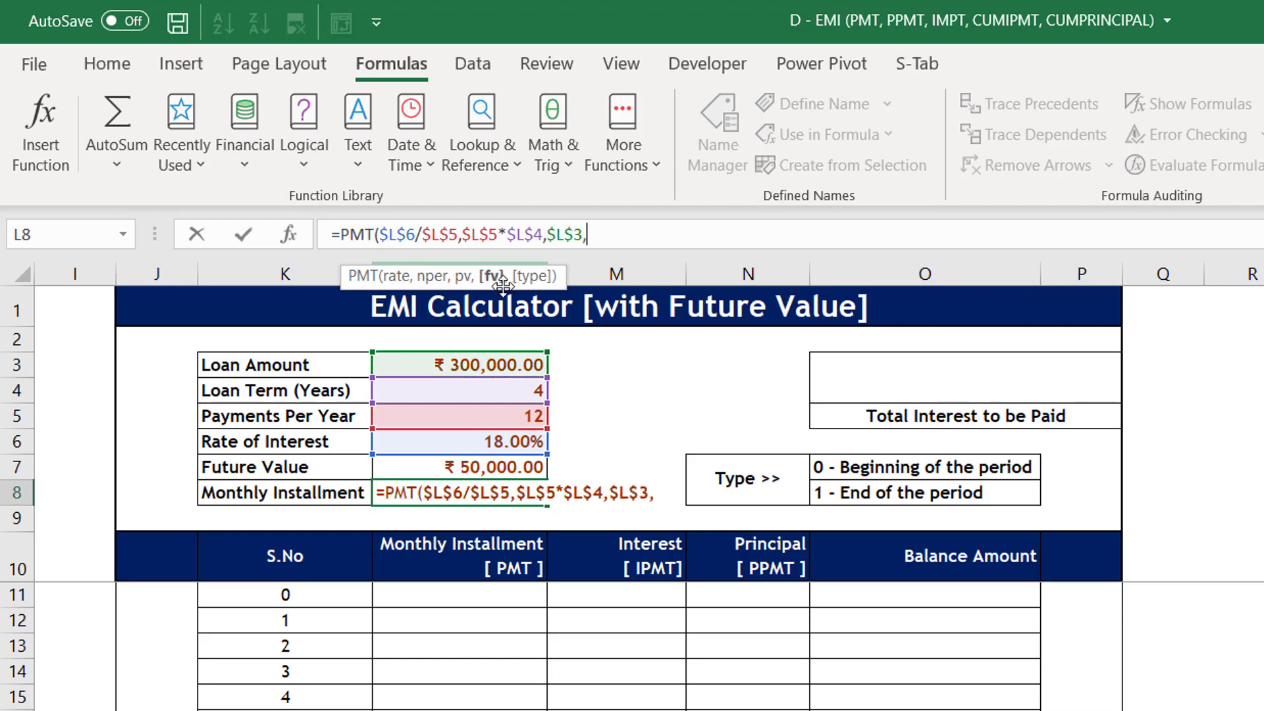
pyautogui.click(476, 470)
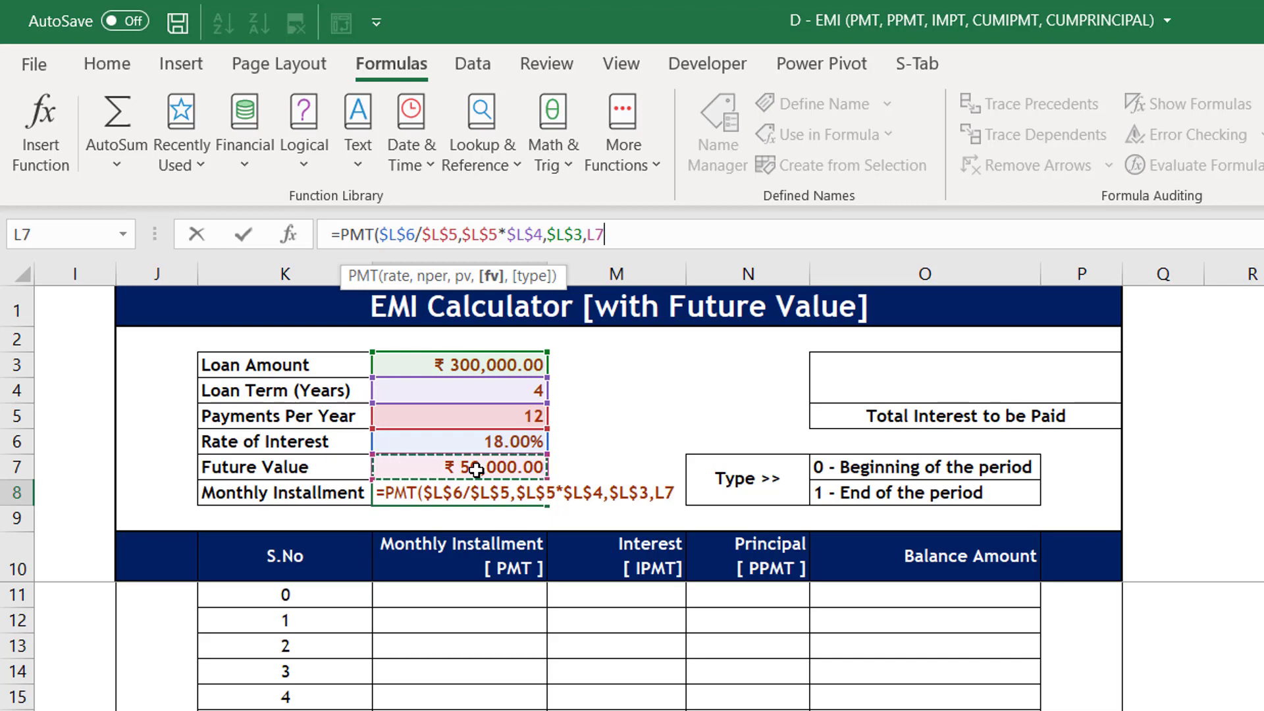
pyautogui.press('F4')
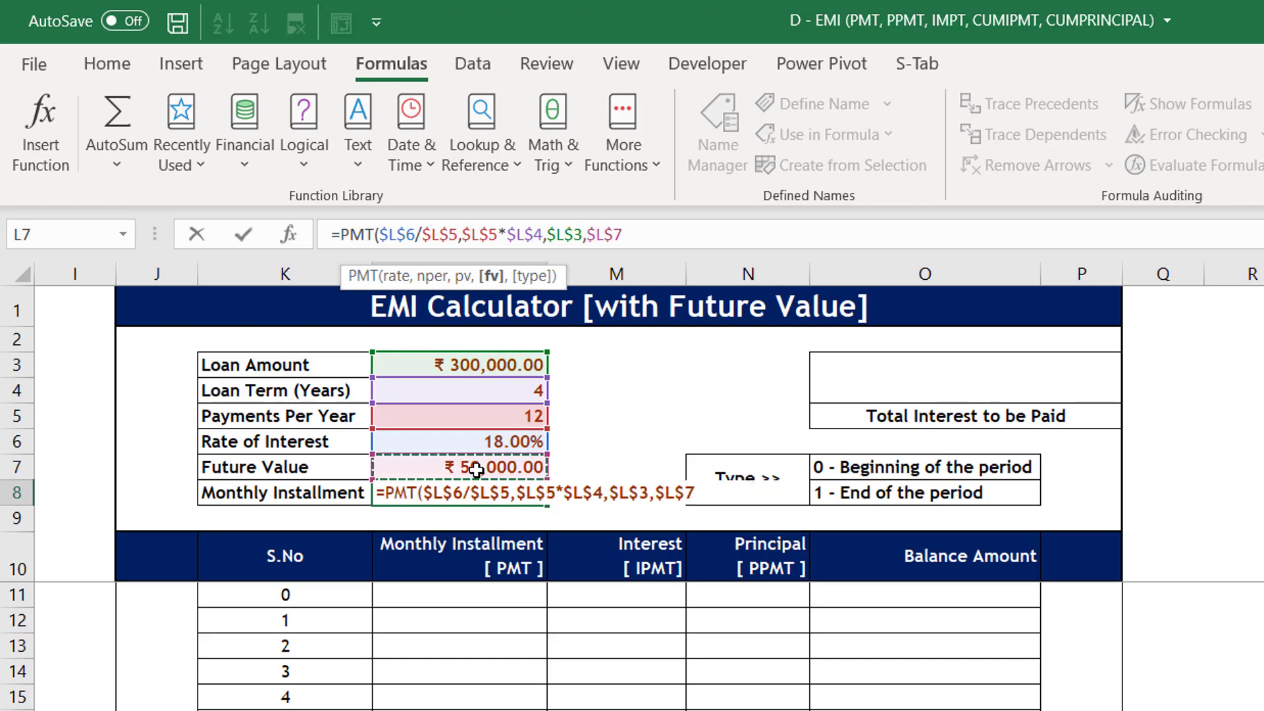
pyautogui.write(',')
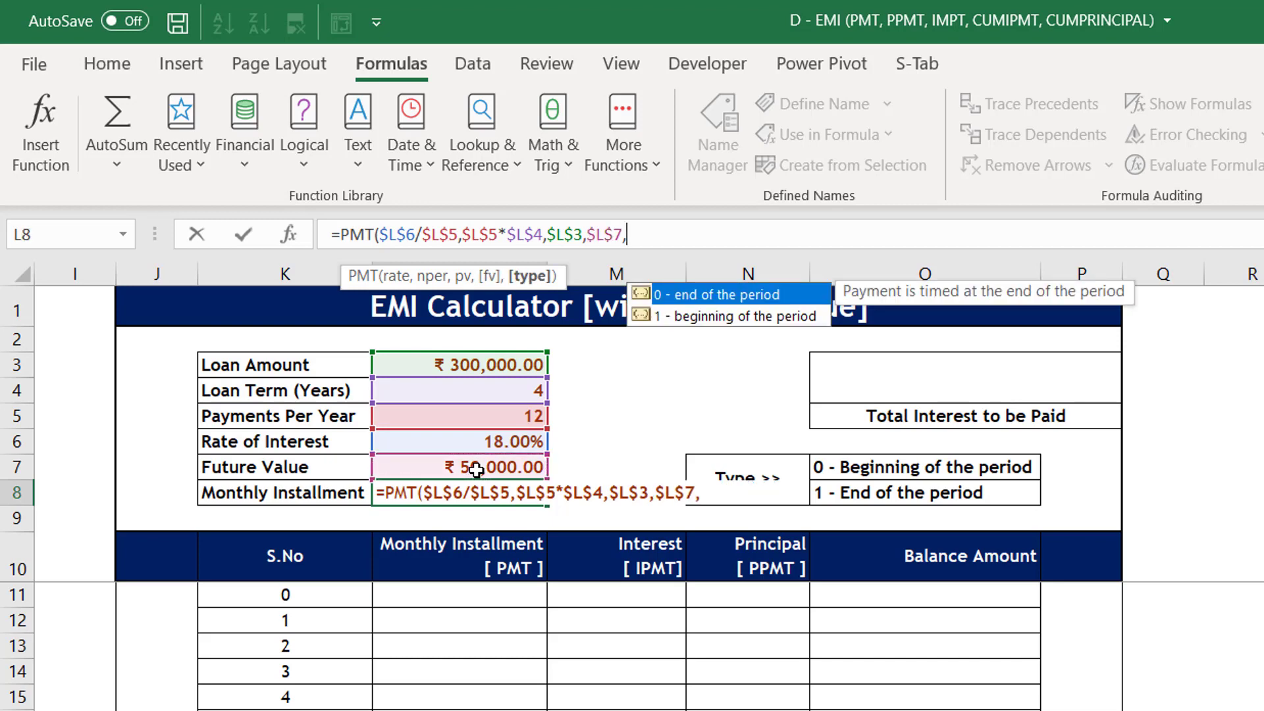
pyautogui.write('0')
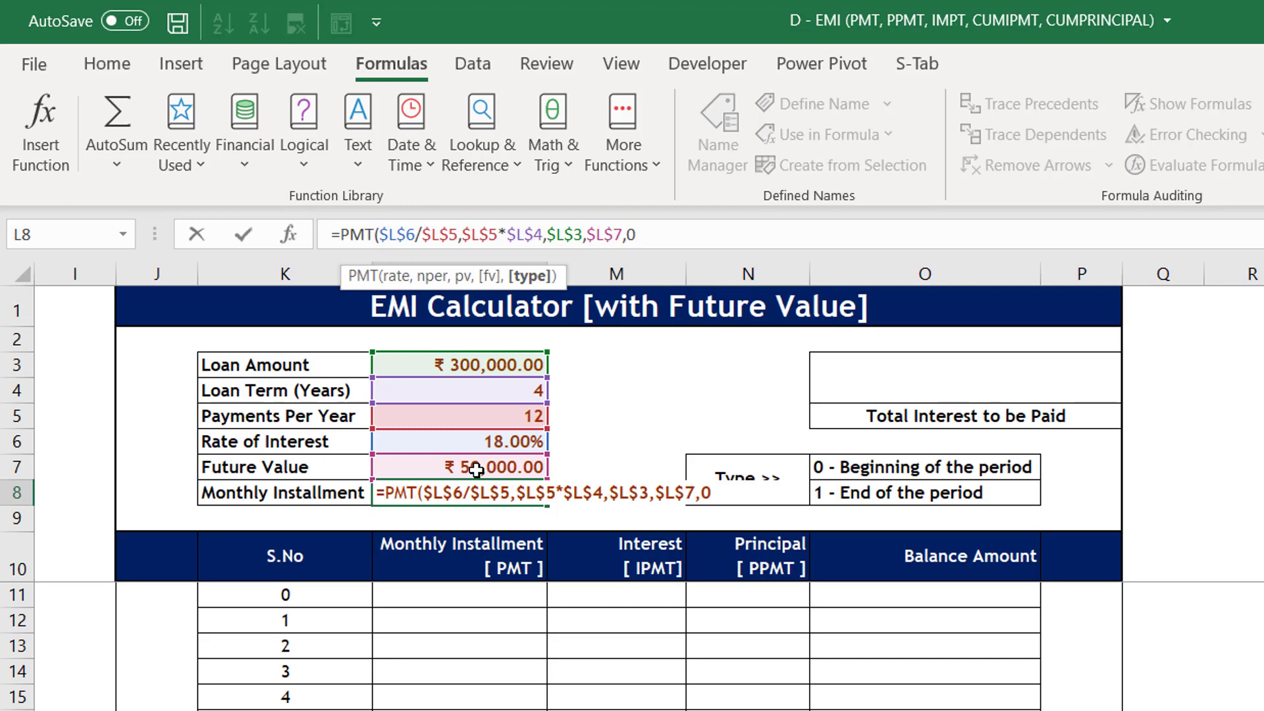
pyautogui.write(')')
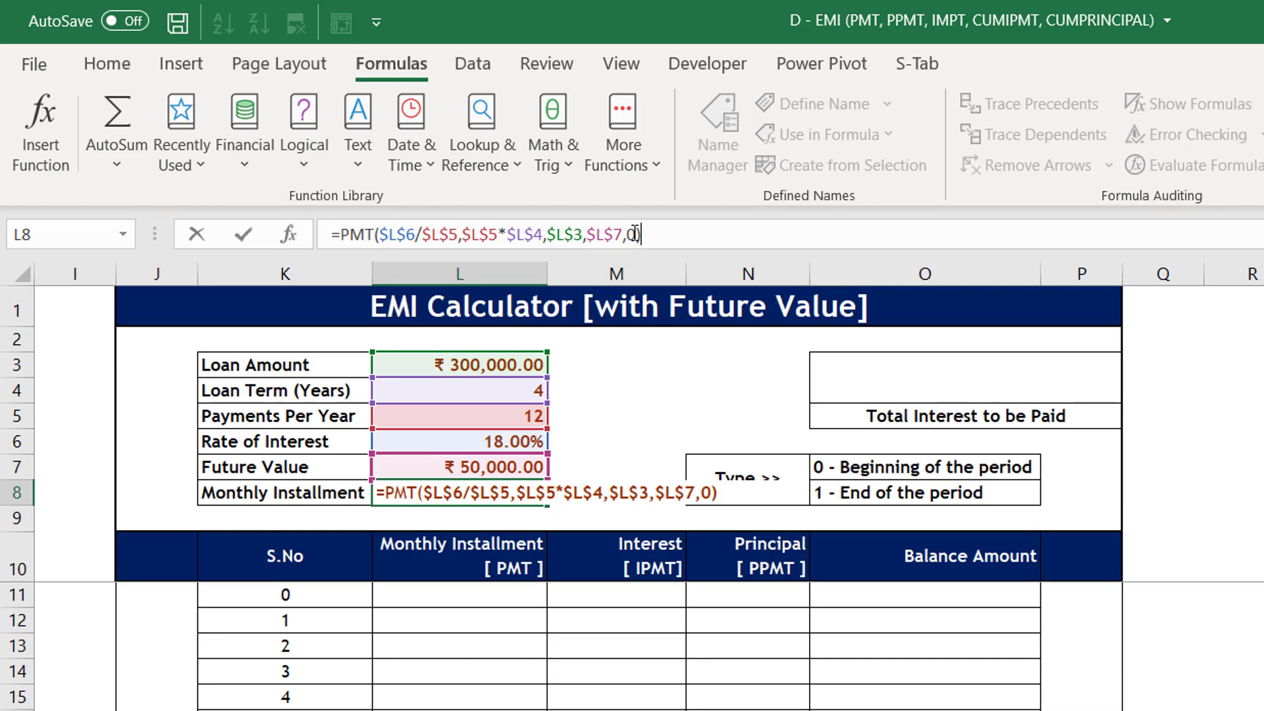
pyautogui.press('Return')
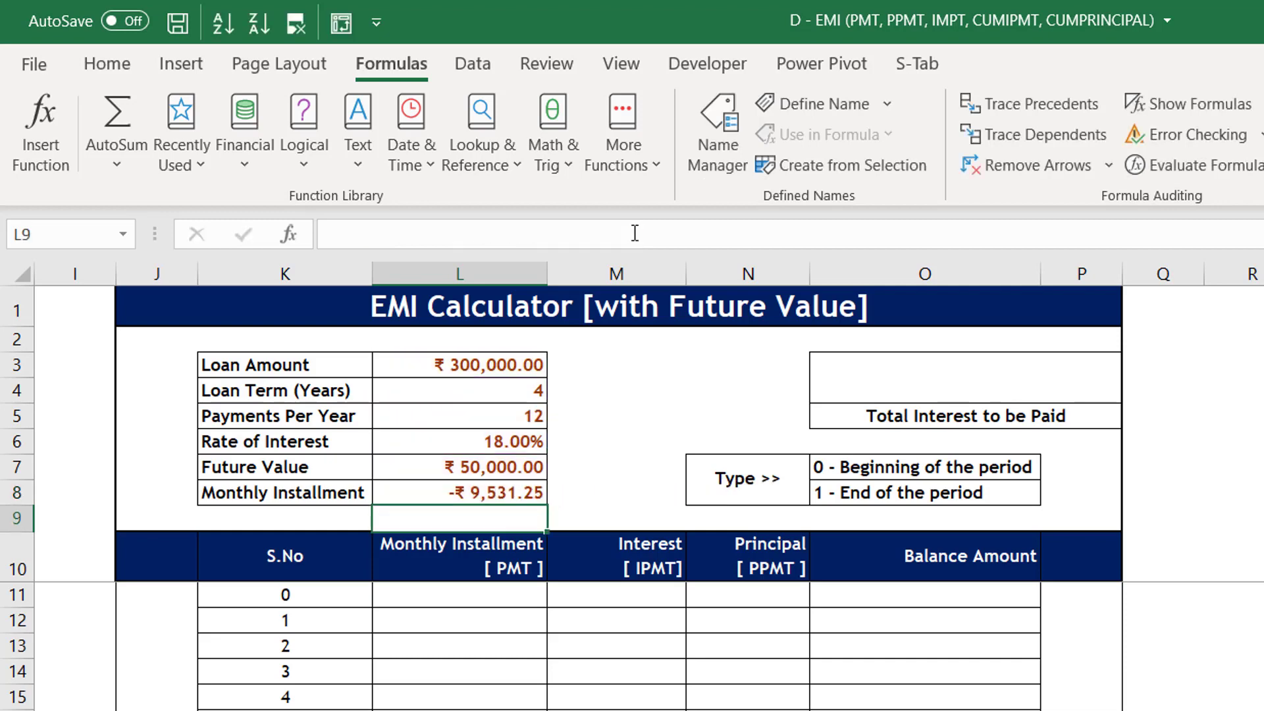
pyautogui.click(455, 489)
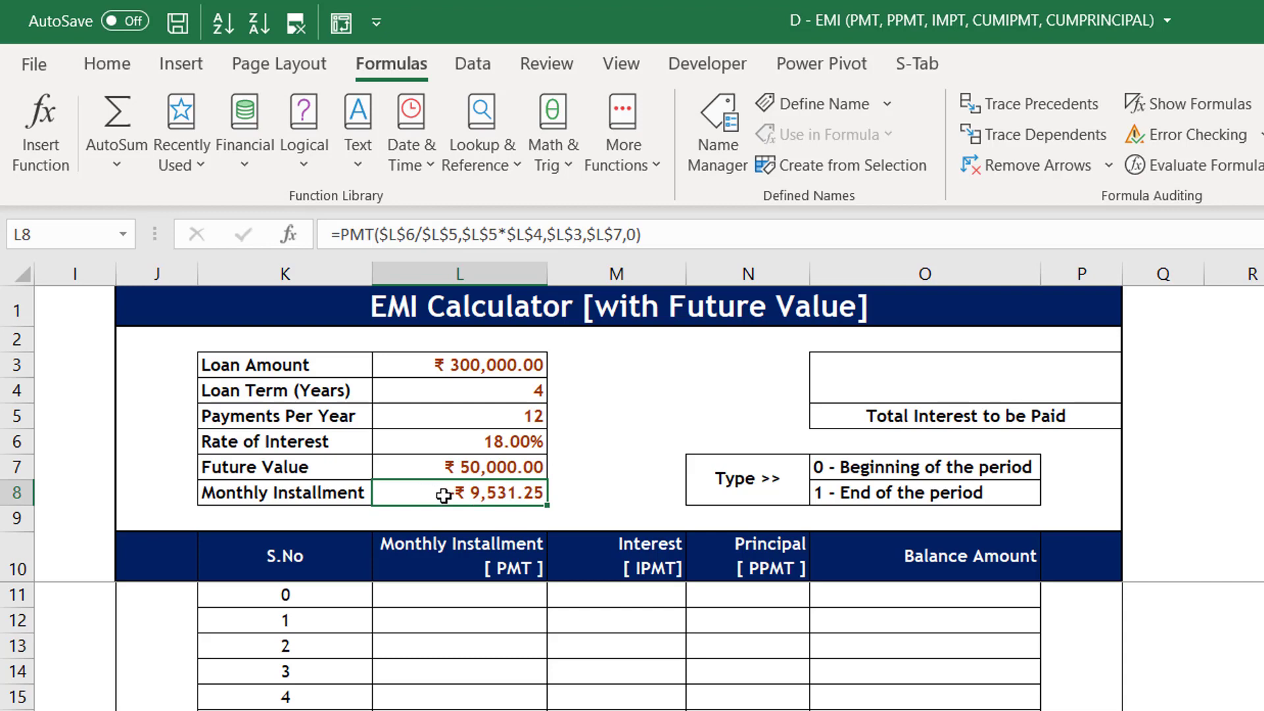
# - Enter 0 for the Monthly Installment, Interest and Principal of period 0 in L11, M11 and N11
pyautogui.click(468, 594)
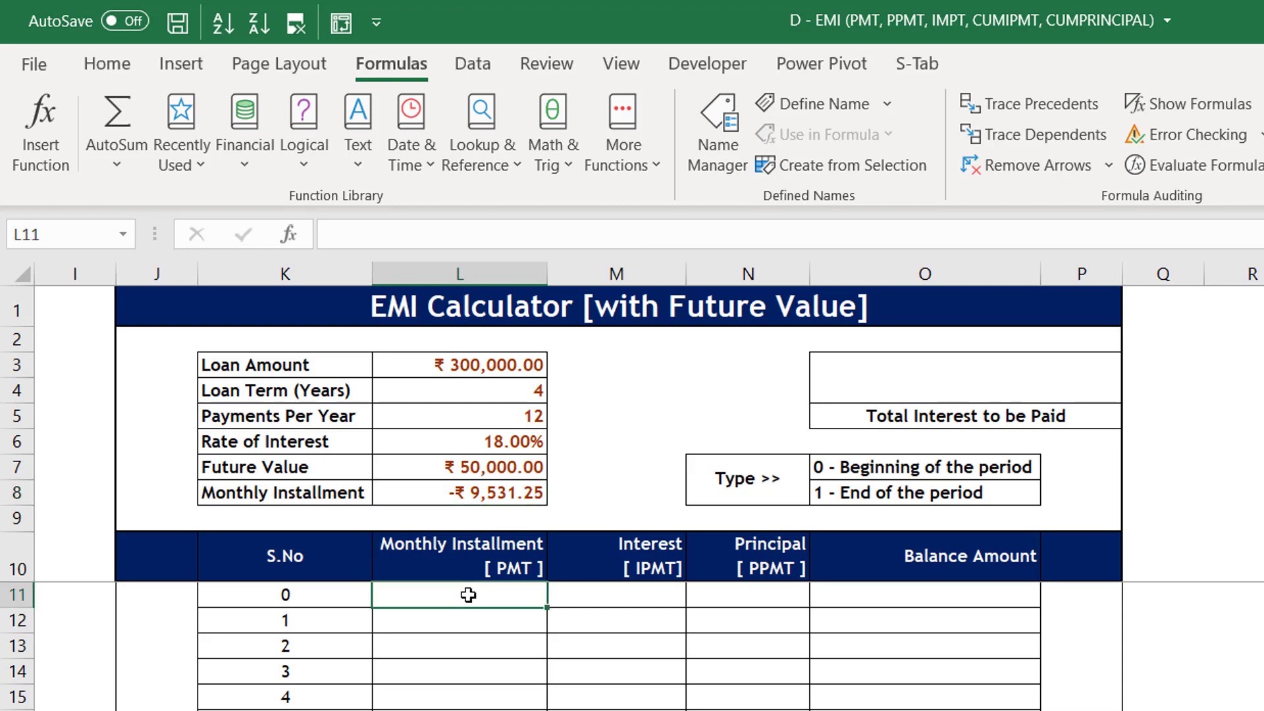
pyautogui.write('0')
pyautogui.press('Tab')
pyautogui.write('0')
pyautogui.press('Tab')
pyautogui.write('0')
pyautogui.press('Tab')
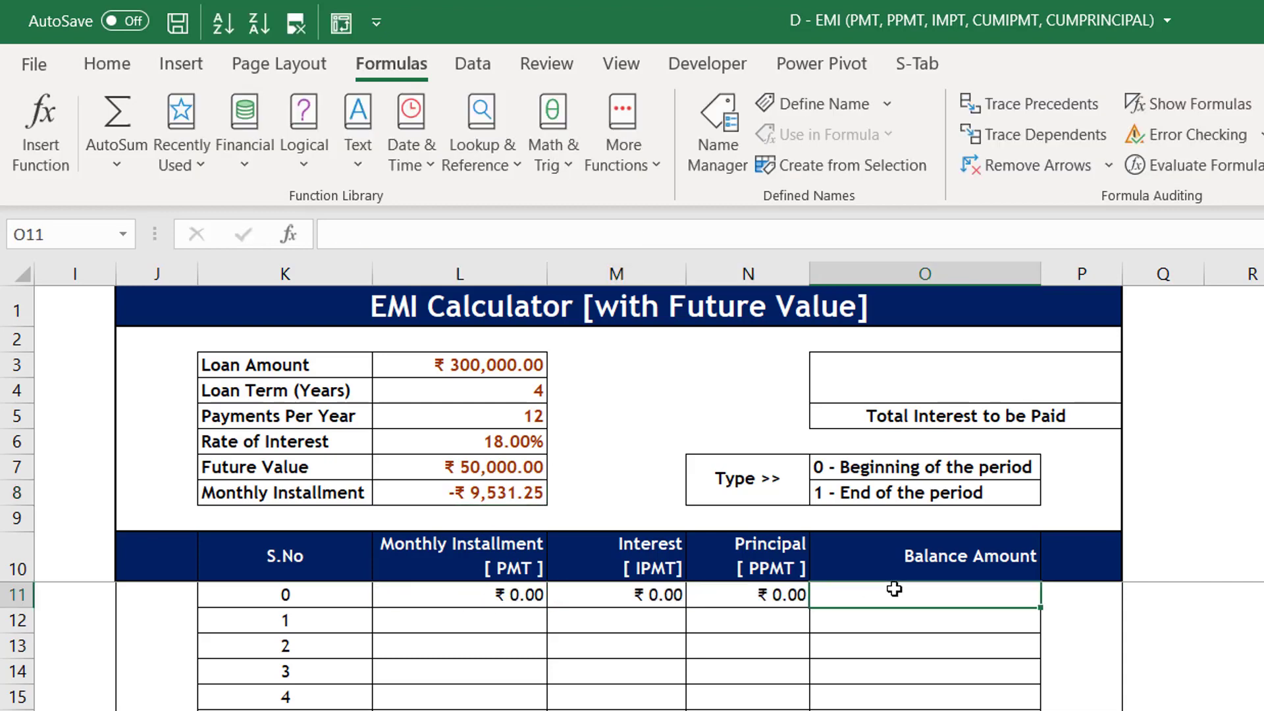
# - Link the period 0 Balance Amount in O11 to the Loan Amount in L3
pyautogui.write('=')
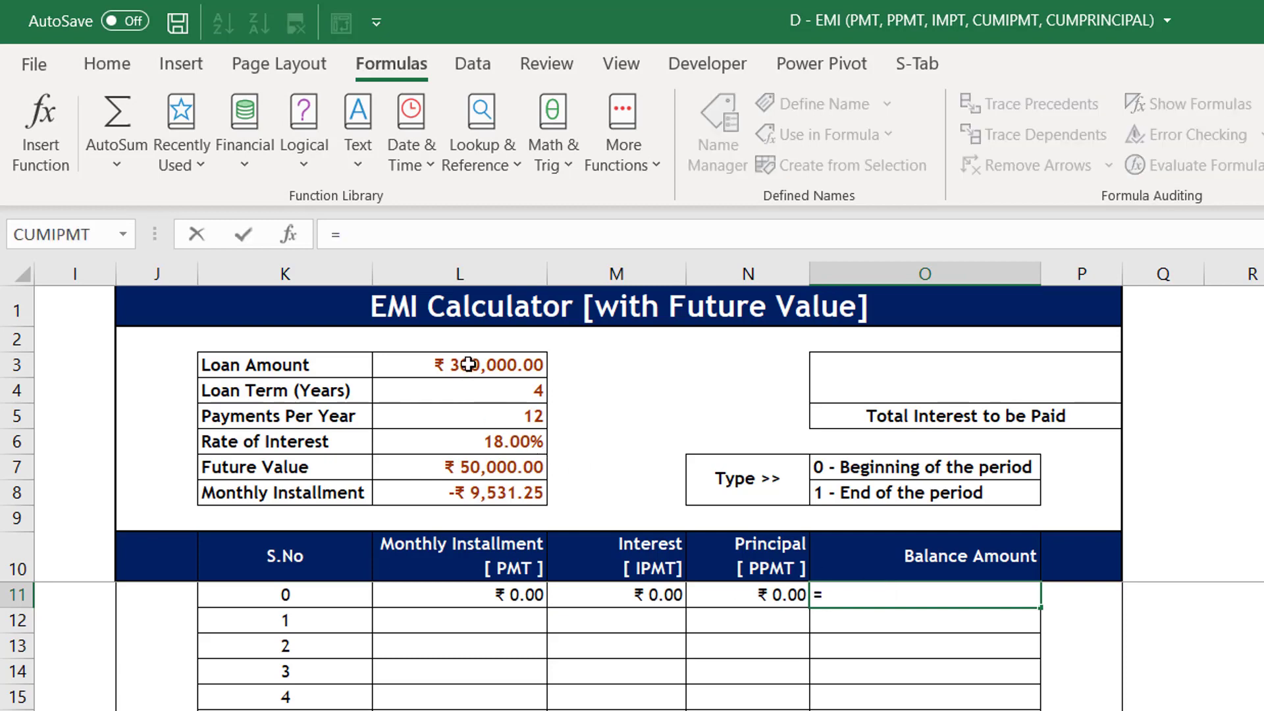
pyautogui.click(468, 362)
pyautogui.press('Return')
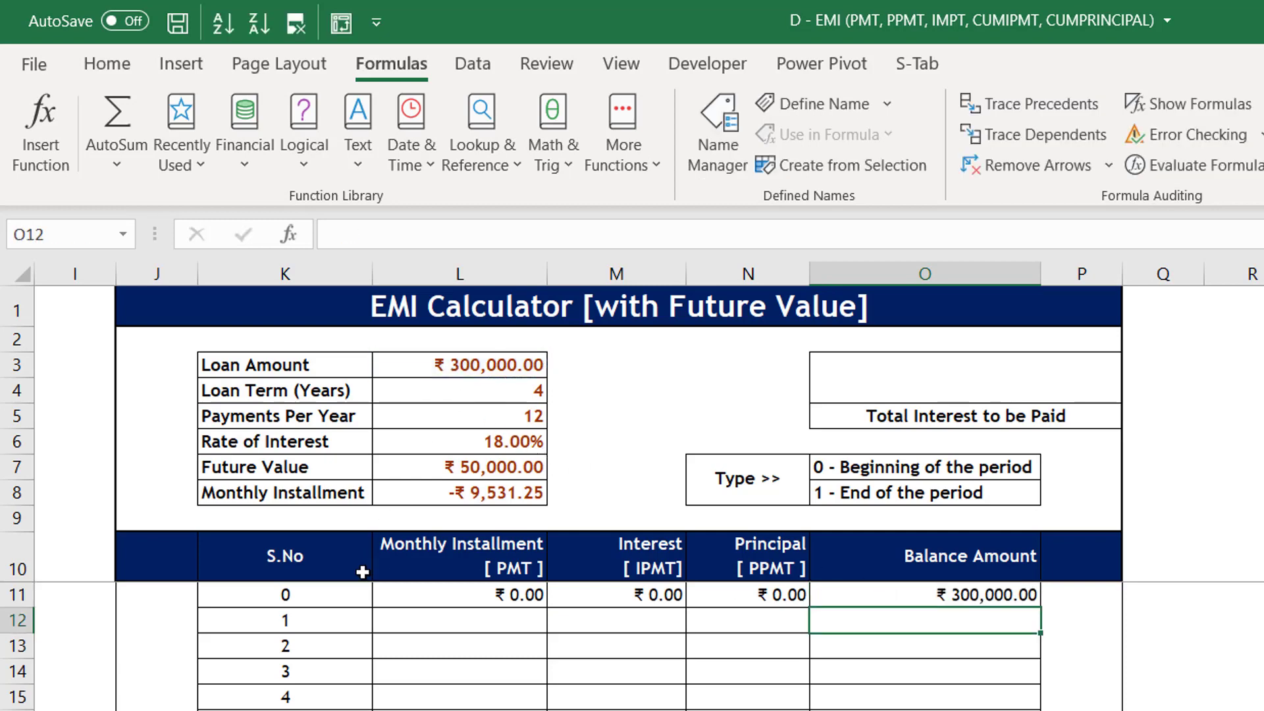
# - Copy the PMT formula text from L8 into the period 1 Monthly Installment cell L12
pyautogui.click(465, 620)
pyautogui.click(473, 498)
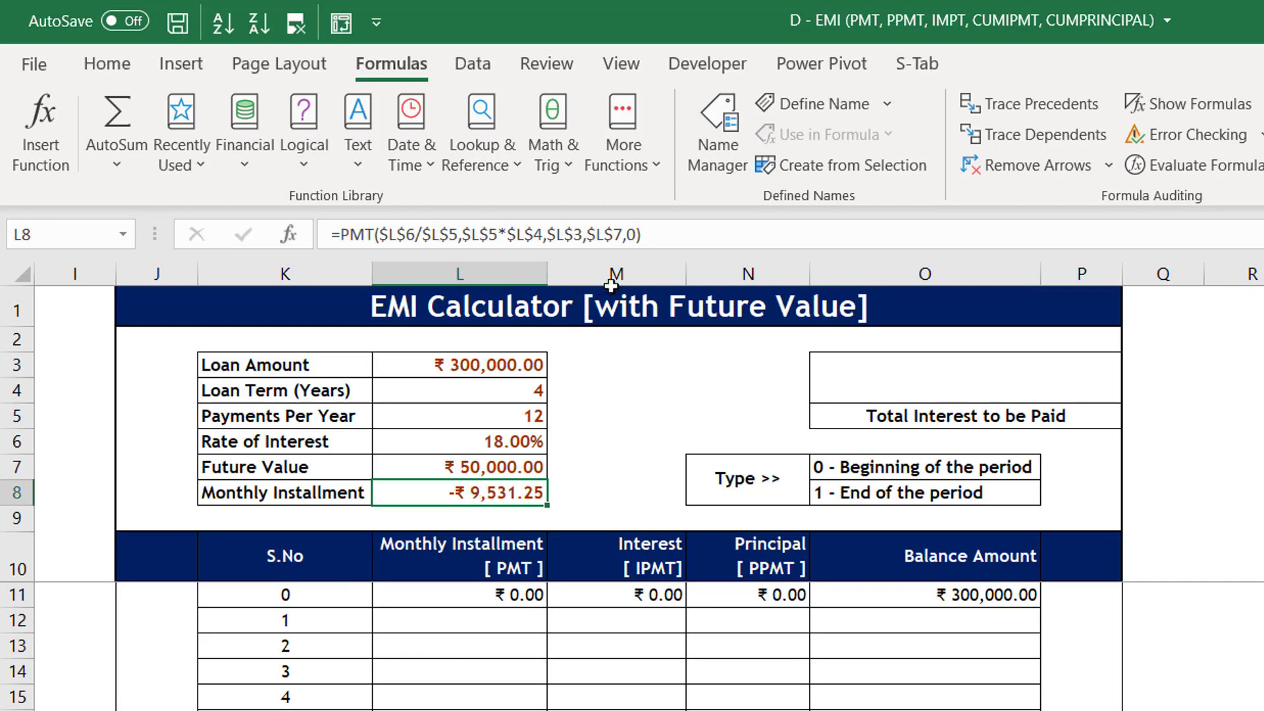
pyautogui.moveTo(649, 234); pyautogui.dragTo(241, 228)
pyautogui.hotkey('ctrl', 'c')
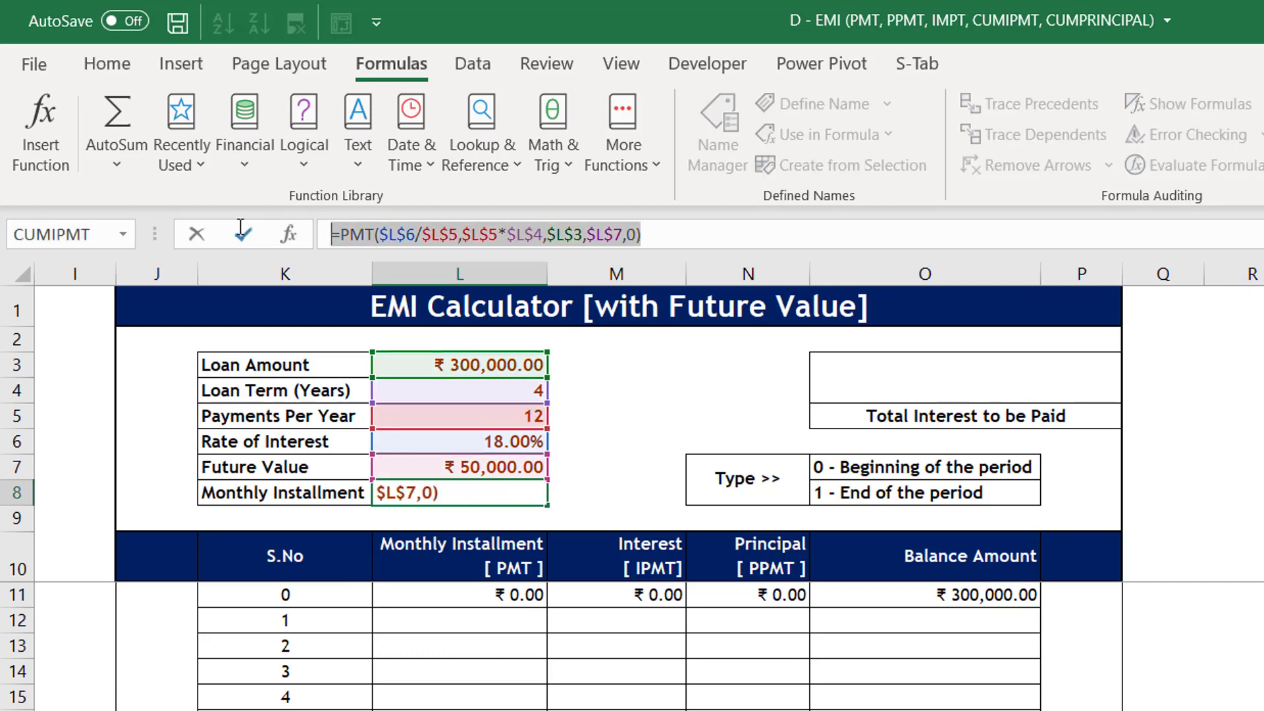
pyautogui.press('Return')
pyautogui.click(485, 642)
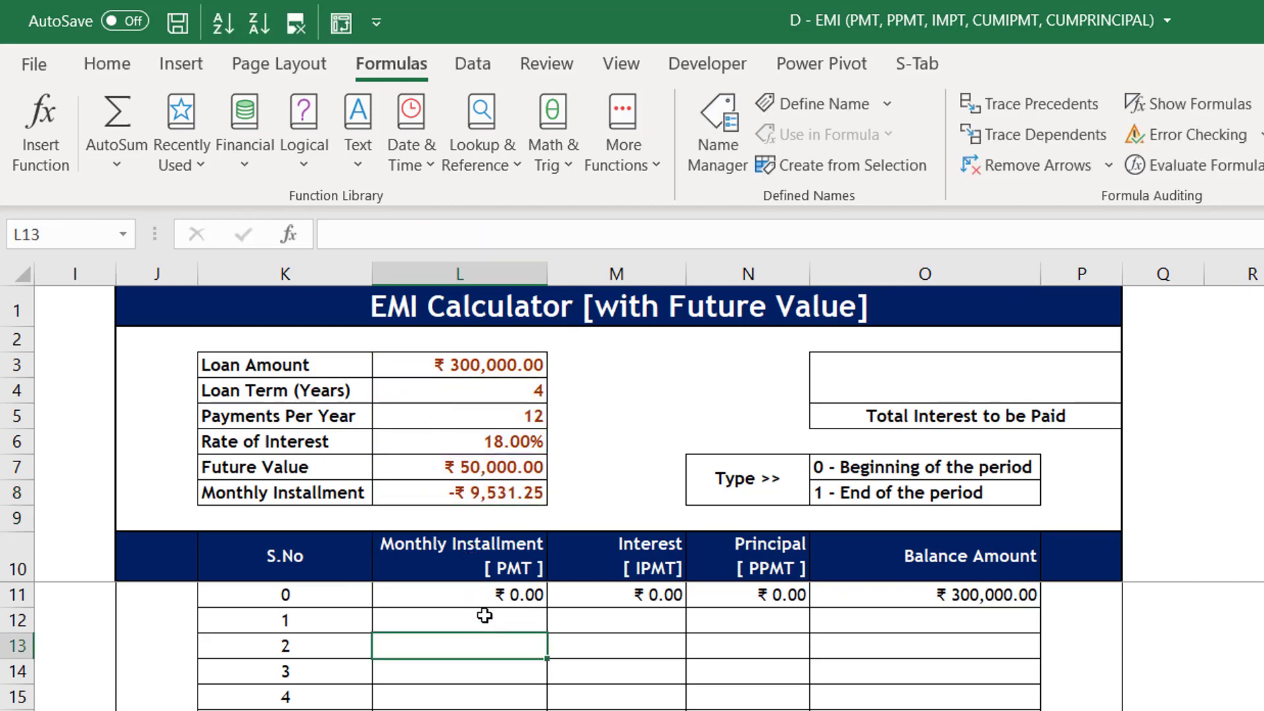
pyautogui.click(485, 616)
pyautogui.hotkey('ctrl', 'v')
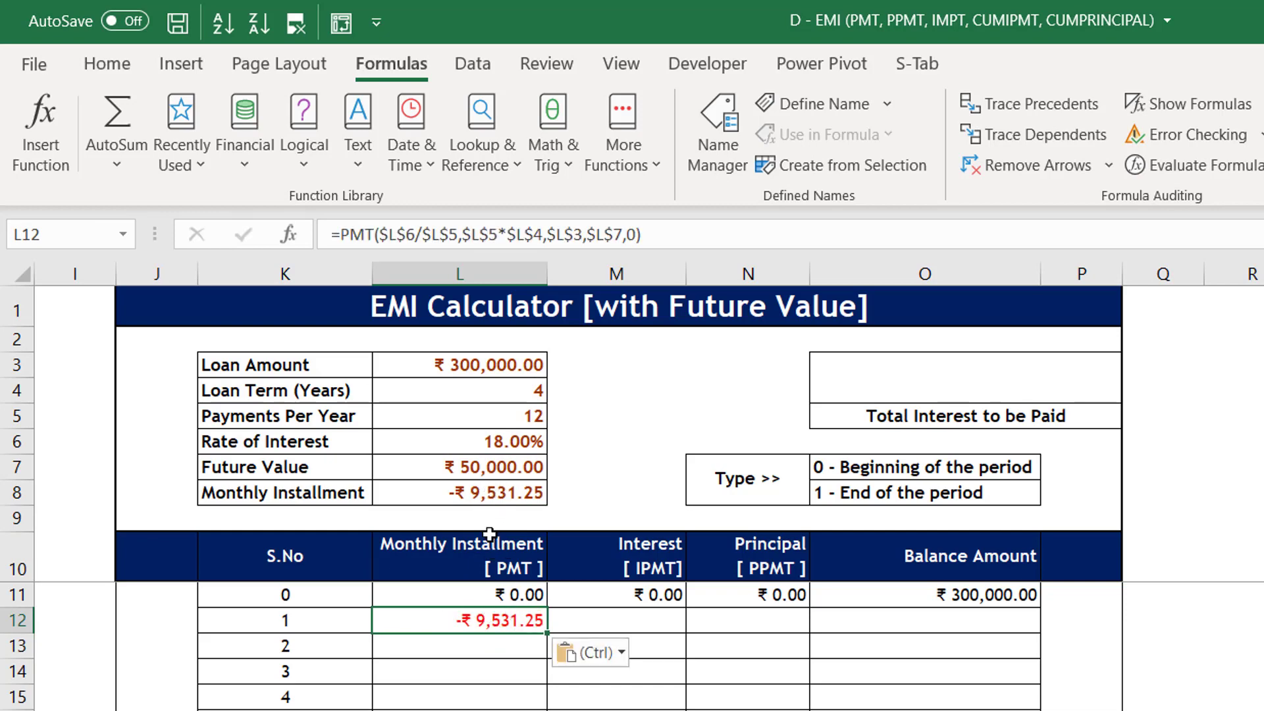
# - Paste the PMT formula into the period 1 Interest cell M12, prefix its function name with O, and add K12 as the period argument
pyautogui.click(624, 623)
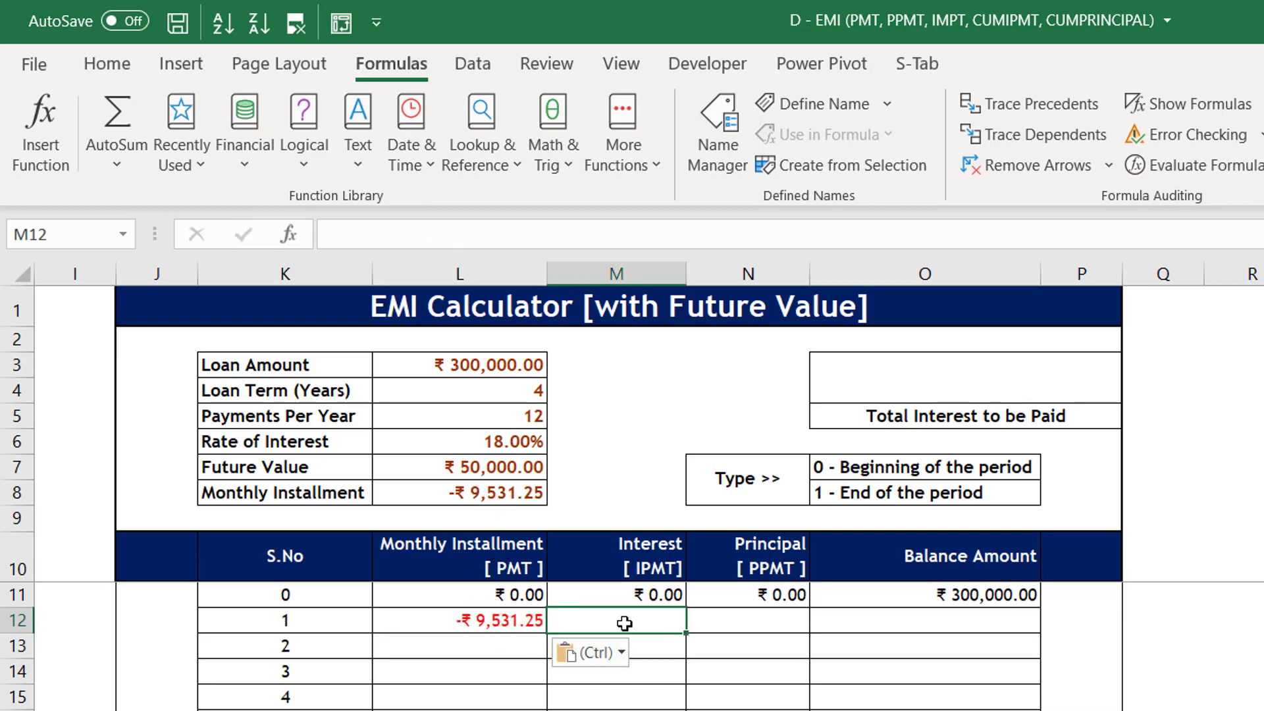
pyautogui.write('=')
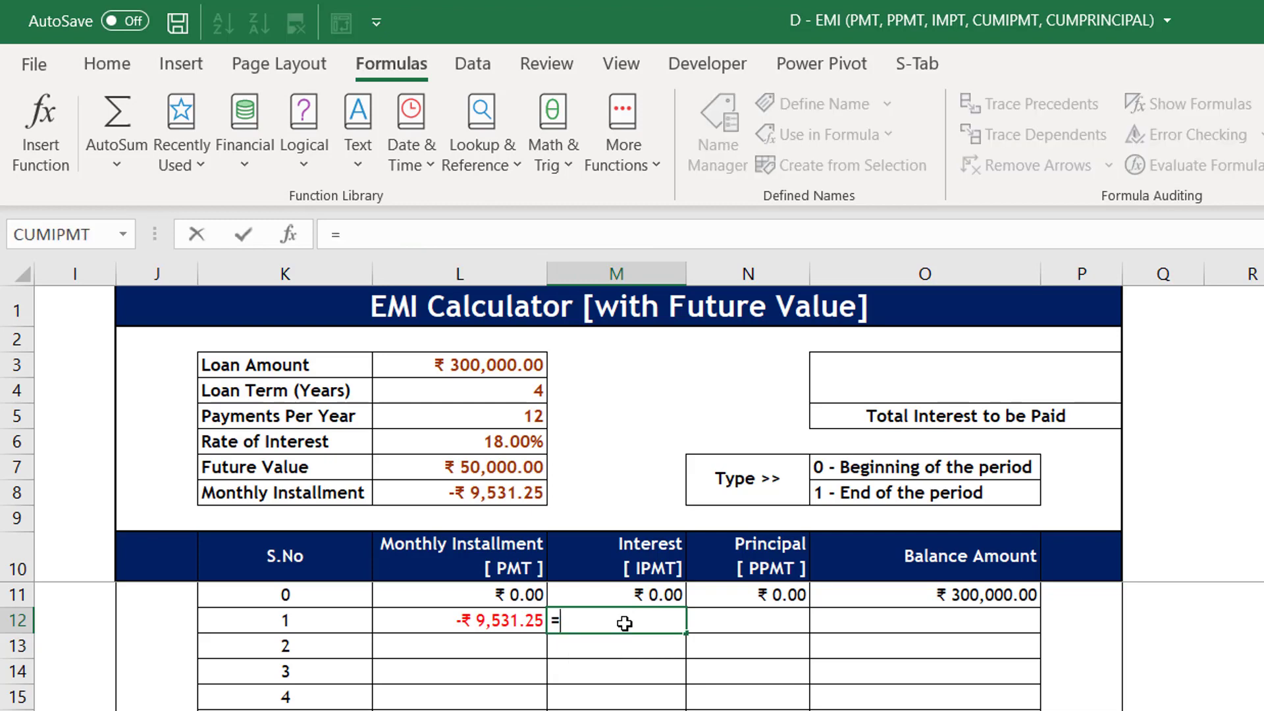
pyautogui.hotkey('ctrl', 'v')
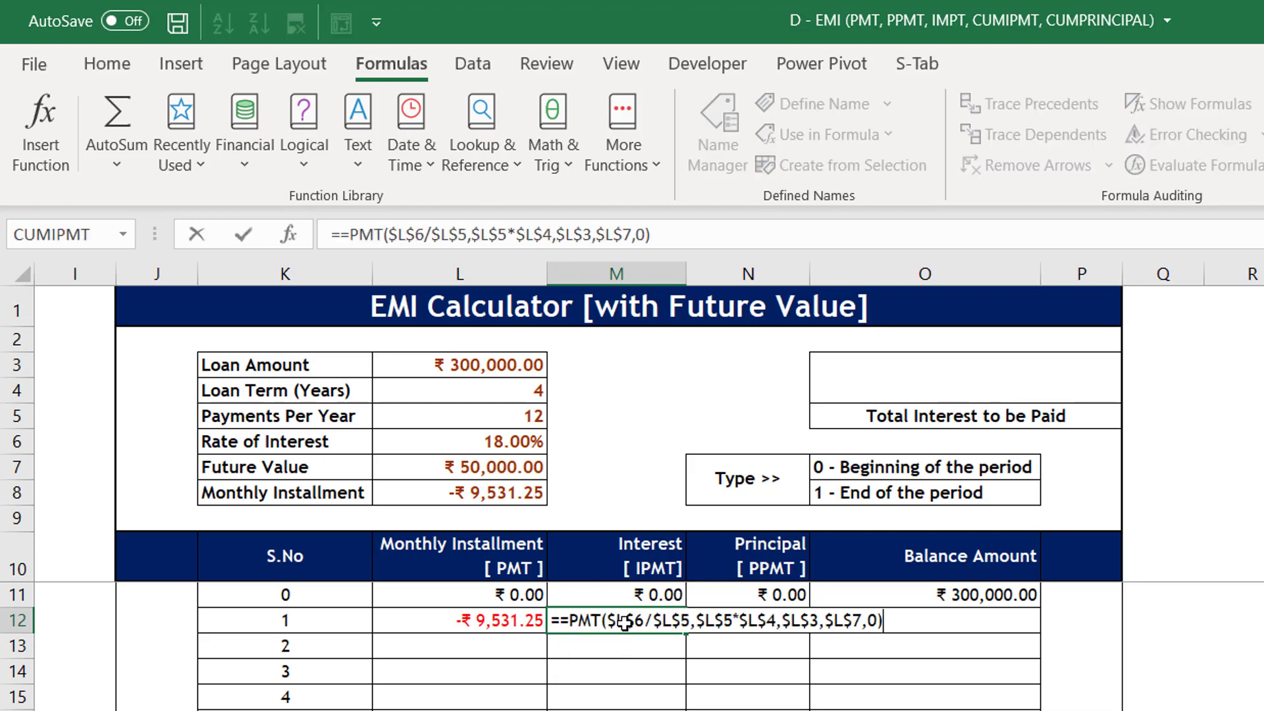
pyautogui.click(349, 234)
pyautogui.press('BackSpace')
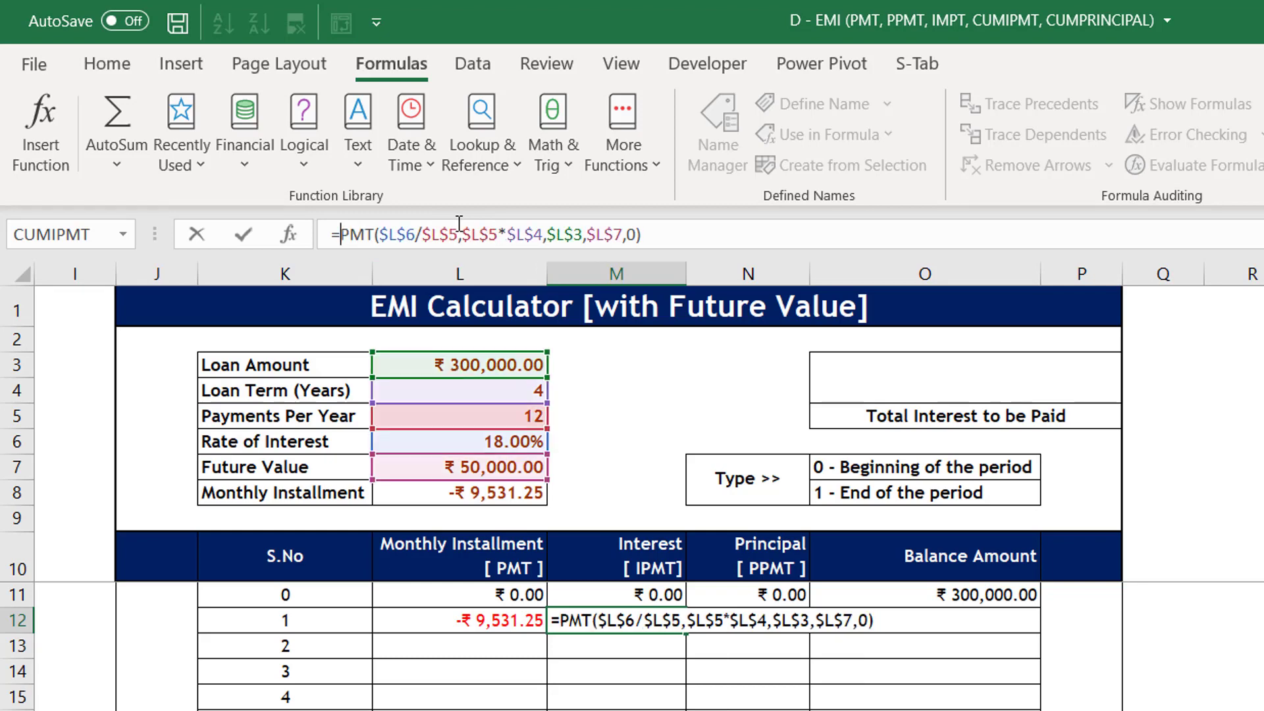
pyautogui.write('O')
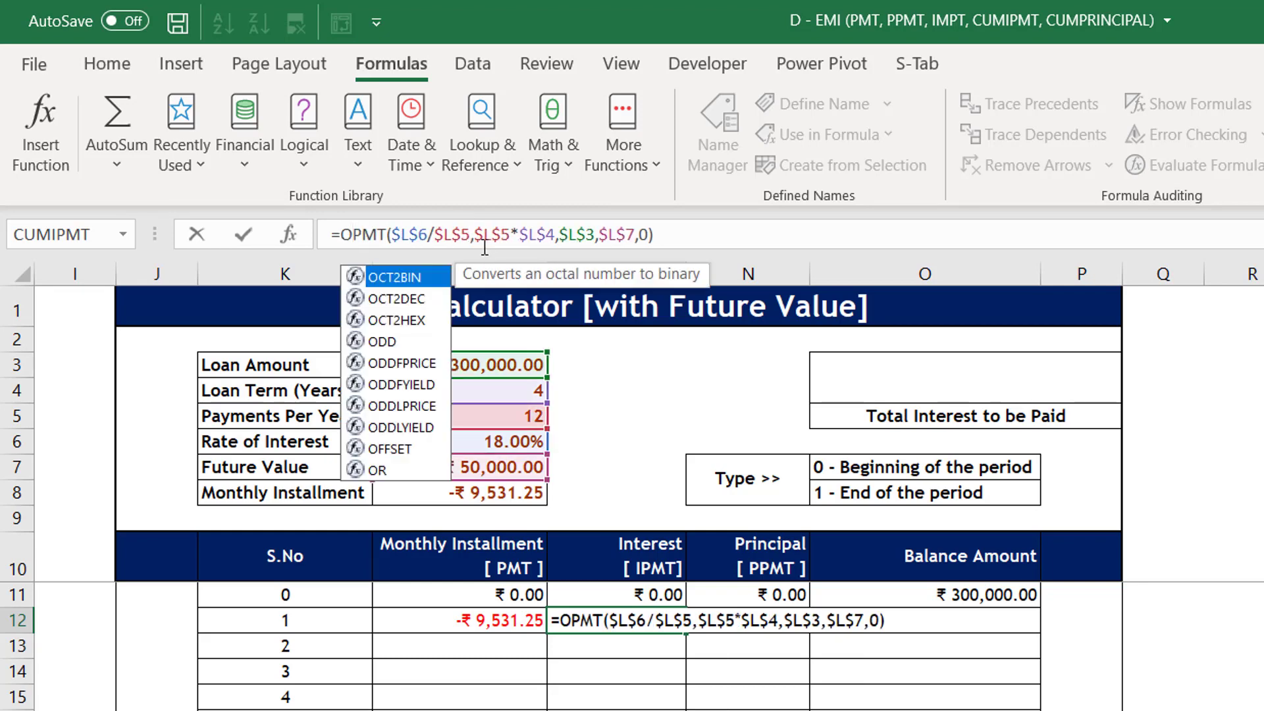
pyautogui.click(476, 235)
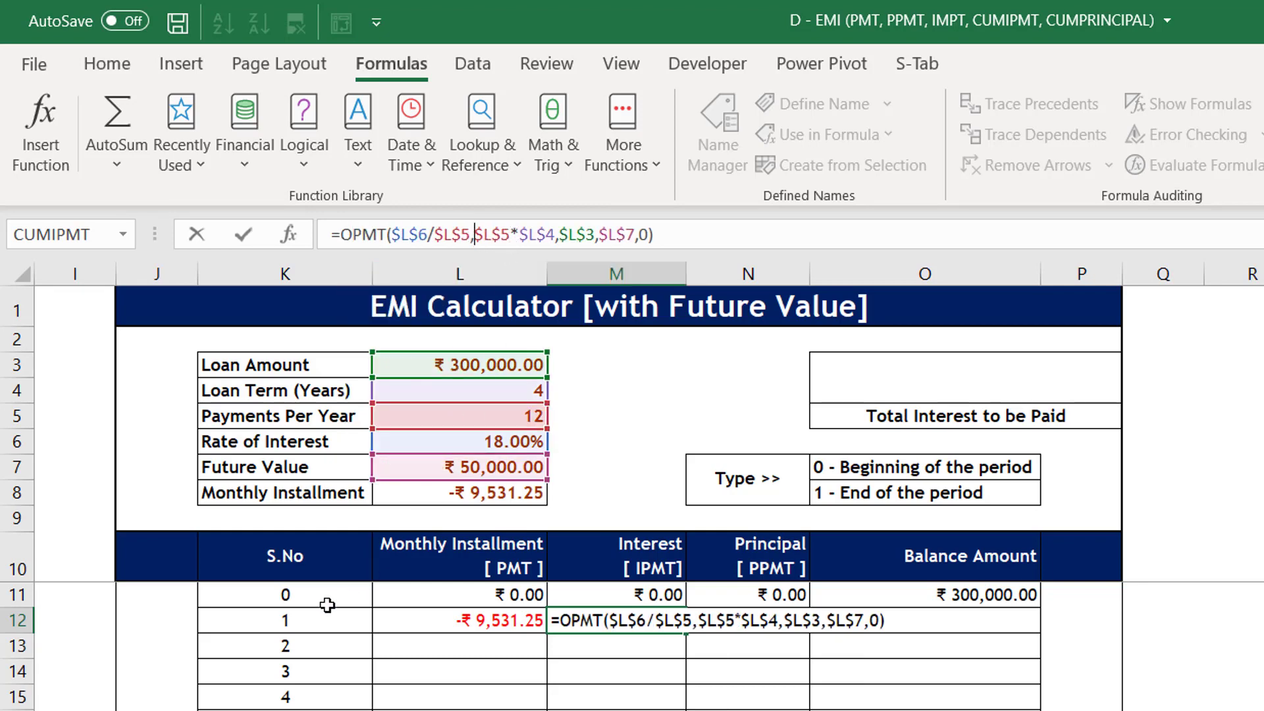
pyautogui.click(304, 616)
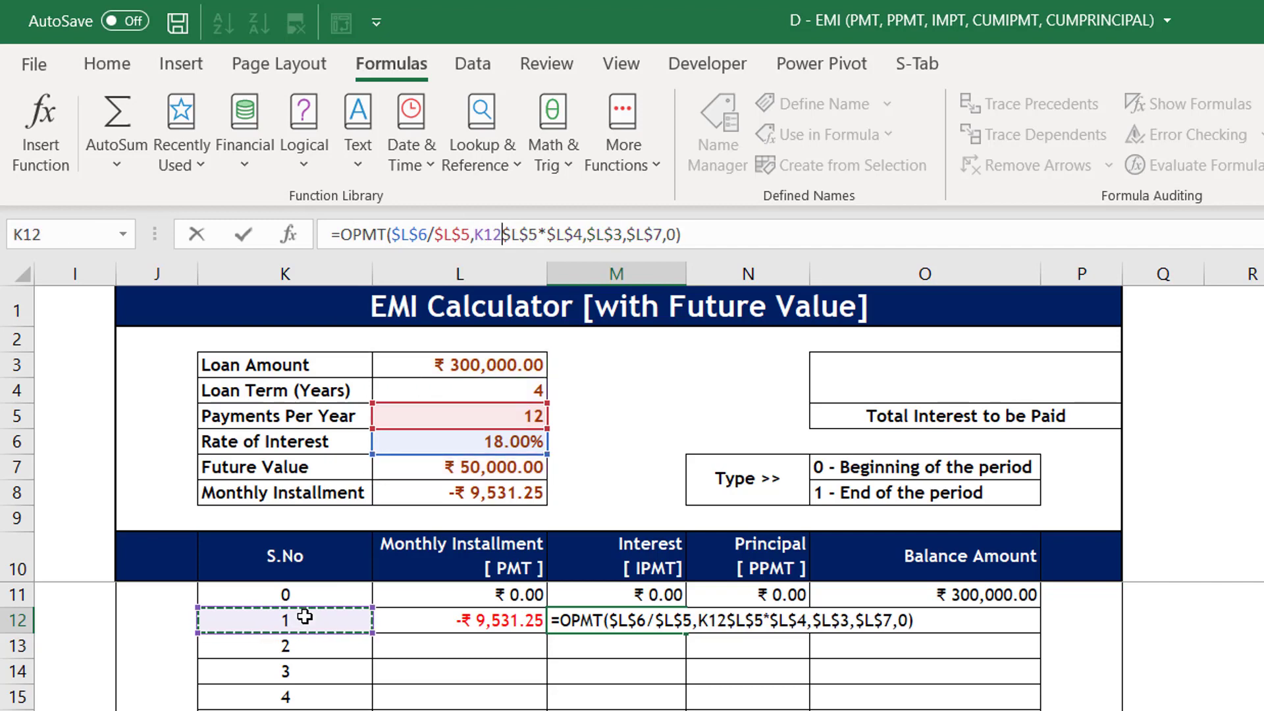
pyautogui.write(',')
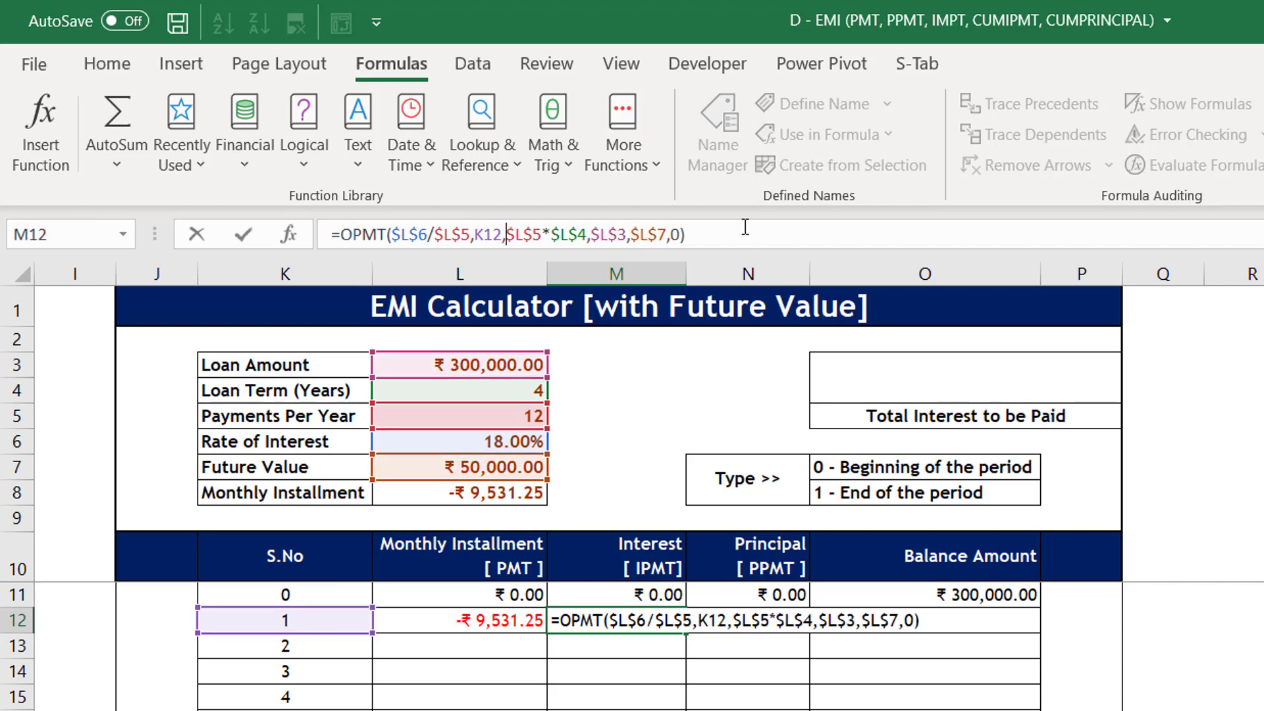
pyautogui.press('Return')
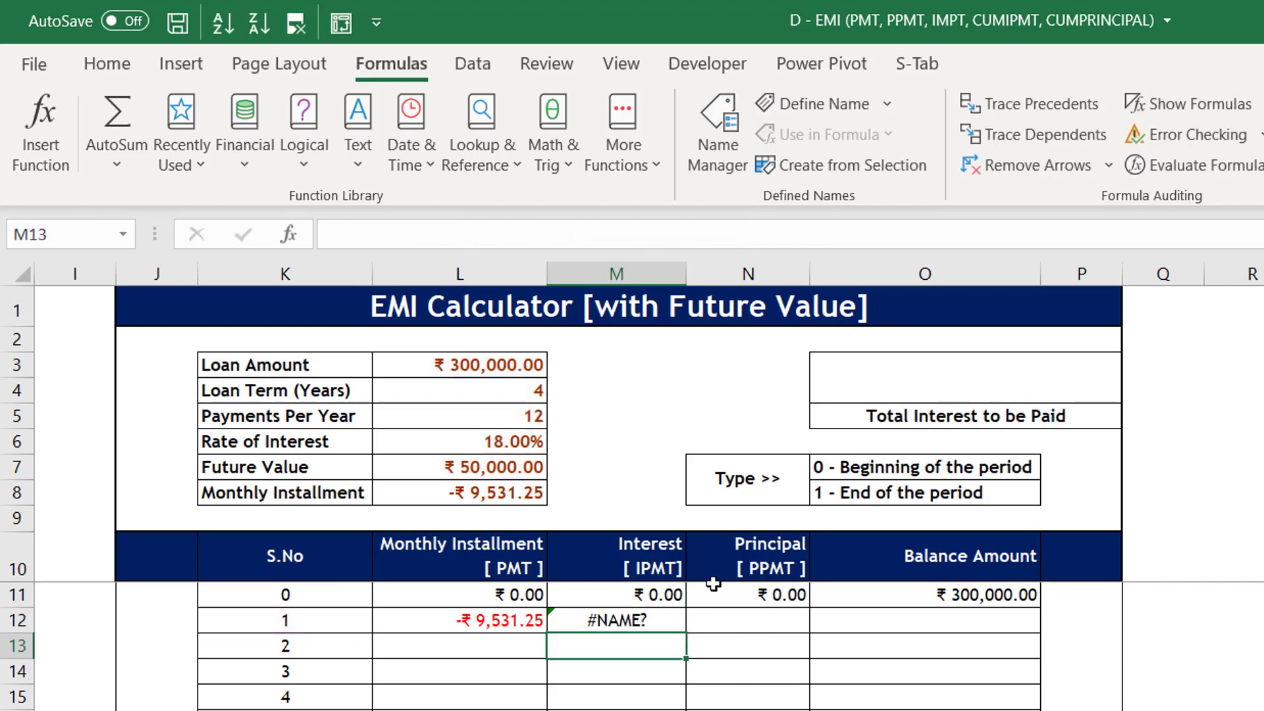
# - Correct the function name in the period 1 Interest formula in M12 to IPMT
pyautogui.click(658, 616)
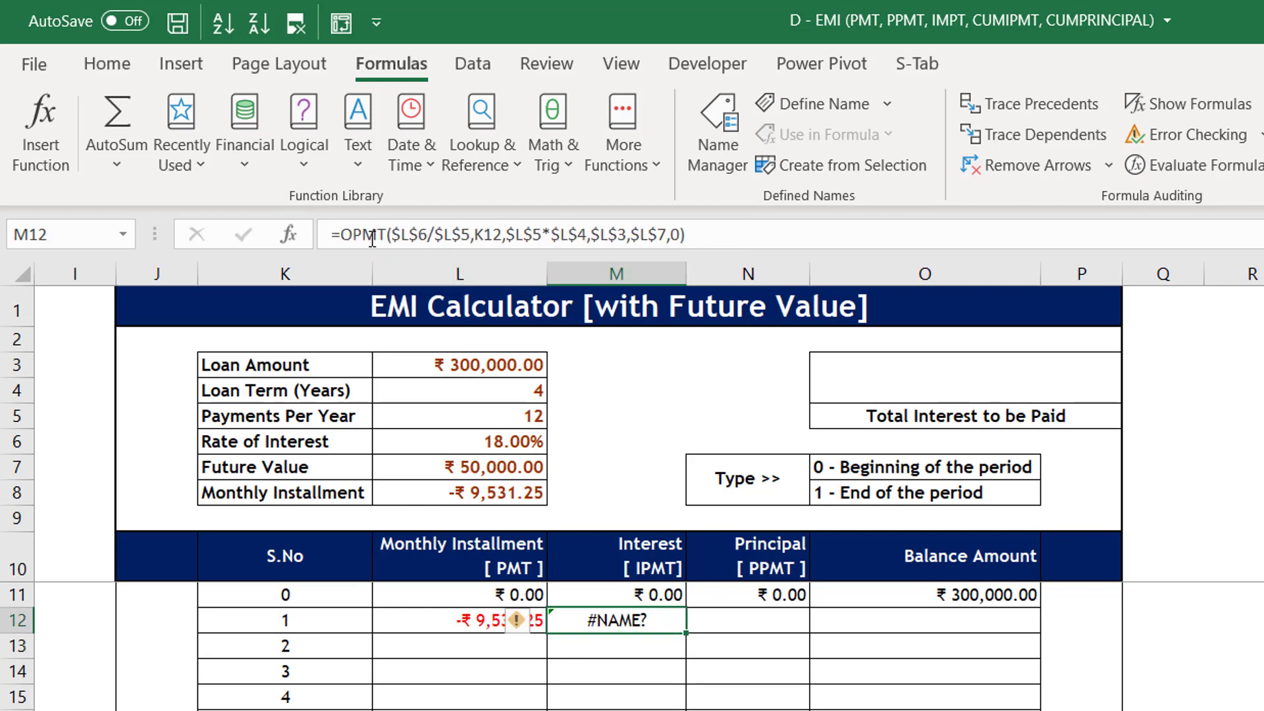
pyautogui.click(343, 235)
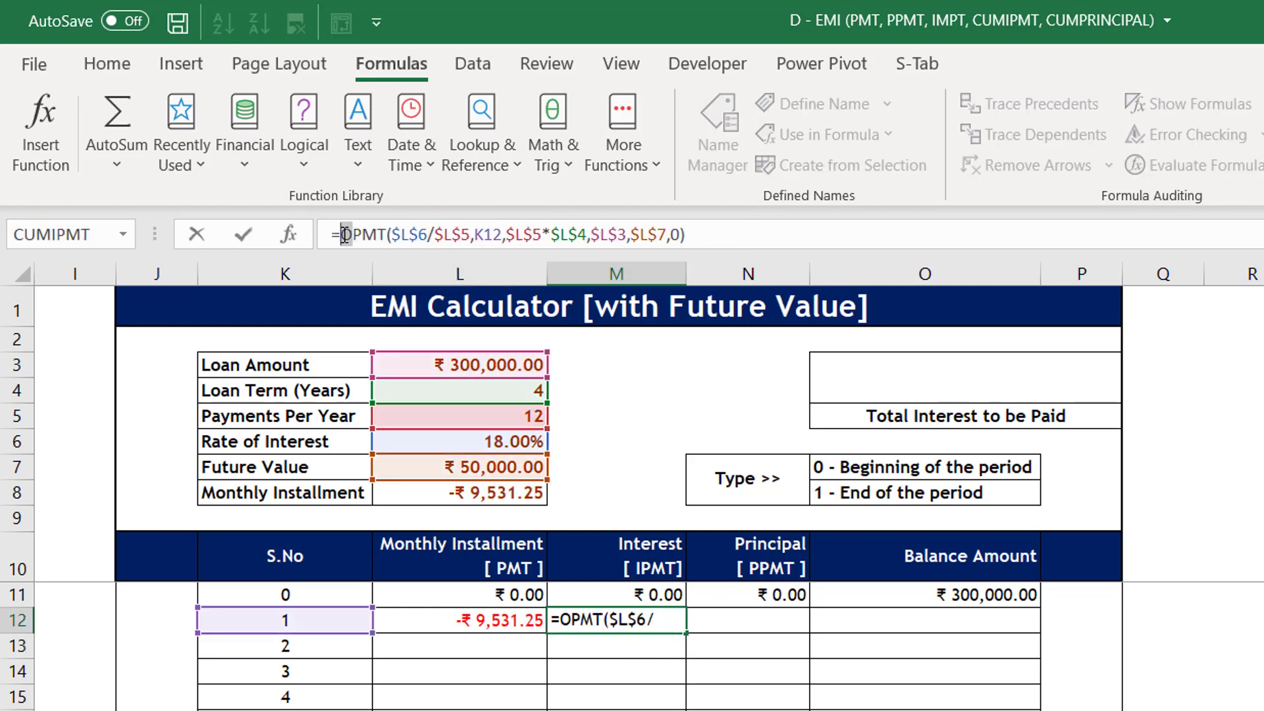
pyautogui.press('Delete')
pyautogui.write('I')
pyautogui.press('Return')
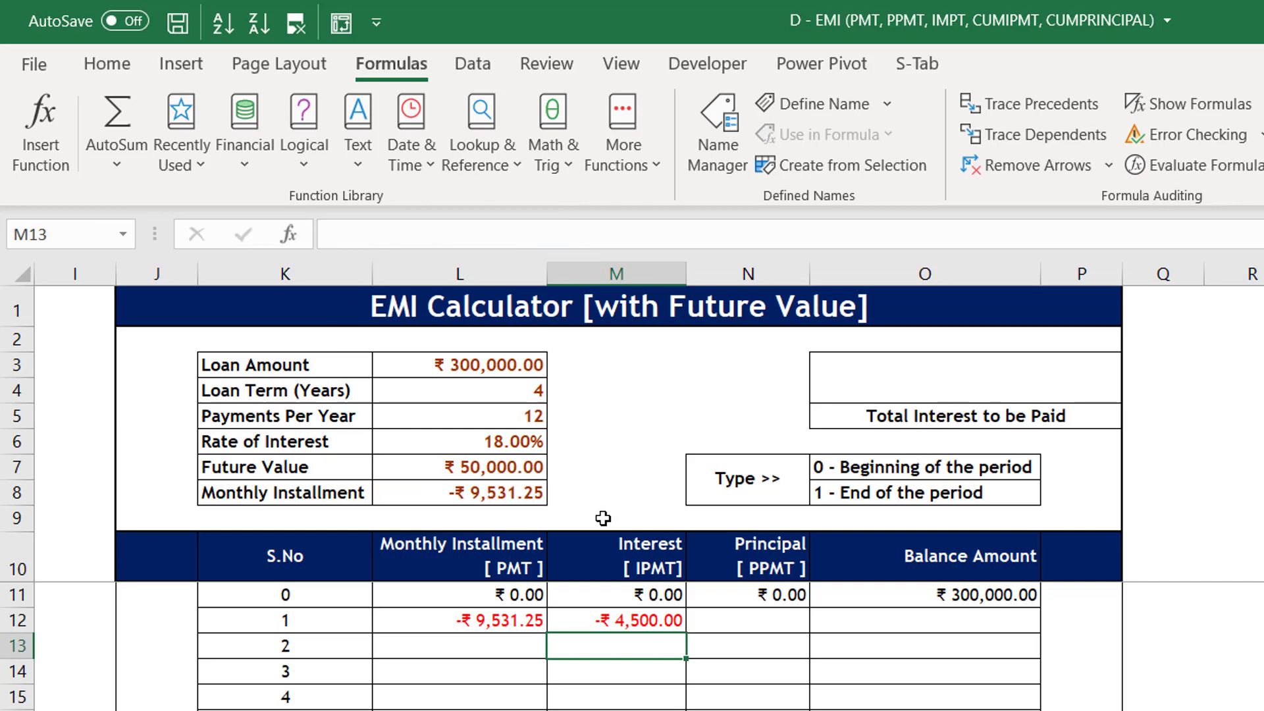
# - Copy the IPMT formula text from M12 into the period 1 Principal cell N12
pyautogui.click(649, 622)
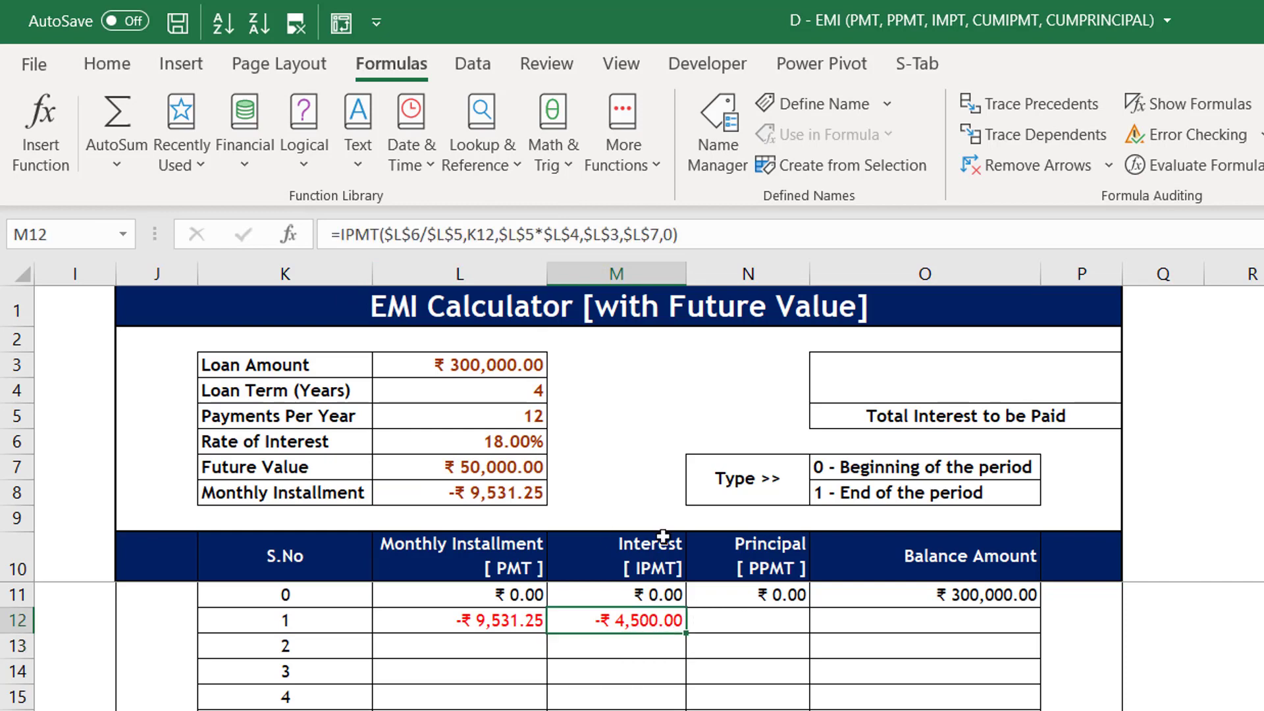
pyautogui.moveTo(686, 229); pyautogui.dragTo(233, 197)
pyautogui.hotkey('ctrl', 'c')
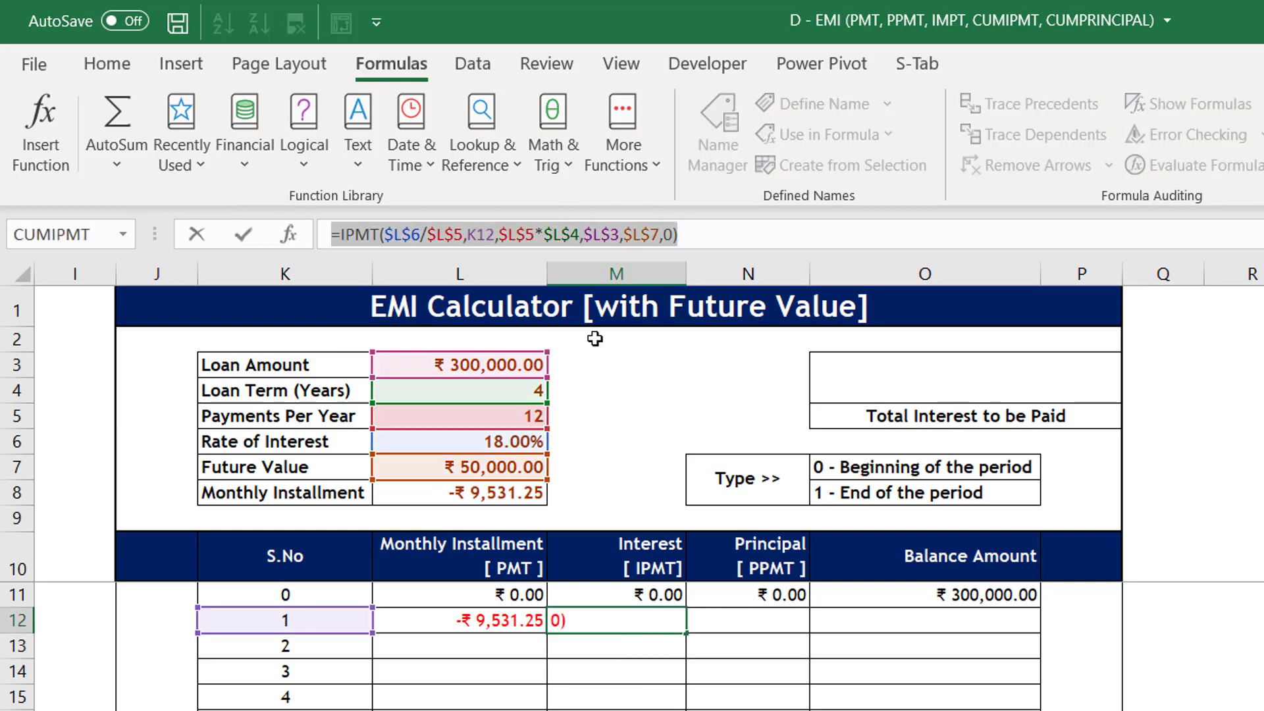
pyautogui.press('Escape')
pyautogui.click(755, 620)
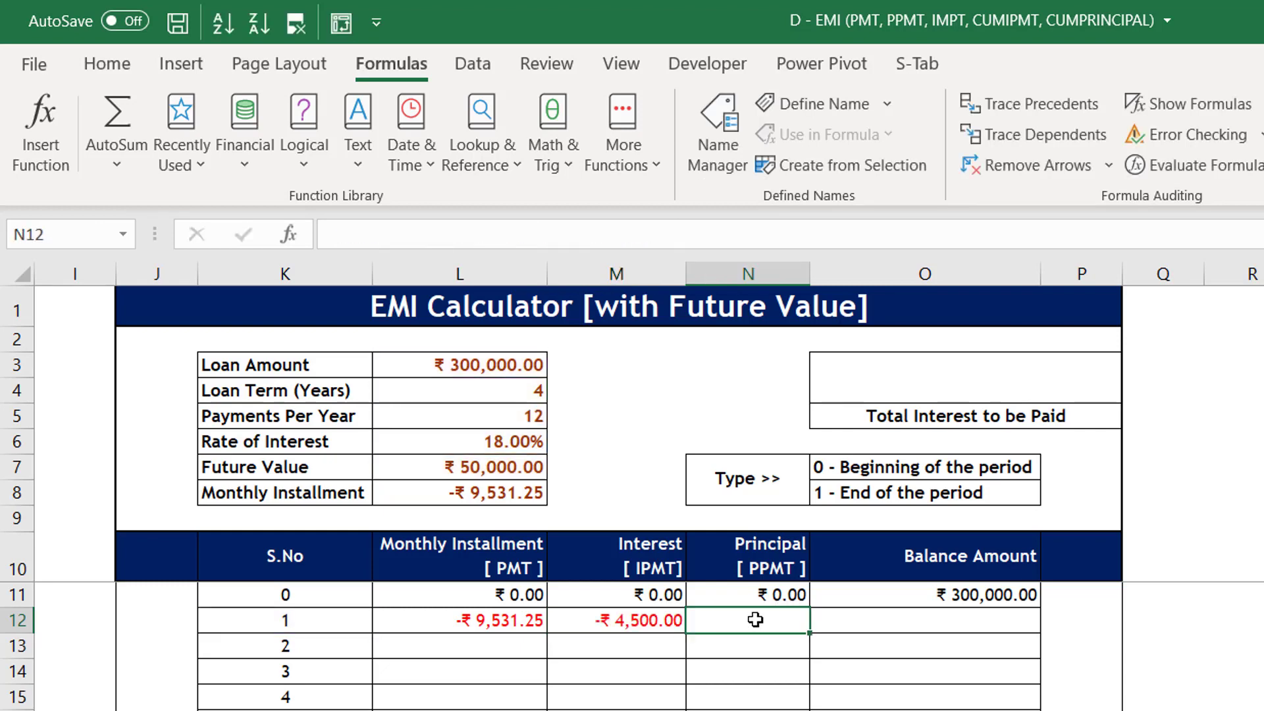
pyautogui.hotkey('ctrl', 'v')
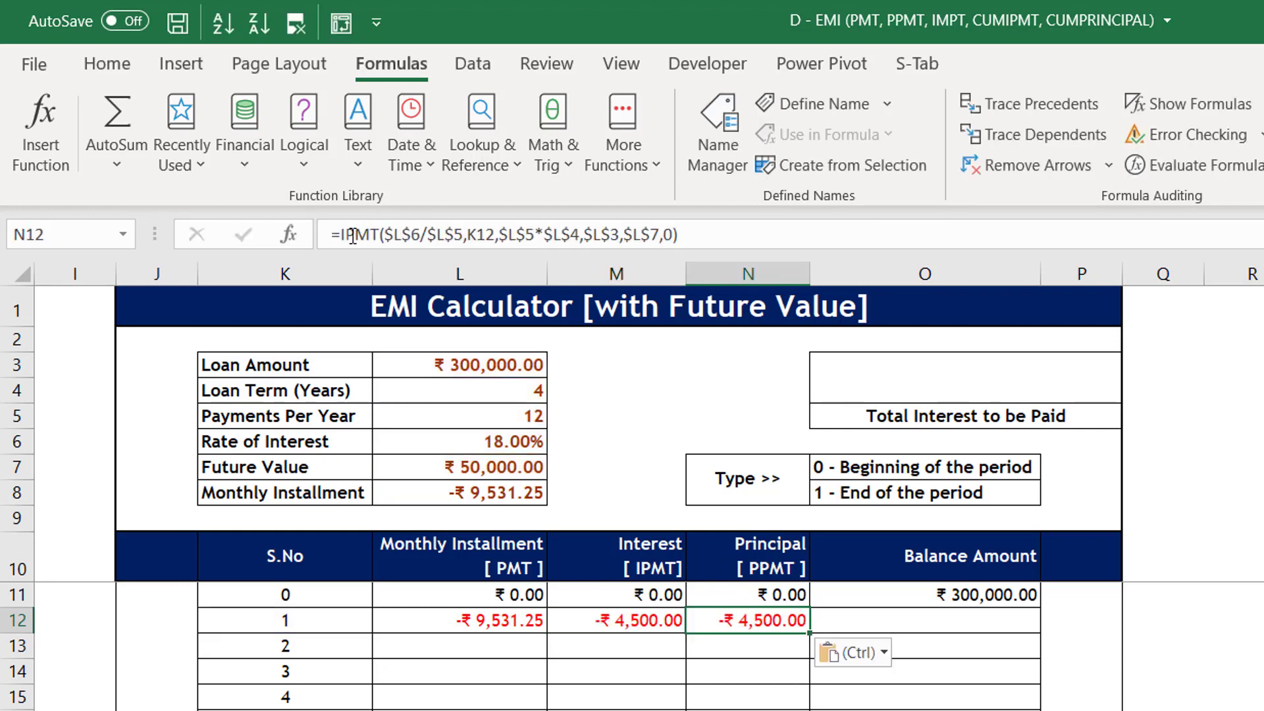
# - Change the function in the period 1 Principal formula in N12 to PPMT, keeping its arguments
pyautogui.click(352, 235)
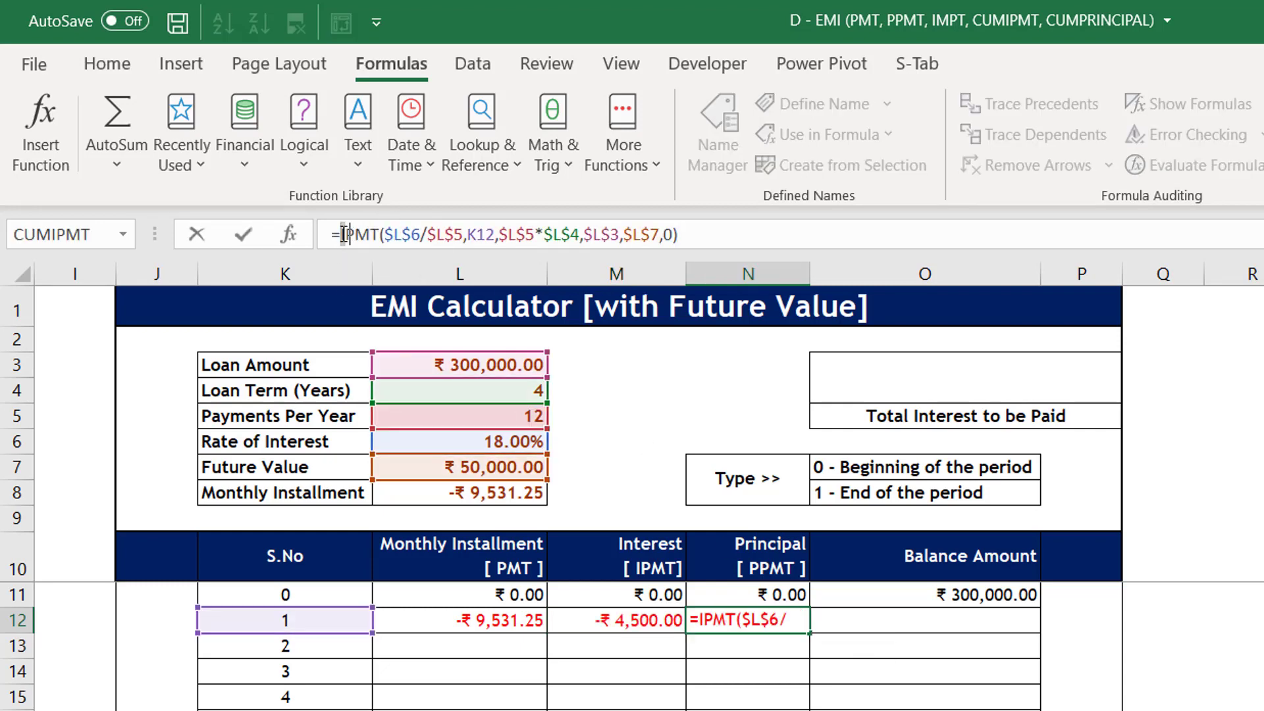
pyautogui.press('Delete')
pyautogui.write('P')
pyautogui.press('Return')
pyautogui.click(758, 616)
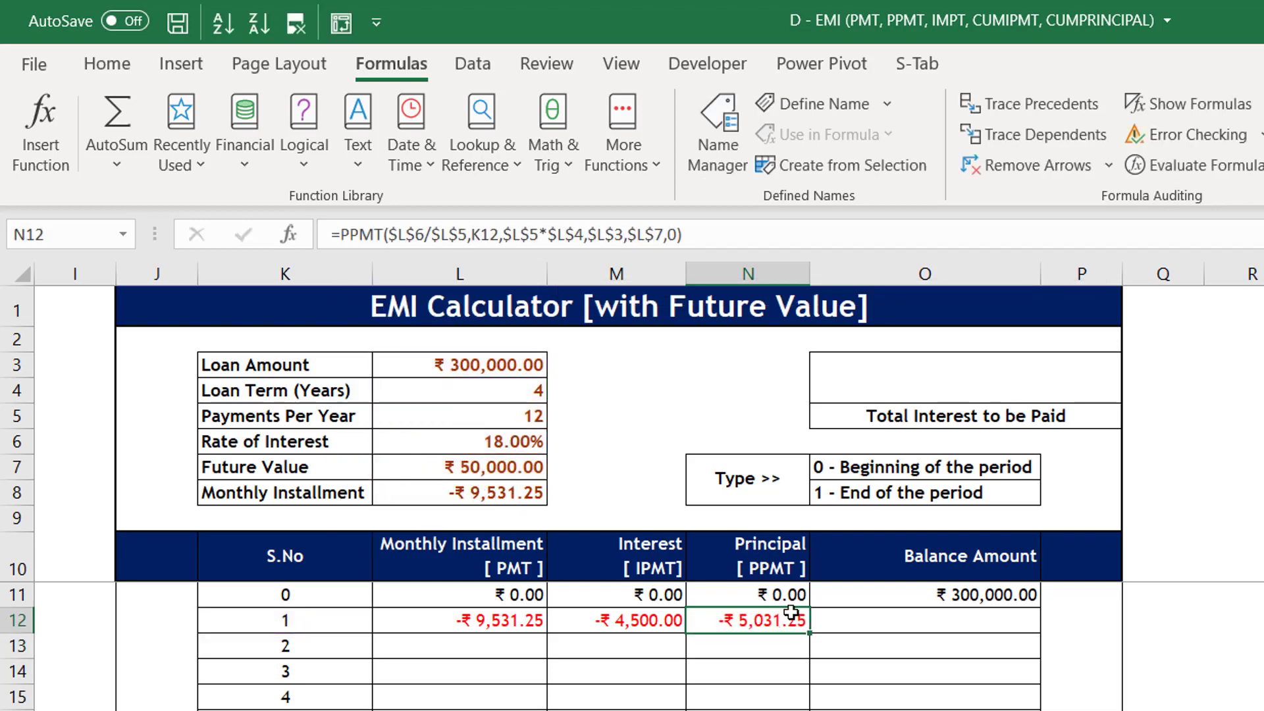
# - Calculate the period 1 Balance Amount in O12 with the formula =O11-N12
pyautogui.click(964, 613)
pyautogui.write('=')
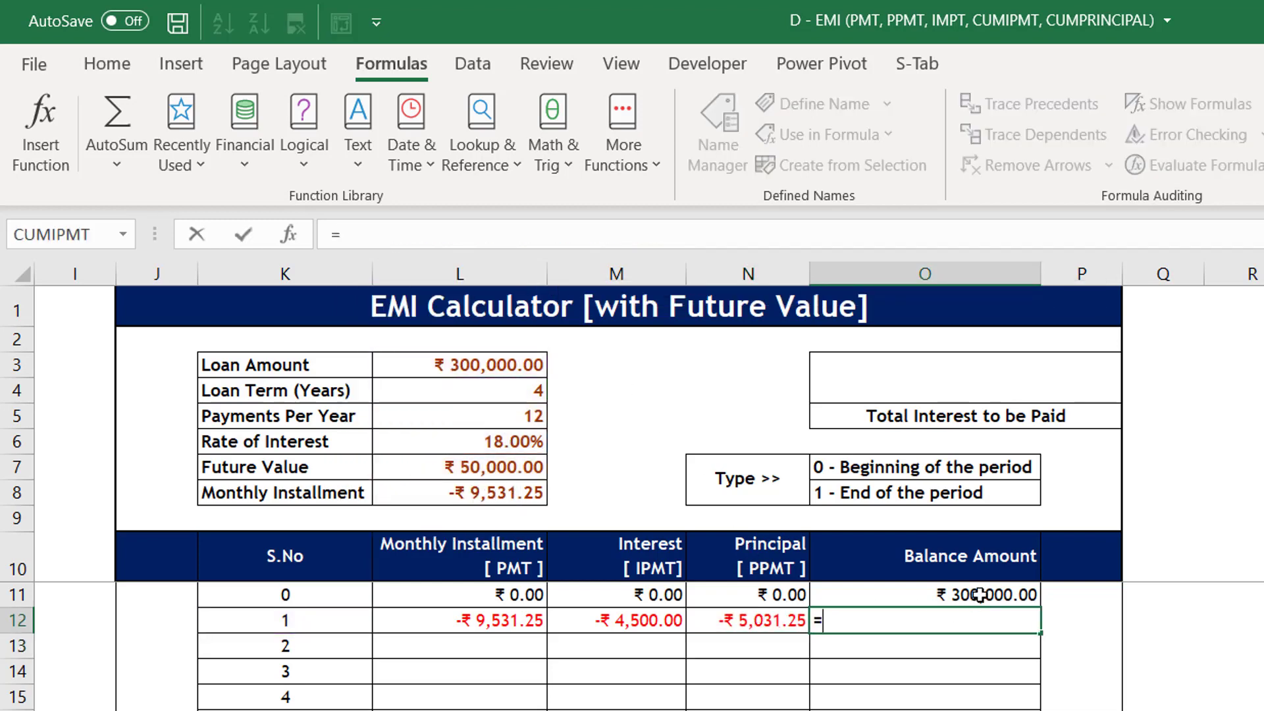
pyautogui.click(981, 594)
pyautogui.write('-')
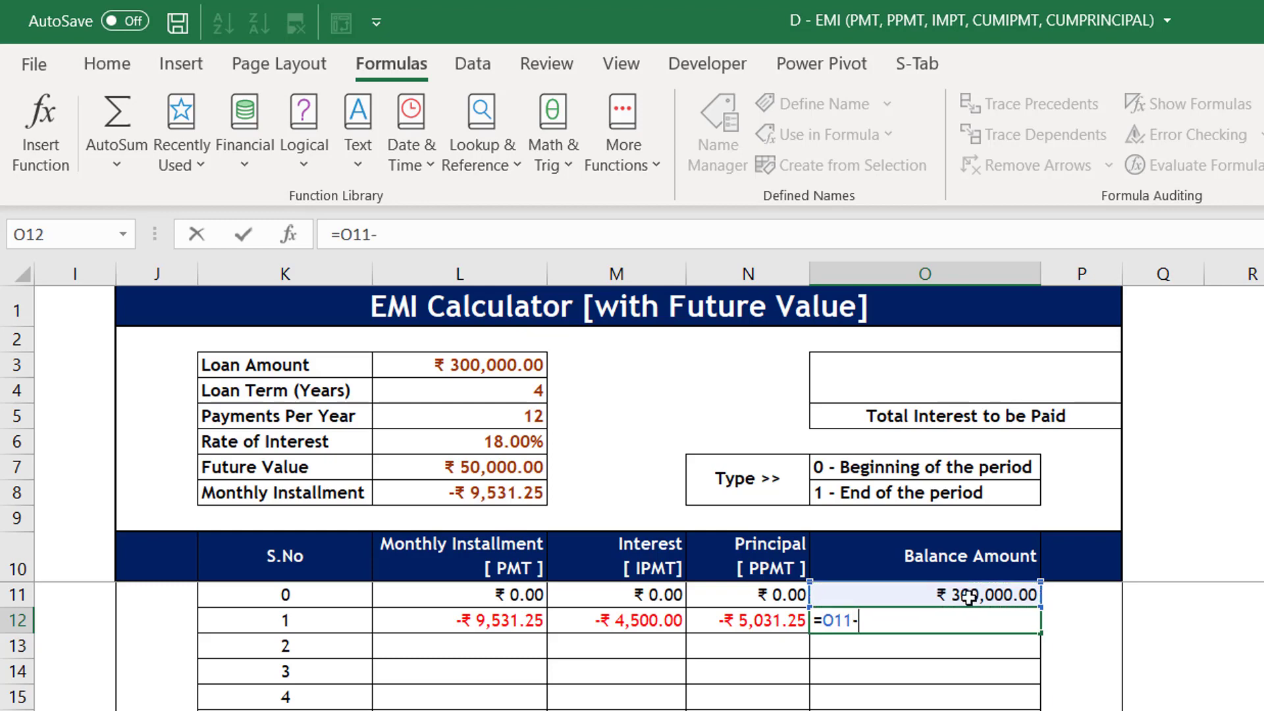
pyautogui.click(747, 622)
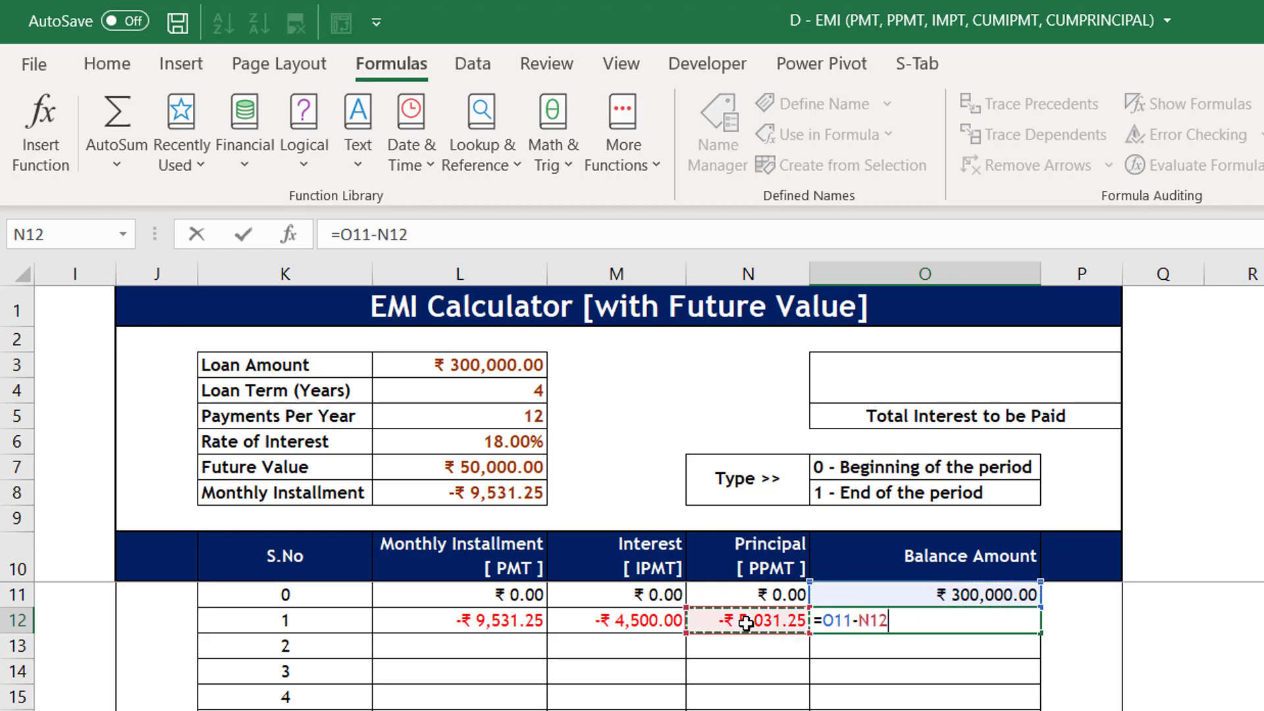
pyautogui.press('Return')
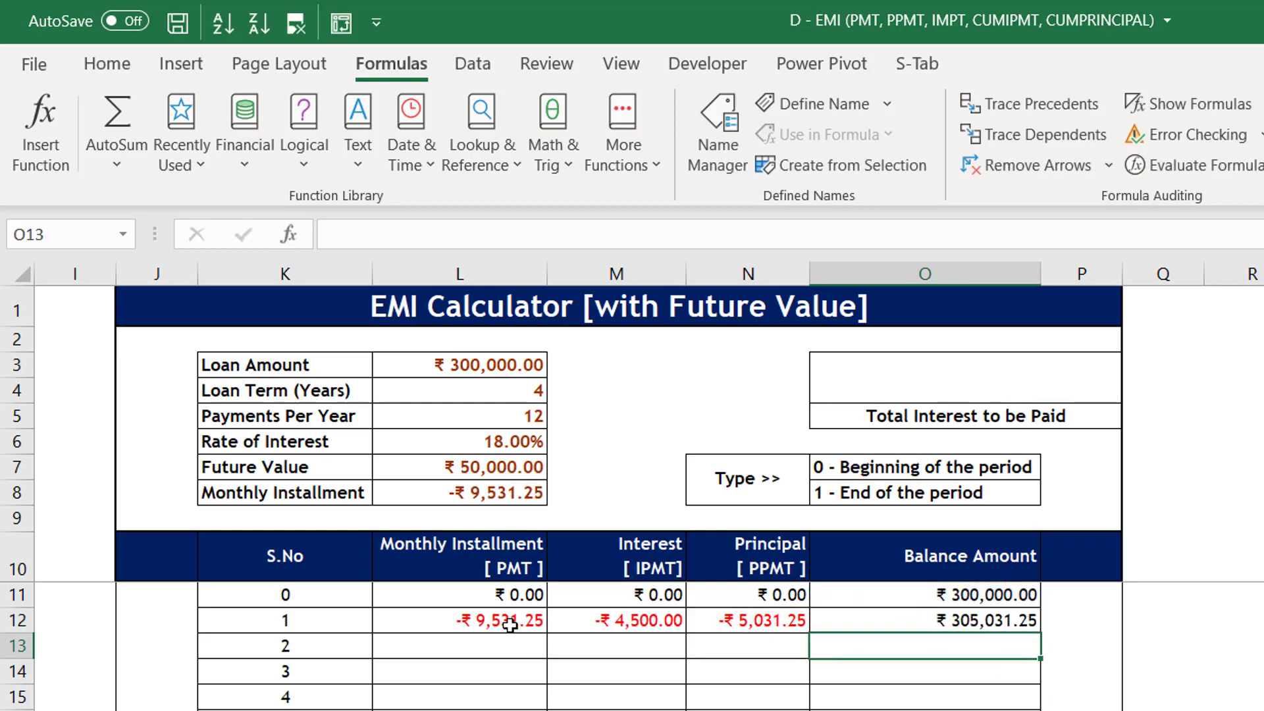
# - Fill the period 1 Monthly Installment, Interest, Principal and Balance Amount formulas from L12:O12 down their columns
pyautogui.click(536, 624)
pyautogui.doubleClick(544, 636)
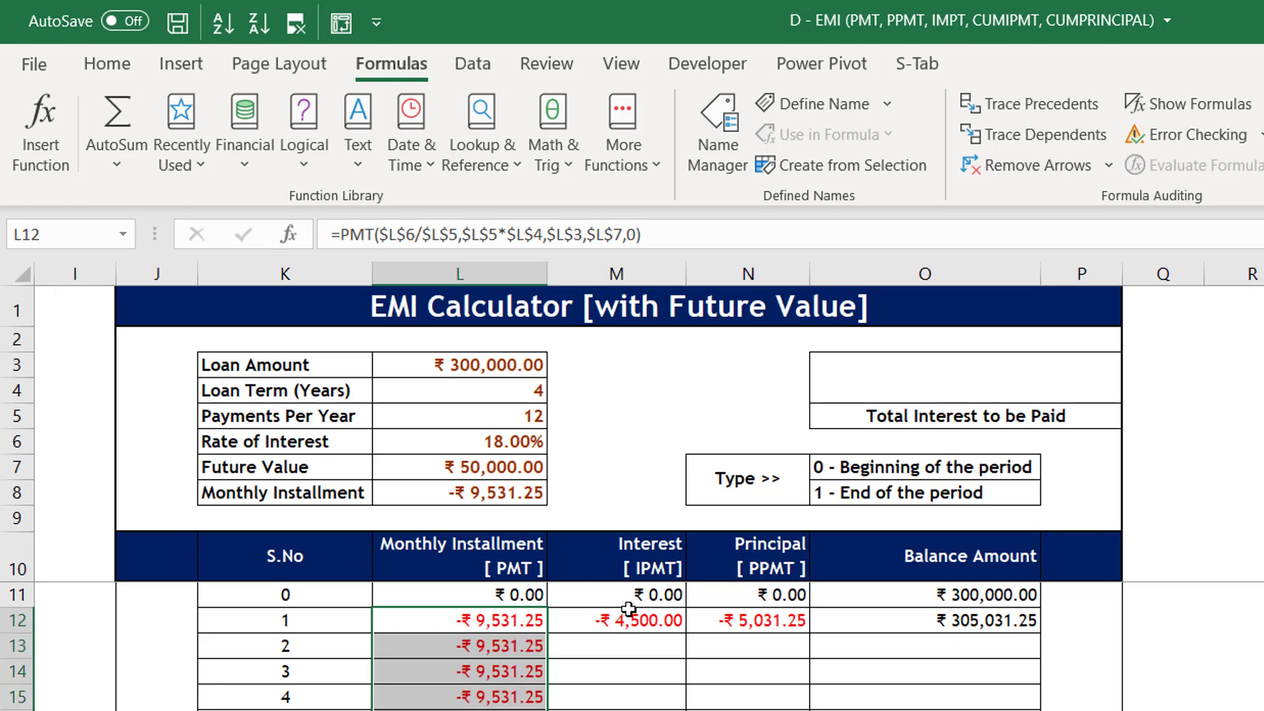
pyautogui.click(631, 615)
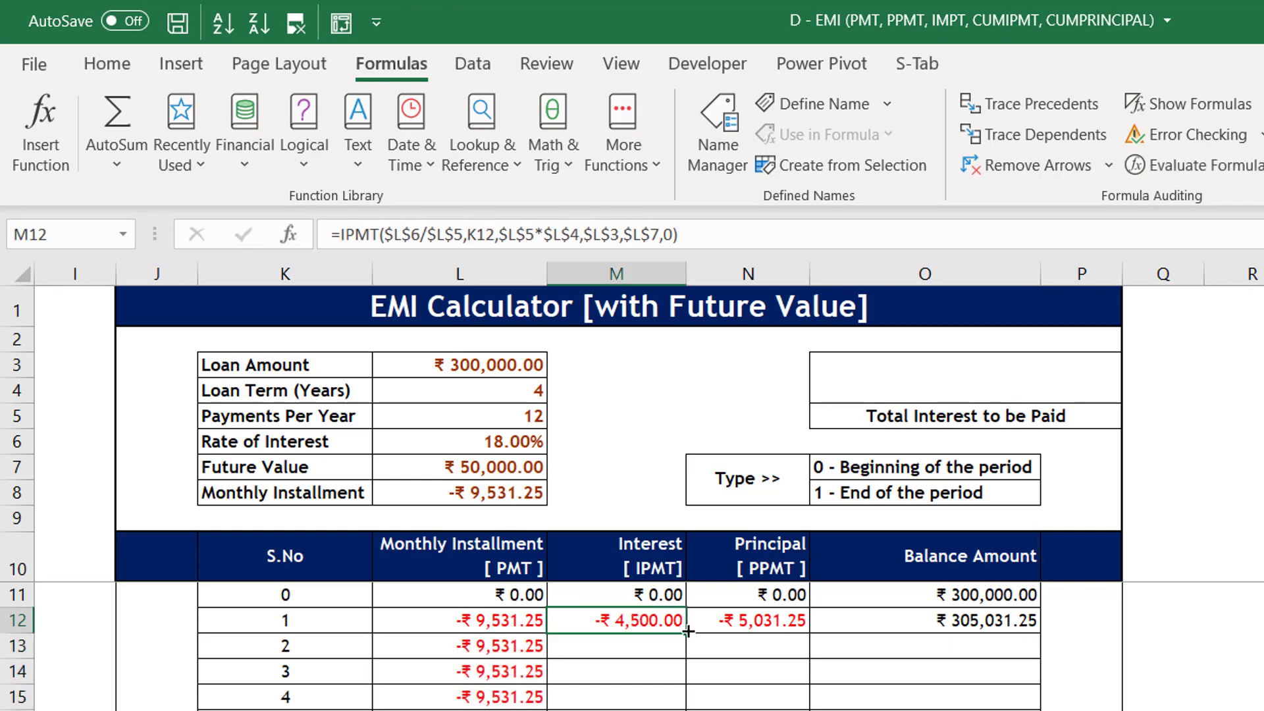
pyautogui.doubleClick(686, 632)
pyautogui.click(797, 620)
pyautogui.doubleClick(810, 632)
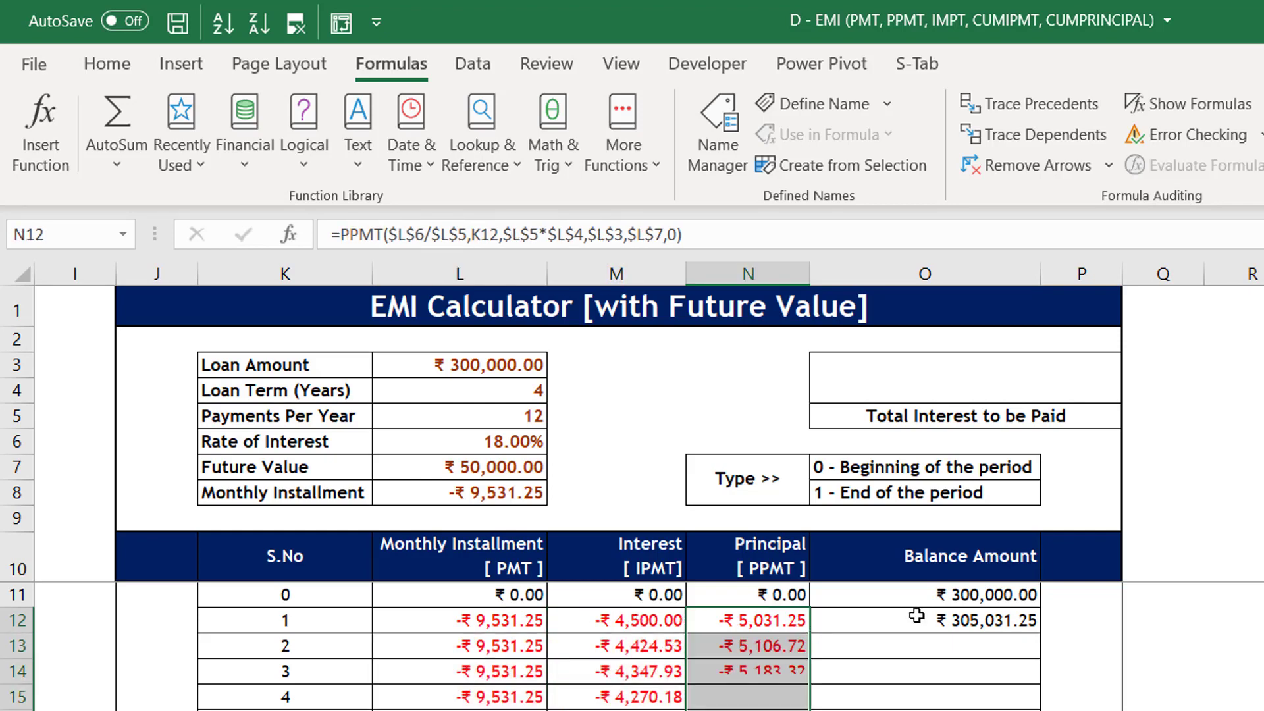
pyautogui.click(916, 616)
pyautogui.doubleClick(1041, 632)
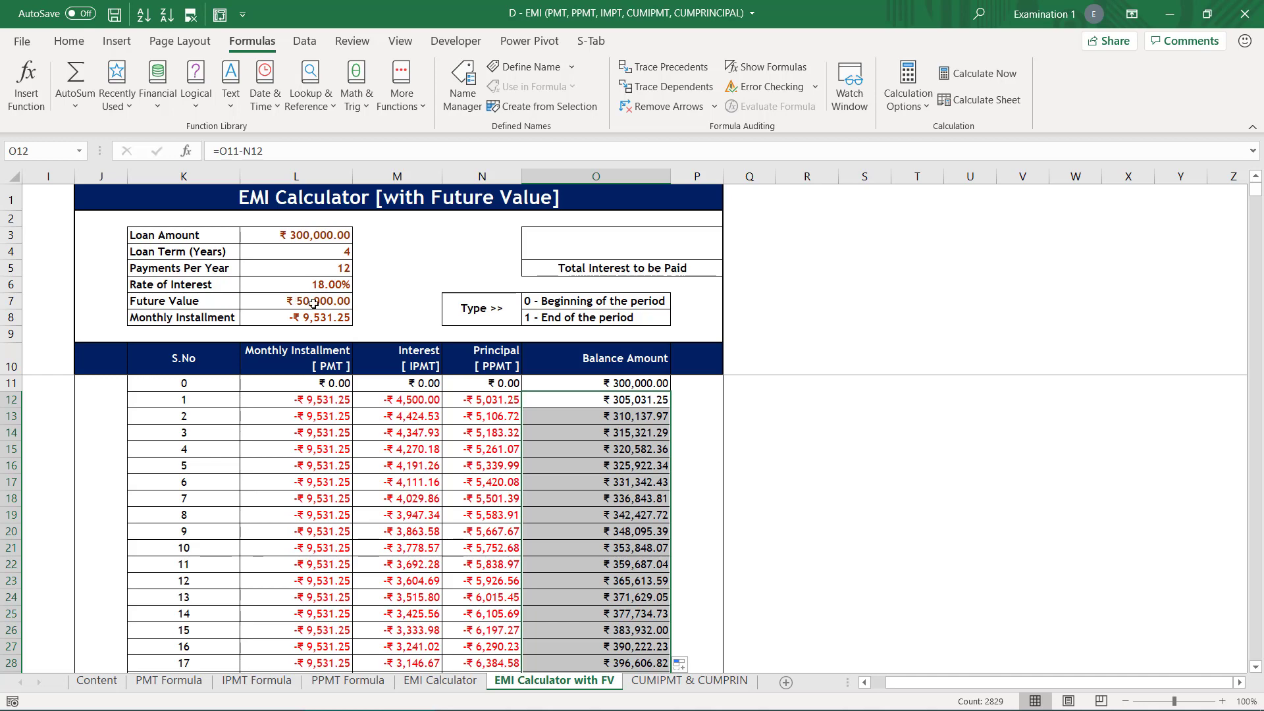
# - Clear the surplus formulas below period 48 in columns L to O, from row 60 down to row 2840
pyautogui.scroll(-14, 495, 491)
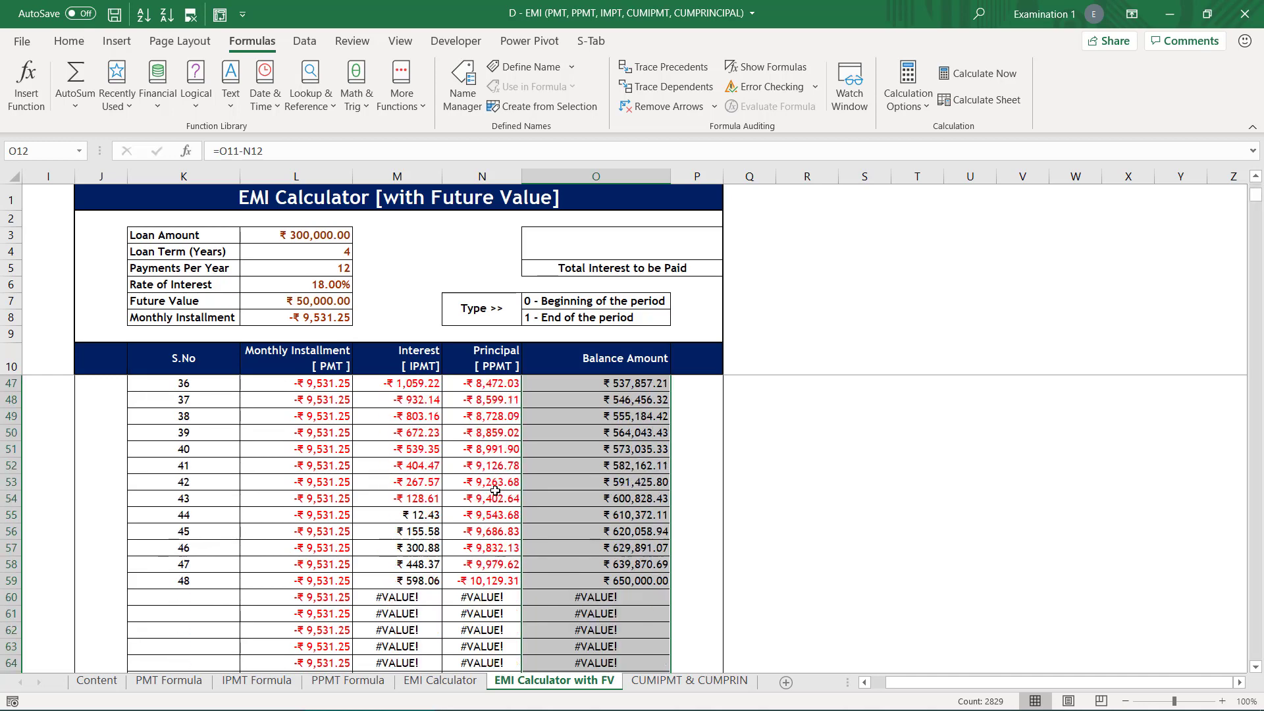
pyautogui.moveTo(296, 499); pyautogui.dragTo(585, 515)
pyautogui.hotkey('ctrl', 'shift', 'Down')
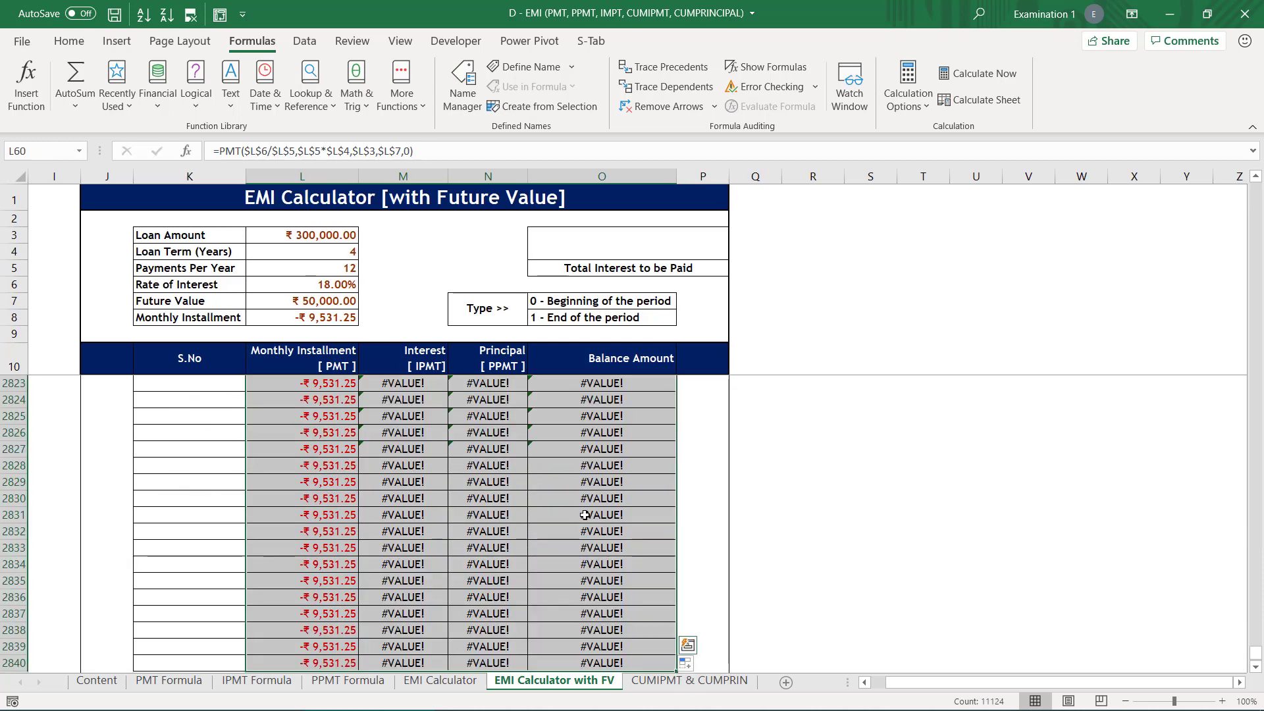
pyautogui.scroll(17, 585, 515)
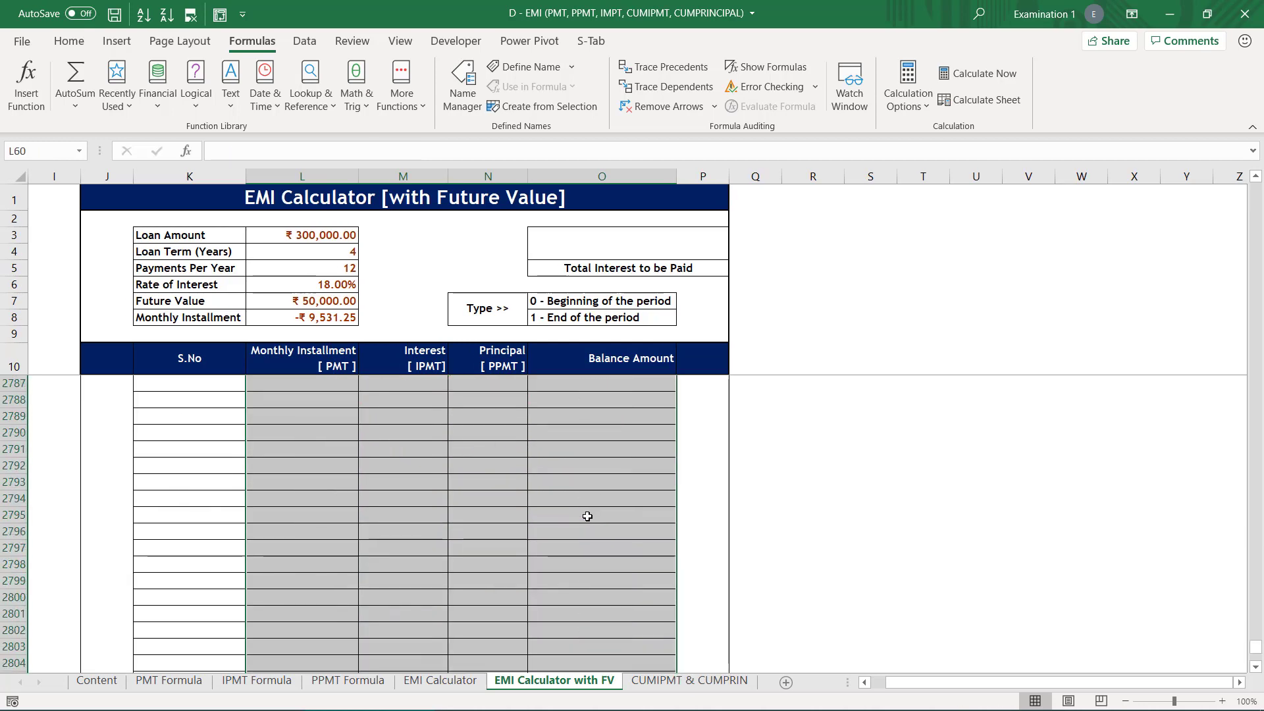
# - Examine the installment, interest, principal and balance values in the schedule's final periods, particularly the period 43 row, and return to the schedule's start
pyautogui.click(587, 516)
pyautogui.hotkey('ctrl', 'Up')
pyautogui.press('Up')
pyautogui.press('Up')
pyautogui.press('Up')
pyautogui.press('Up')
pyautogui.press('Up')
pyautogui.press('Up')
pyautogui.press('Up')
pyautogui.press('Up')
pyautogui.press('Up')
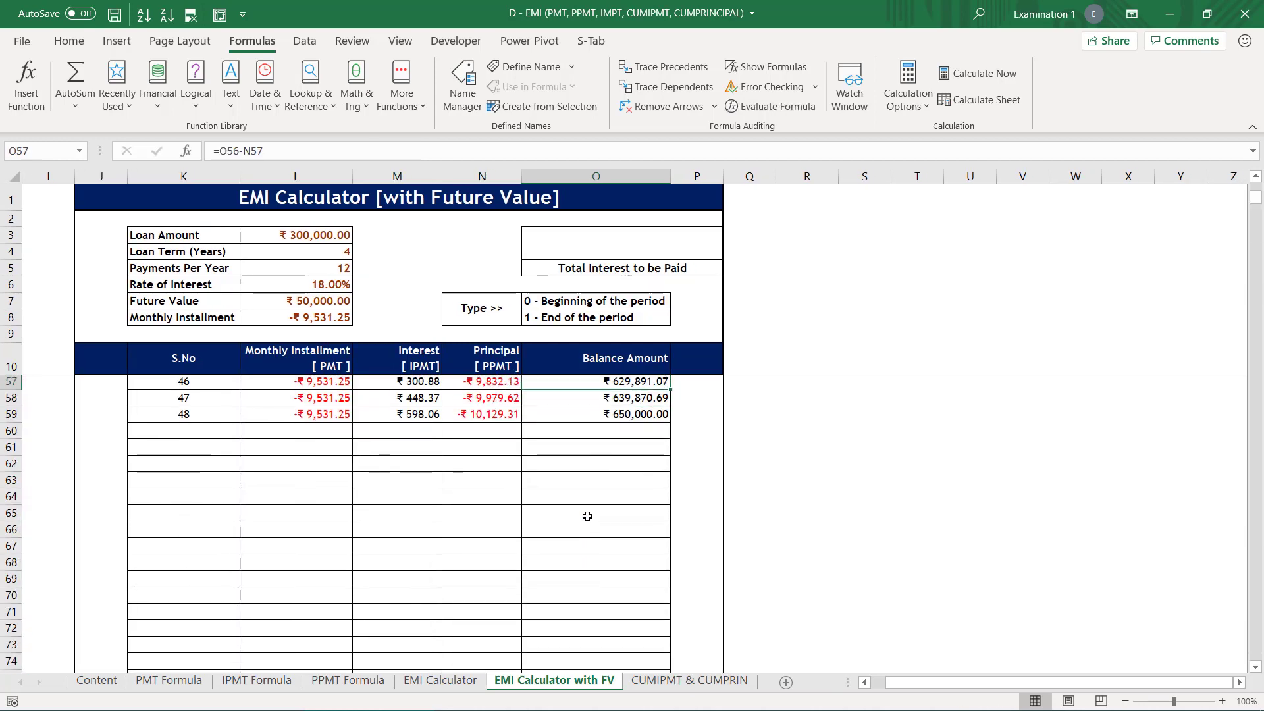
pyautogui.press('Up')
pyautogui.press('Up')
pyautogui.press('Up')
pyautogui.press('Up')
pyautogui.press('Up')
pyautogui.press('Up')
pyautogui.press('Up')
pyautogui.press('Up')
pyautogui.press('Up')
pyautogui.press('Up')
pyautogui.press('Up')
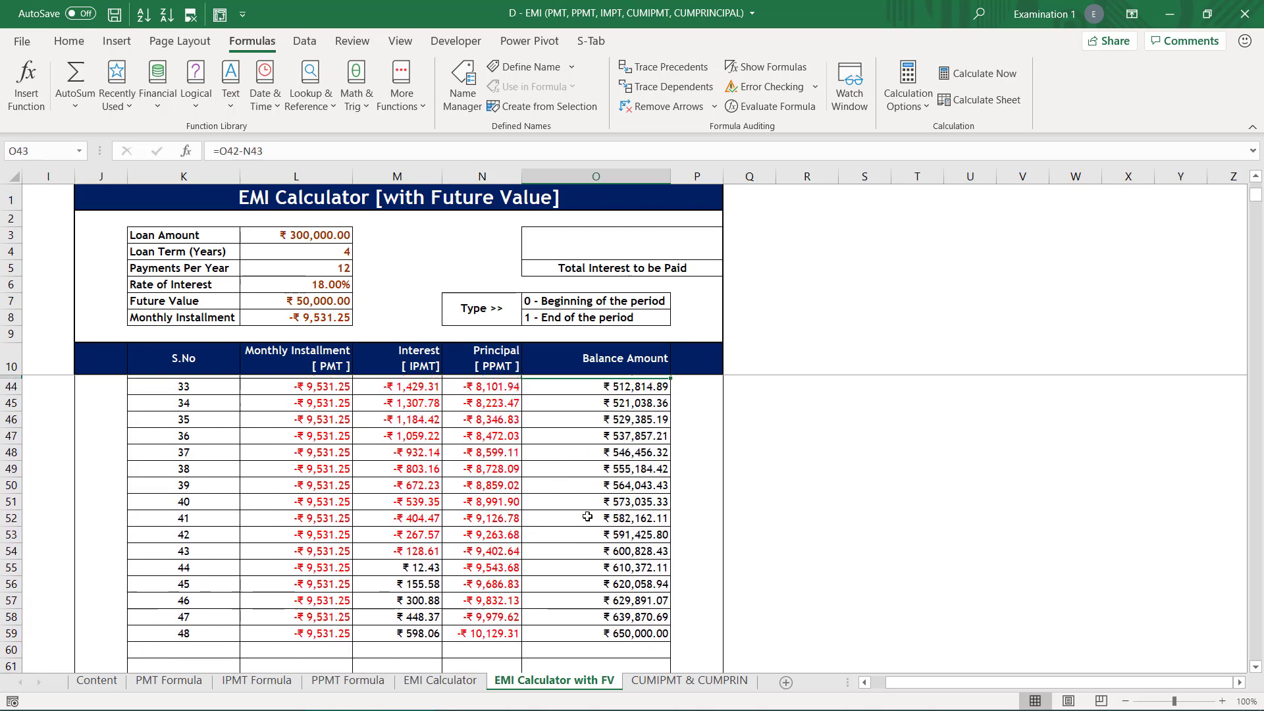
pyautogui.press('Down')
pyautogui.press('Down')
pyautogui.press('Down')
pyautogui.press('Down')
pyautogui.press('Down')
pyautogui.press('Down')
pyautogui.press('Down')
pyautogui.press('Down')
pyautogui.press('Down')
pyautogui.press('Down')
pyautogui.press('Down')
pyautogui.press('Down')
pyautogui.press('Down')
pyautogui.press('Down')
pyautogui.press('Down')
pyautogui.press('Down')
pyautogui.press('Down')
pyautogui.press('Down')
pyautogui.press('Down')
pyautogui.press('Down')
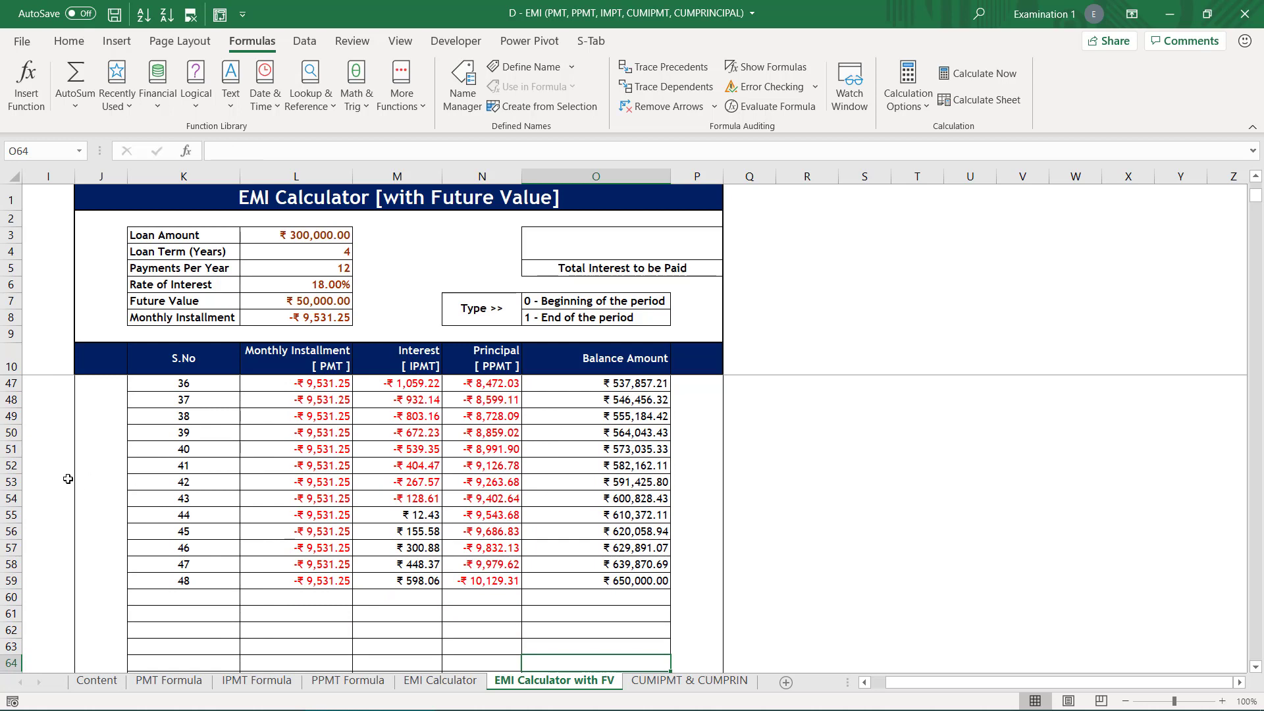
pyautogui.click(13, 498)
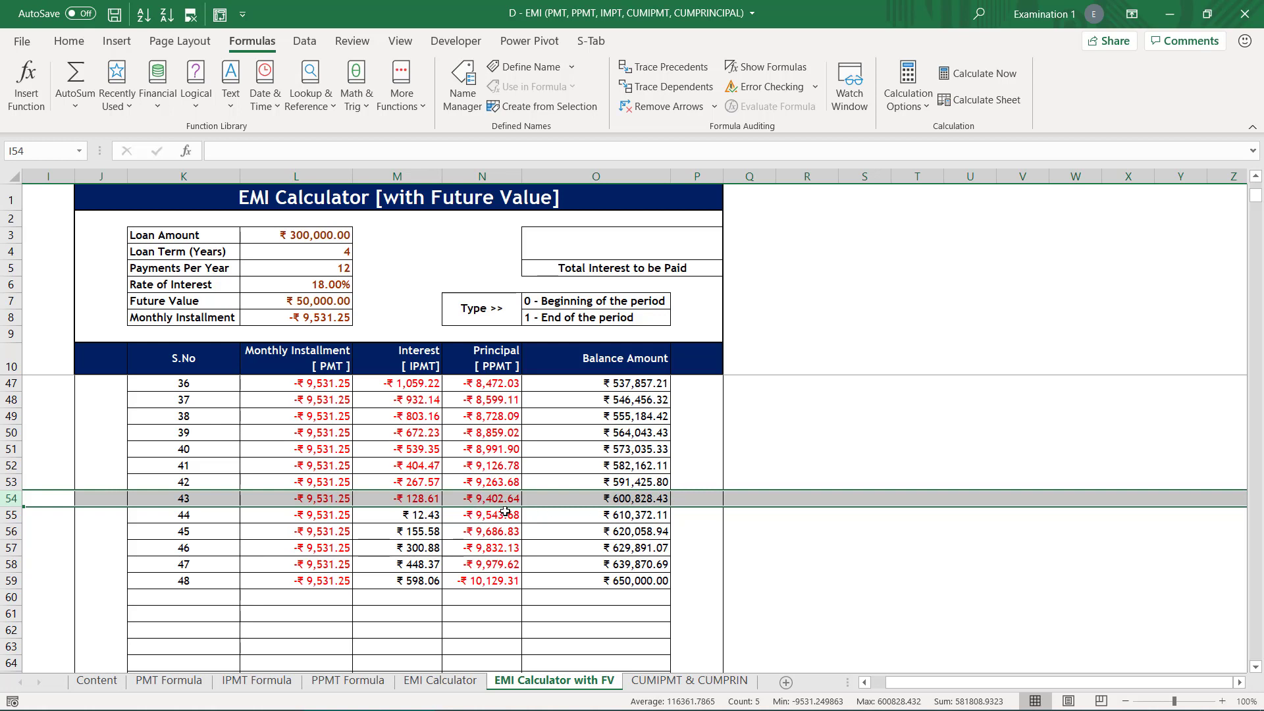
pyautogui.click(589, 495)
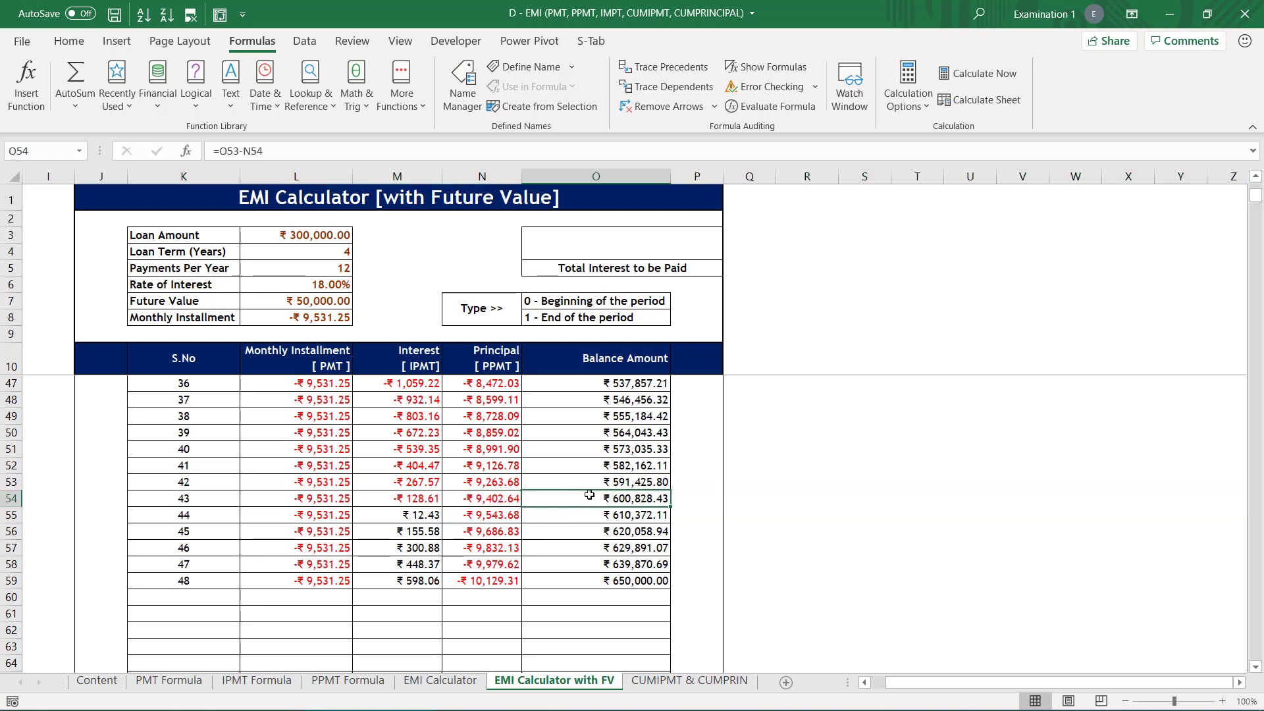
pyautogui.hotkey('ctrl', 'Up')
pyautogui.press('Down')
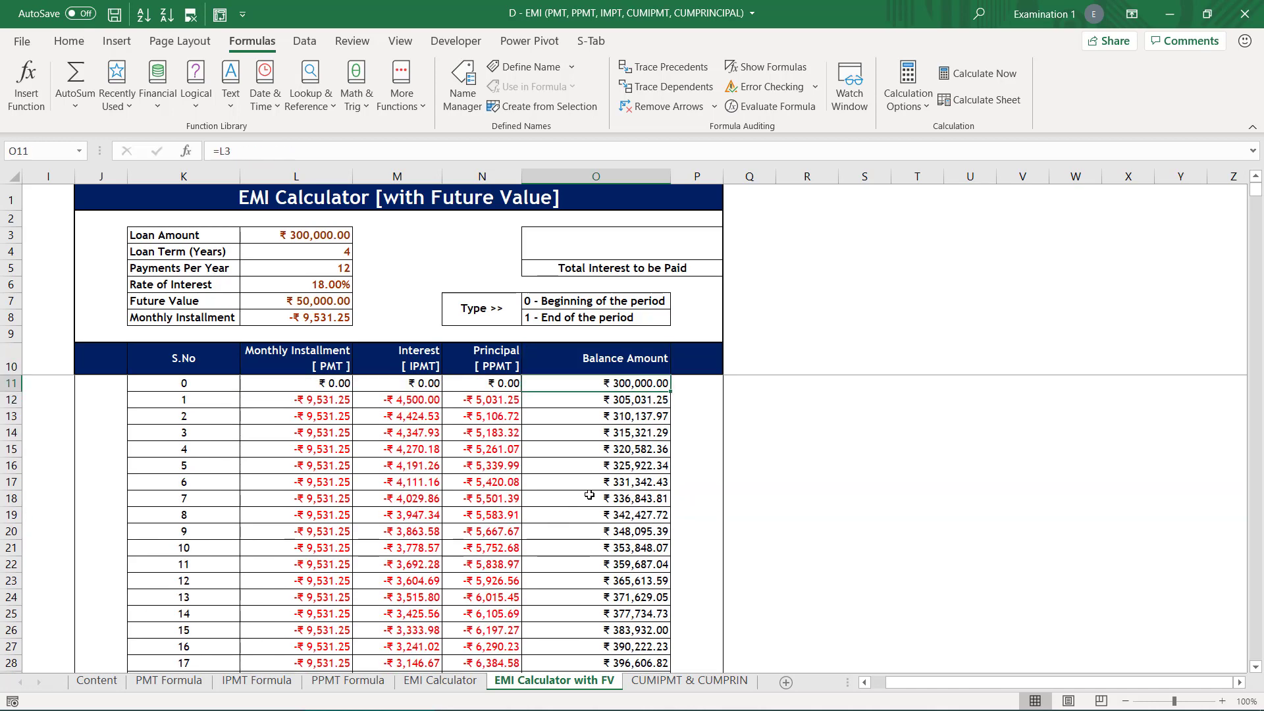
# - Change the period 1 Balance Amount formula in O12 to =O11+N12 and fill it down the Balance Amount column
pyautogui.press('Down')
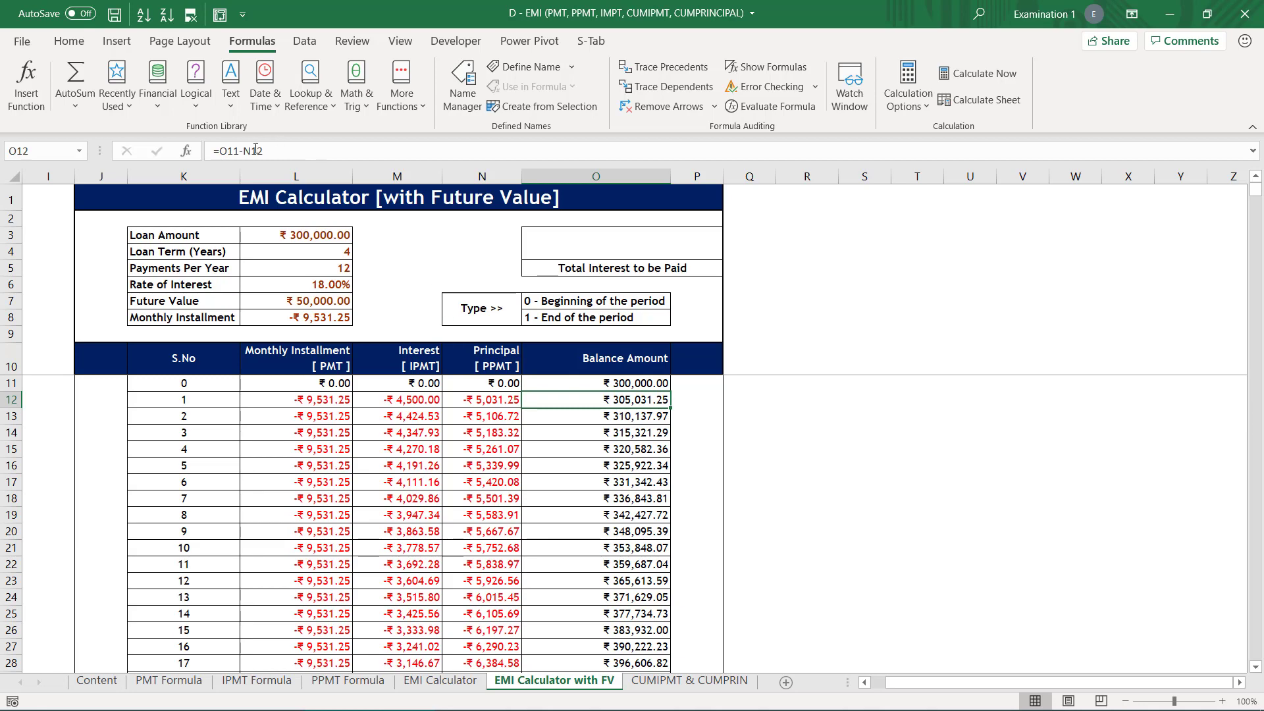
pyautogui.click(243, 152)
pyautogui.press('BackSpace')
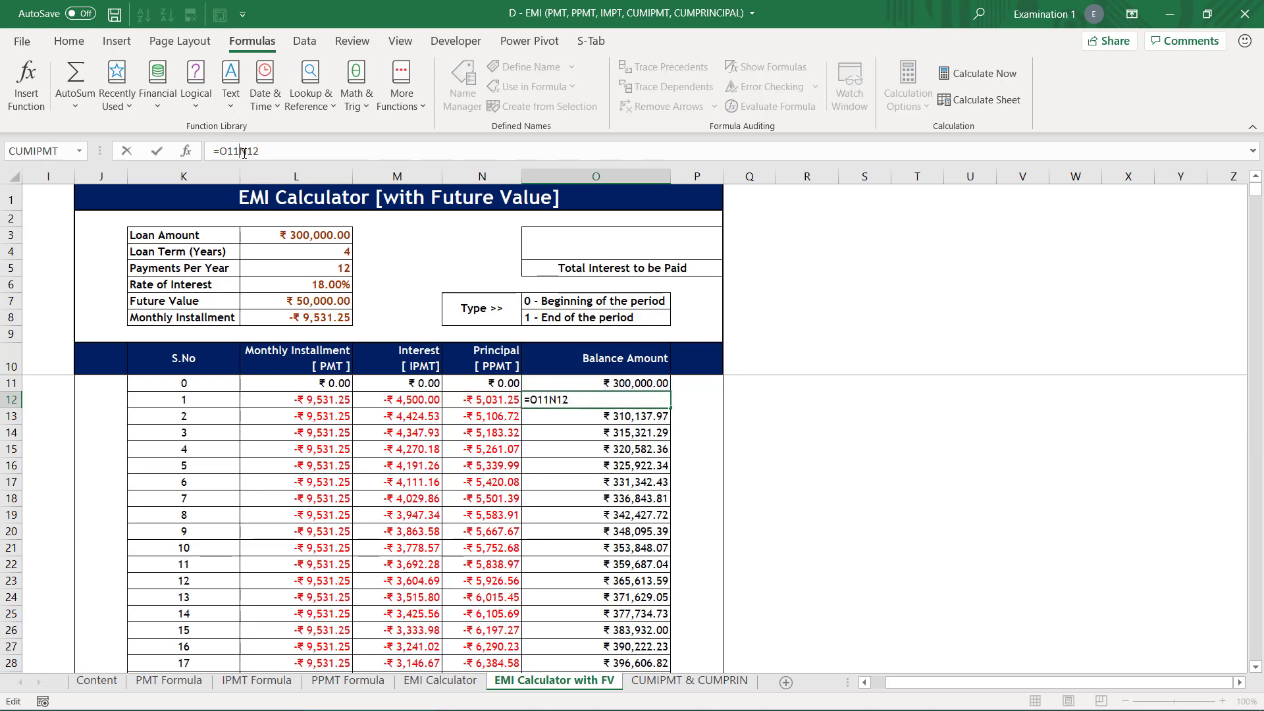
pyautogui.write('+')
pyautogui.press('Return')
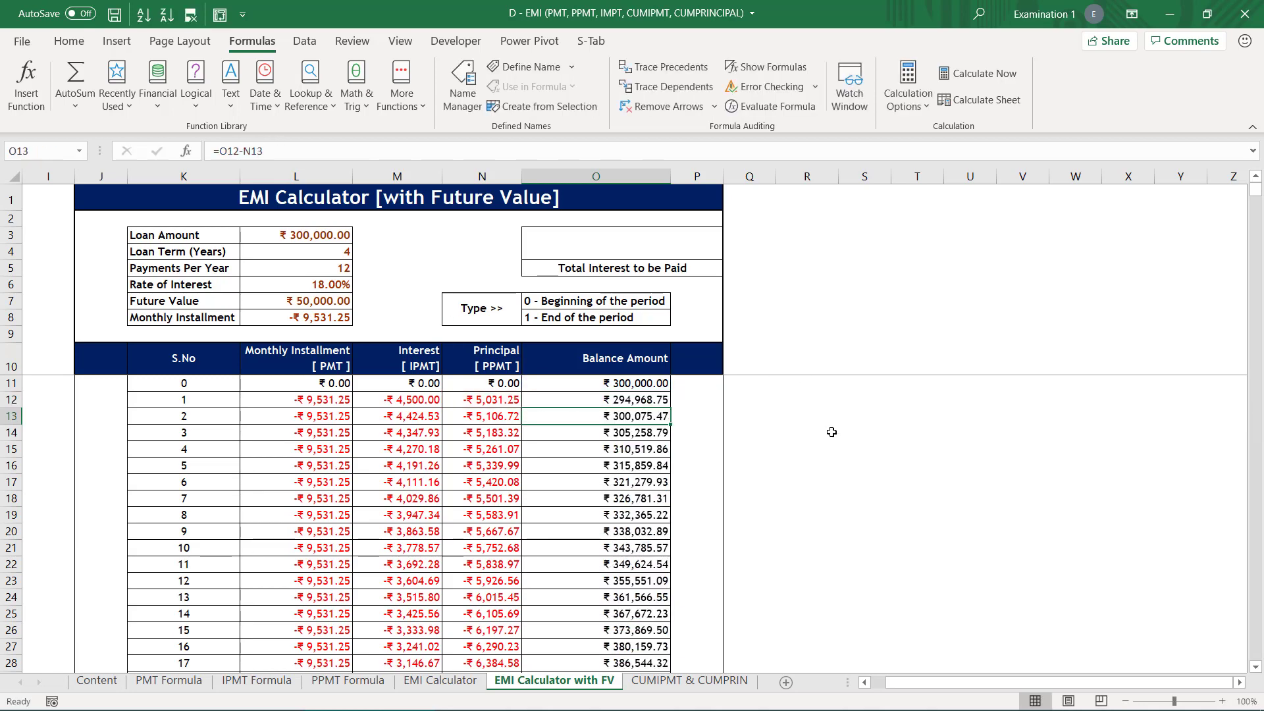
pyautogui.click(662, 401)
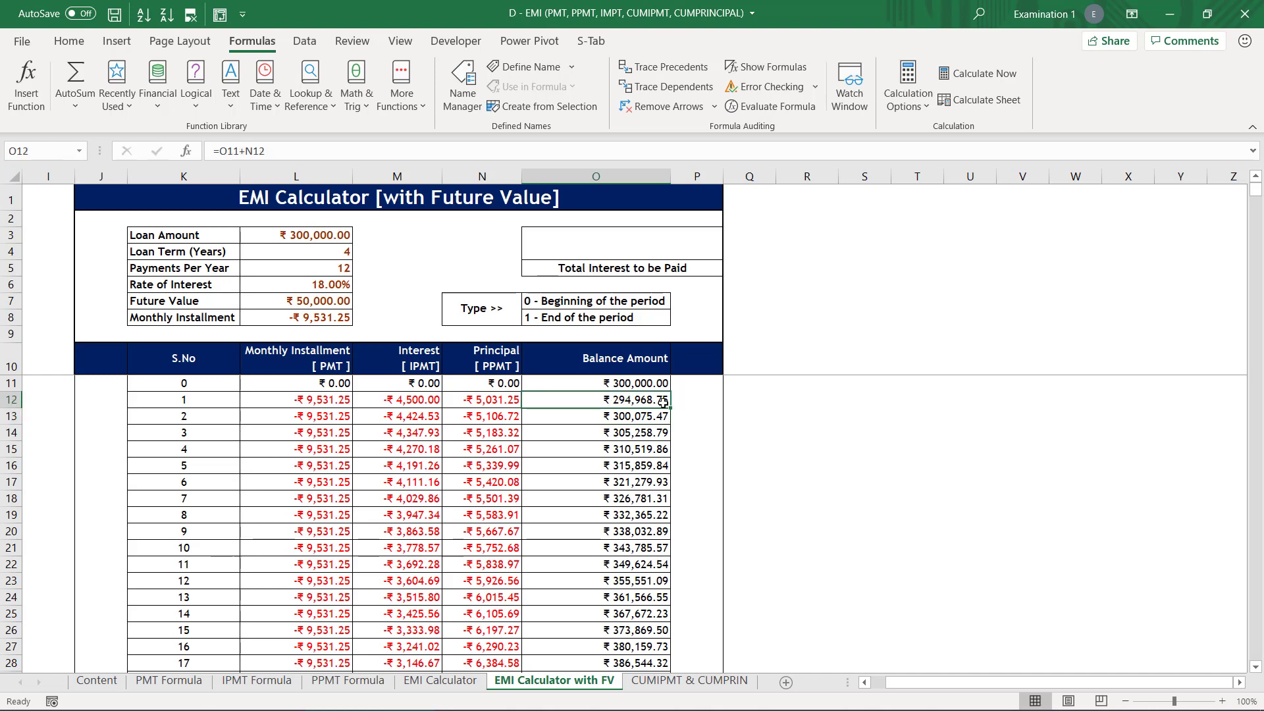
pyautogui.doubleClick(672, 408)
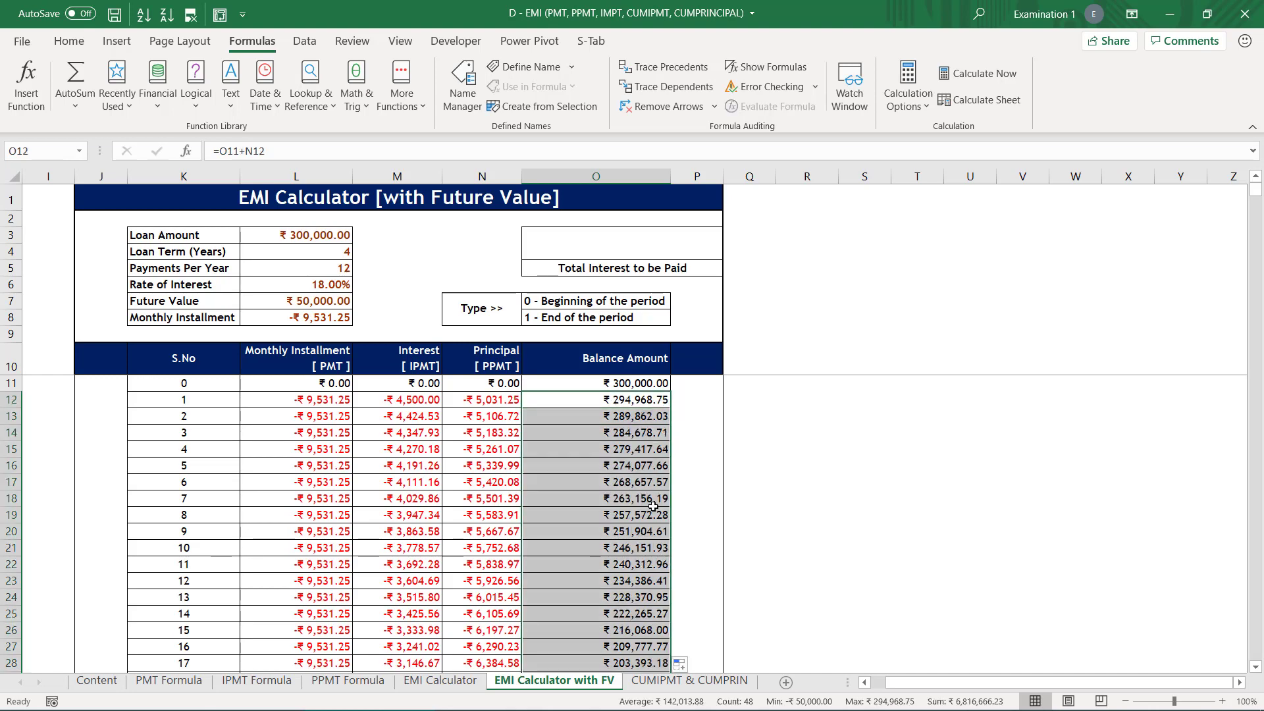
# - Examine the installment, interest, principal and balance values in the schedule's final periods, row by row for periods 42, 43, 44 and 48
pyautogui.scroll(-1, 641, 490)
pyautogui.scroll(-13, 641, 490)
pyautogui.scroll(3, 556, 493)
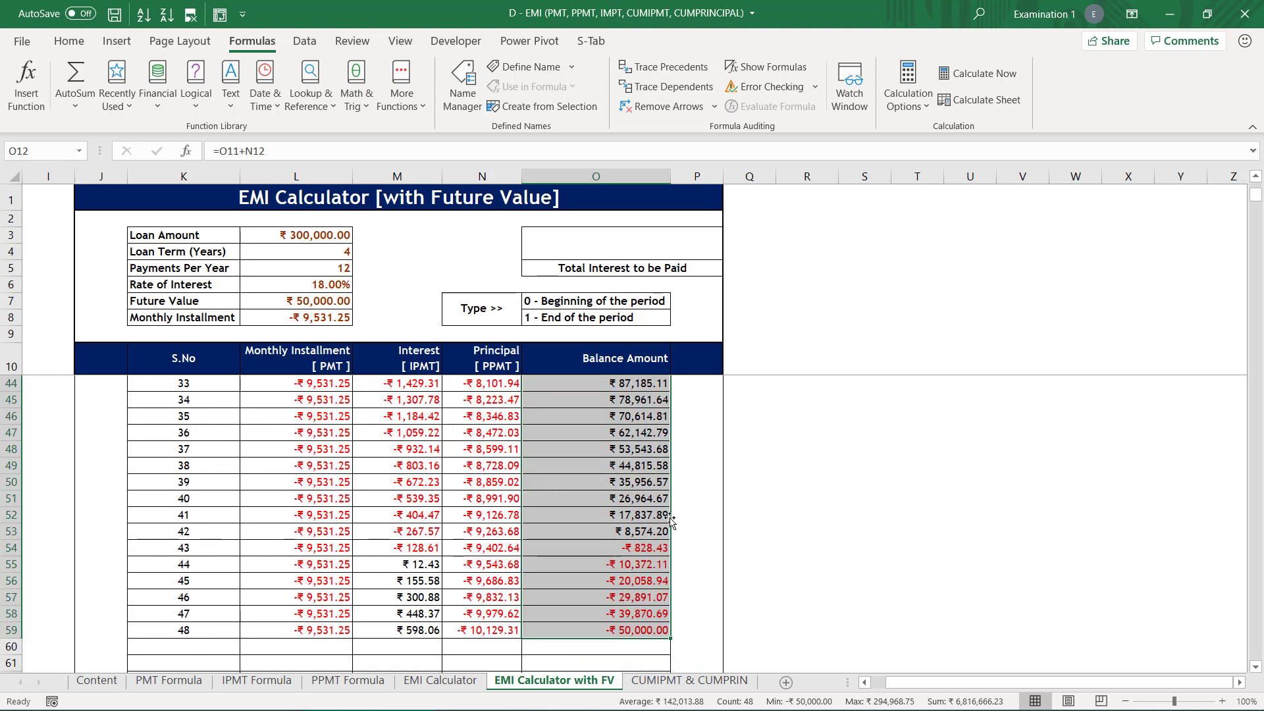
pyautogui.click(12, 531)
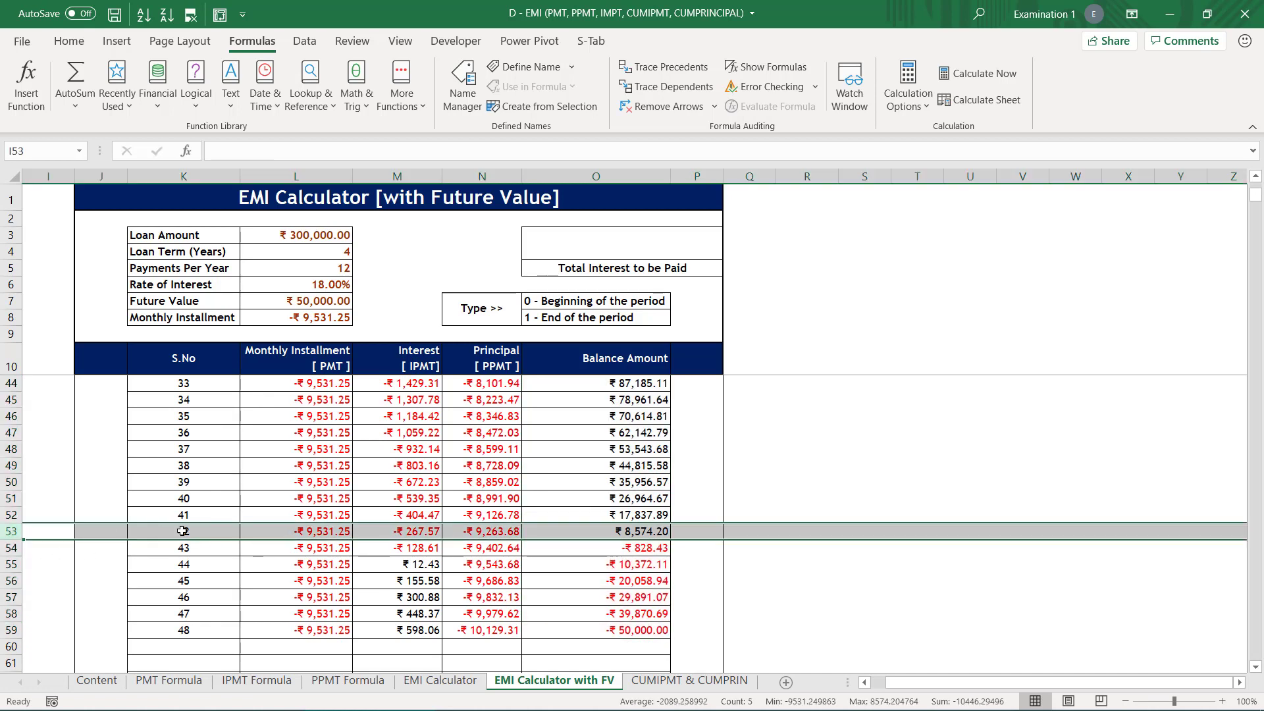
pyautogui.click(12, 549)
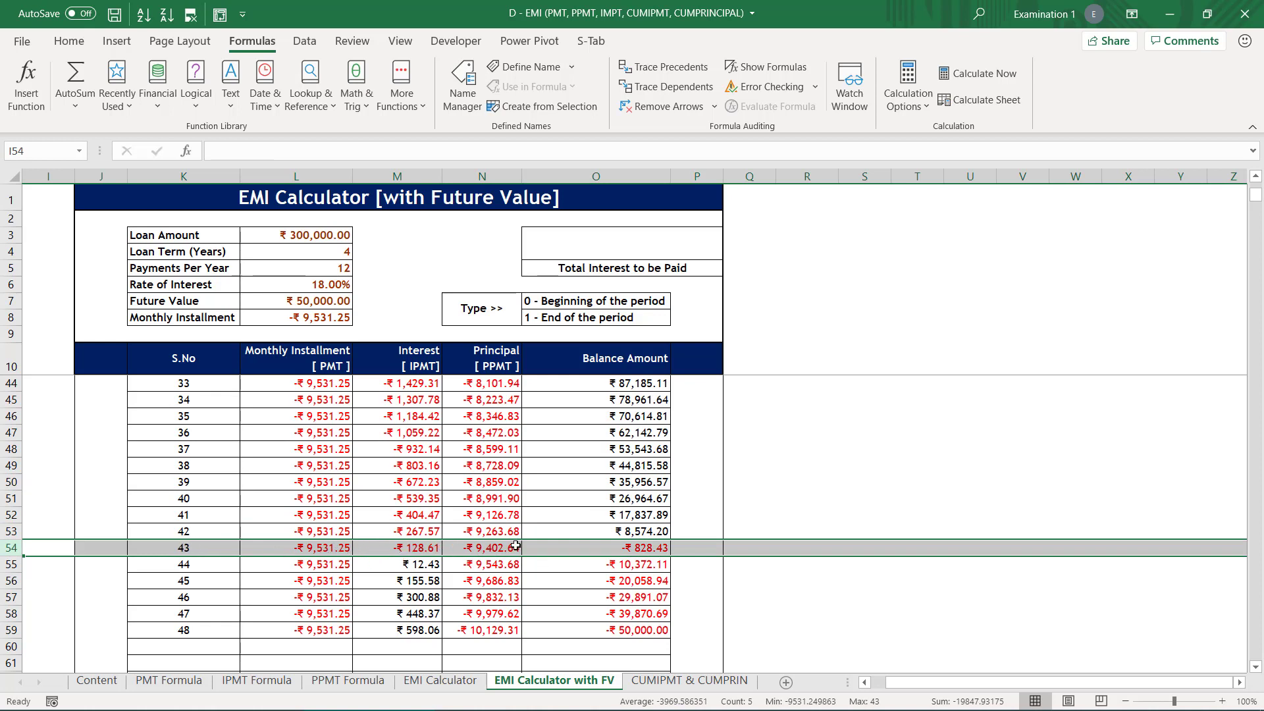
pyautogui.click(633, 548)
pyautogui.click(148, 553)
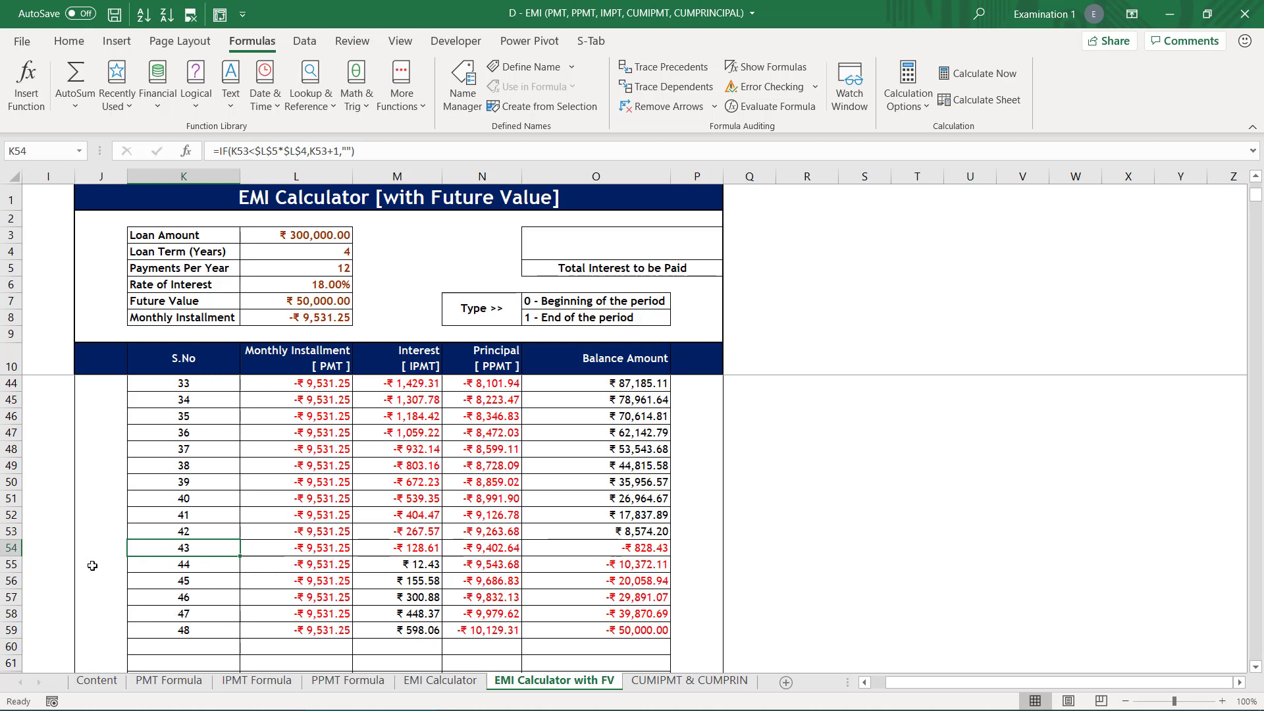
pyautogui.click(9, 568)
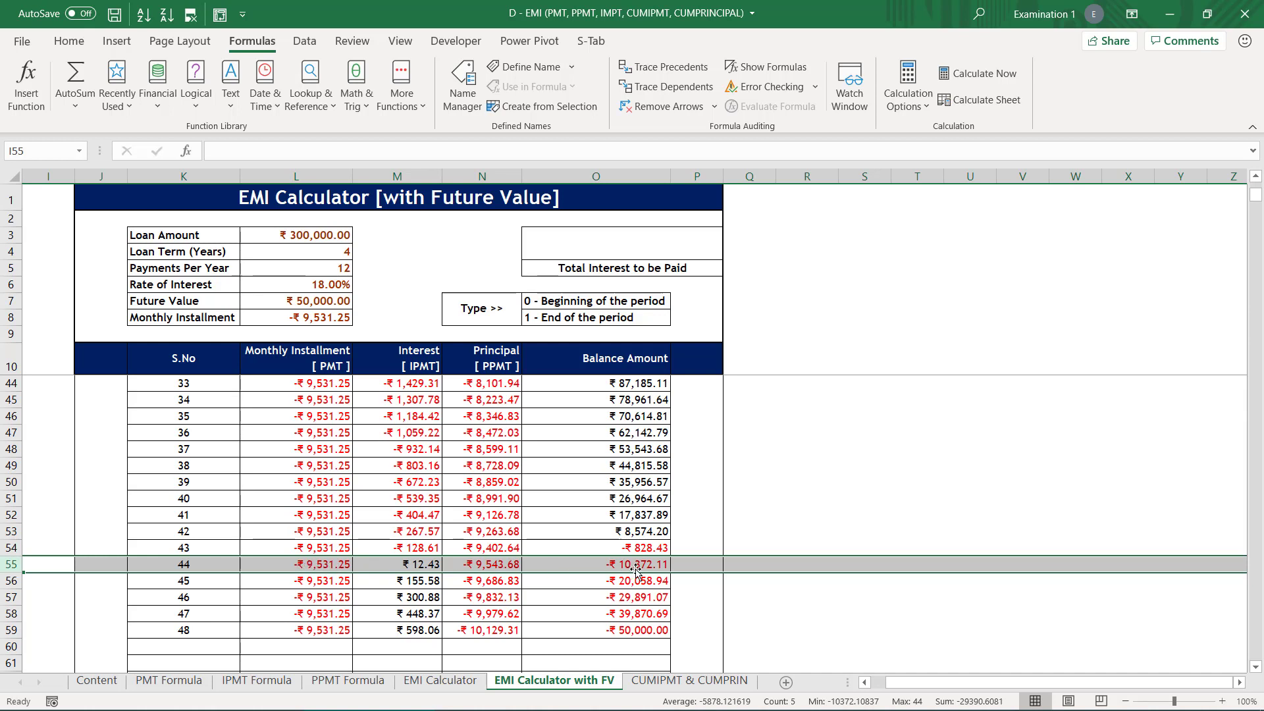
pyautogui.click(23, 631)
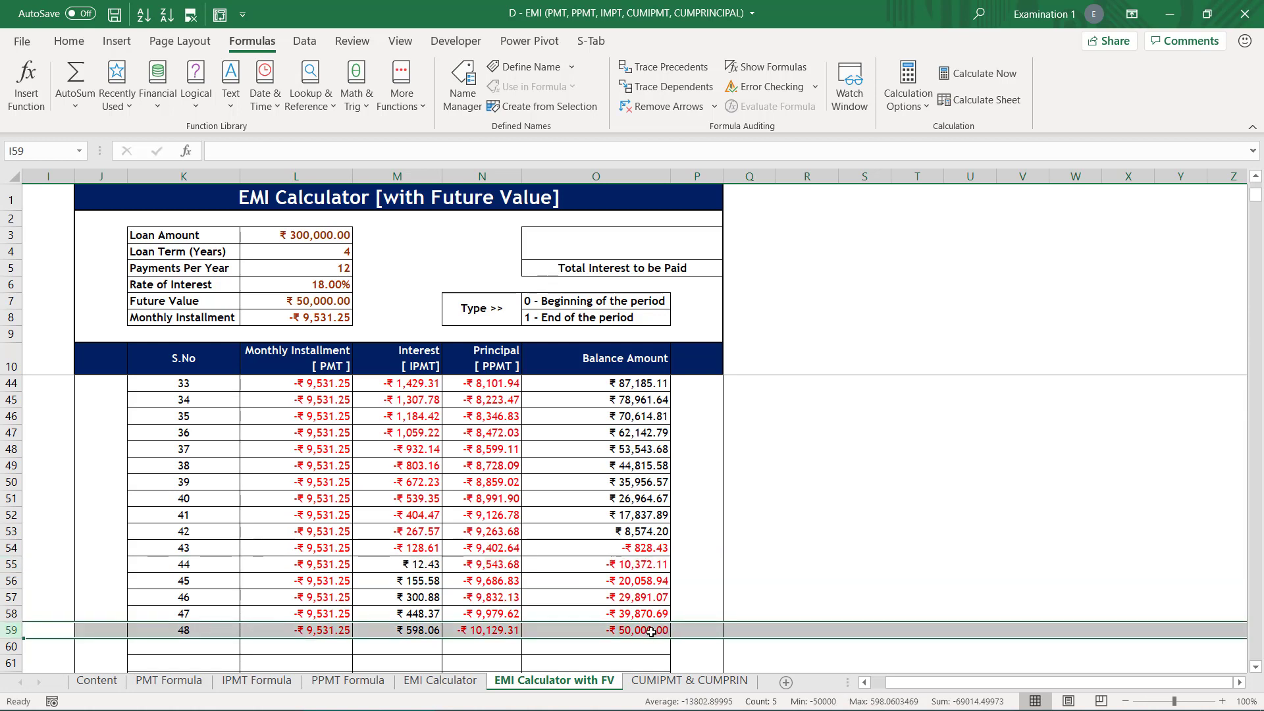
pyautogui.click(601, 631)
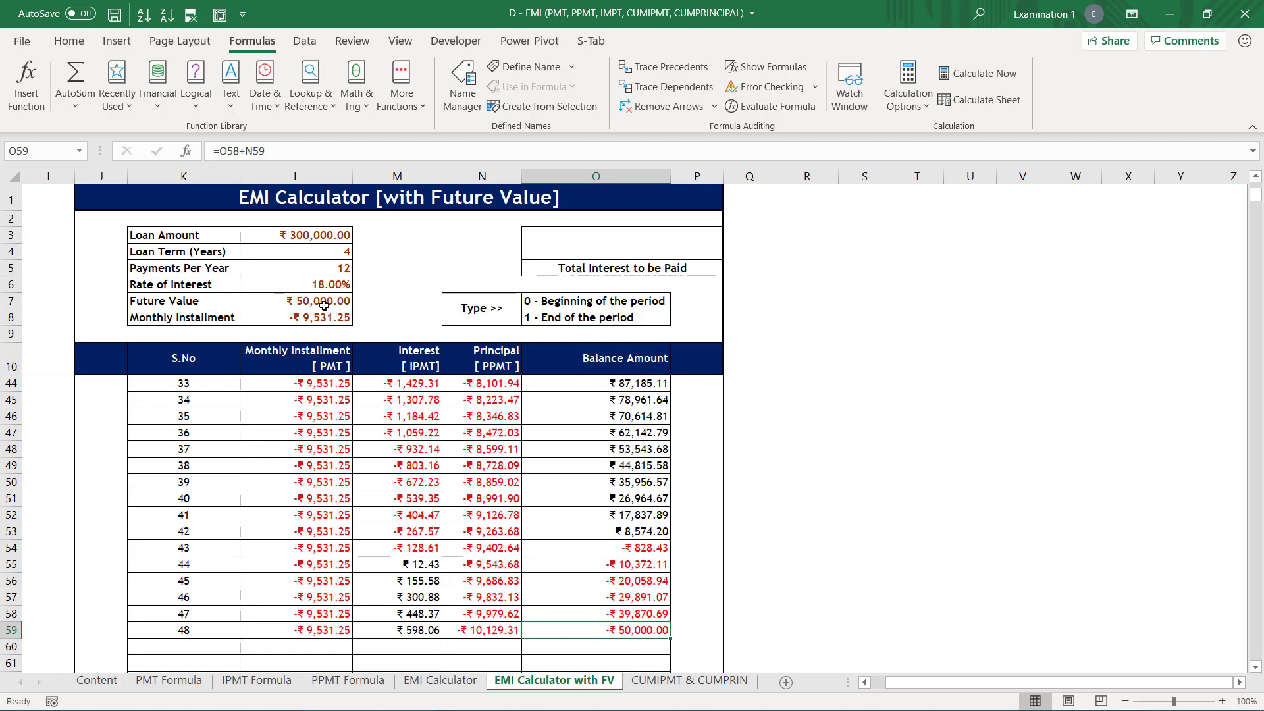
# - Set the Future Value in L7 to -50000 and check the final period's balance and installment against it
pyautogui.doubleClick(277, 302)
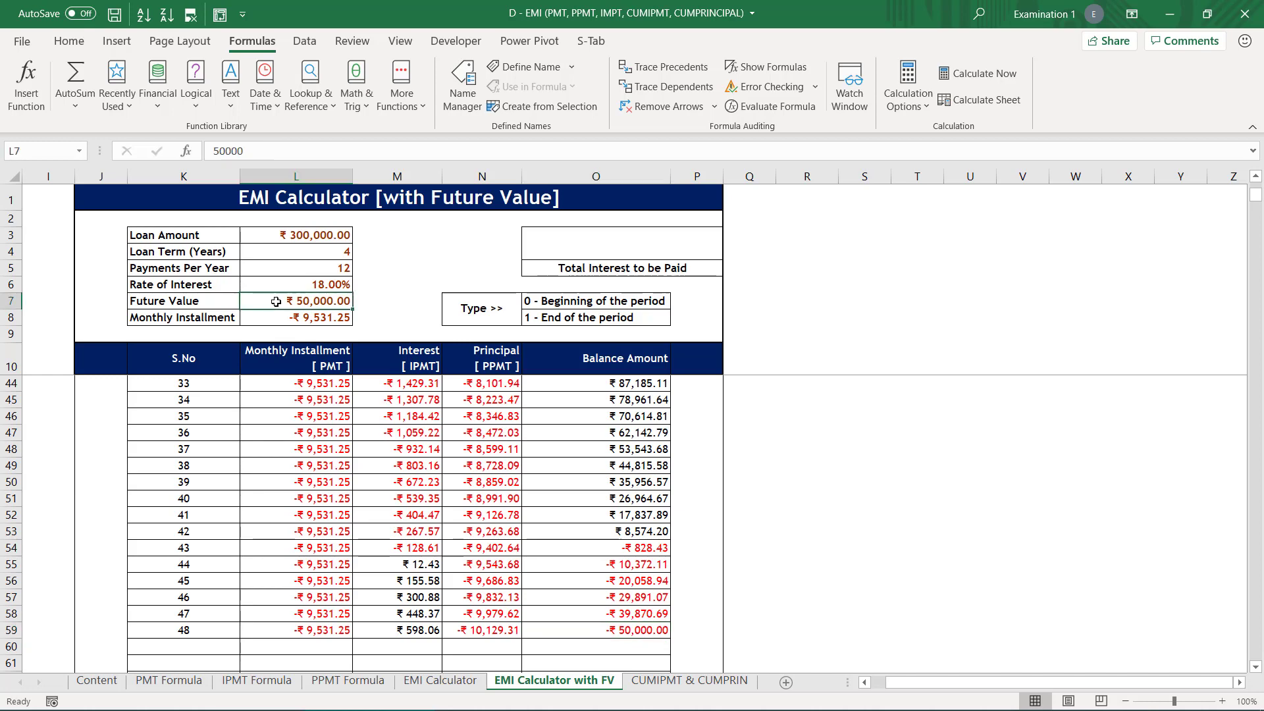
pyautogui.doubleClick(277, 302)
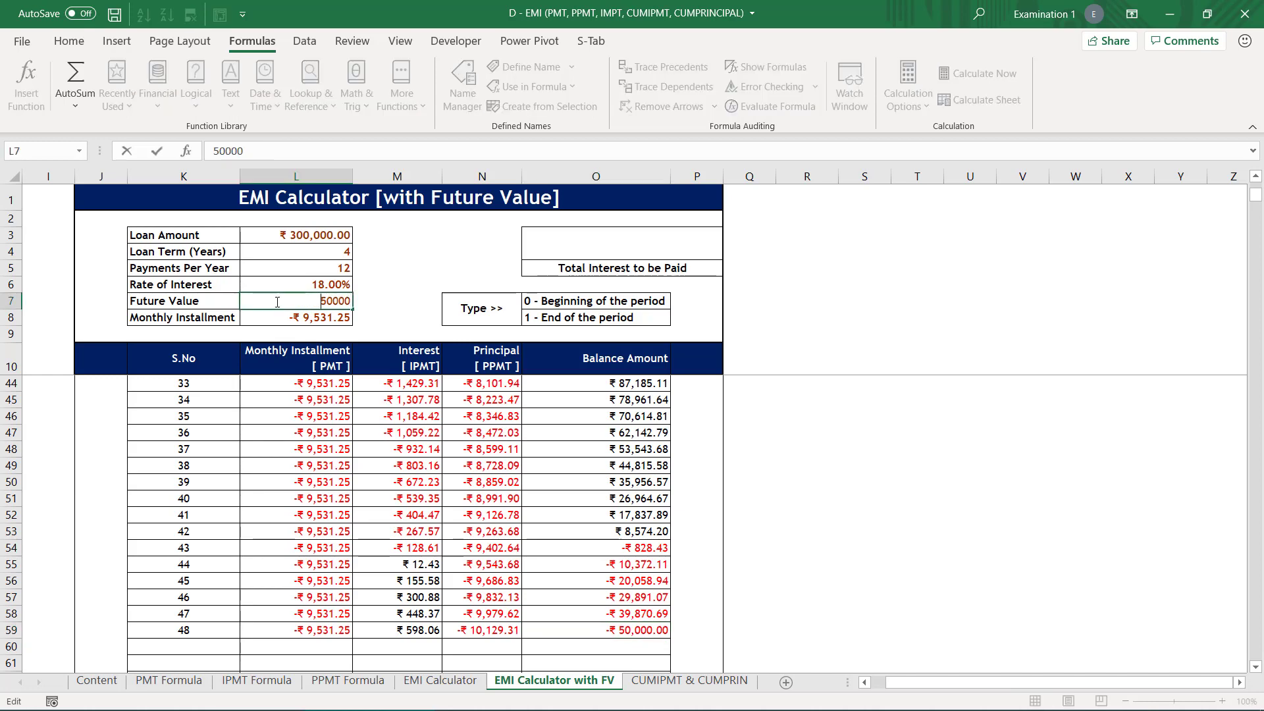
pyautogui.write('-')
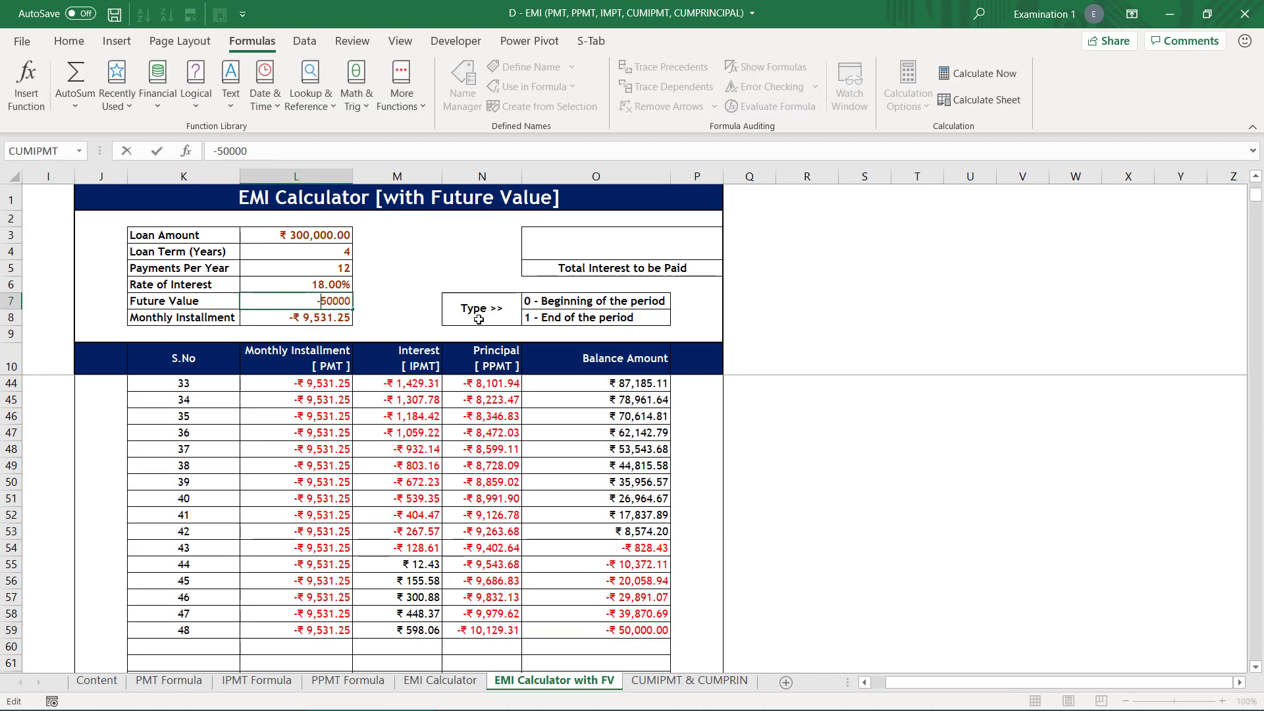
pyautogui.press('Return')
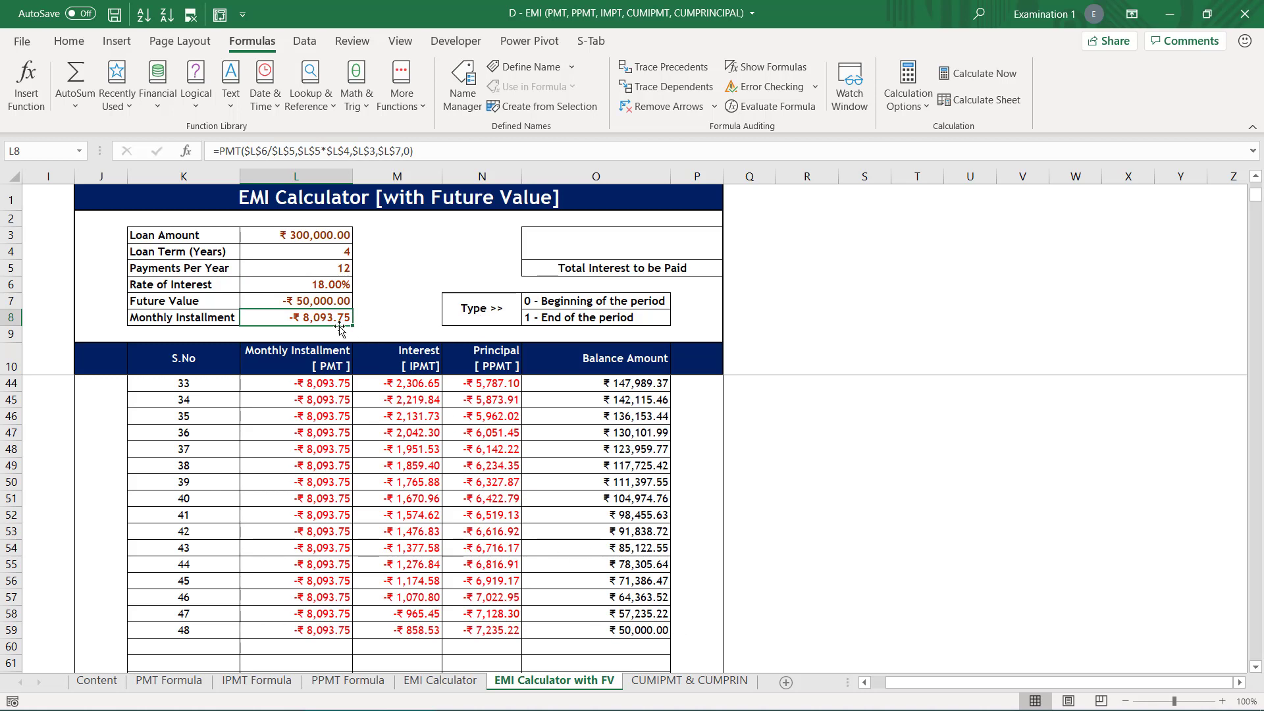
pyautogui.click(277, 307)
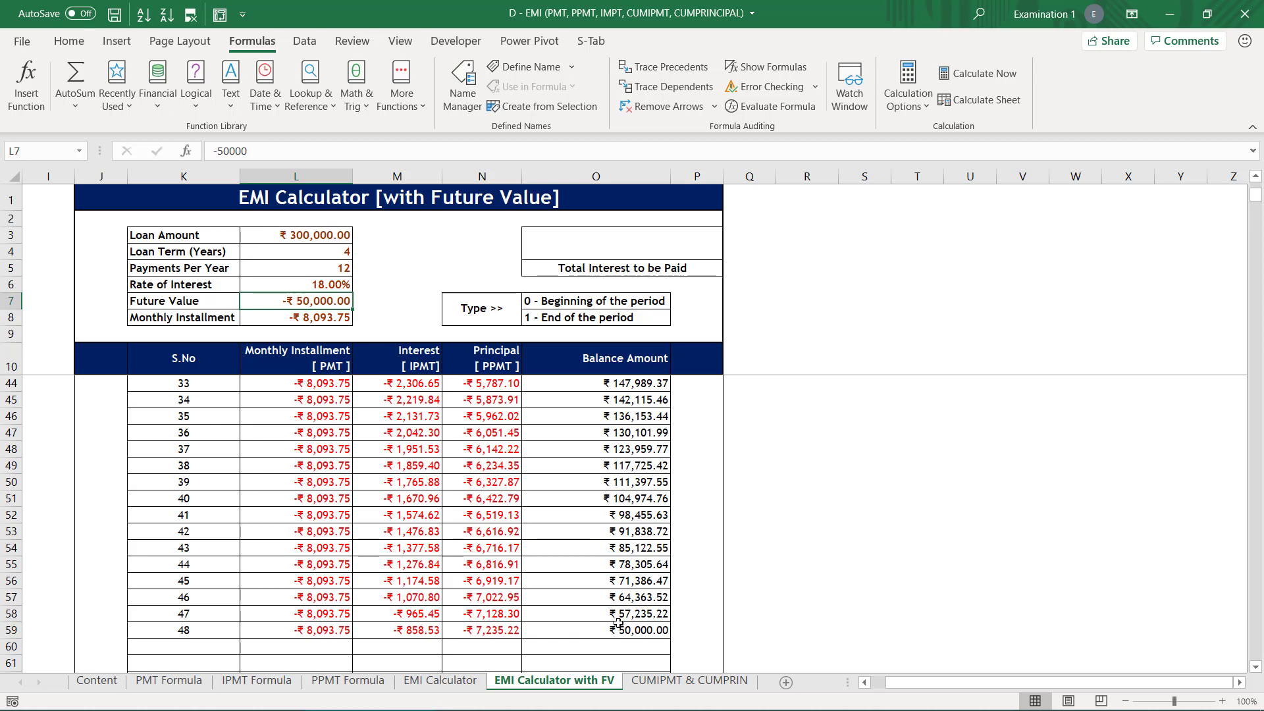
pyautogui.click(597, 631)
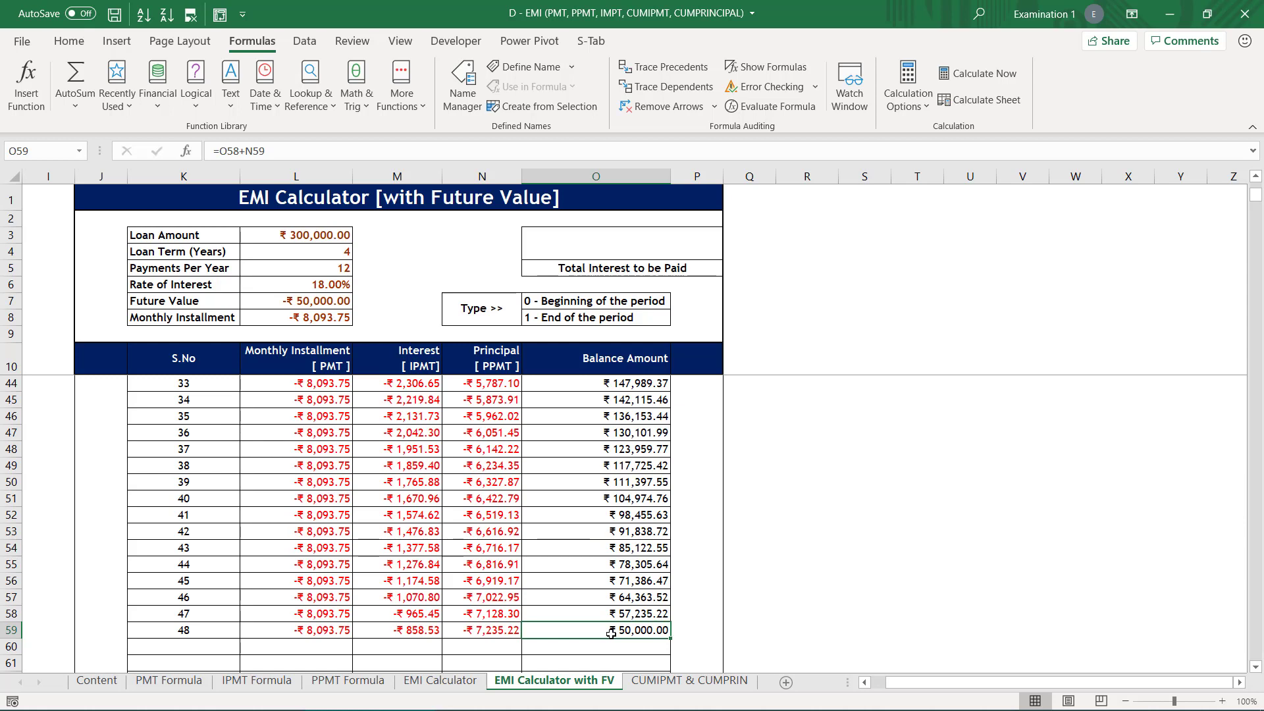
pyautogui.click(322, 634)
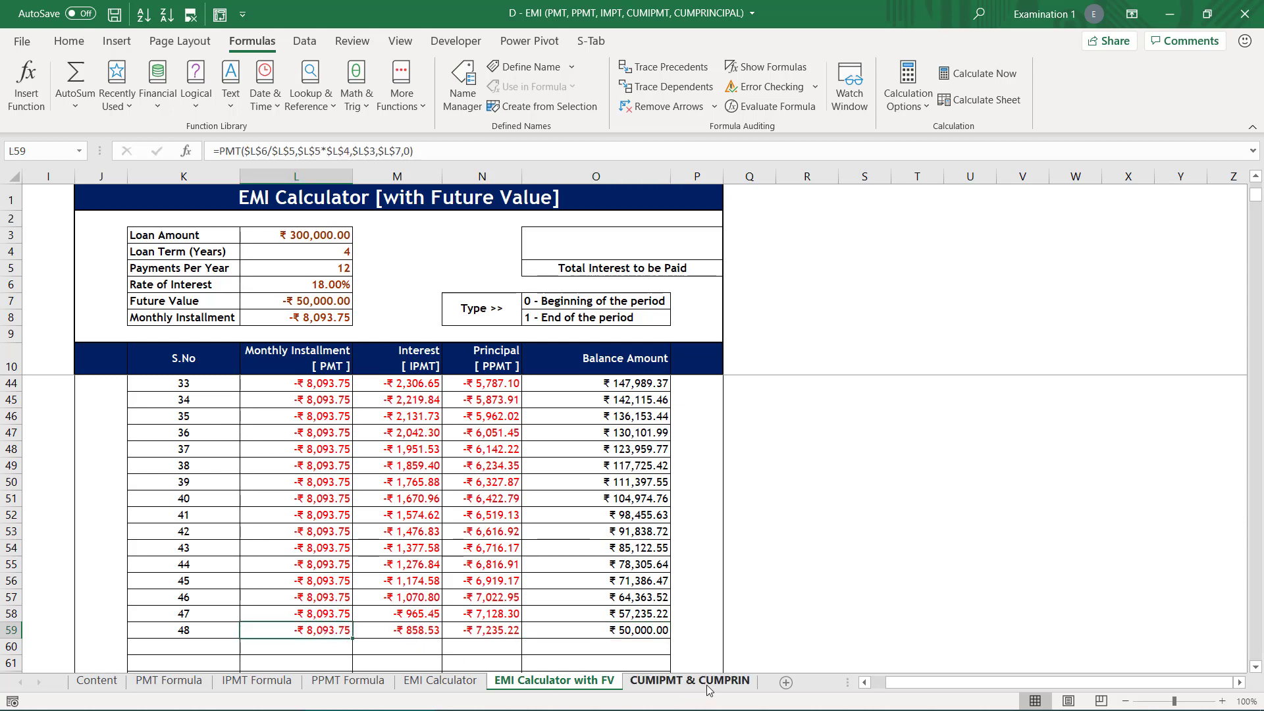
pyautogui.click(270, 302)
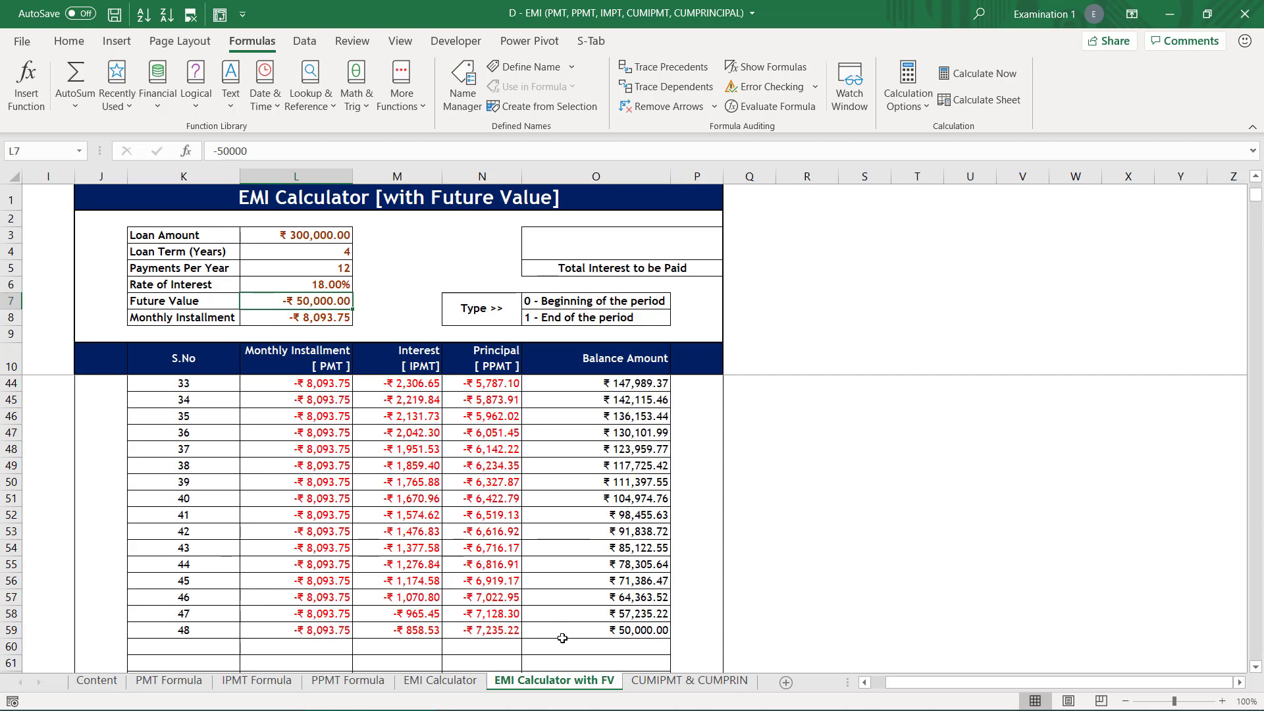
# - On the CUMIPMT & CUMPRIN sheet, calculate Sum of EMI Paid in T10 with the formula =L8*(S10-R10+1)
pyautogui.click(669, 682)
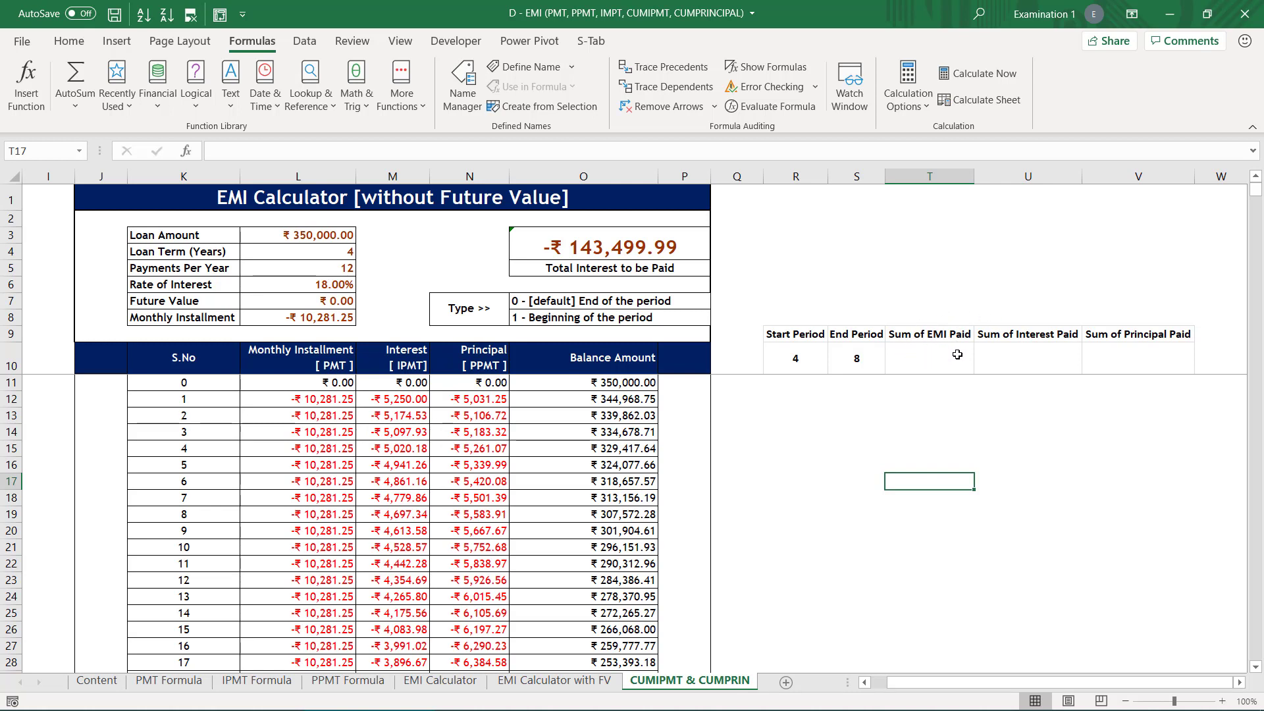
pyautogui.click(929, 352)
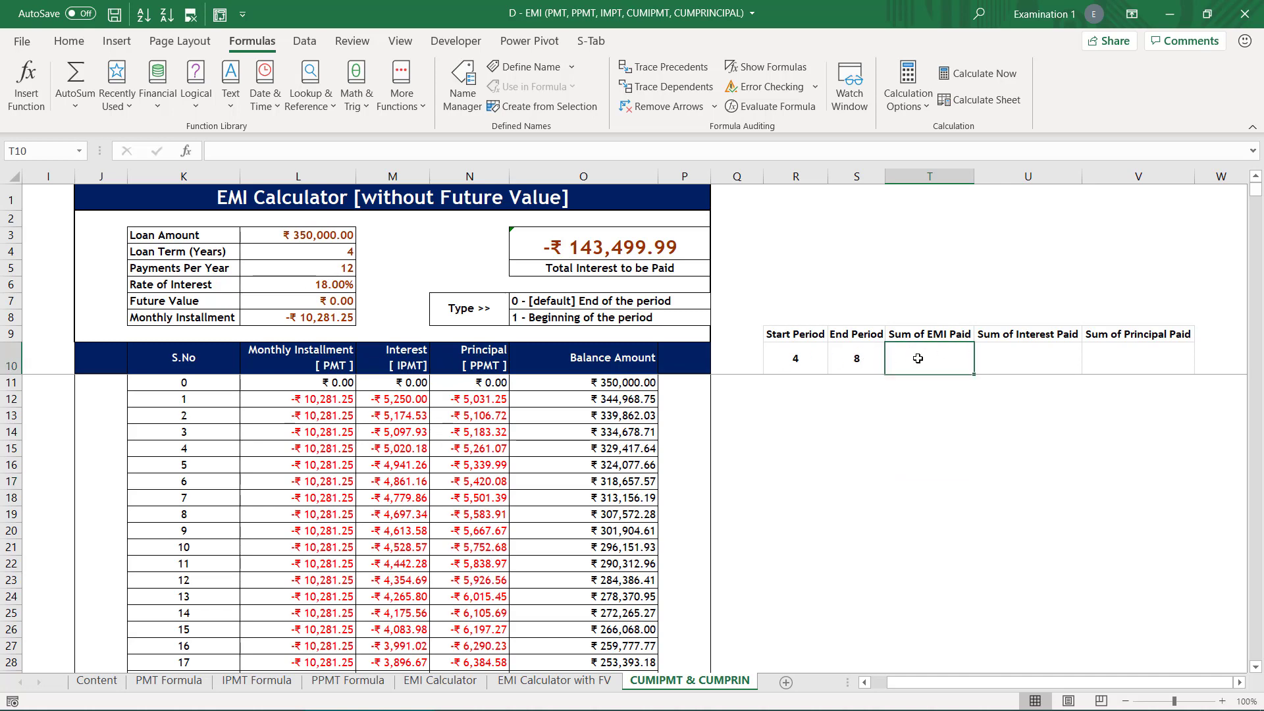
pyautogui.write('=')
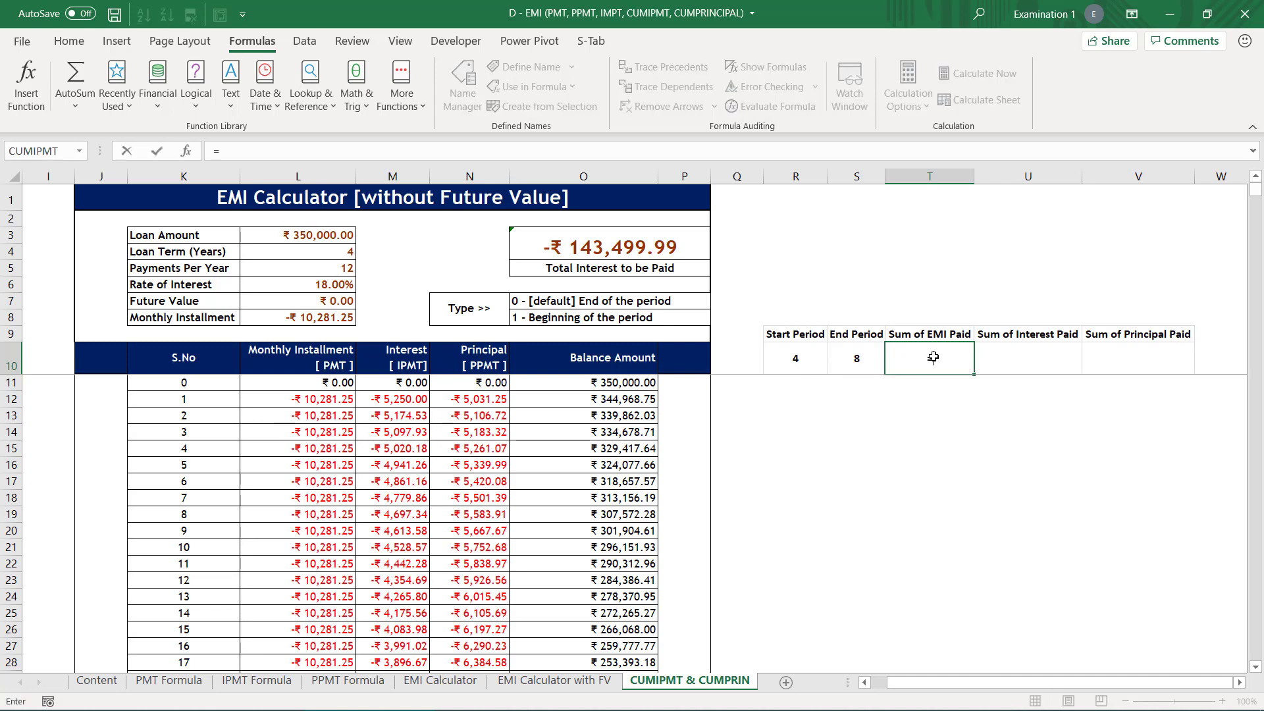
pyautogui.click(301, 318)
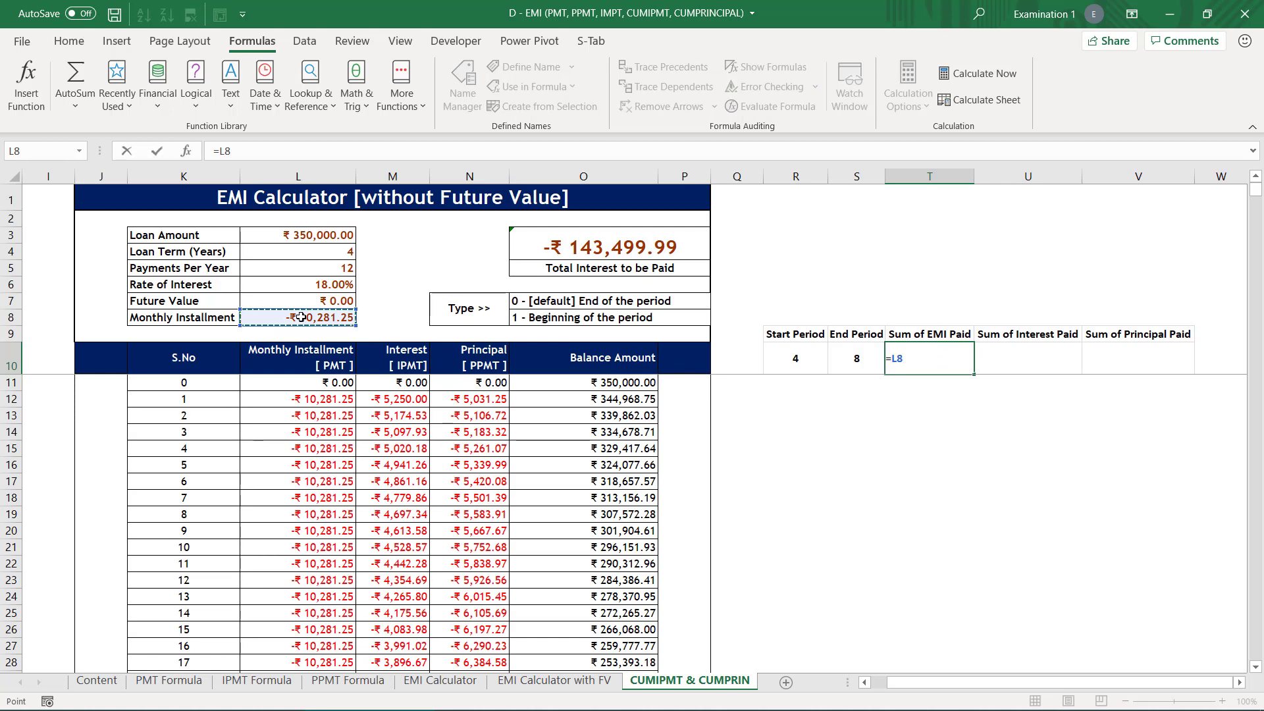
pyautogui.write('*(')
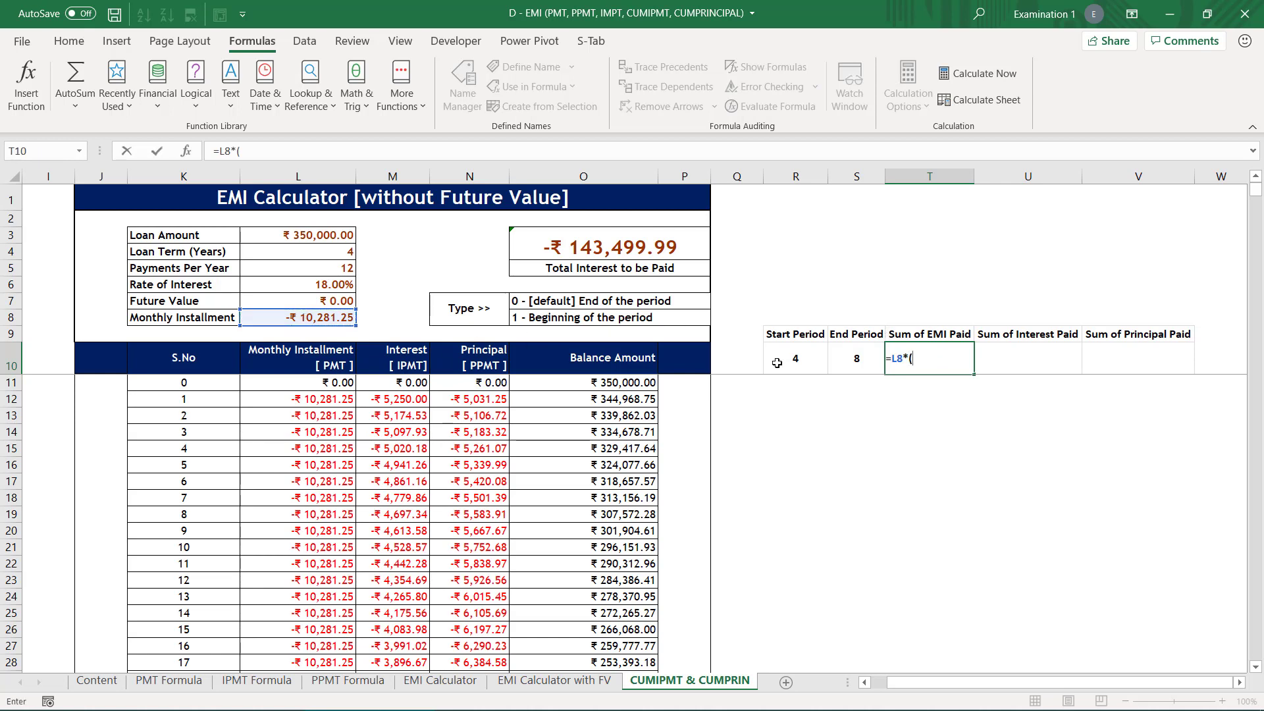
pyautogui.click(841, 358)
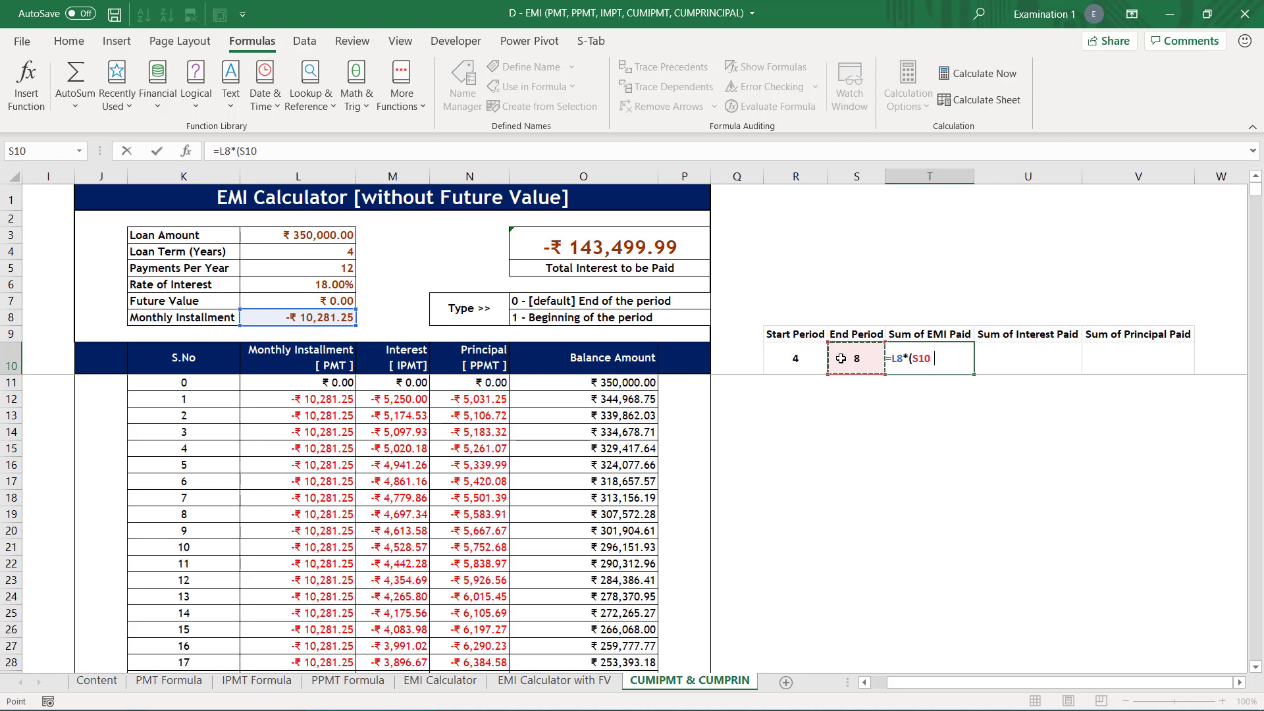
pyautogui.write('-')
pyautogui.click(792, 362)
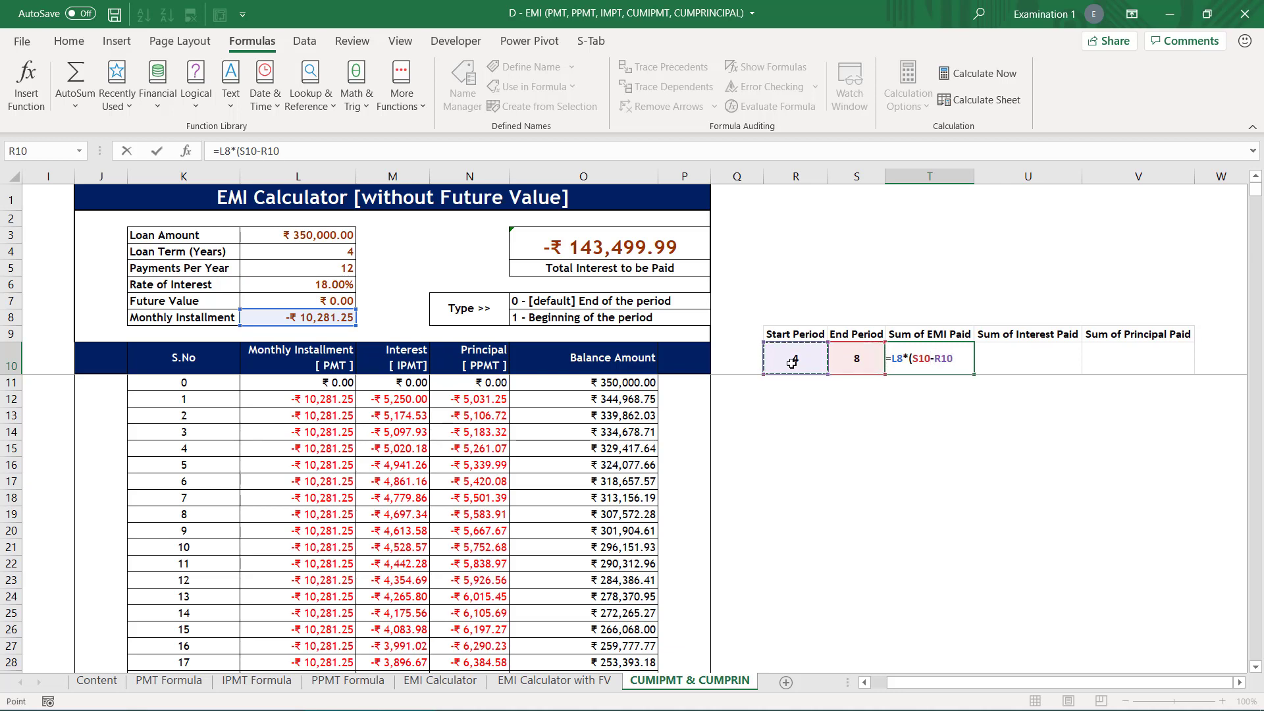
pyautogui.write('+1')
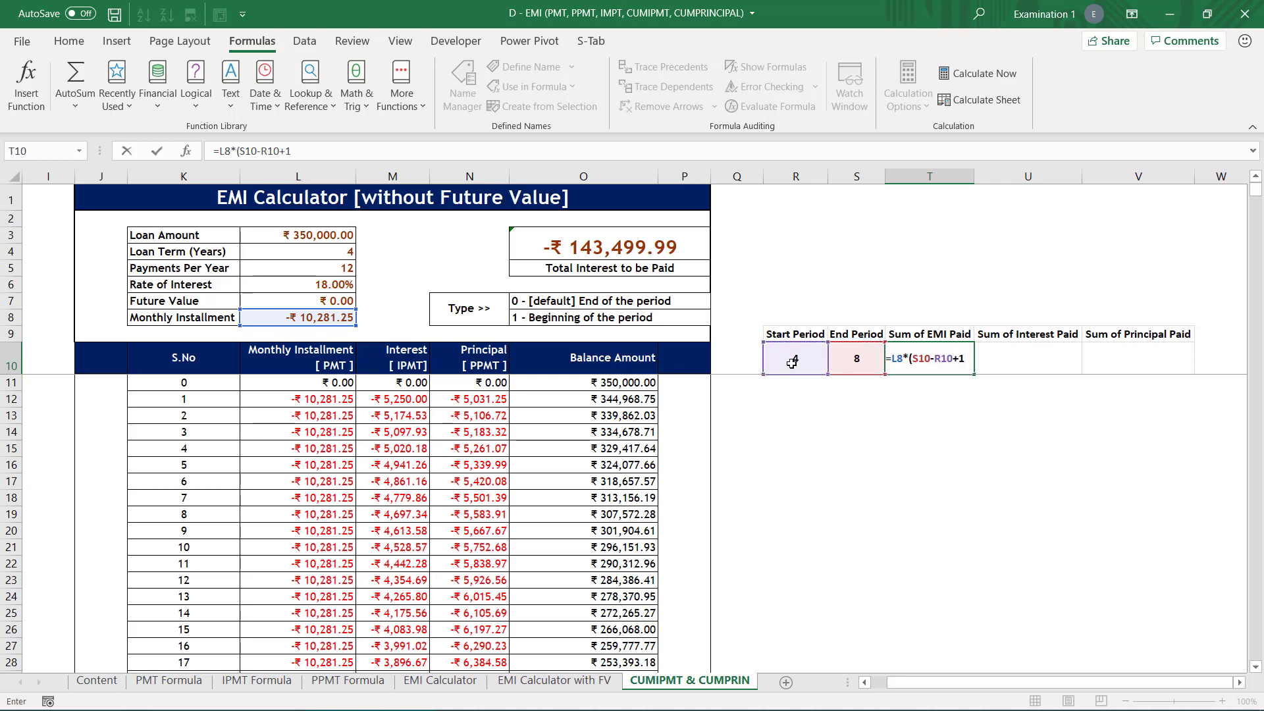
pyautogui.write(')')
pyautogui.press('Return')
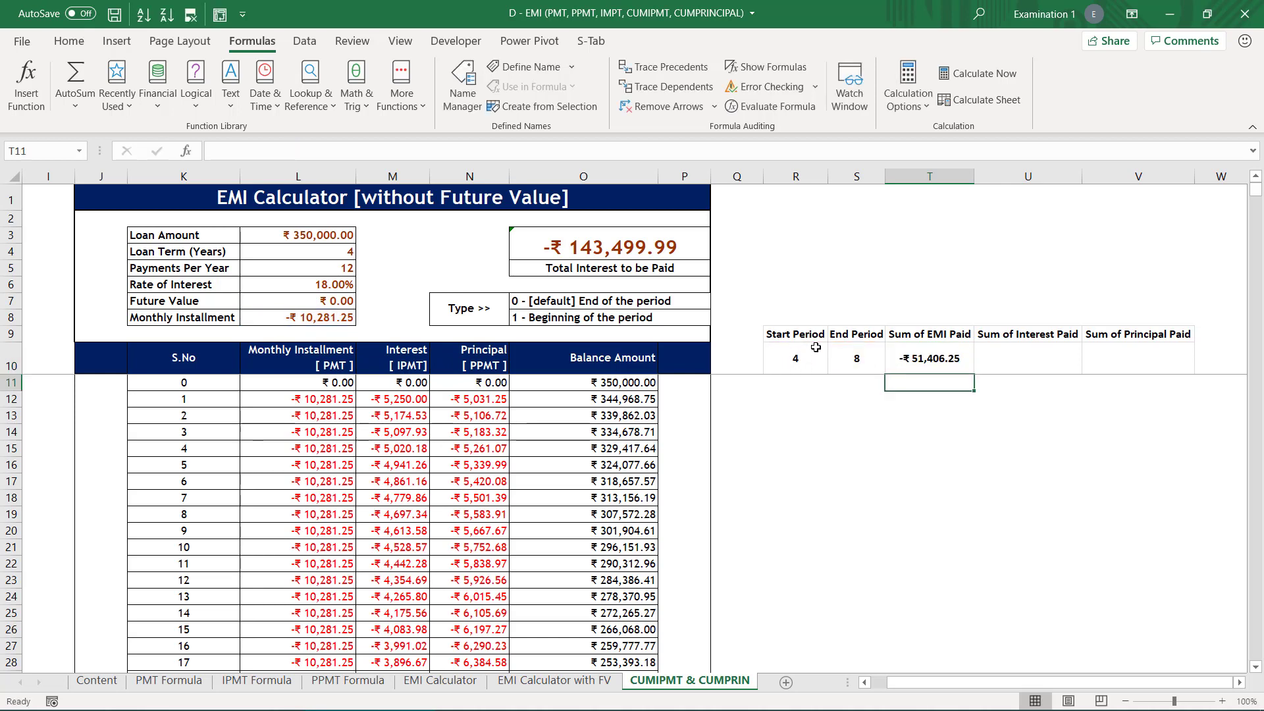
pyautogui.click(793, 355)
pyautogui.click(871, 359)
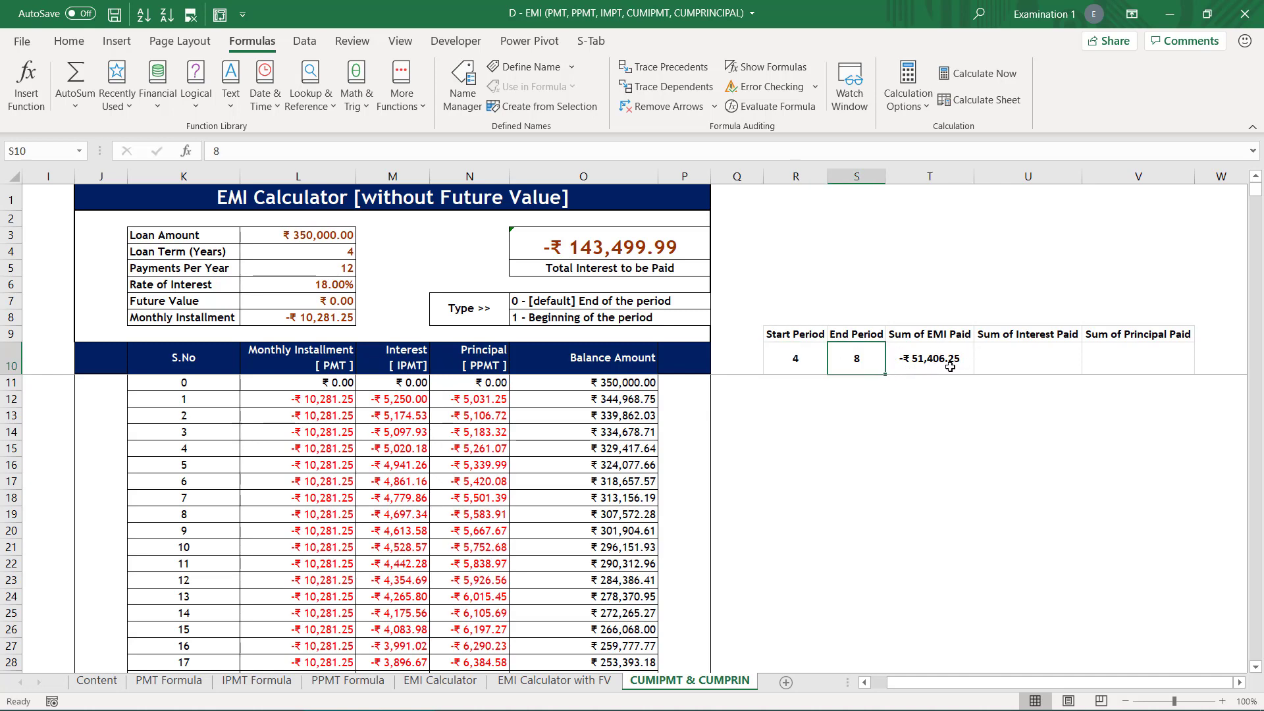
# - Start a CUMIPMT formula in U10 under Sum of Interest Paid, with L6/L5 as the rate and L5*L4 as the number of periods
pyautogui.click(999, 356)
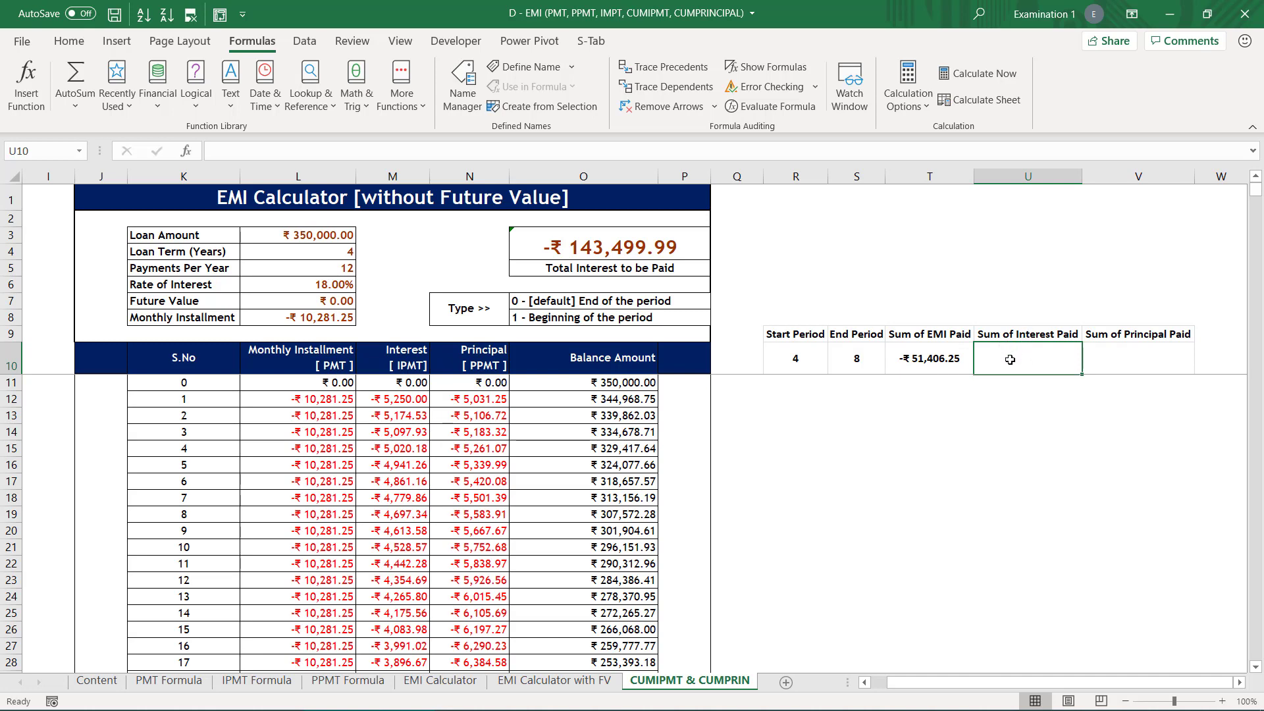
pyautogui.write('=')
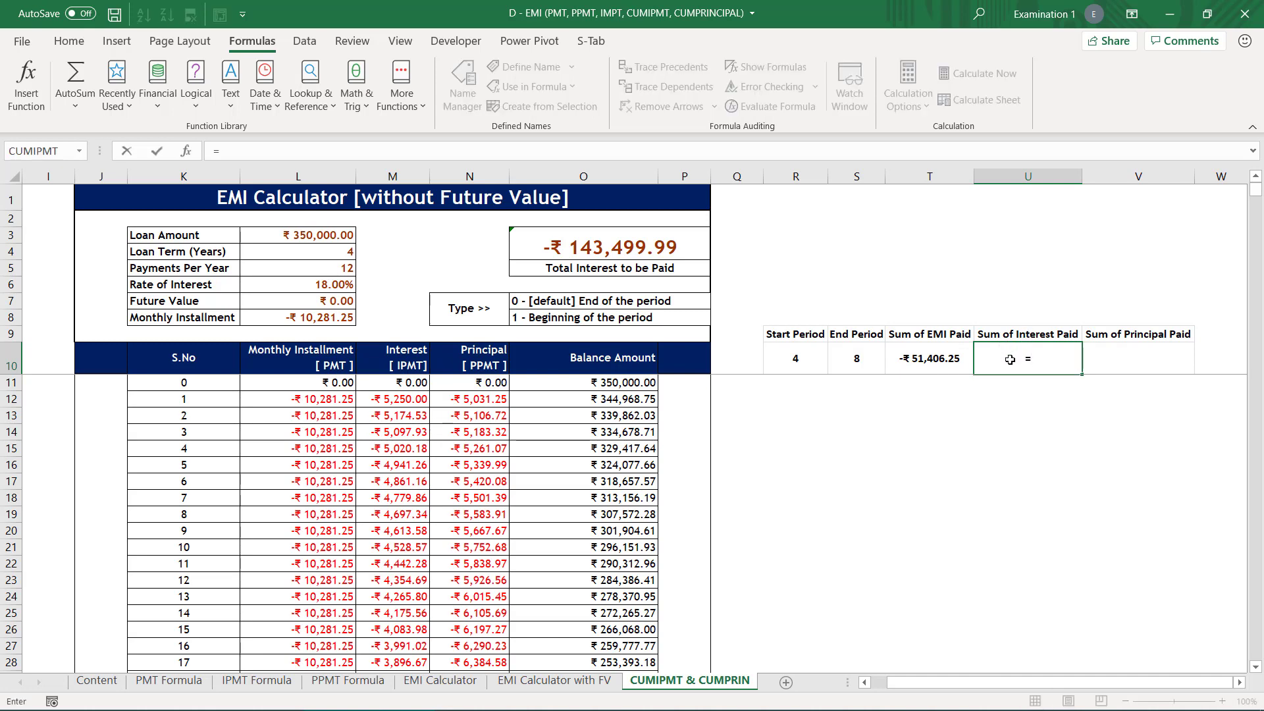
pyautogui.write('cum')
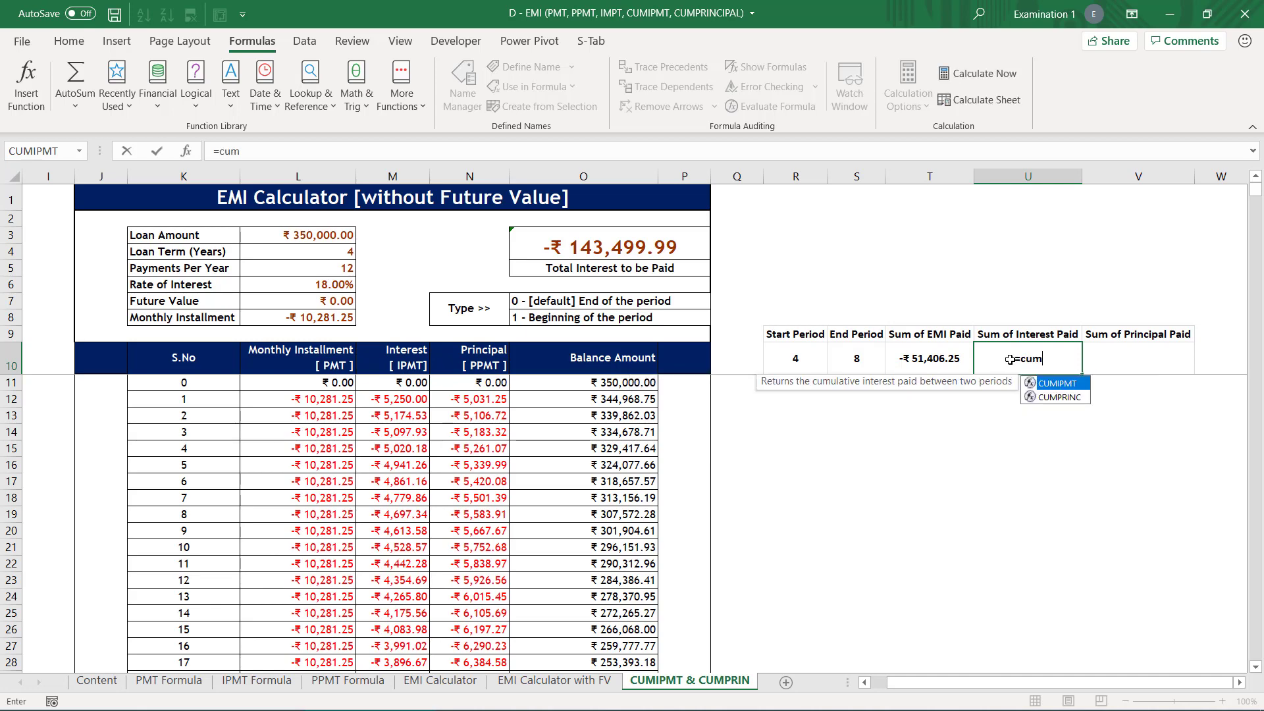
pyautogui.write('ipmt')
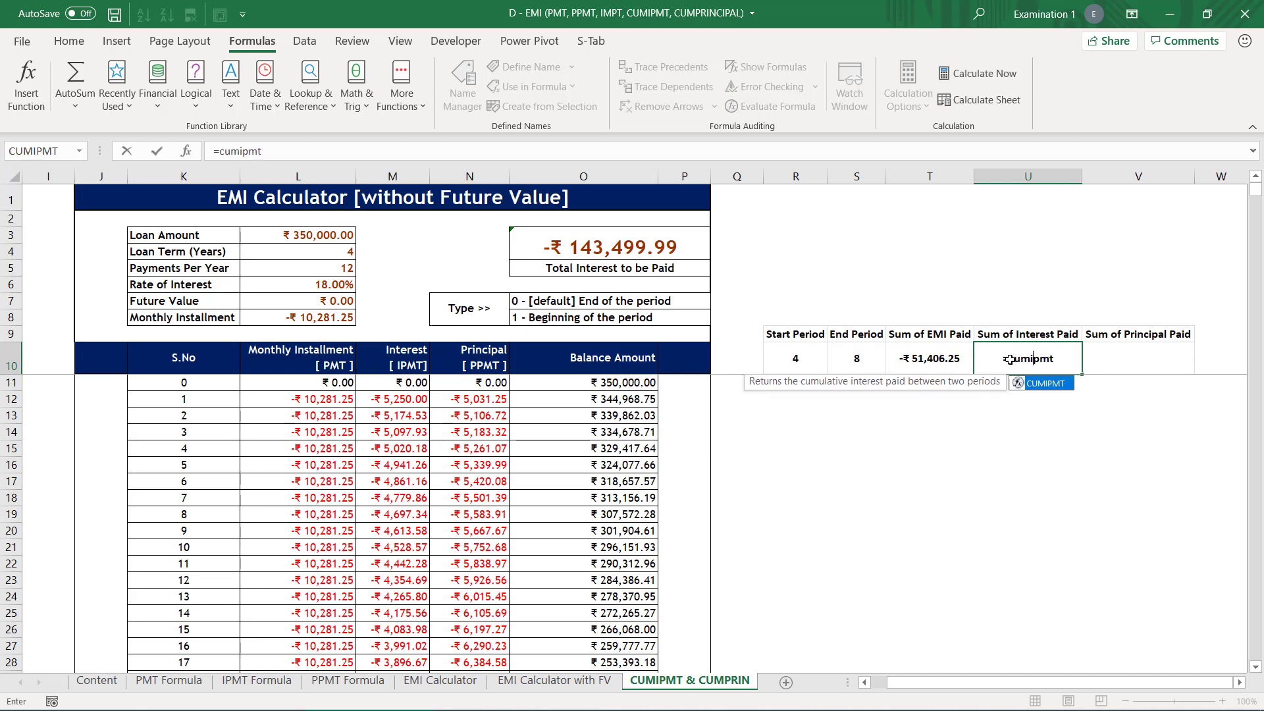
pyautogui.press('Tab')
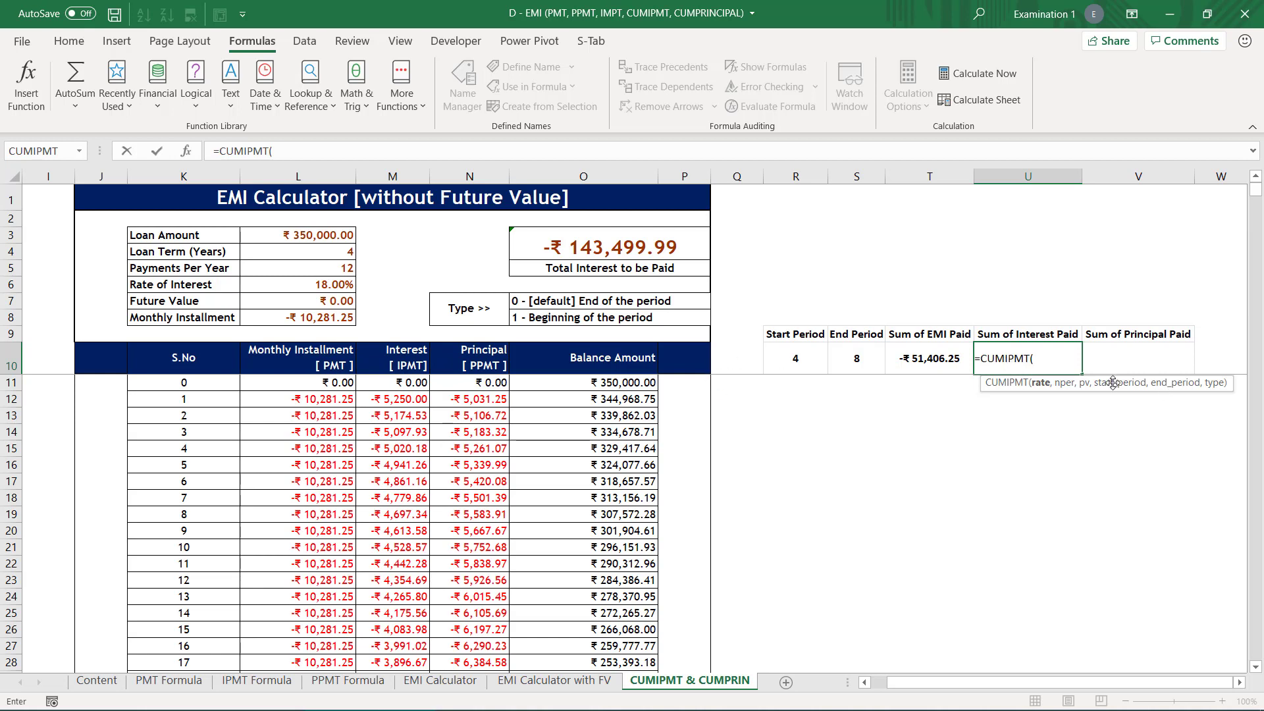
pyautogui.click(332, 279)
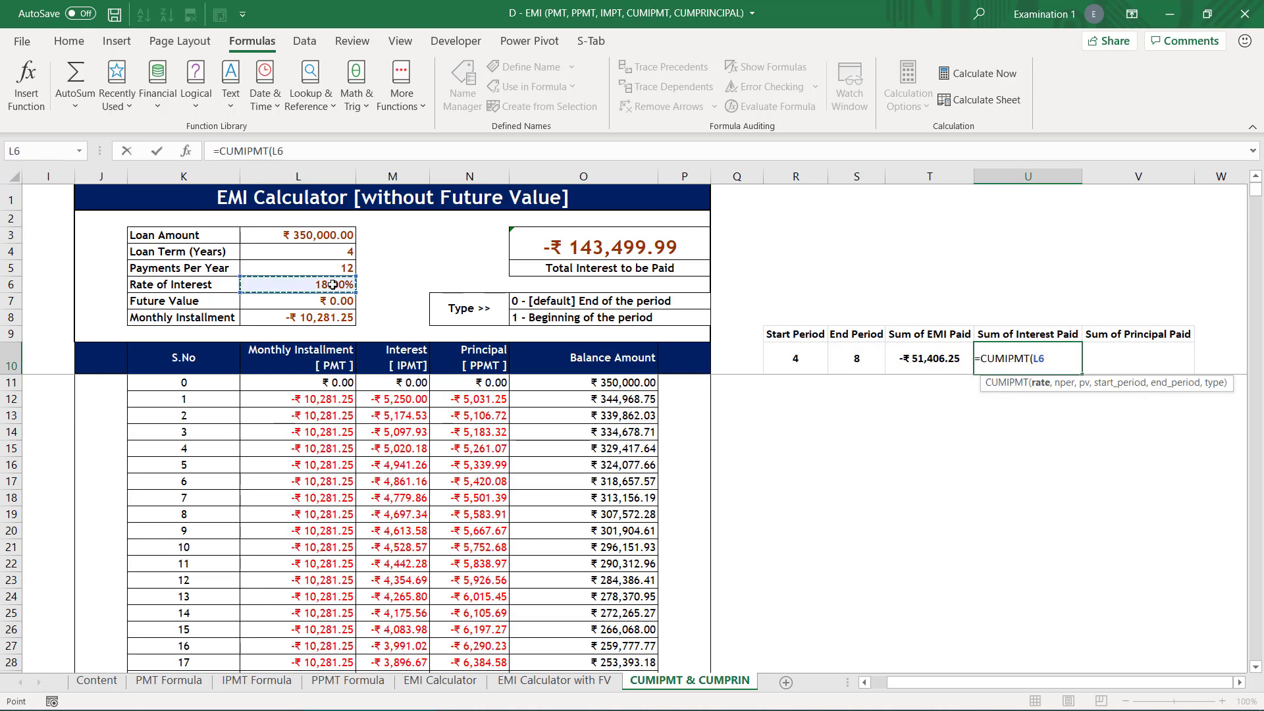
pyautogui.write('/')
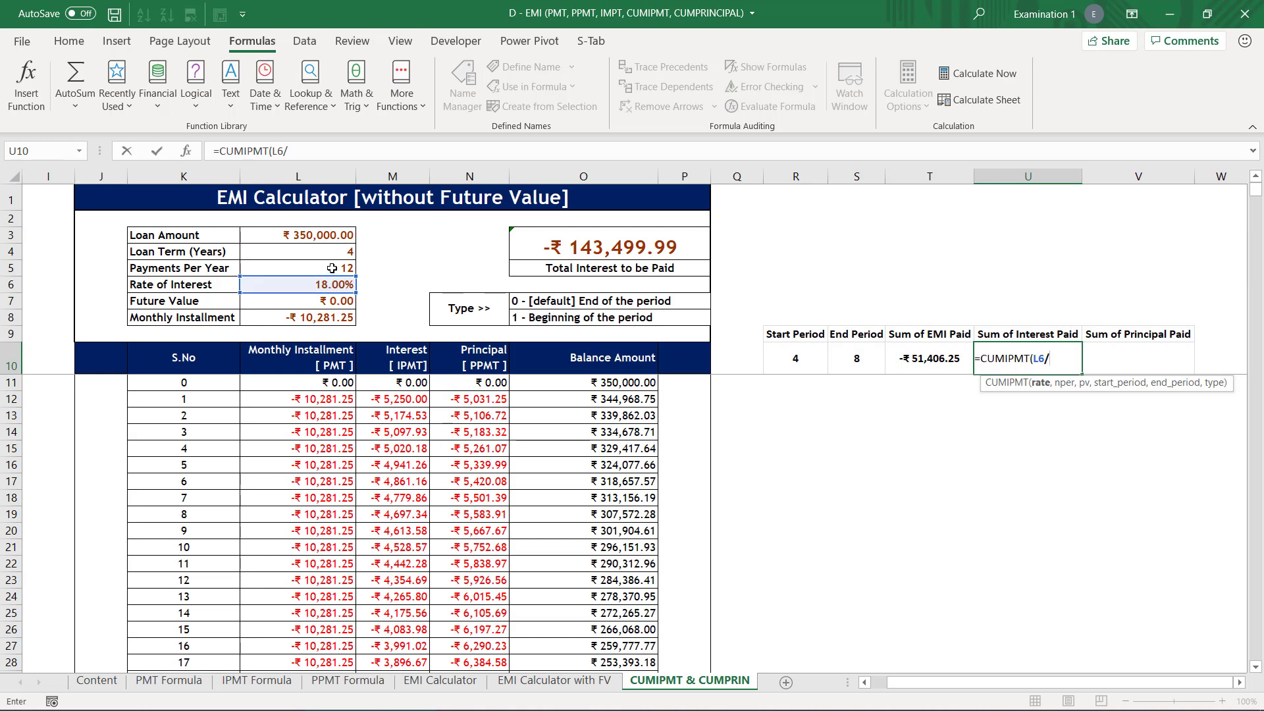
pyautogui.click(332, 269)
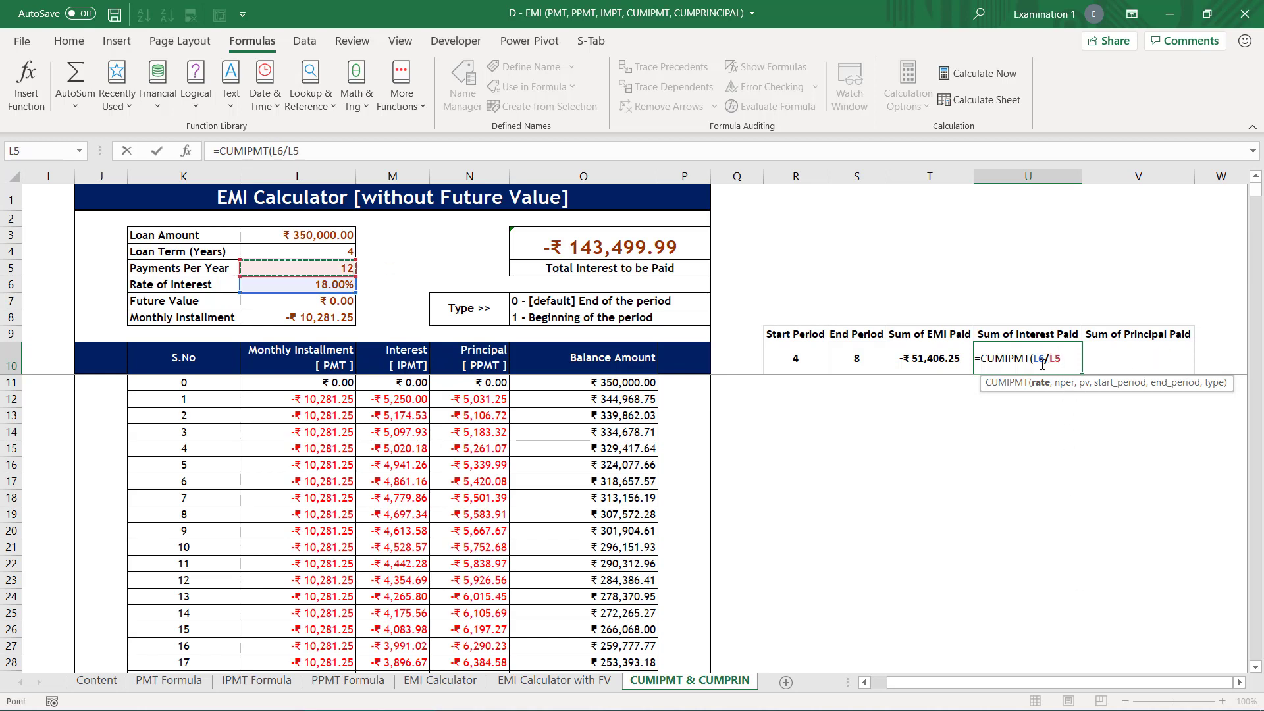
pyautogui.write(',')
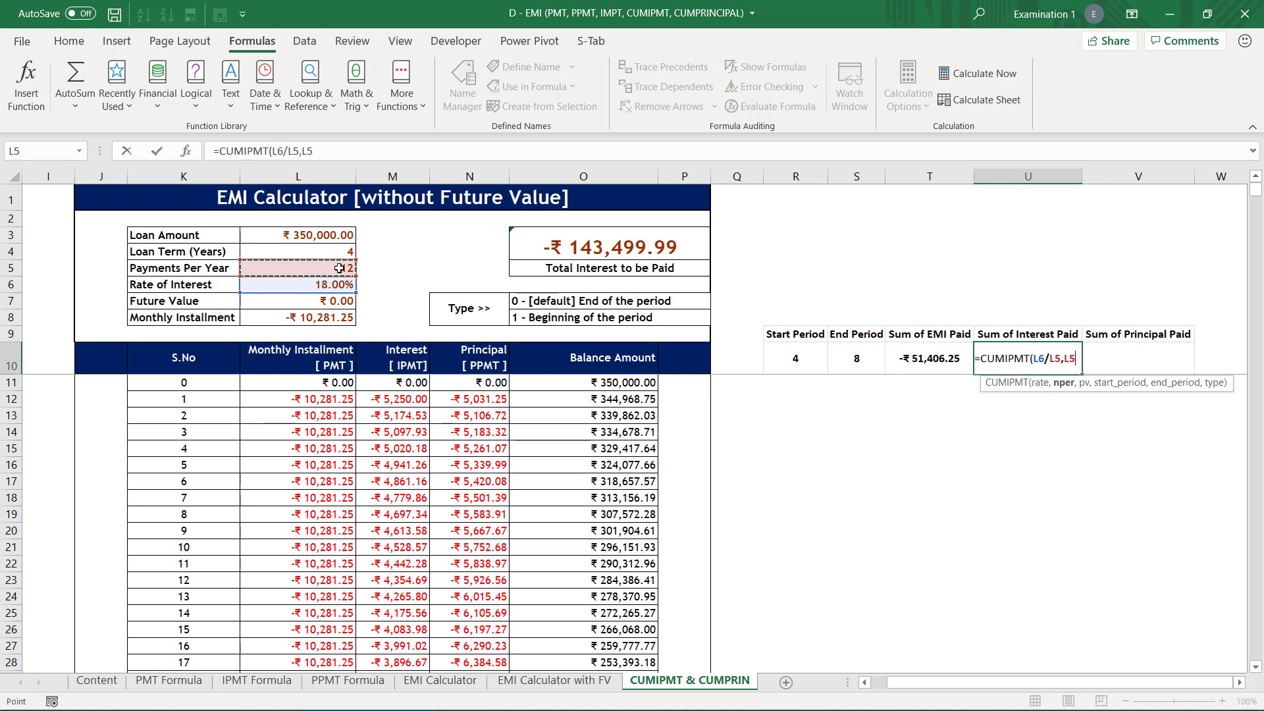
pyautogui.write('*')
pyautogui.click(318, 252)
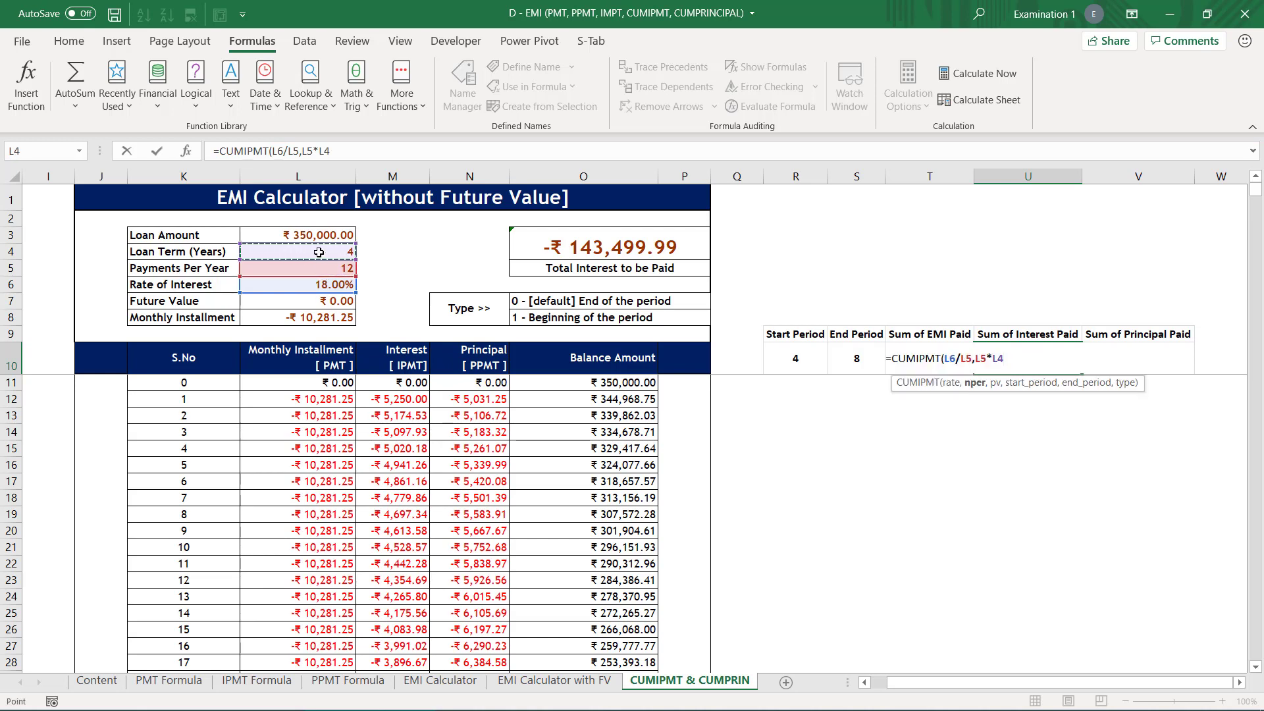
# - Complete the CUMIPMT formula in U10 with present value L3, start period R10, end period S10 and type 0
pyautogui.write(',')
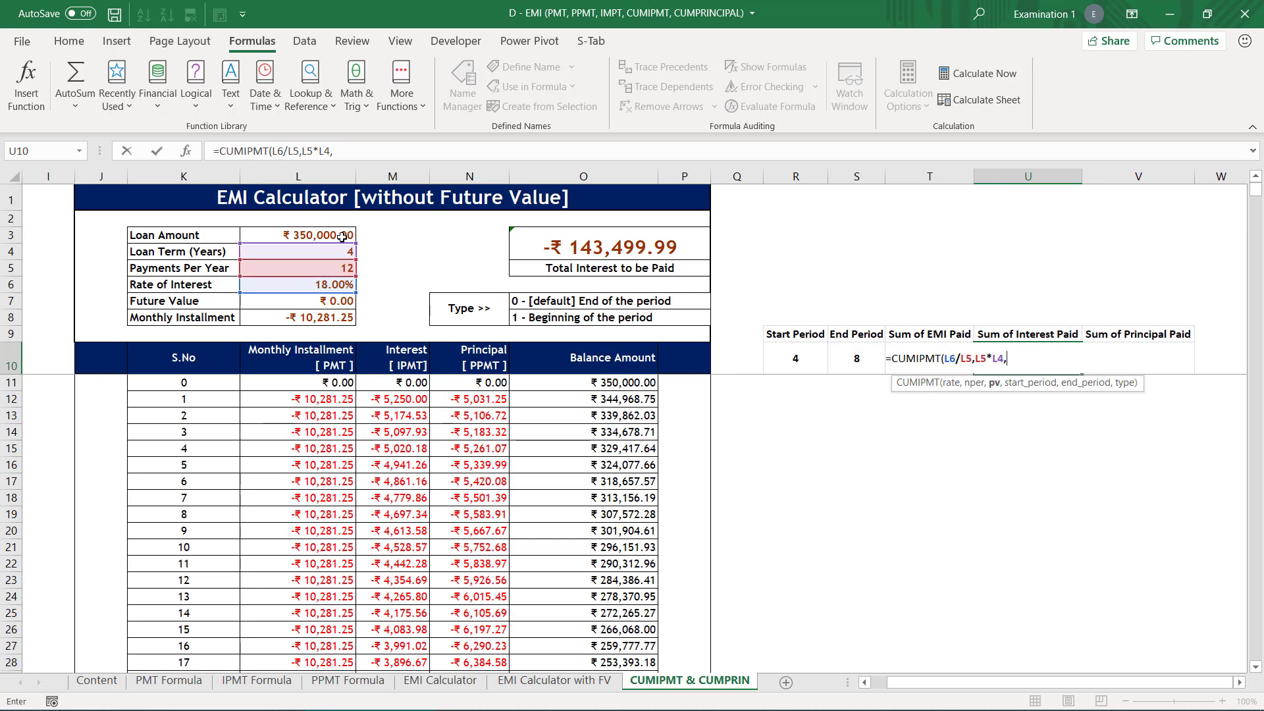
pyautogui.click(335, 232)
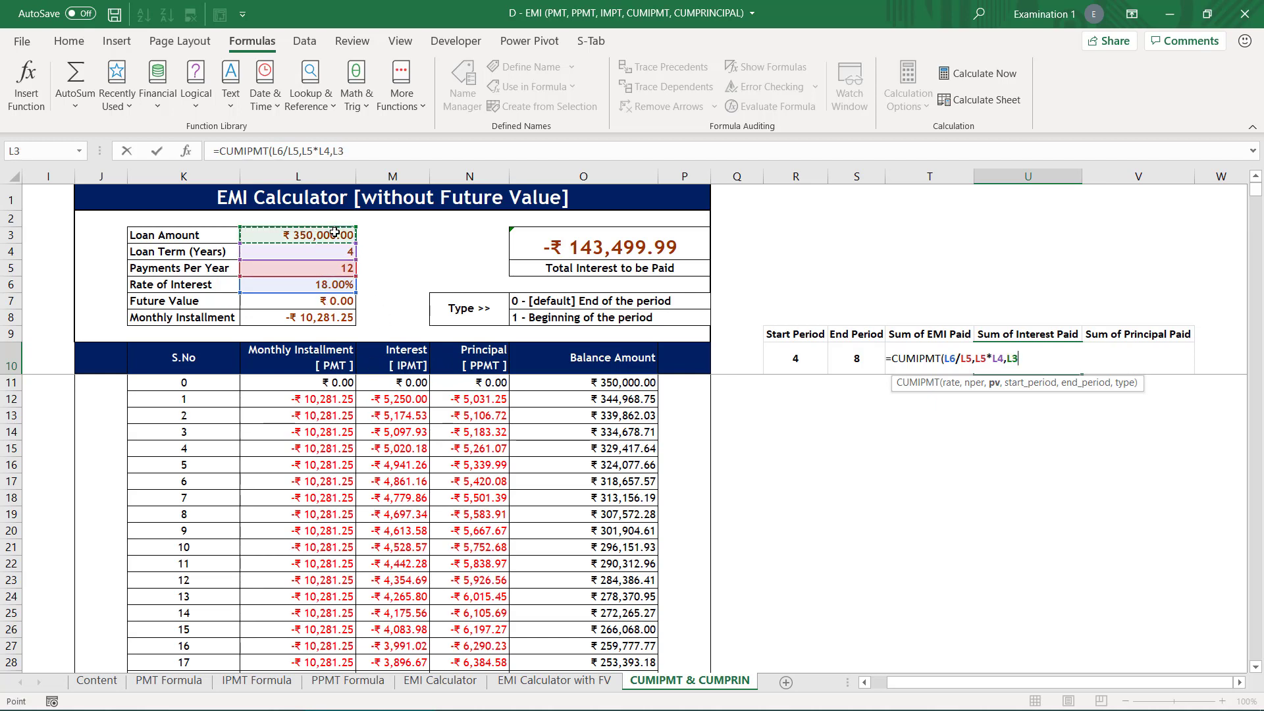
pyautogui.write(',')
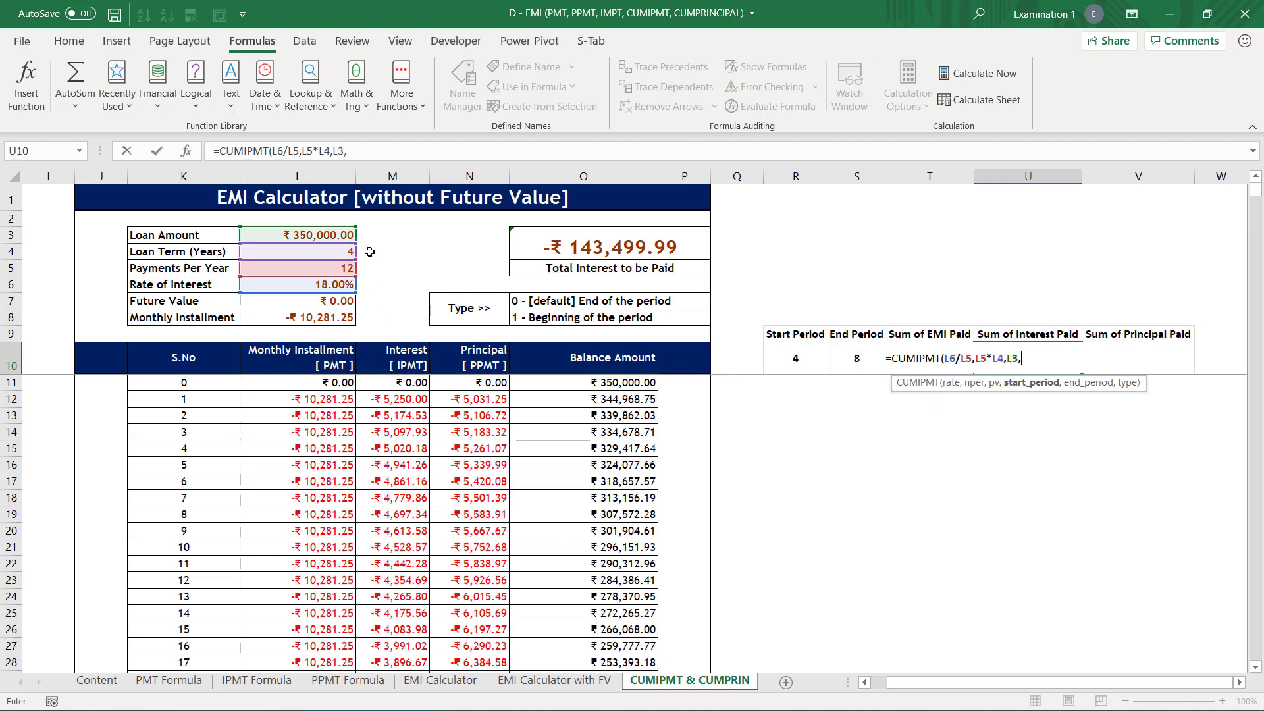
pyautogui.click(792, 356)
pyautogui.write(',')
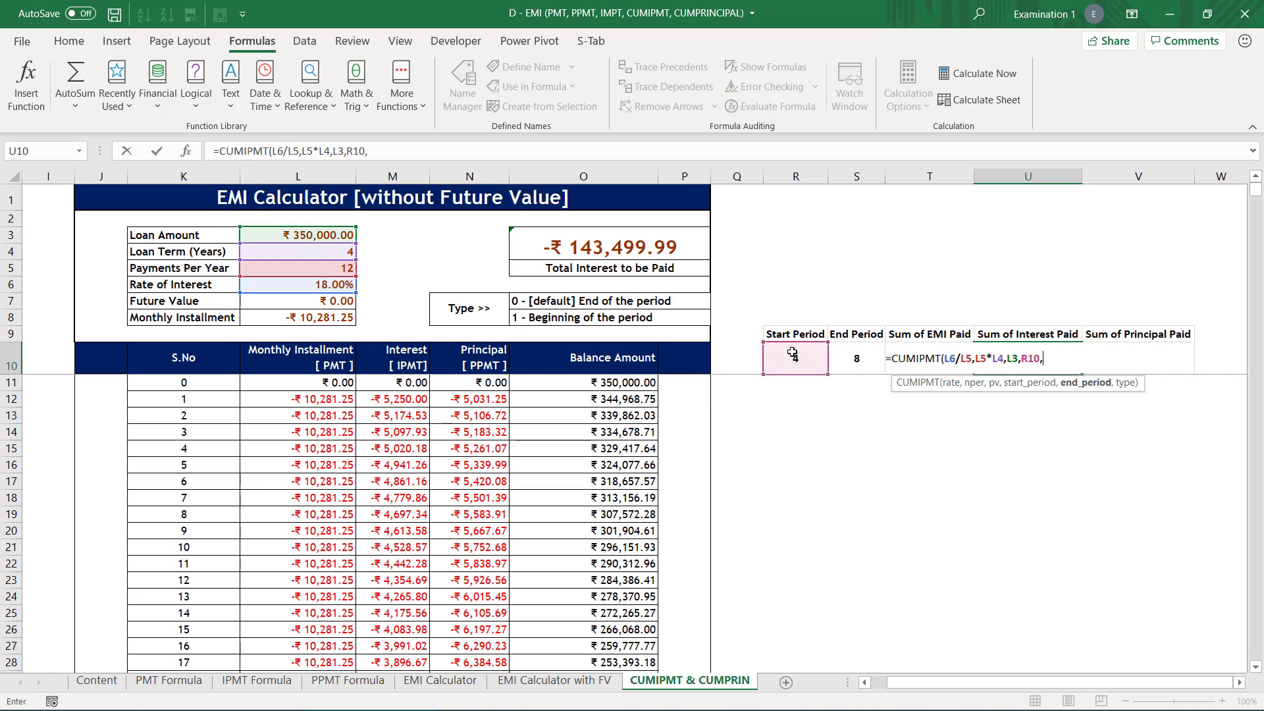
pyautogui.click(865, 359)
pyautogui.write(',')
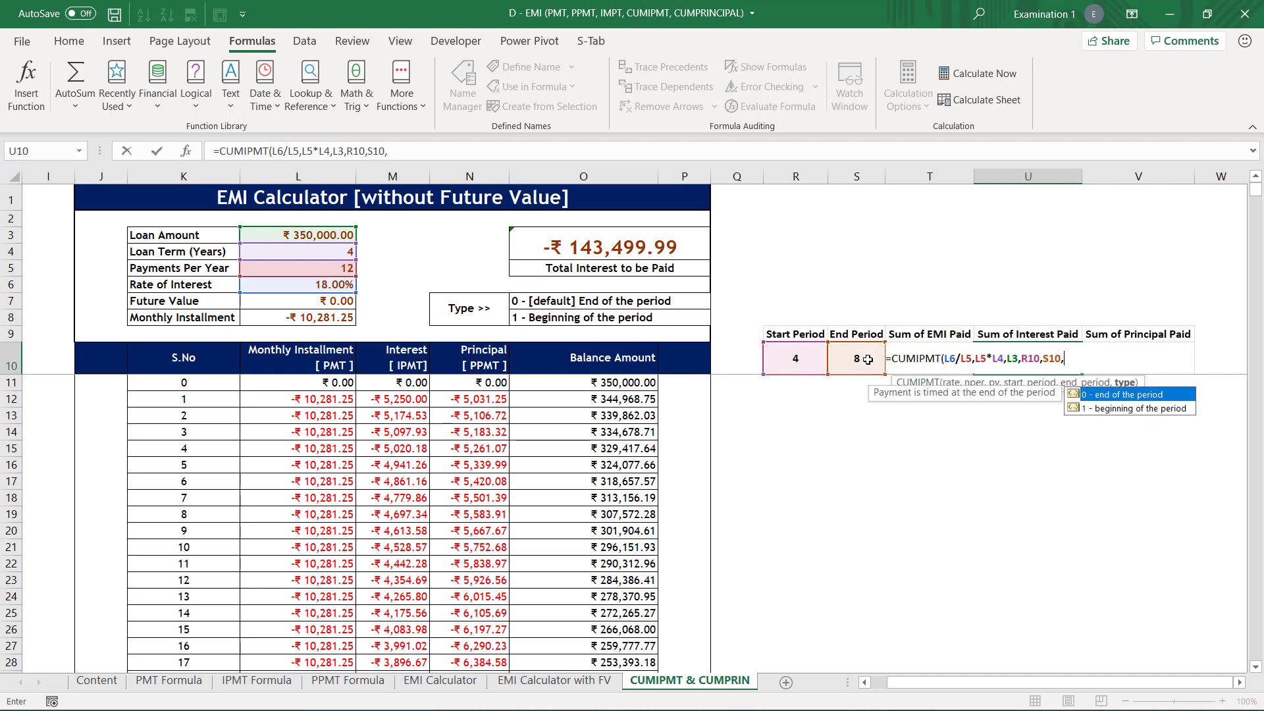
pyautogui.write('0')
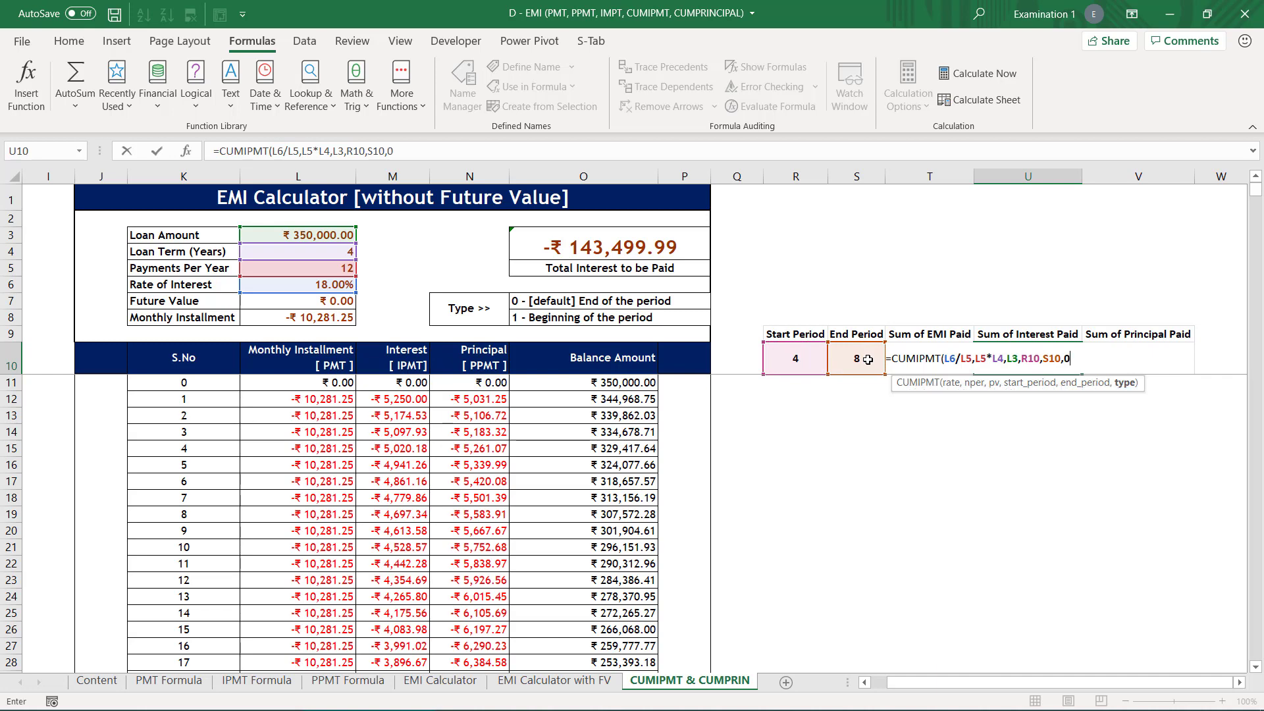
pyautogui.write(')')
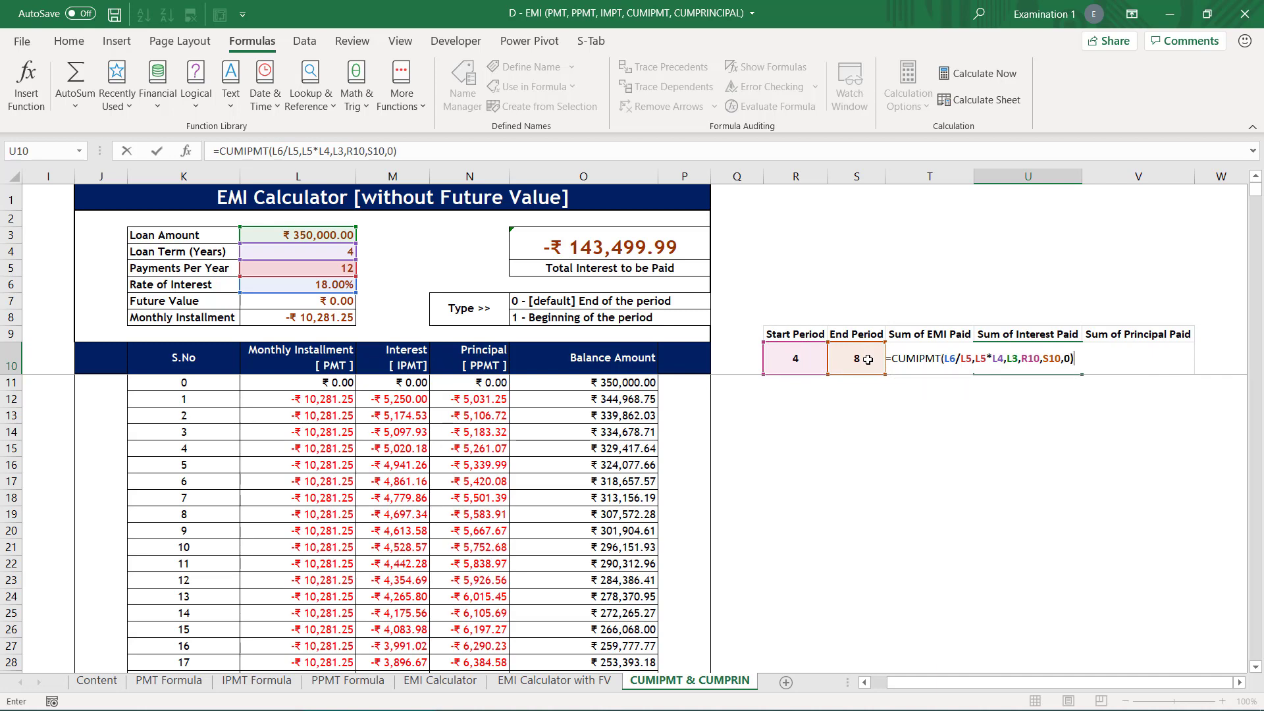
pyautogui.press('Return')
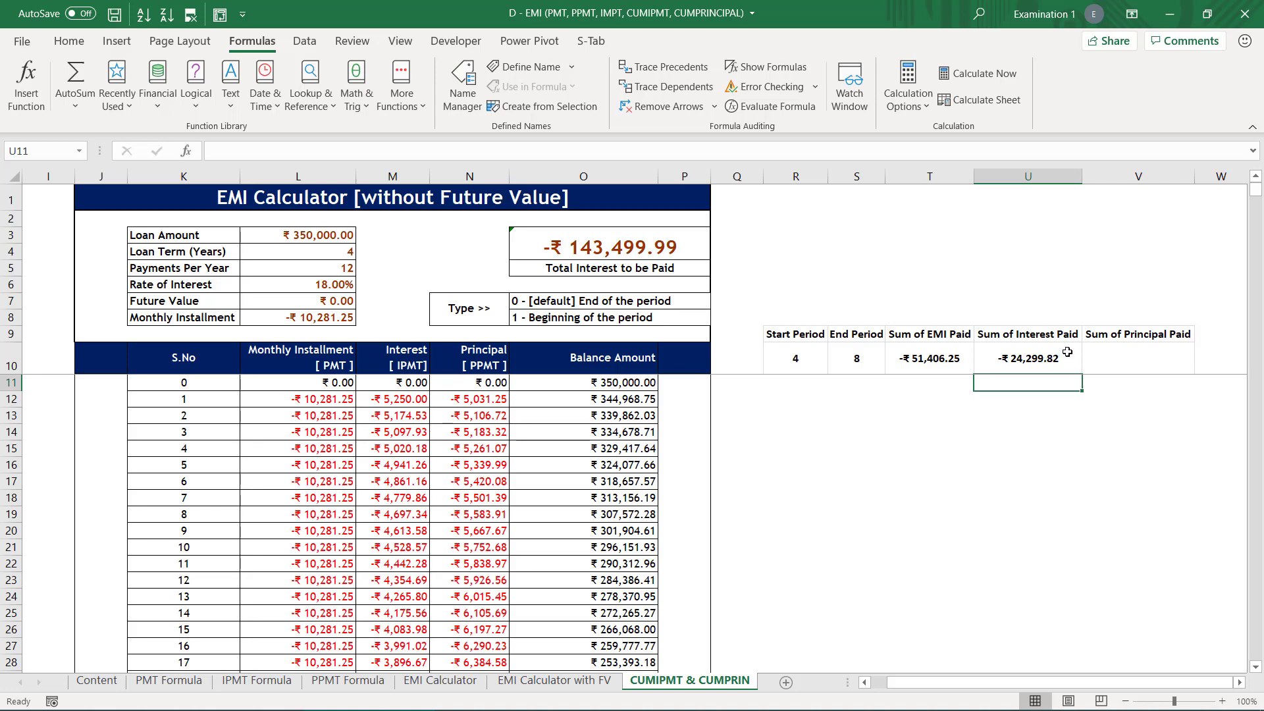
# - Copy the U10 formula text into V10 under Sum of Principal Paid and change its function to CUMPRINC
pyautogui.click(1044, 357)
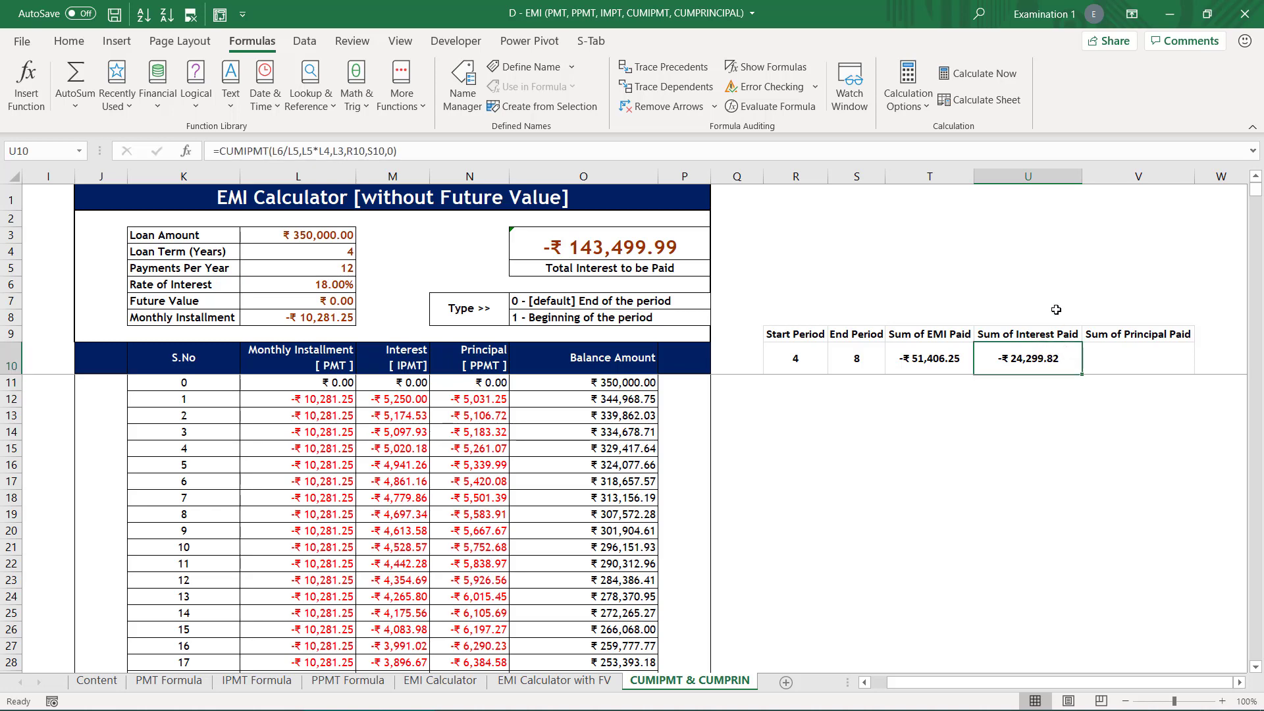
pyautogui.press('F2')
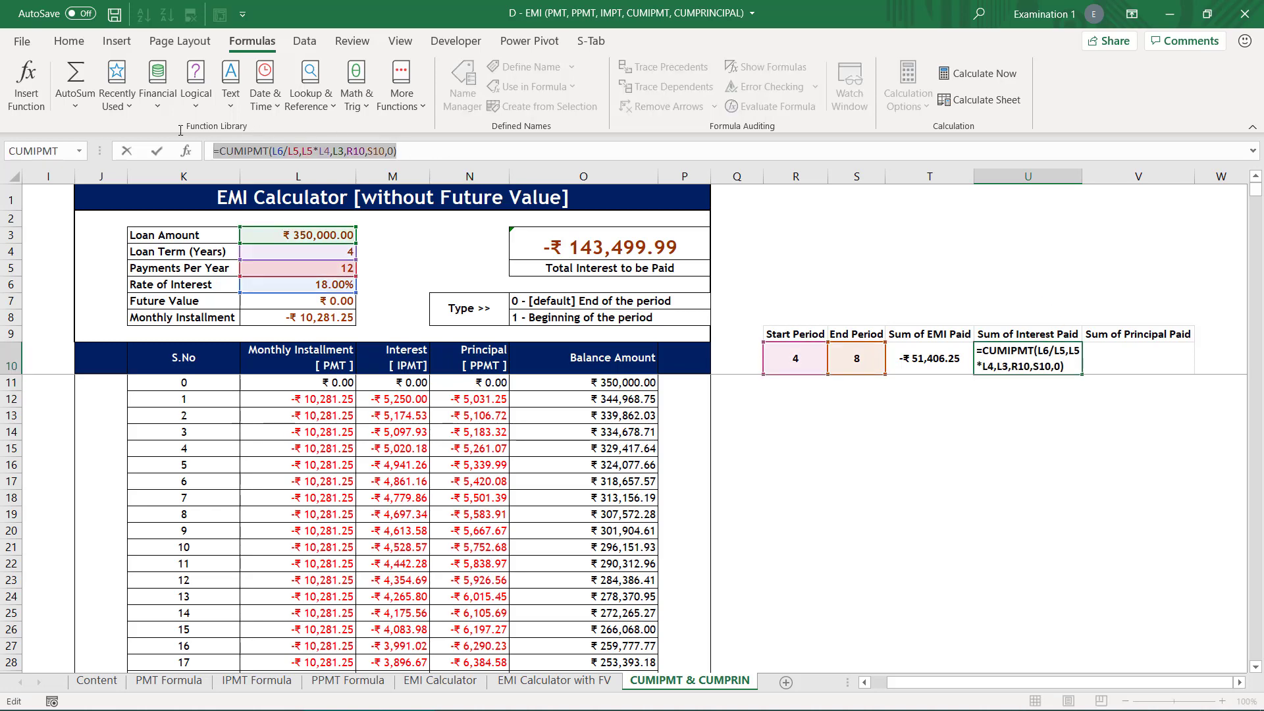
pyautogui.press('Return')
pyautogui.click(1119, 359)
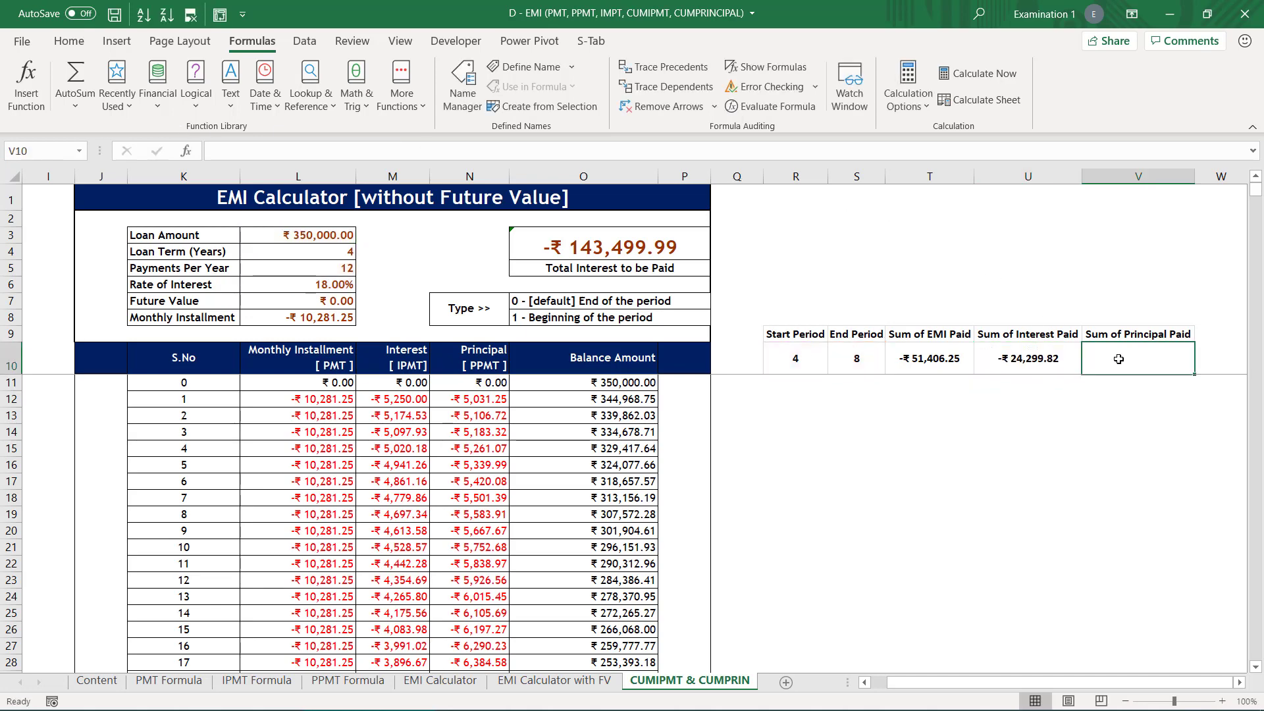
pyautogui.write('=CUMIPMT(L6/L5,L5*L4,L3,R10,S10,0)')
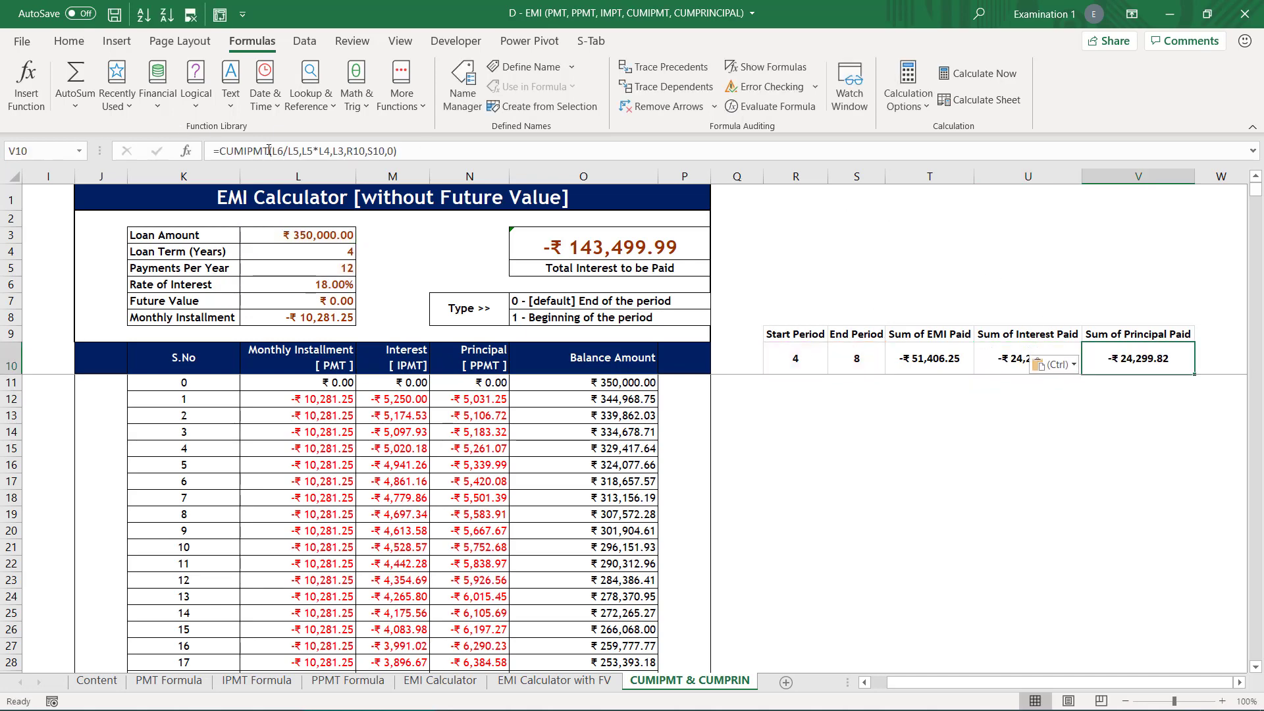
pyautogui.moveTo(269, 151); pyautogui.dragTo(222, 151)
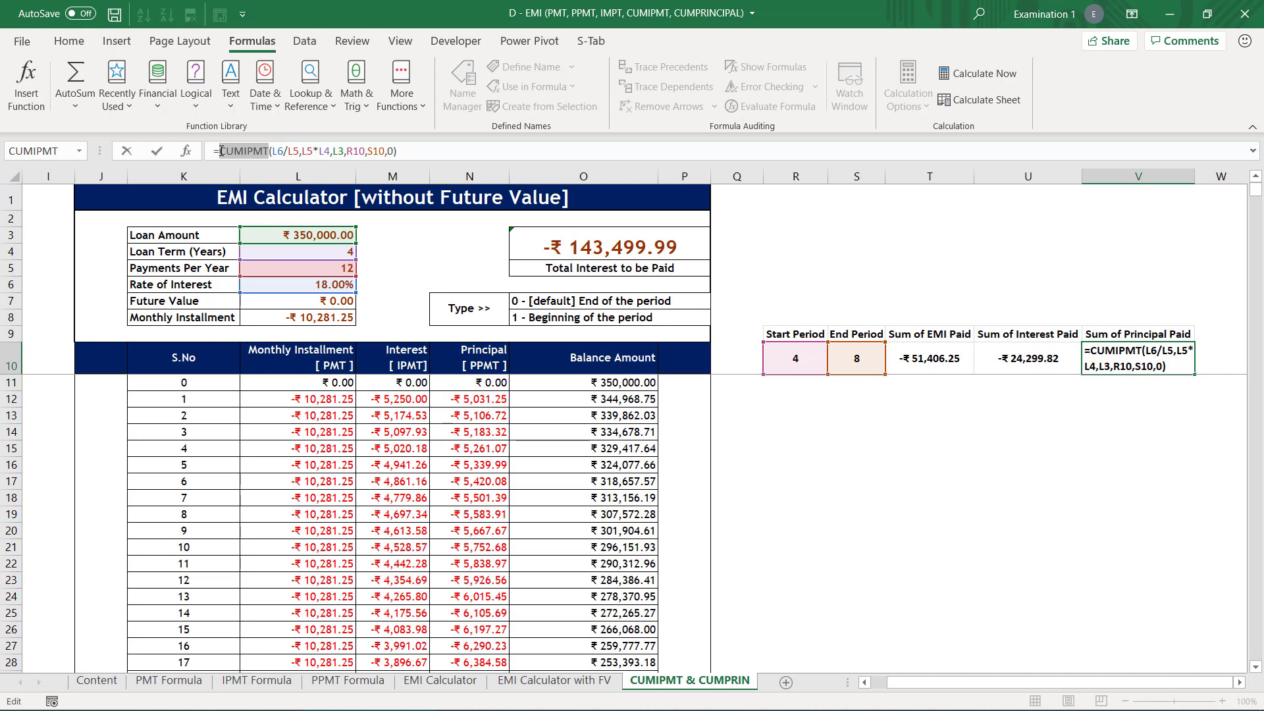
pyautogui.write('cump')
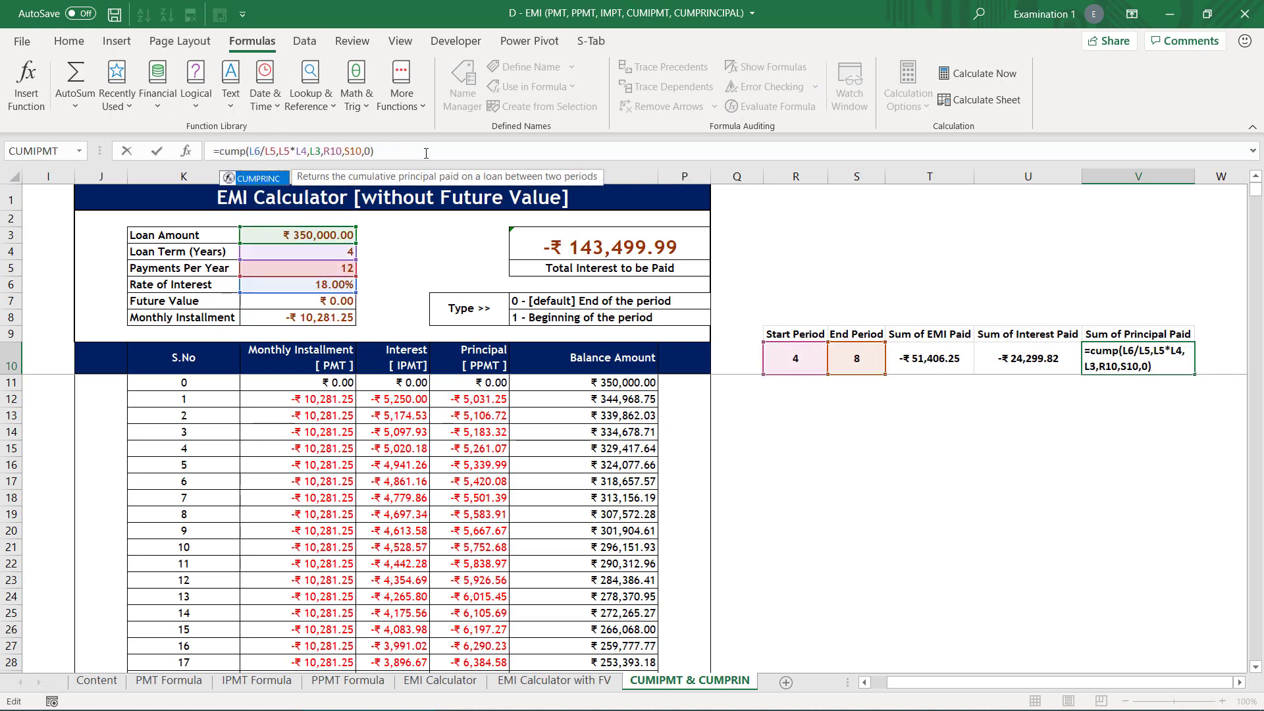
pyautogui.press('Tab')
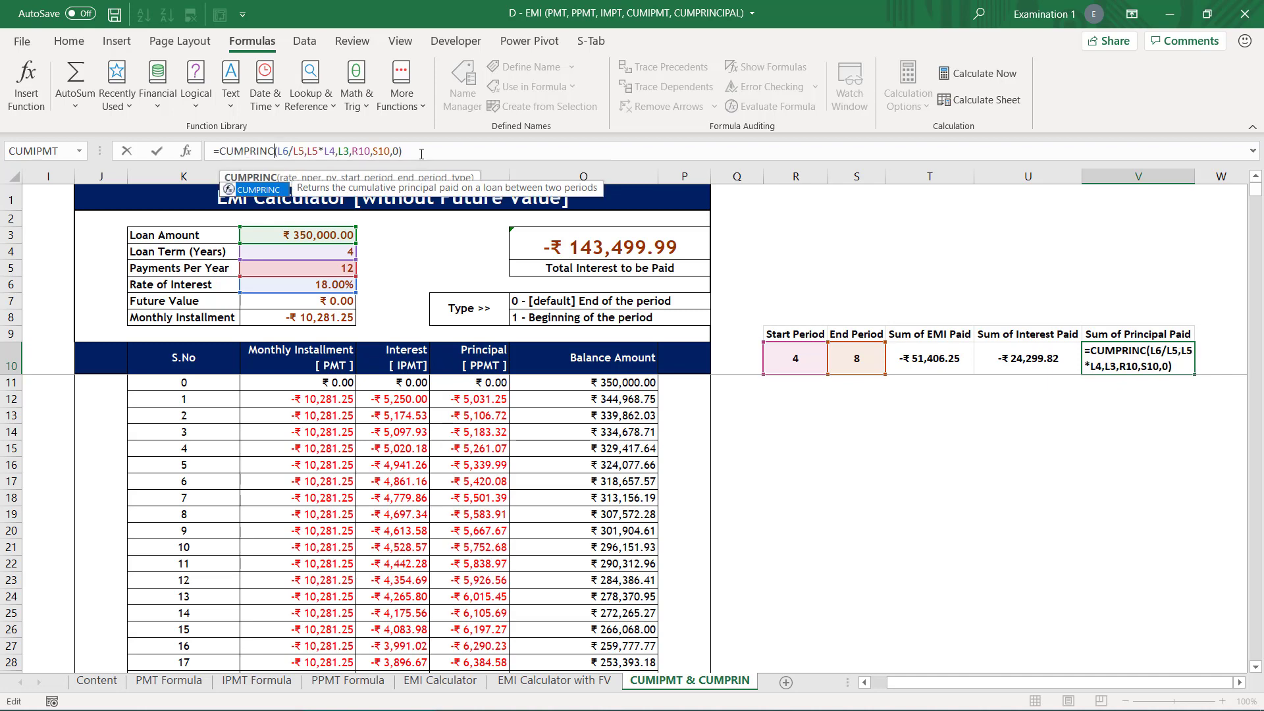
pyautogui.click(426, 148)
pyautogui.press('Return')
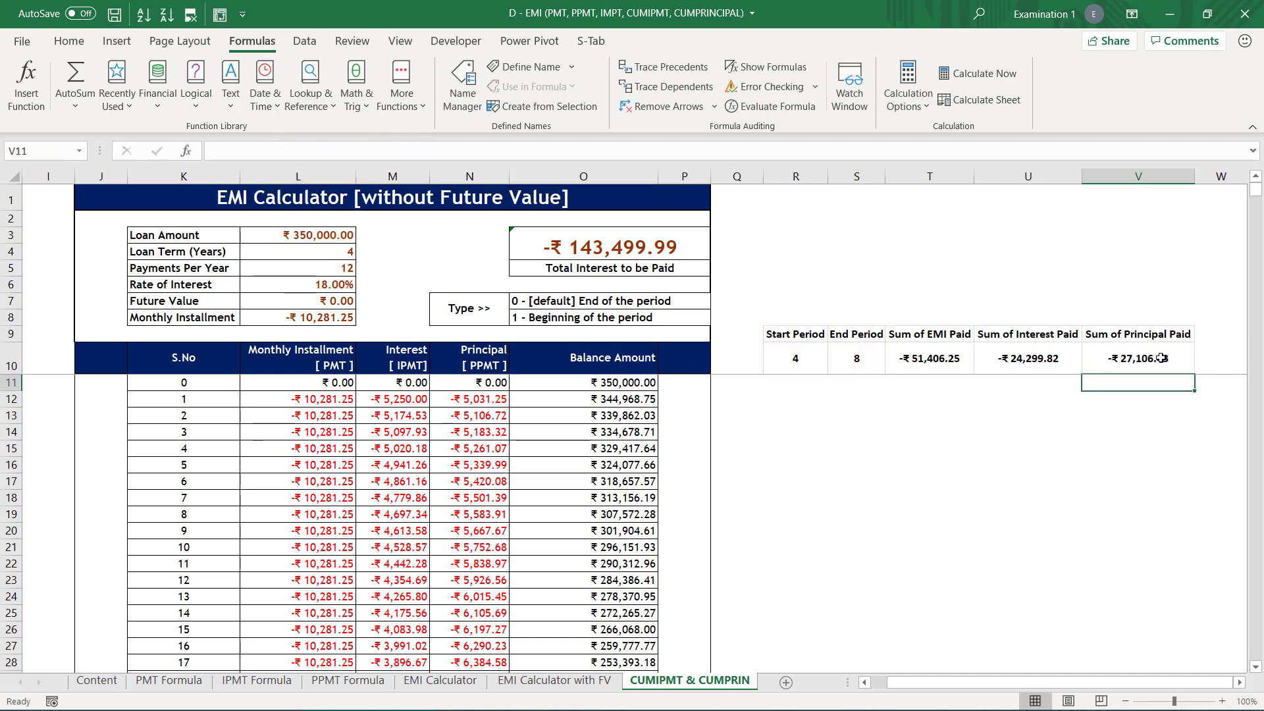
# - Check the combined total of Sum of Interest Paid and Sum of Principal Paid against Sum of EMI Paid
pyautogui.click(1148, 356)
pyautogui.hotkey('shift', 'Left')
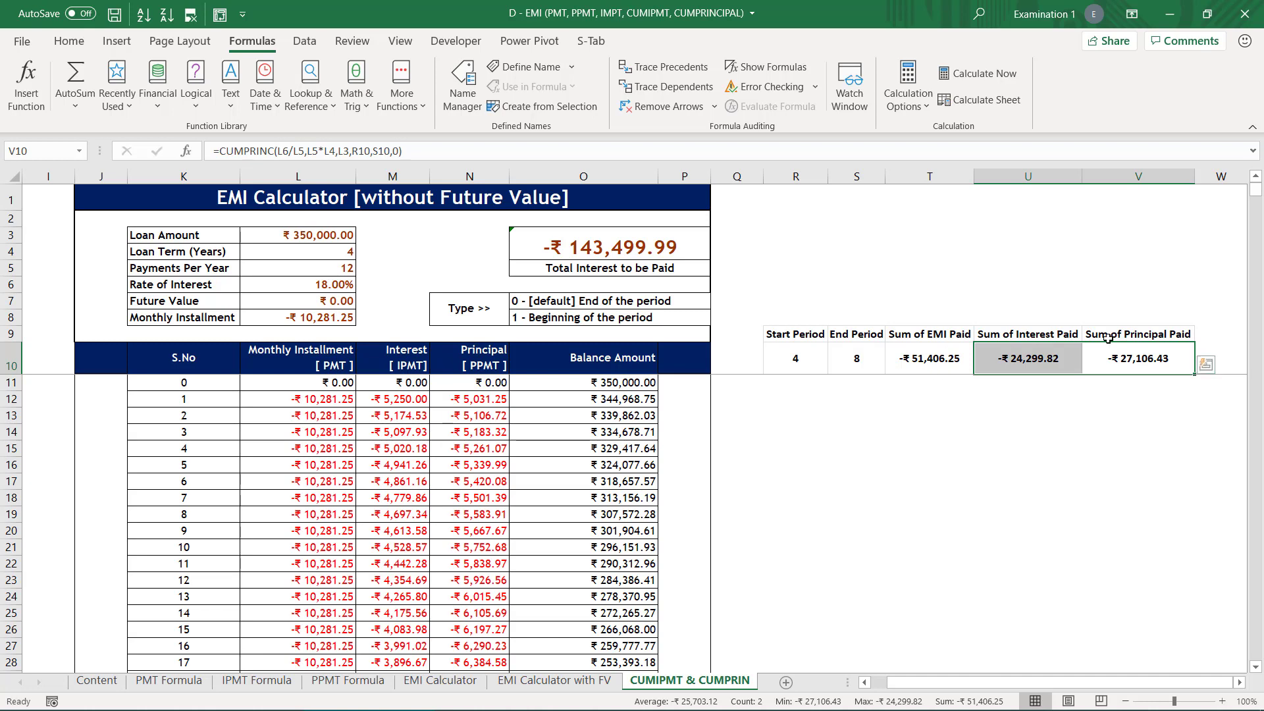
pyautogui.click(1157, 355)
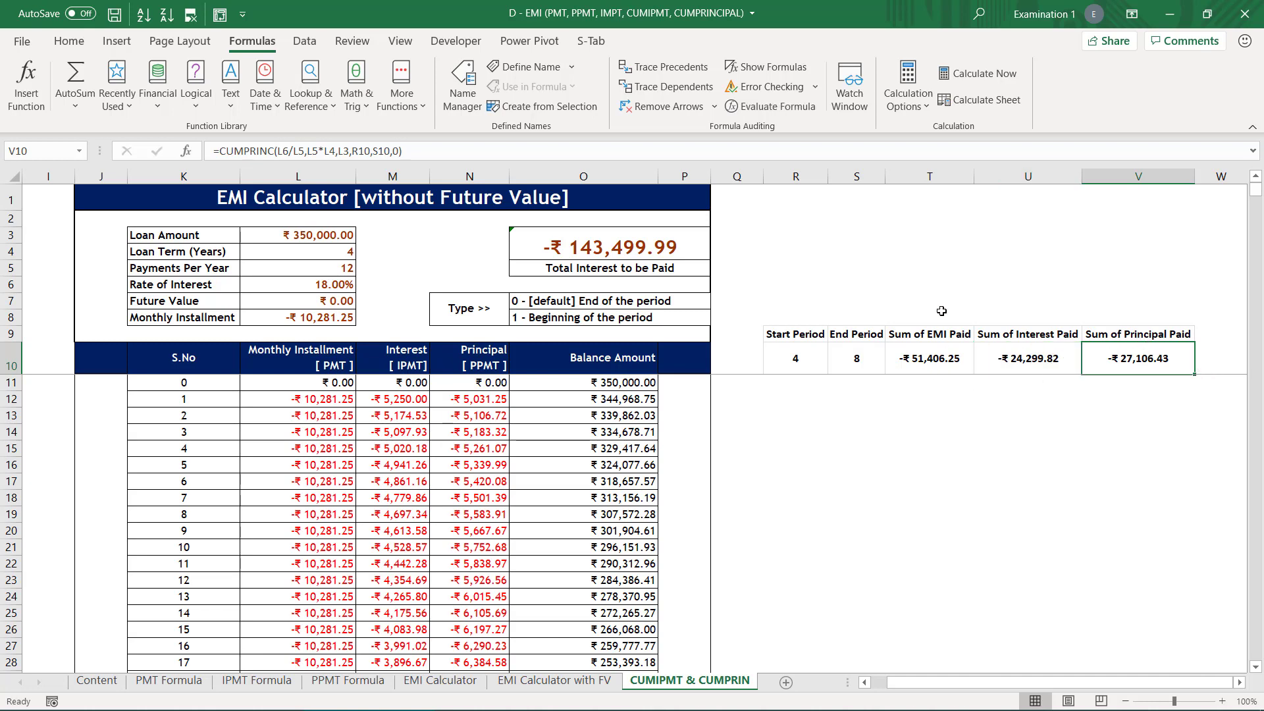
# - Review the Total Interest to be Paid on the EMI Calculator sheet, and clear that total in O3 on the CUMIPMT & CUMPRIN sheet
pyautogui.click(574, 241)
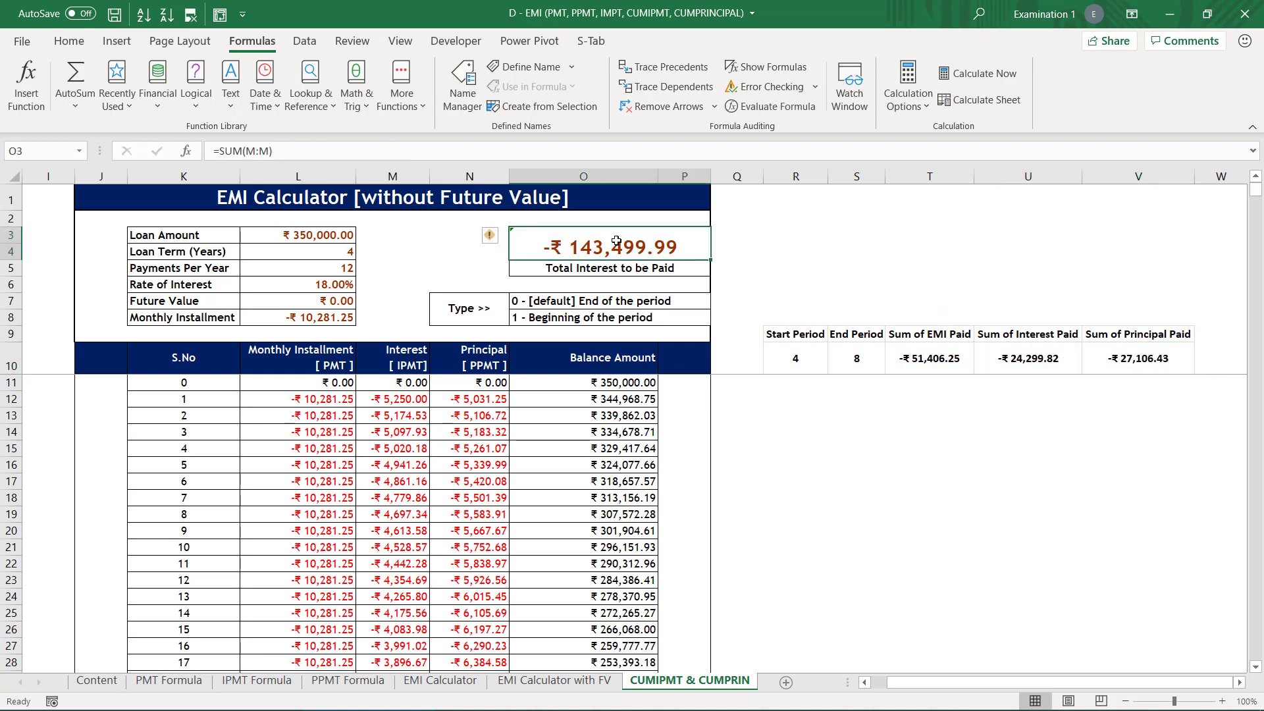
pyautogui.click(448, 681)
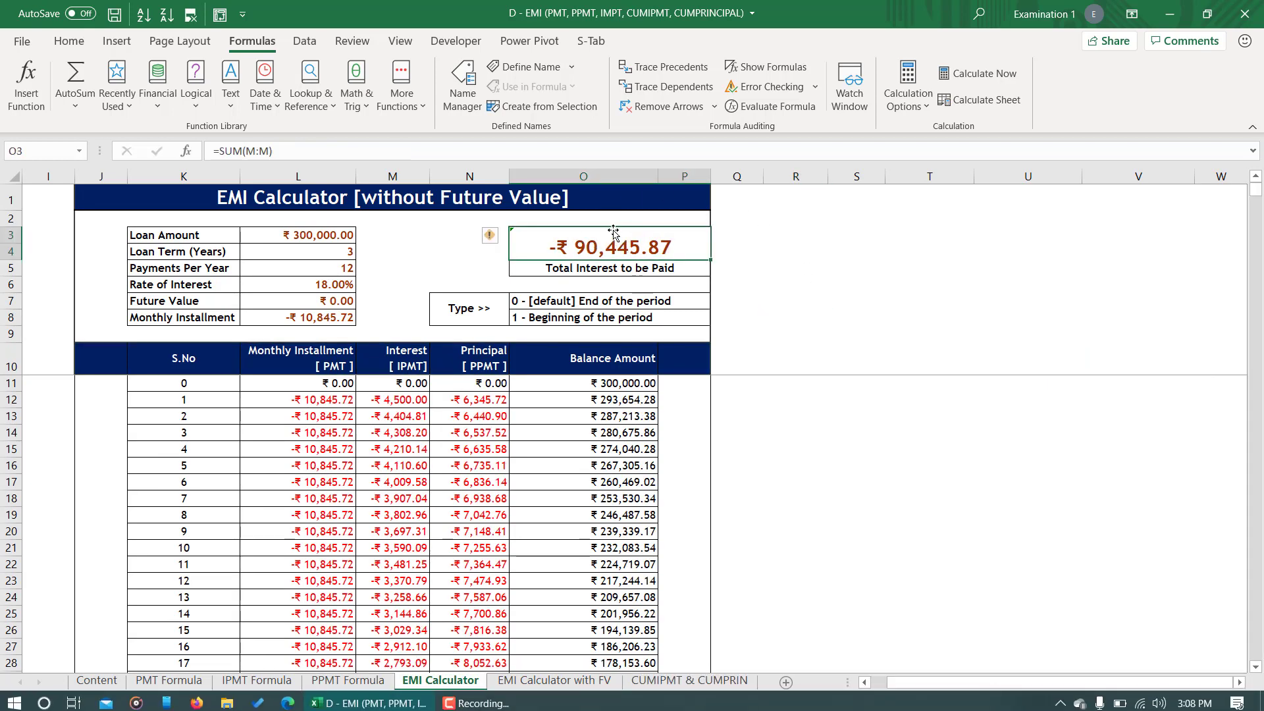
pyautogui.click(661, 681)
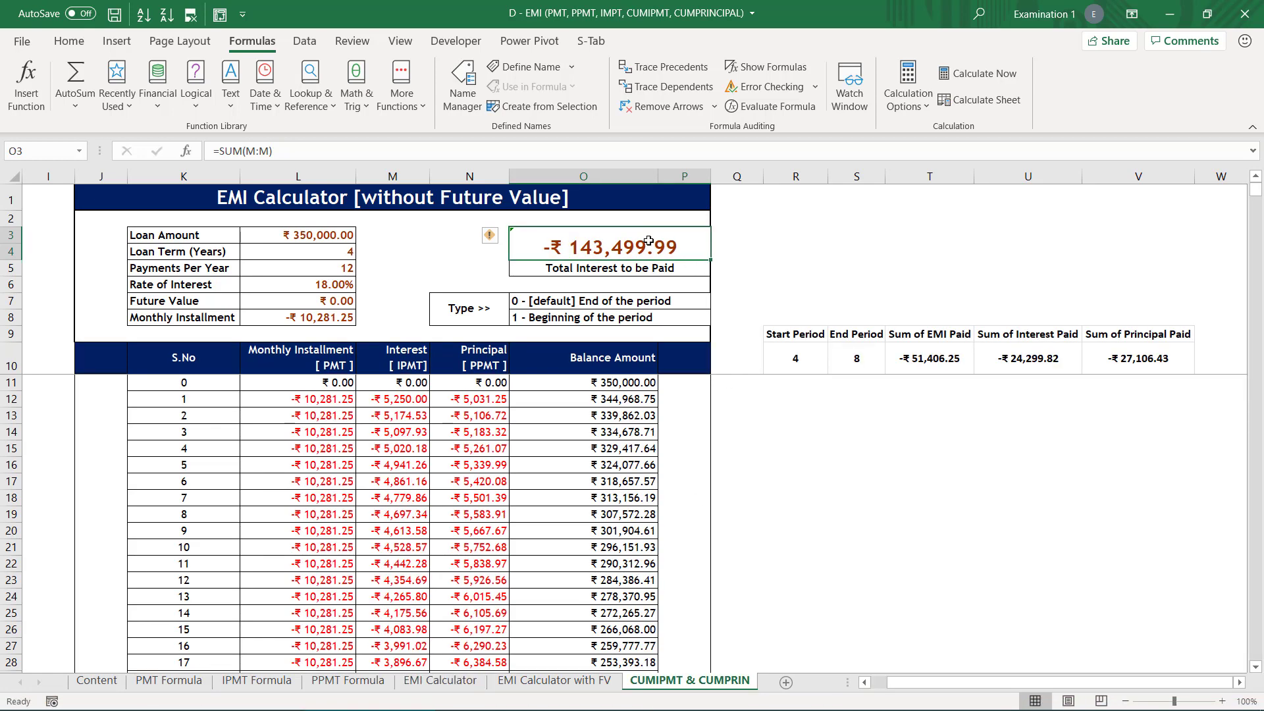
pyautogui.press('Delete')
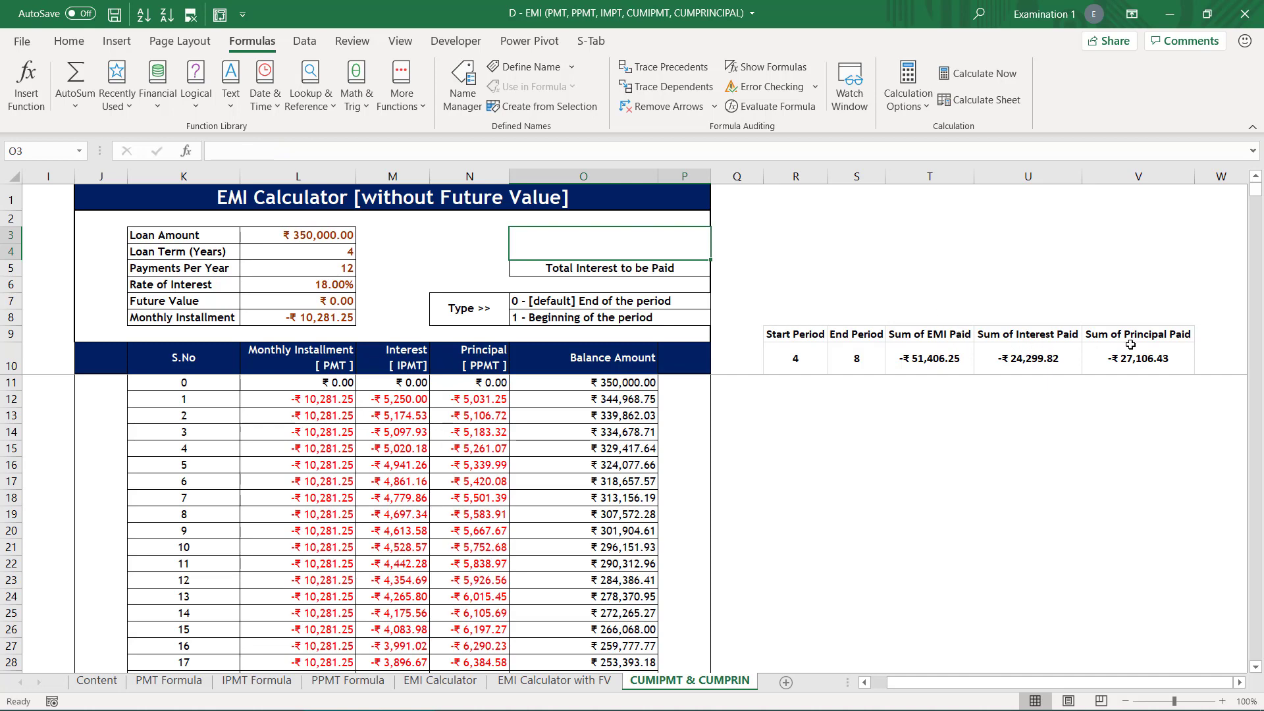
# - Try to copy the CUMIPMT formula from U10 into the merged cell O3 above Total Interest to be Paid
pyautogui.click(1014, 352)
pyautogui.moveTo(418, 153); pyautogui.dragTo(160, 140)
pyautogui.press('Return')
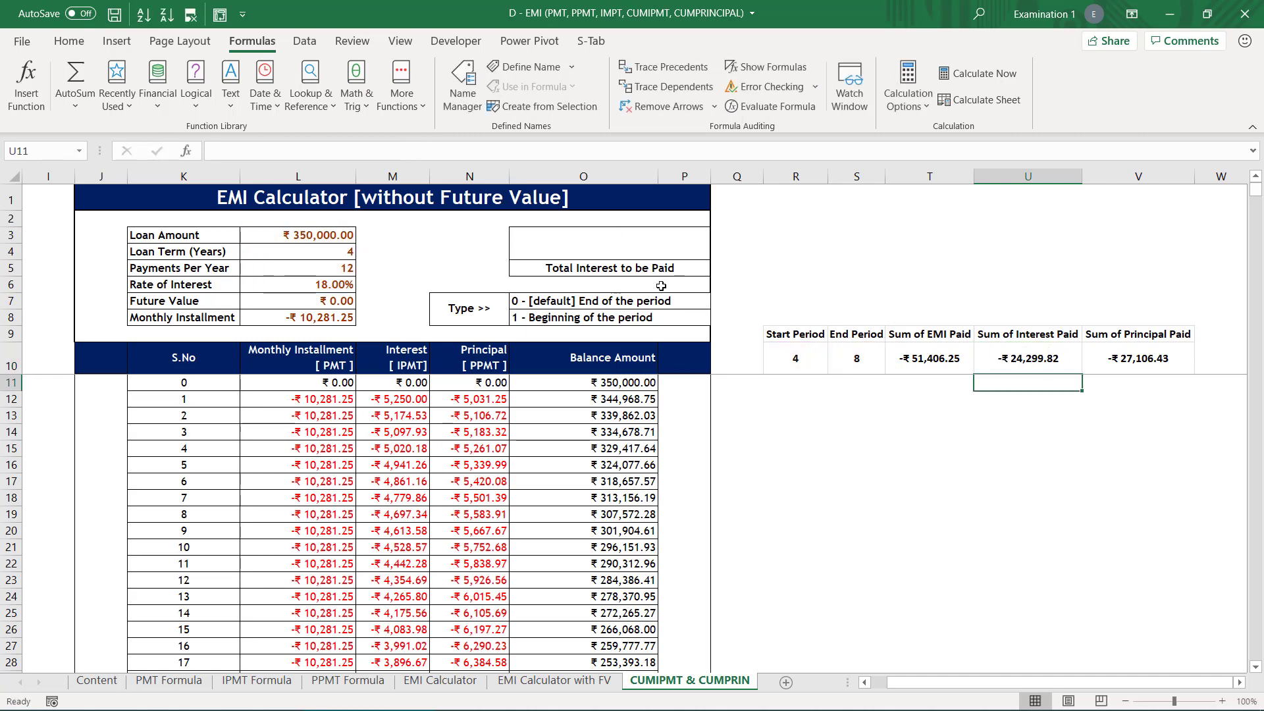
pyautogui.click(610, 250)
pyautogui.hotkey('ctrl', 'v')
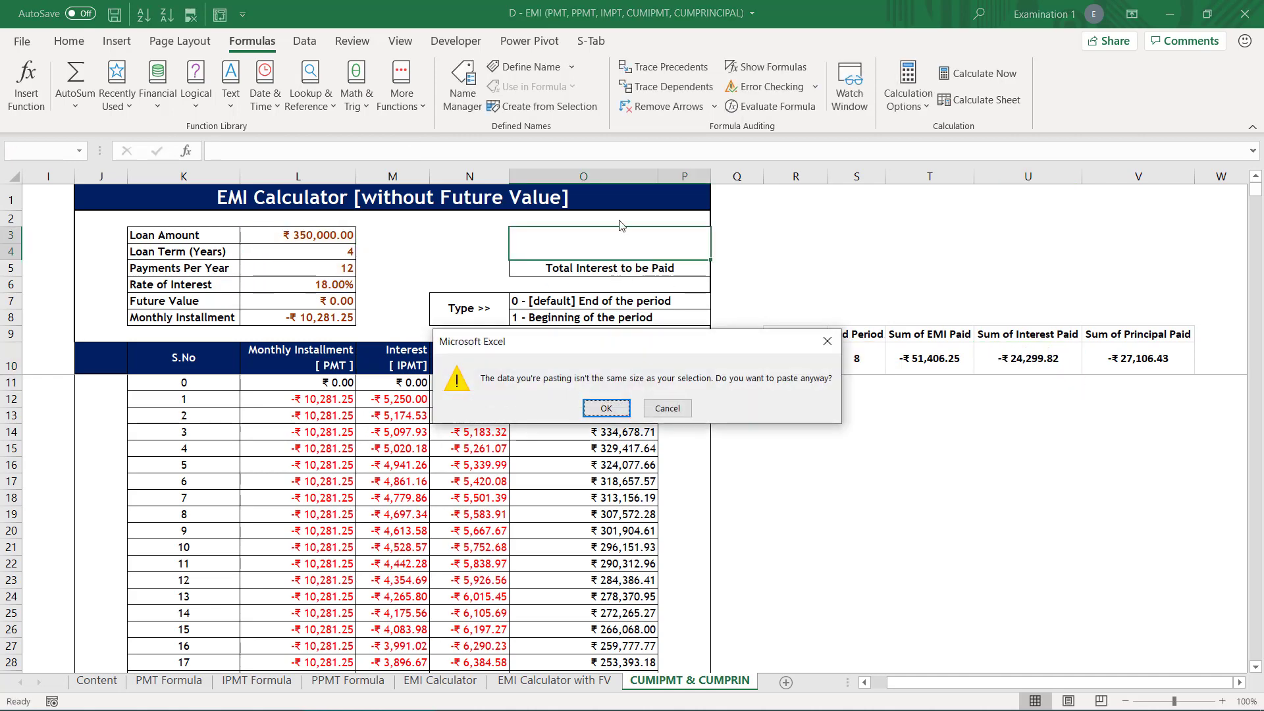
pyautogui.click(624, 408)
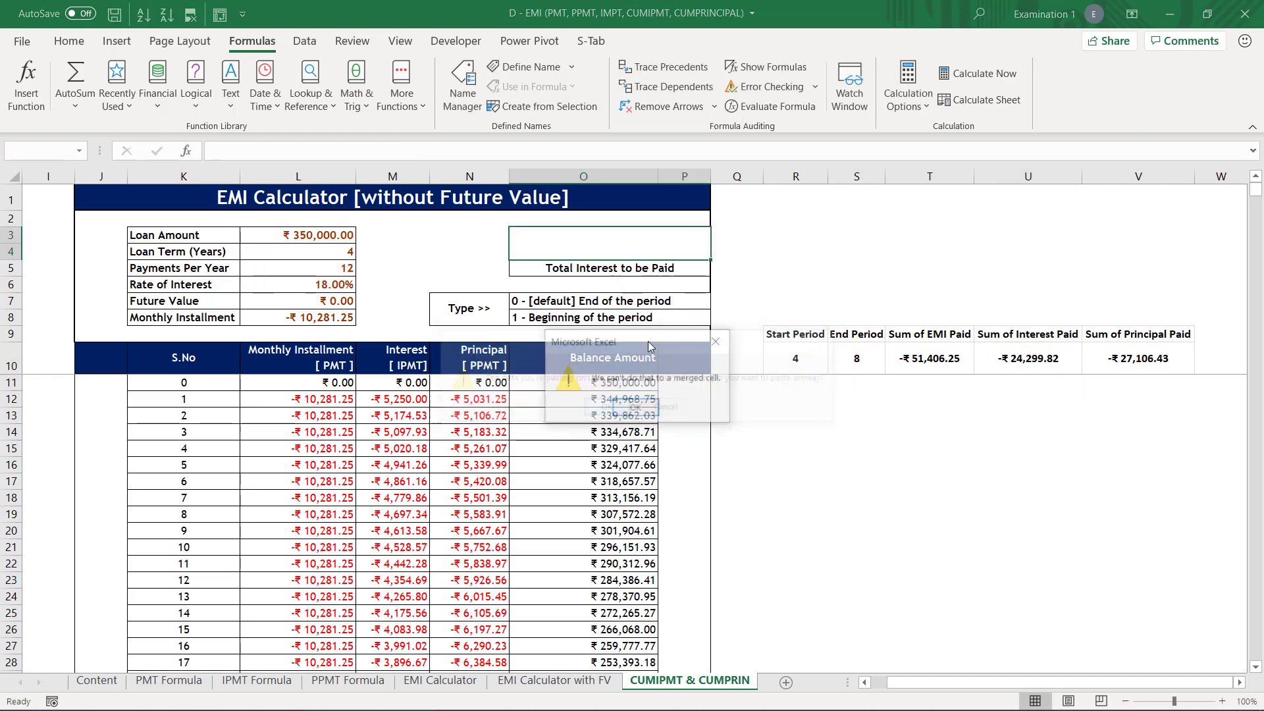
pyautogui.click(635, 408)
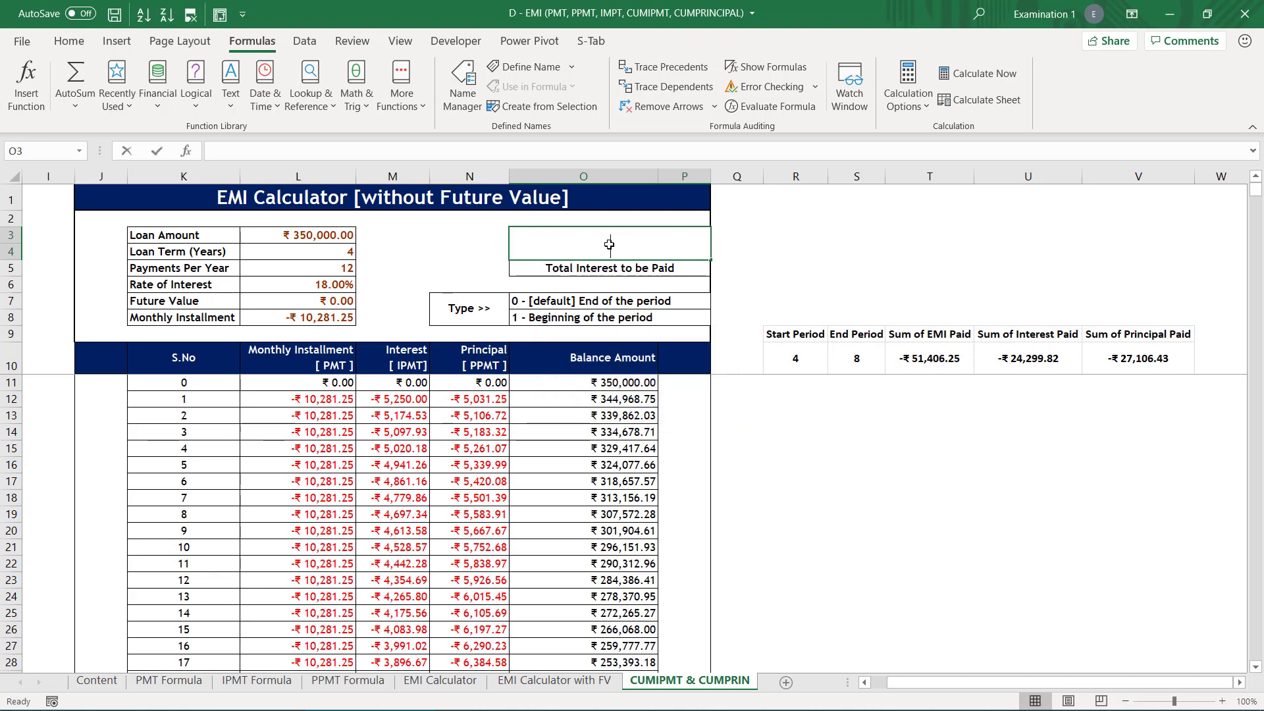
# - Start a CUMIPMT formula in O3 with rate L6/L5 and number of periods L4*L5
pyautogui.write('=')
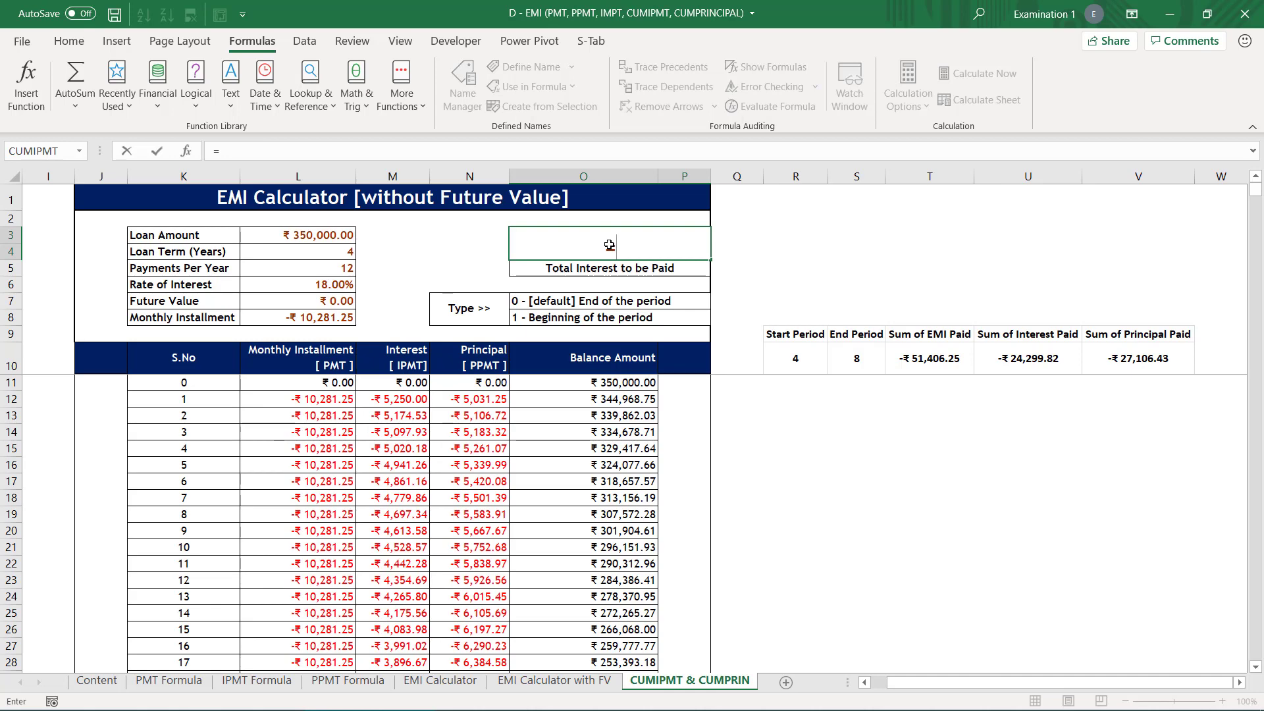
pyautogui.write('cumi')
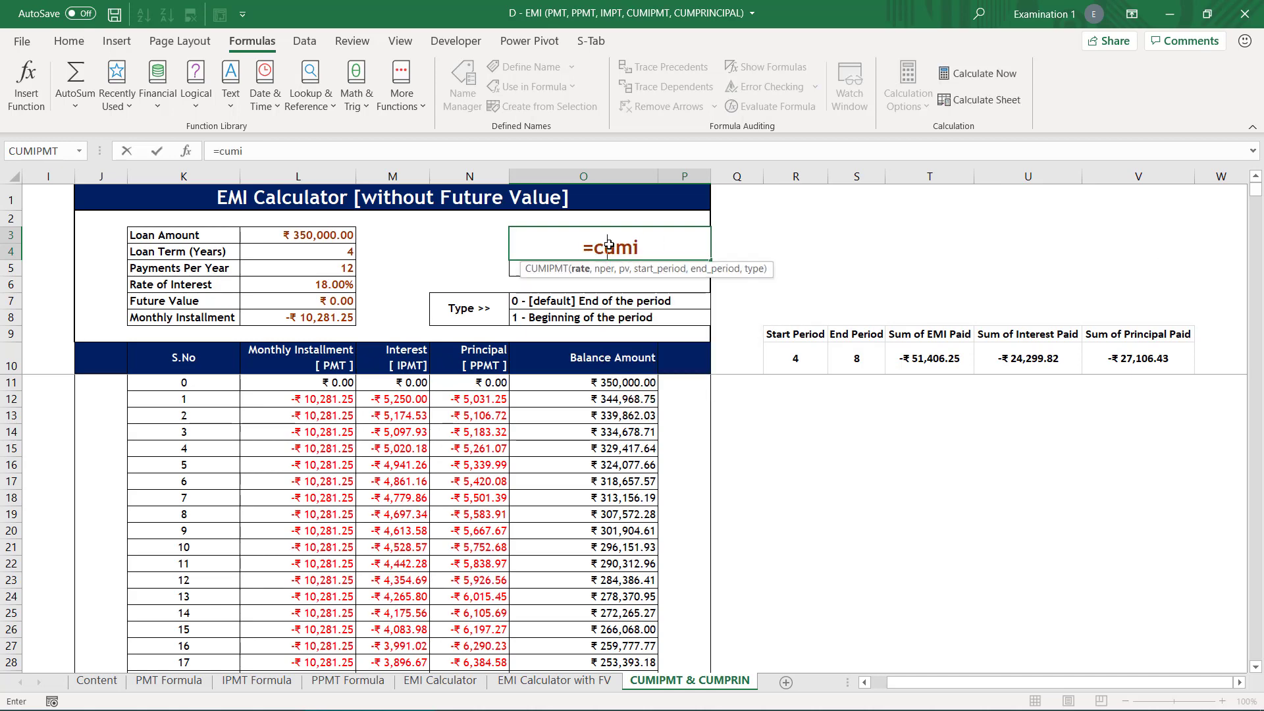
pyautogui.press('Tab')
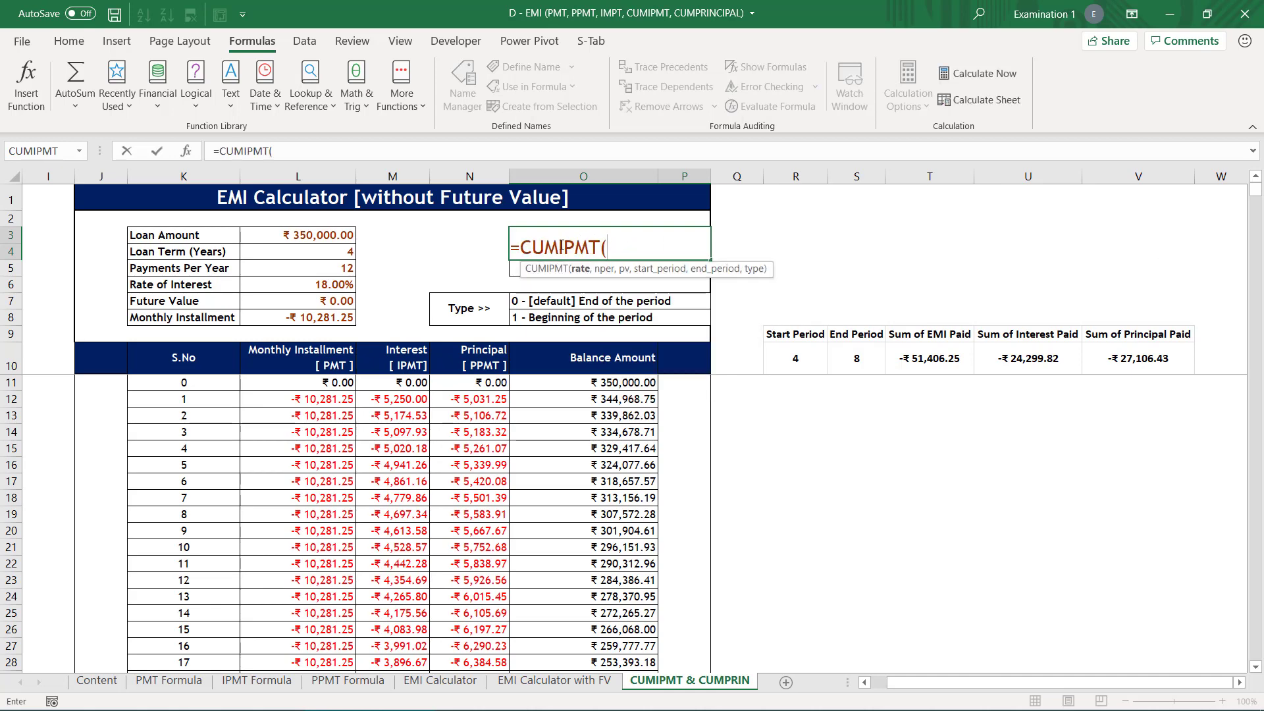
pyautogui.click(317, 287)
pyautogui.write('/')
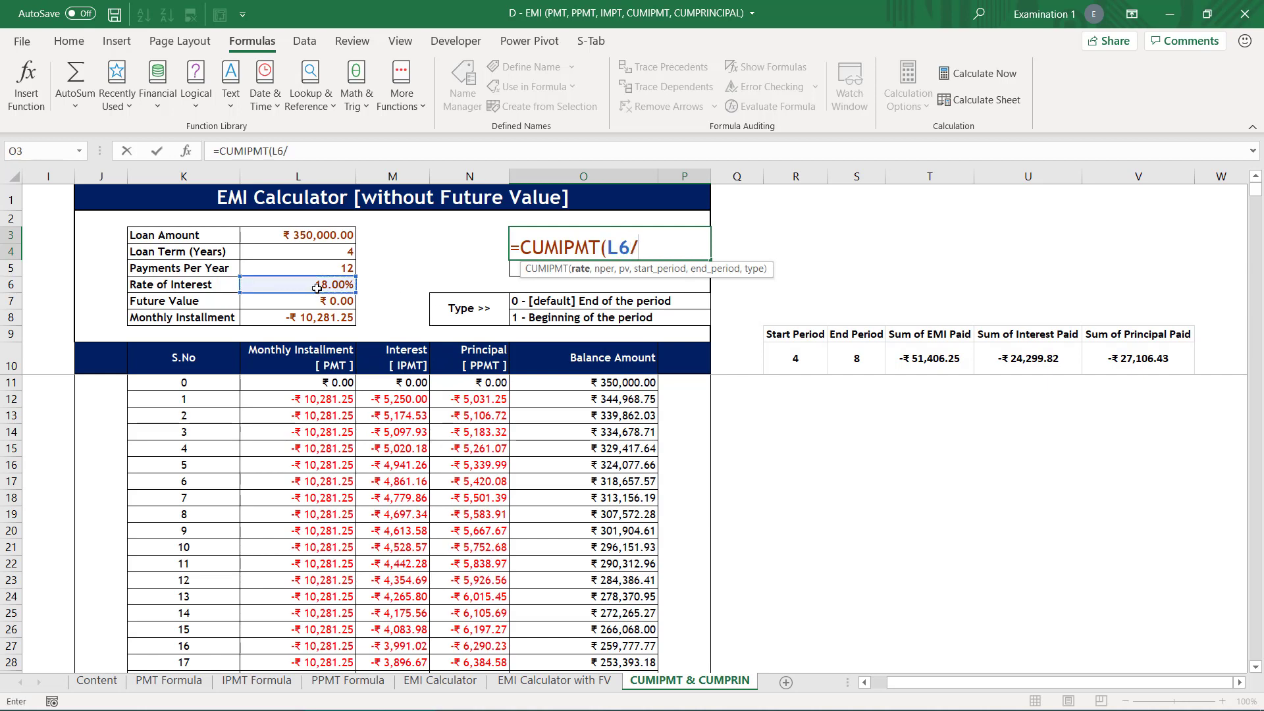
pyautogui.click(323, 268)
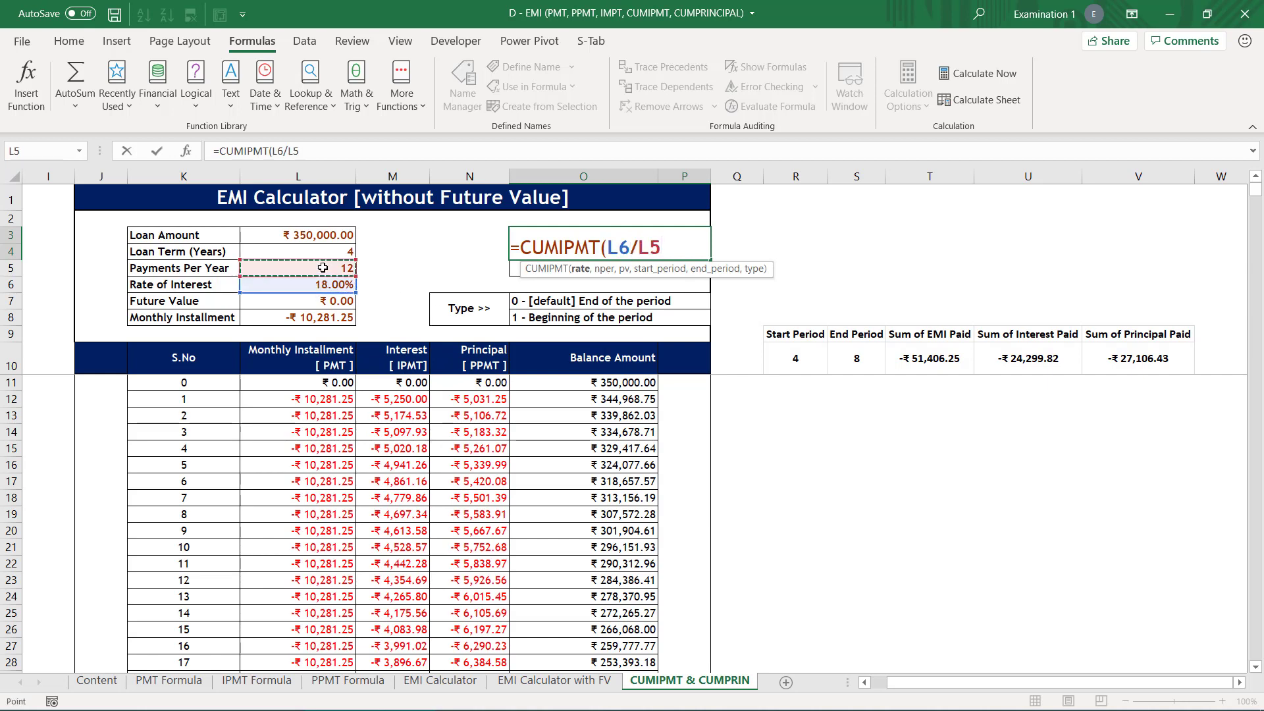
pyautogui.write(',')
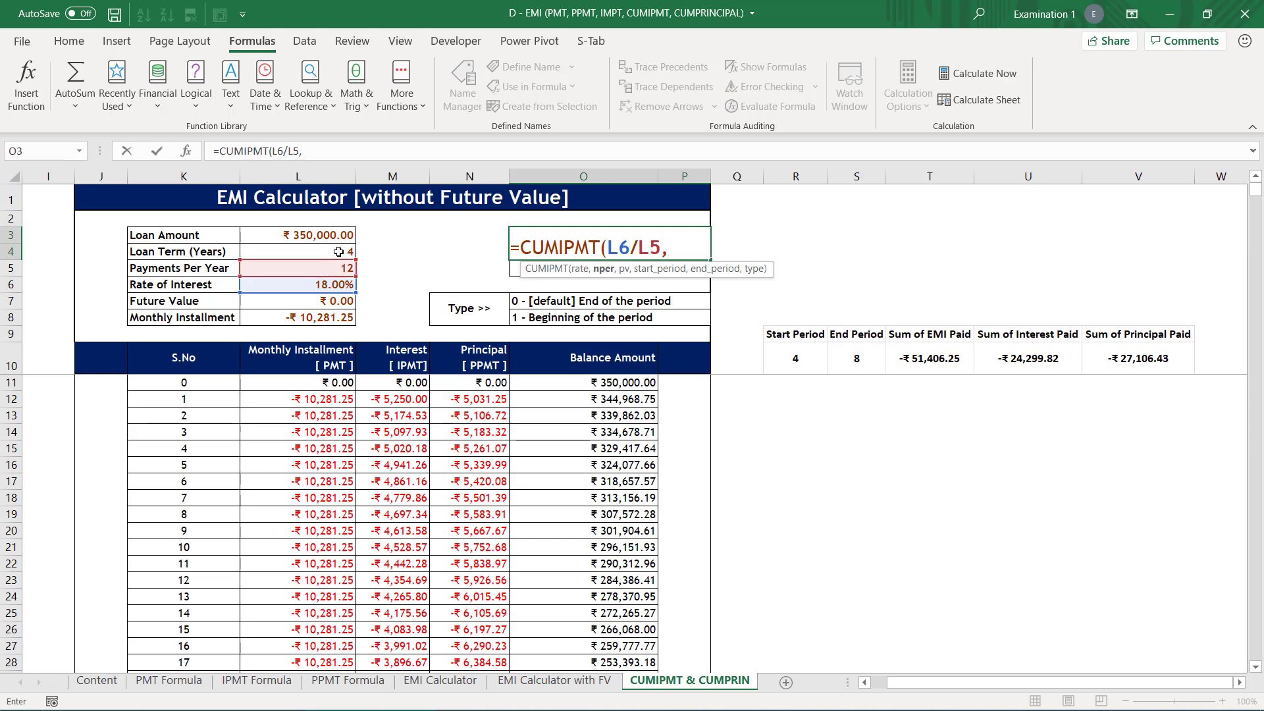
pyautogui.click(338, 251)
pyautogui.write('*')
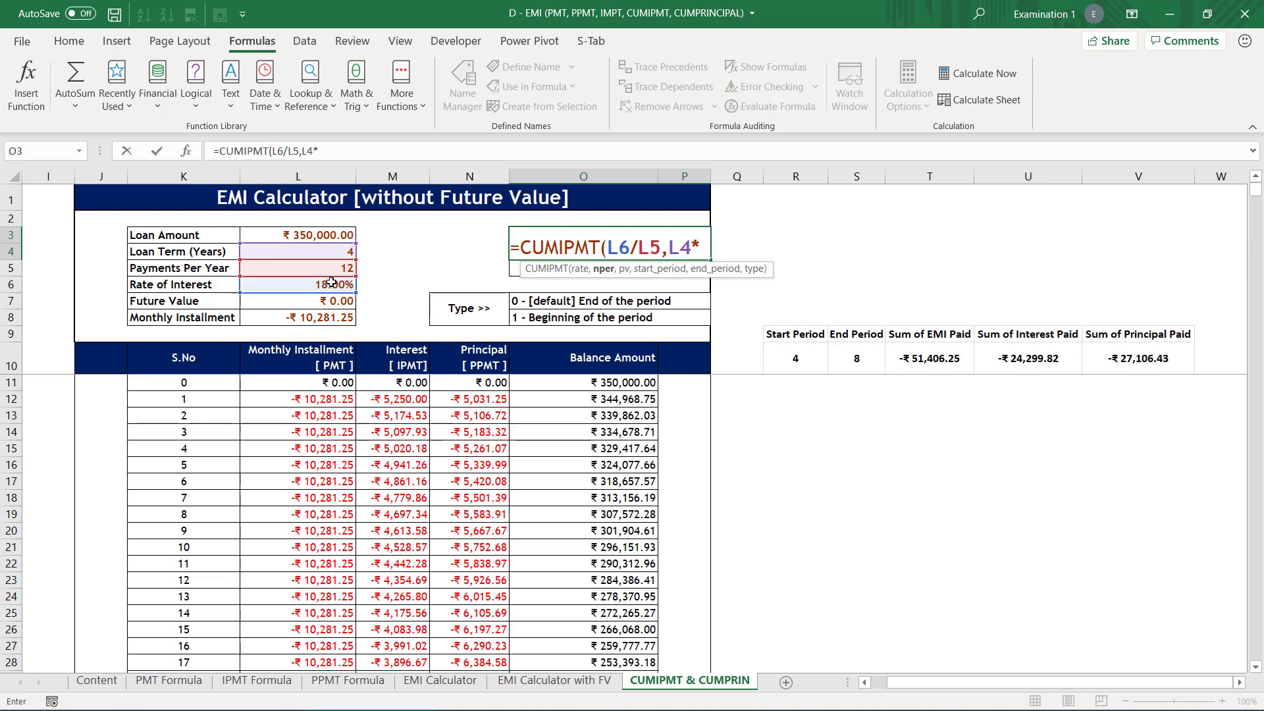
pyautogui.click(325, 268)
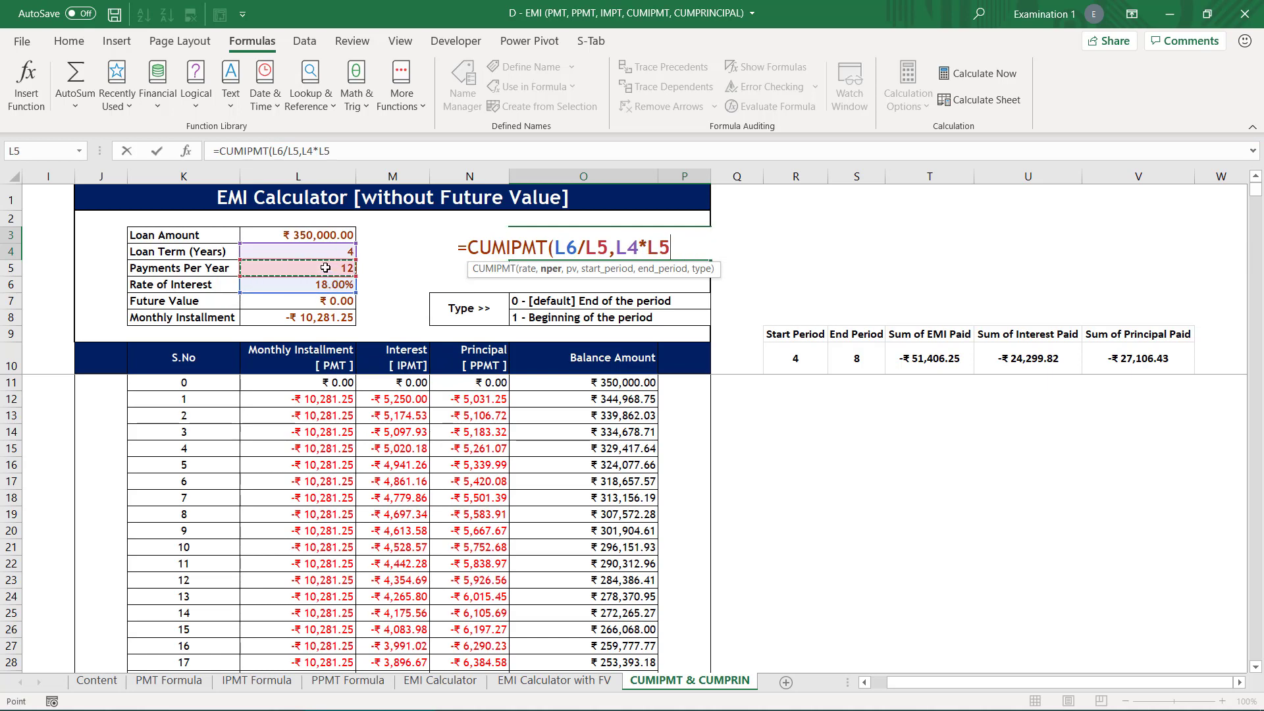
pyautogui.write(',')
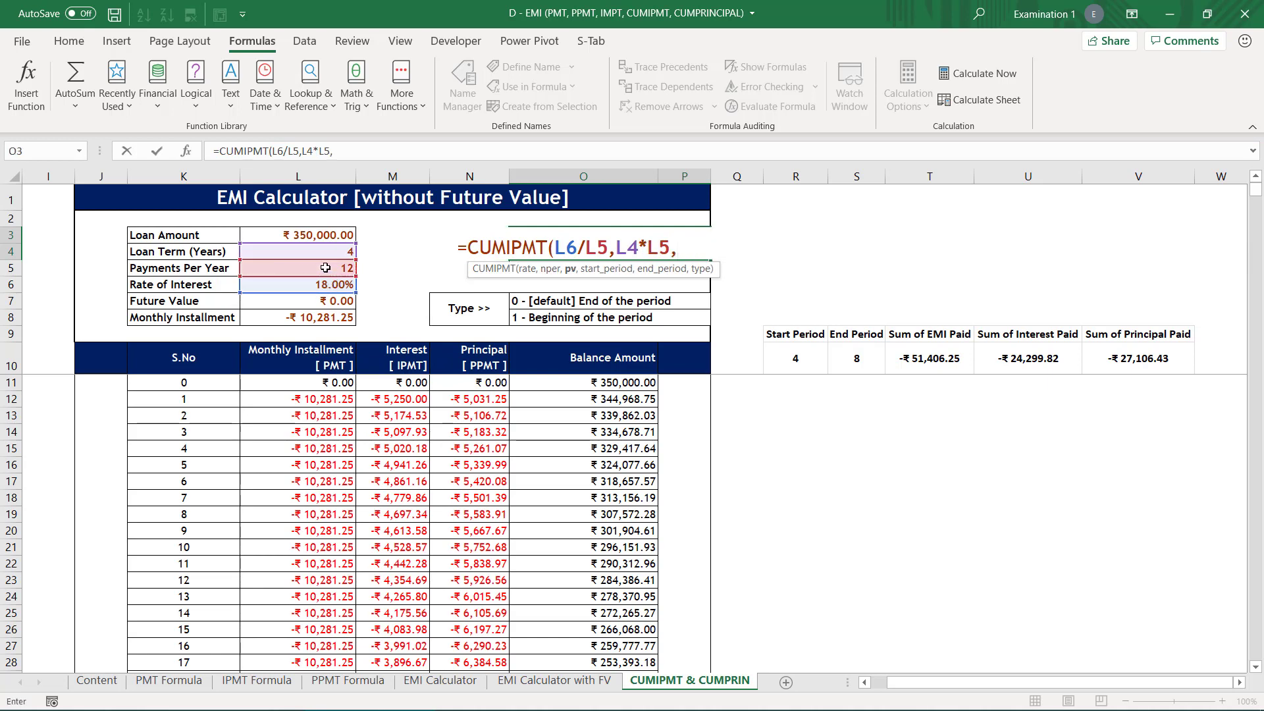
# - Complete the CUMIPMT formula in O3 with present value L3, start period 1, end period L4*L5 and type 0
pyautogui.click(335, 236)
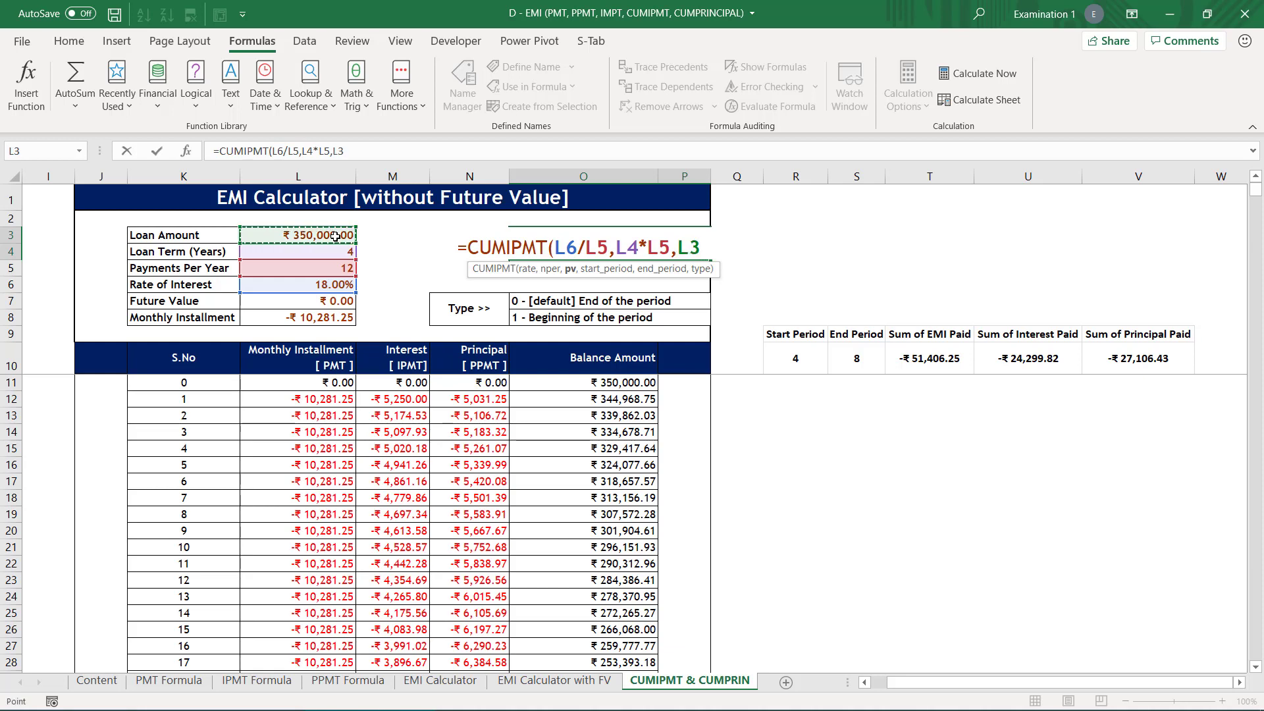
pyautogui.write(',')
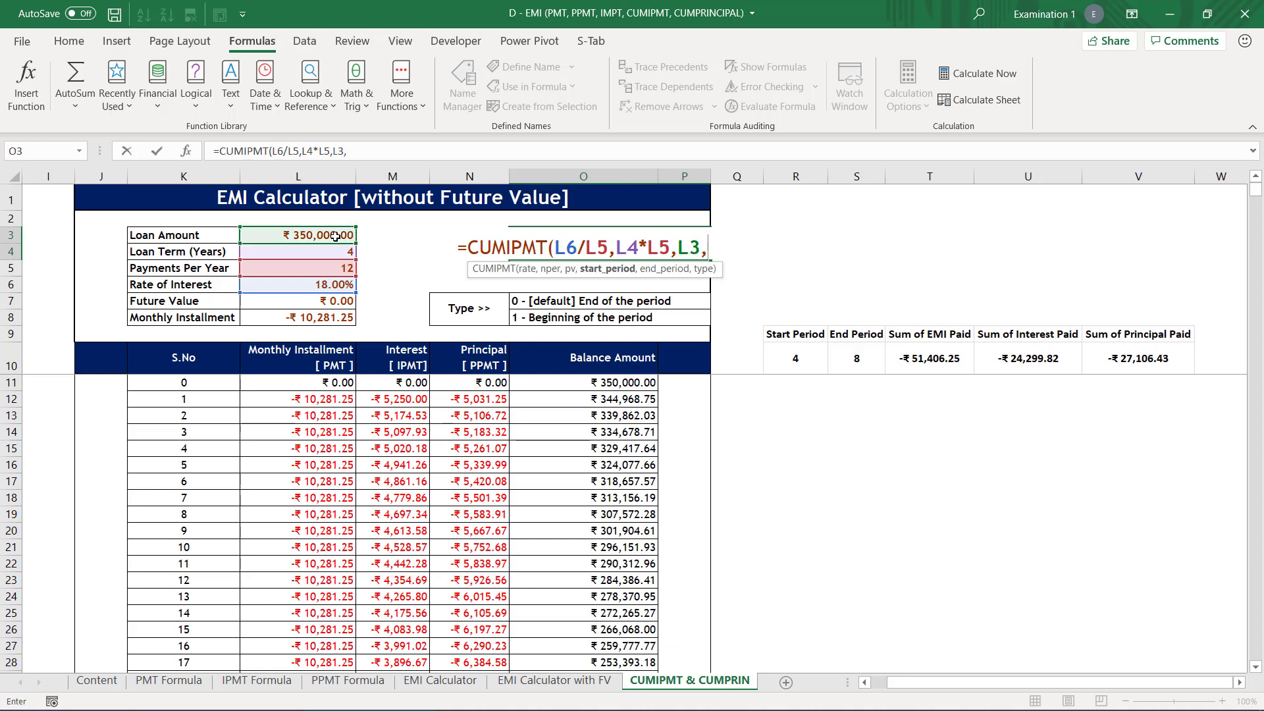
pyautogui.write('1,')
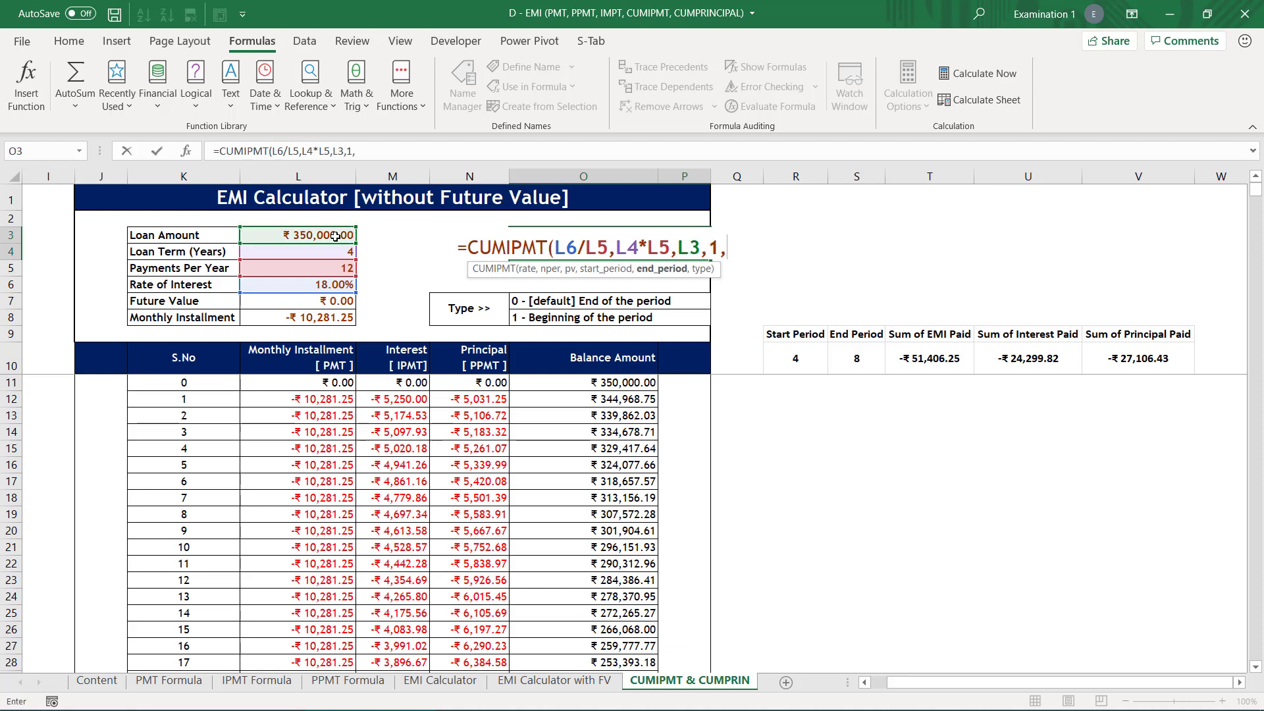
pyautogui.click(345, 253)
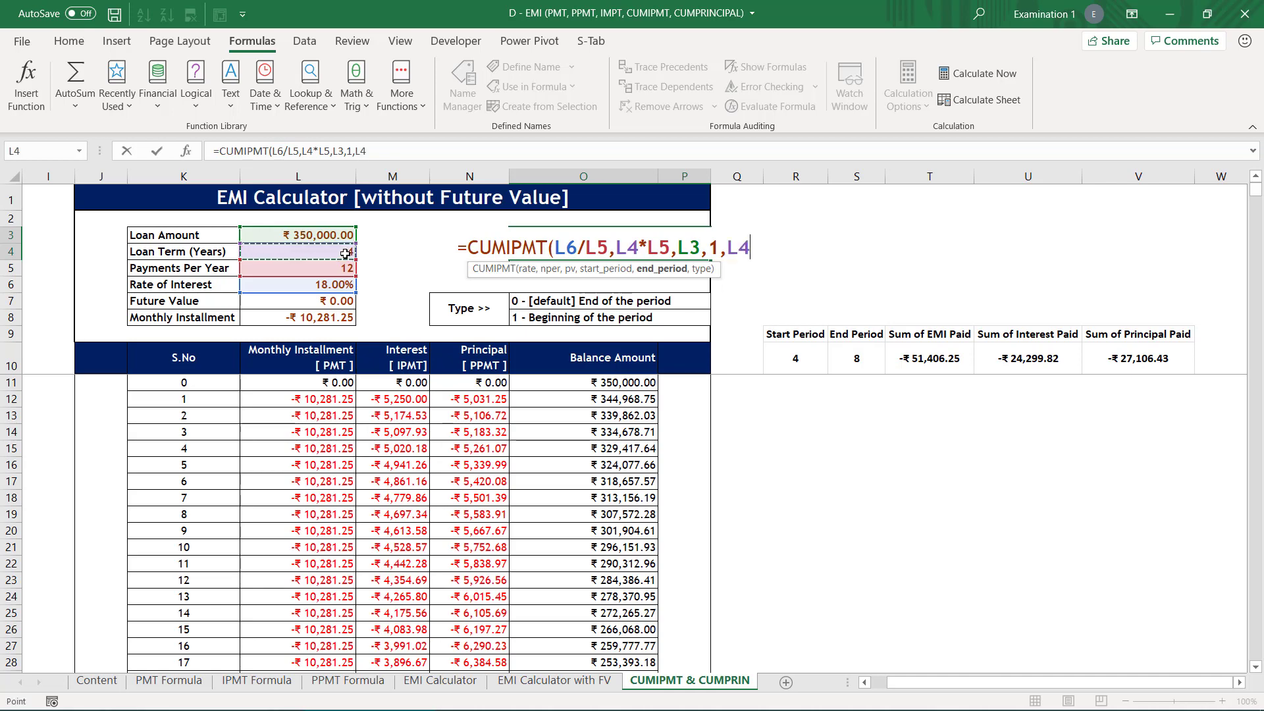
pyautogui.write('*')
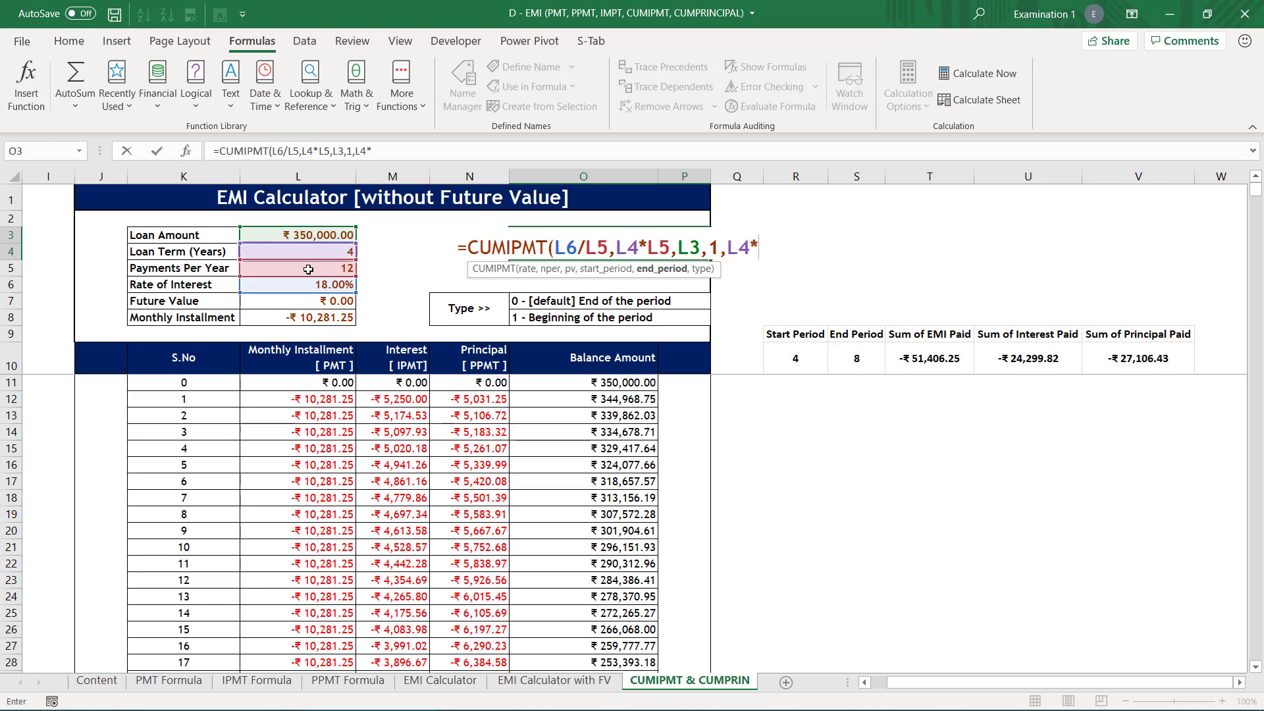
pyautogui.click(332, 264)
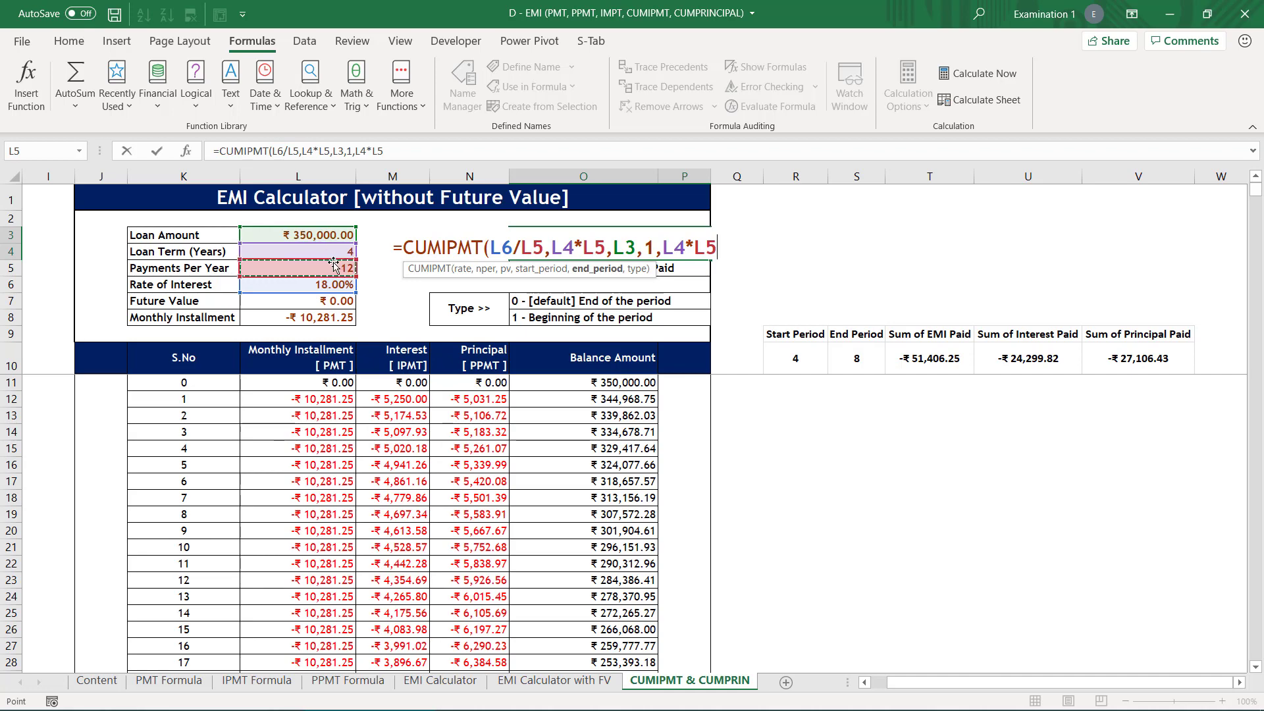
pyautogui.write(',0')
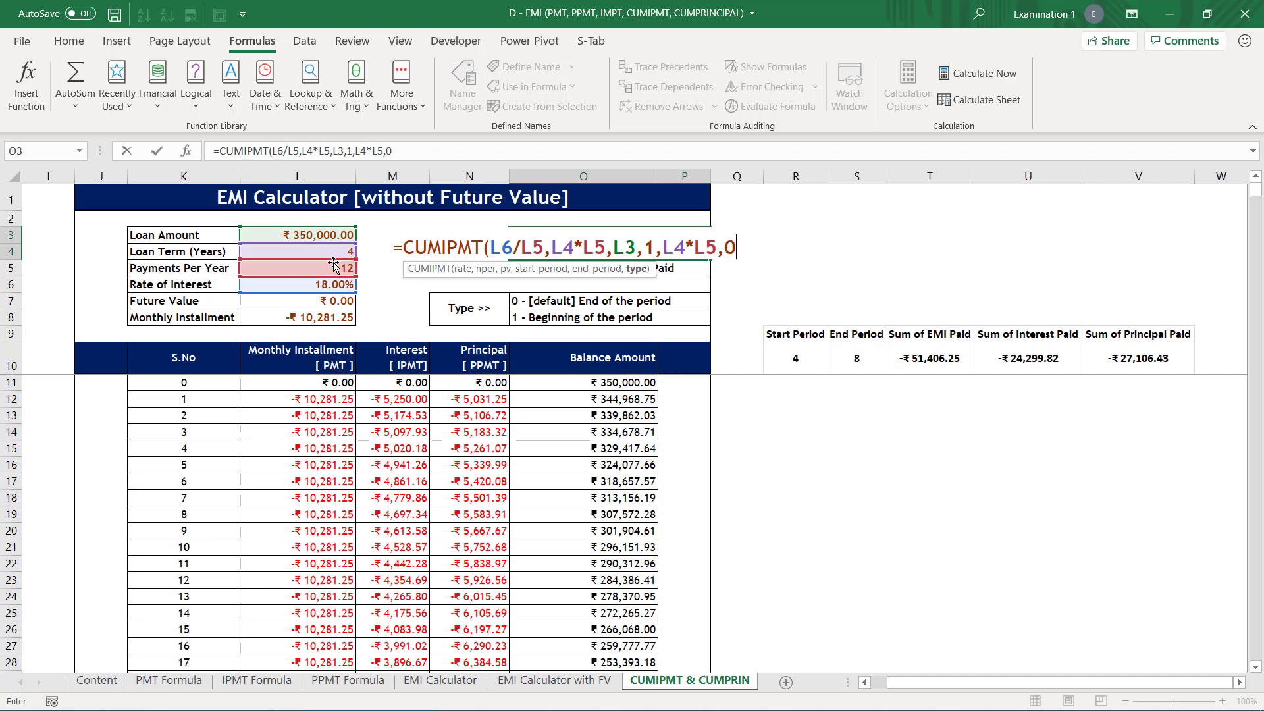
pyautogui.write(')')
pyautogui.press('Return')
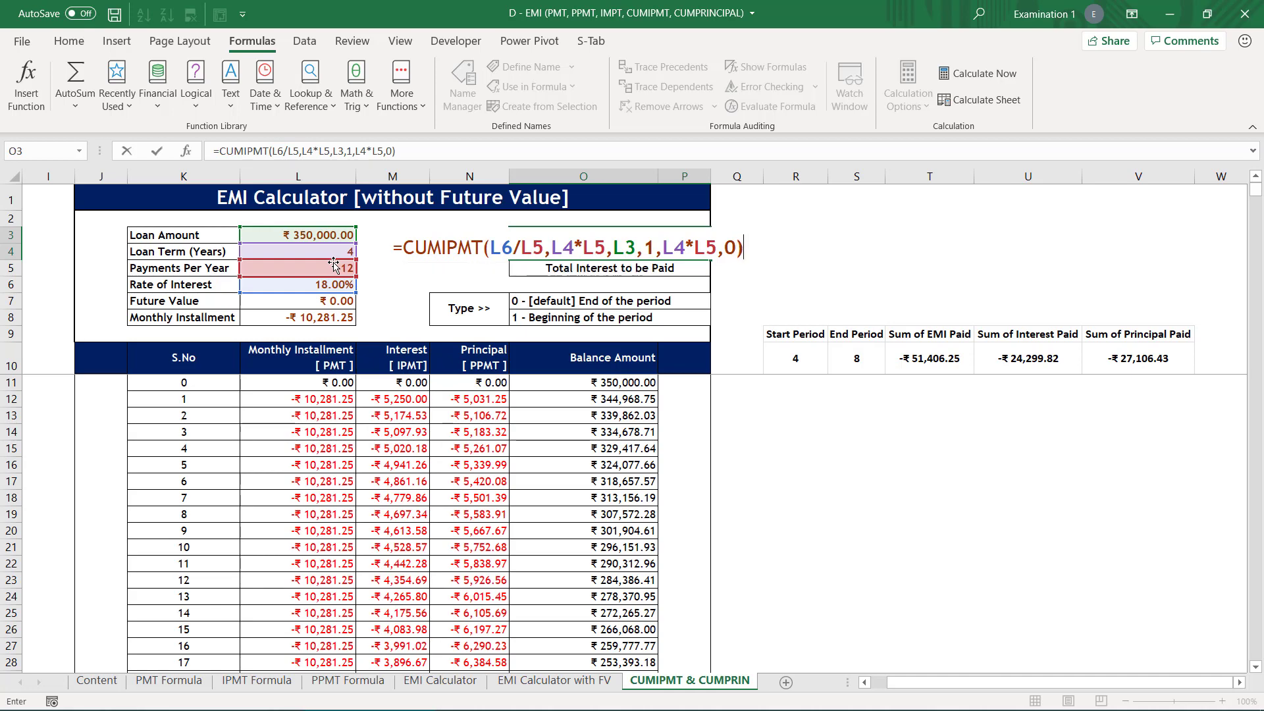
# - Check the Total Interest to be Paid in O3 against the sum of the Interest column from M11 down
pyautogui.click(616, 251)
pyautogui.click(401, 383)
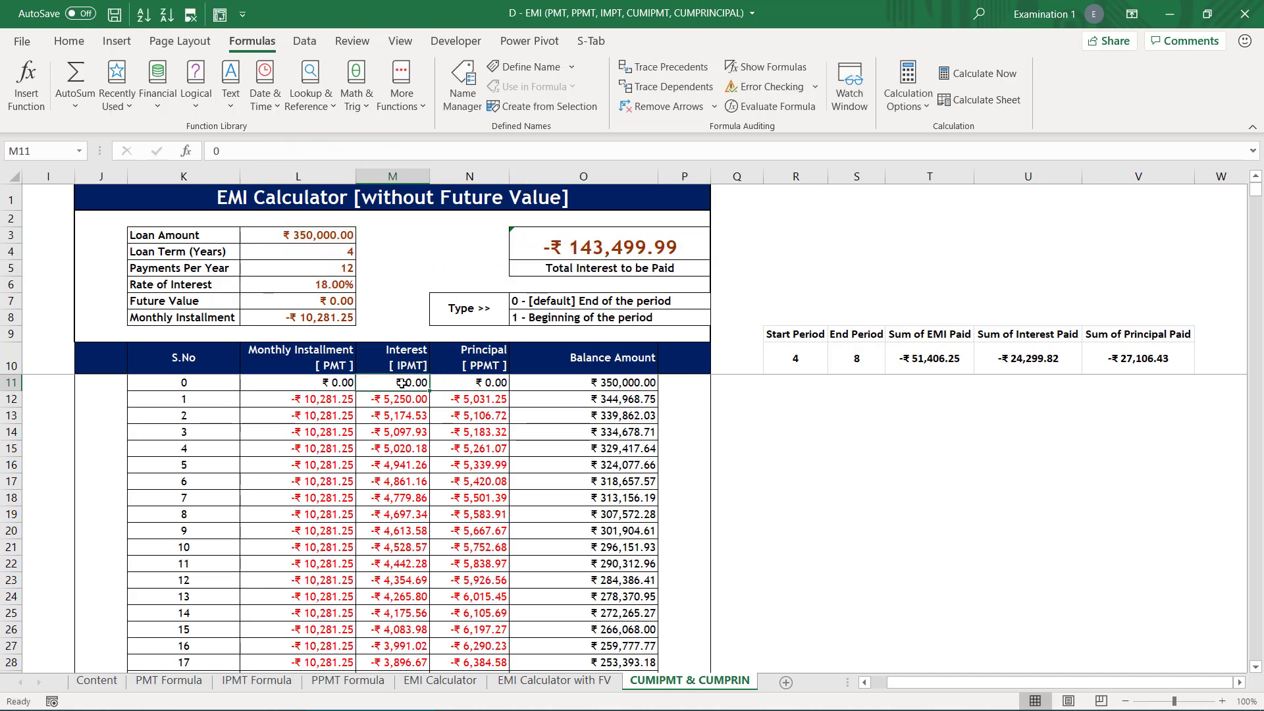
pyautogui.hotkey('ctrl', 'shift', 'Down')
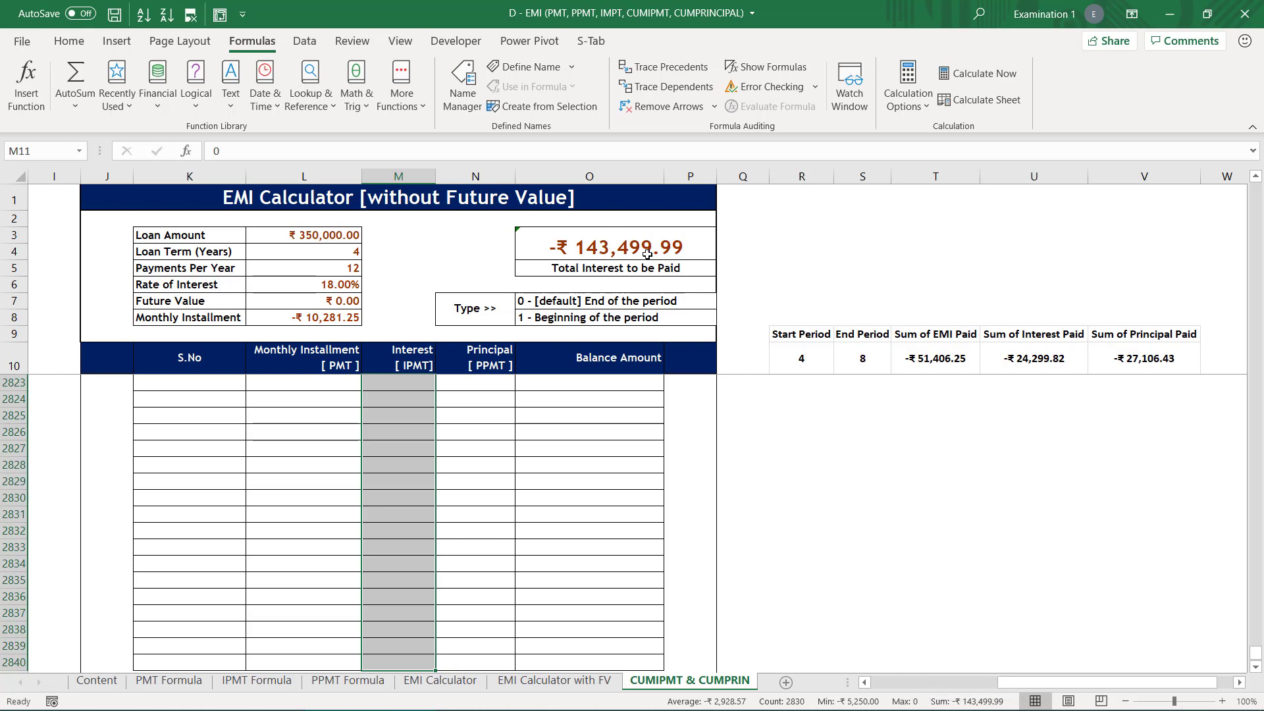
# - Return to the start of the payment schedule and open the Content sheet to review the list of topics
pyautogui.scroll(12, 639, 255)
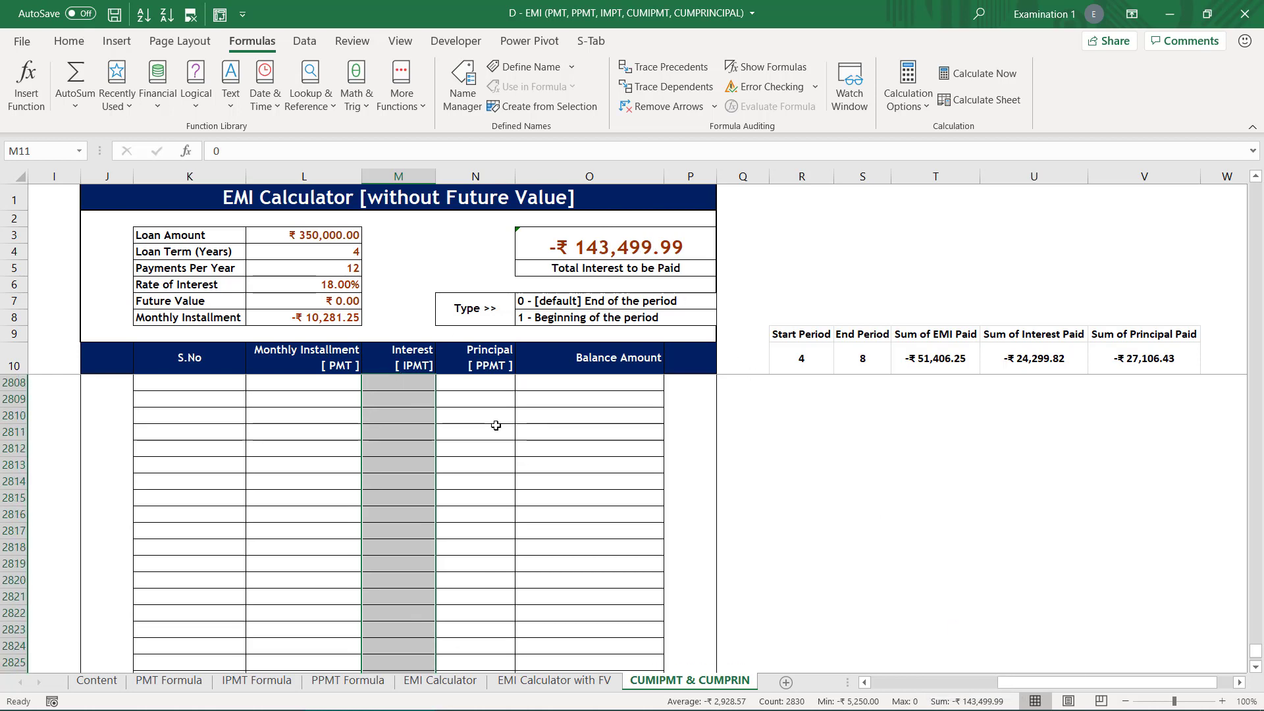
pyautogui.scroll(2, 434, 436)
pyautogui.click(423, 438)
pyautogui.hotkey('ctrl', 'Up')
pyautogui.hotkey('ctrl', 'Up')
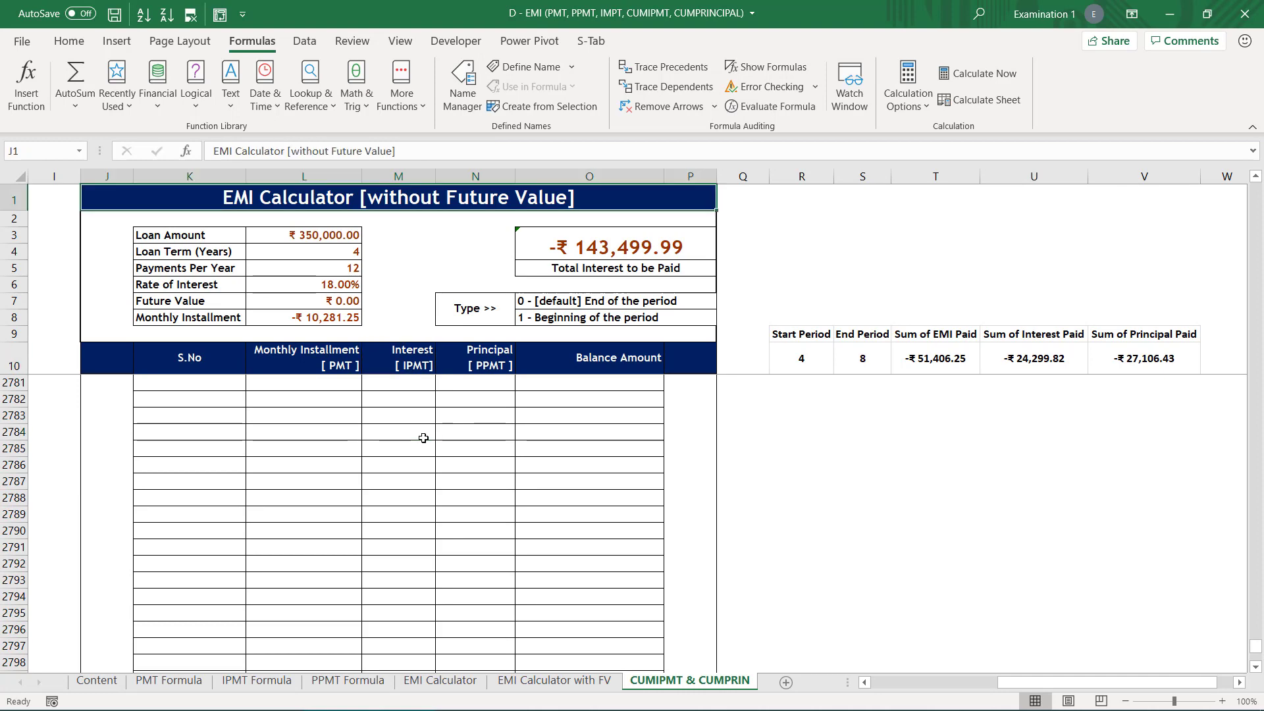
pyautogui.press('Down')
pyautogui.press('Down')
pyautogui.press('Down')
pyautogui.press('Down')
pyautogui.press('Down')
pyautogui.press('Down')
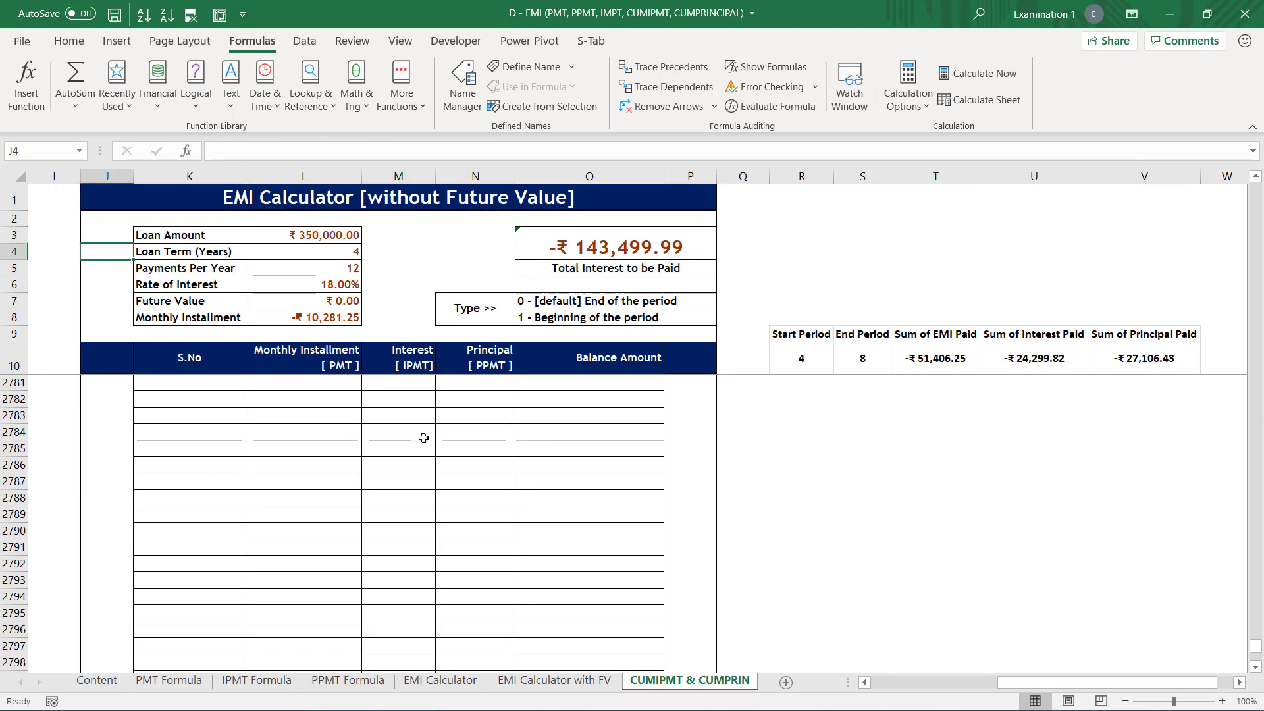
pyautogui.press('Down')
pyautogui.press('Down')
pyautogui.press('Down')
pyautogui.press('Down')
pyautogui.press('Down')
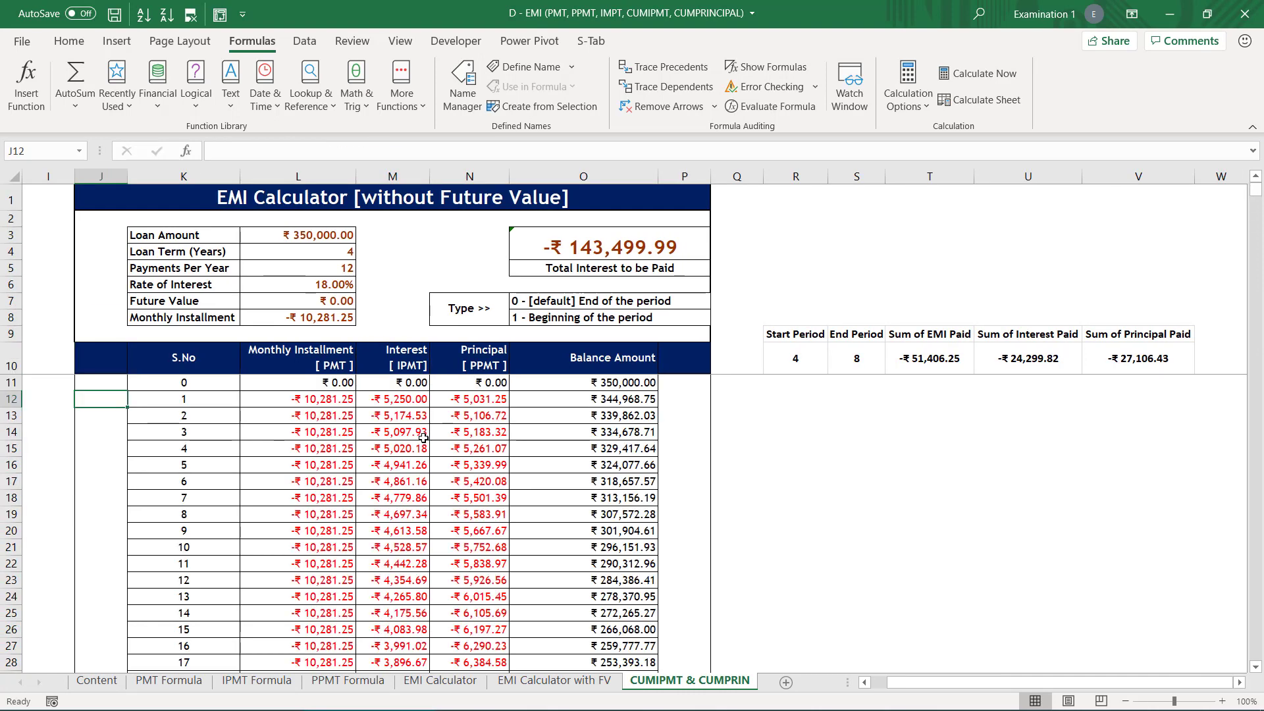
pyautogui.click(100, 682)
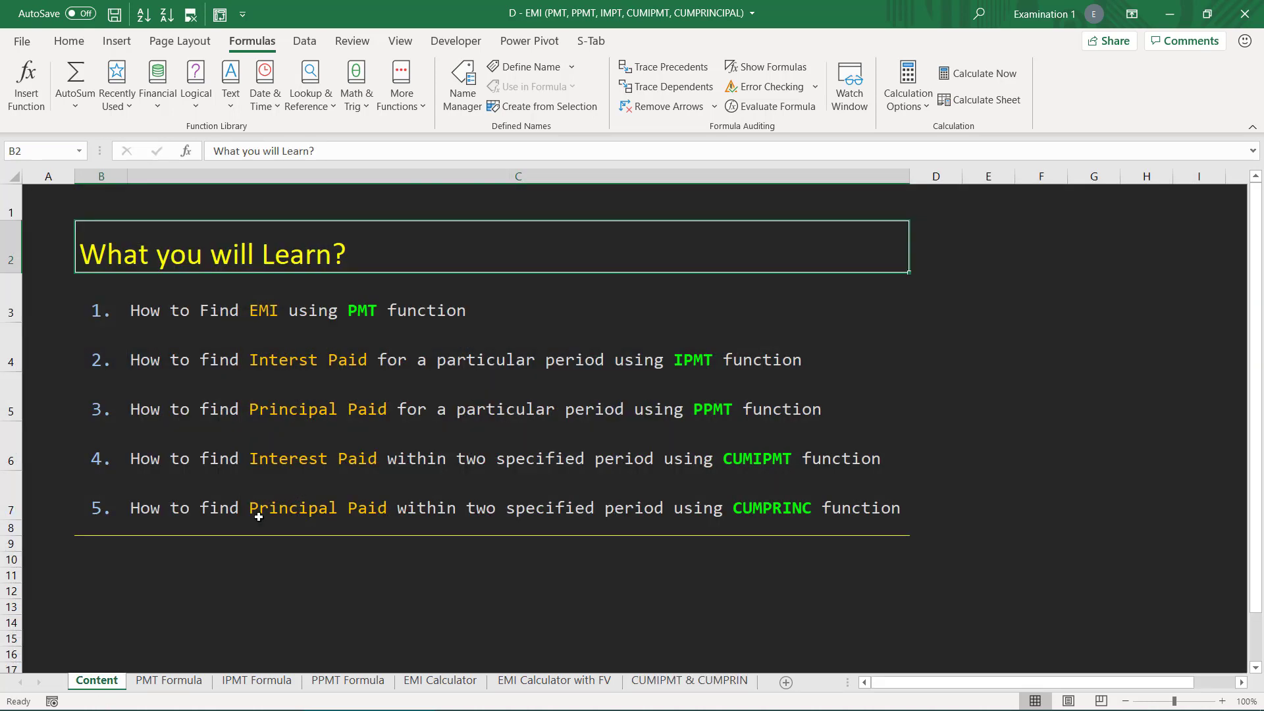